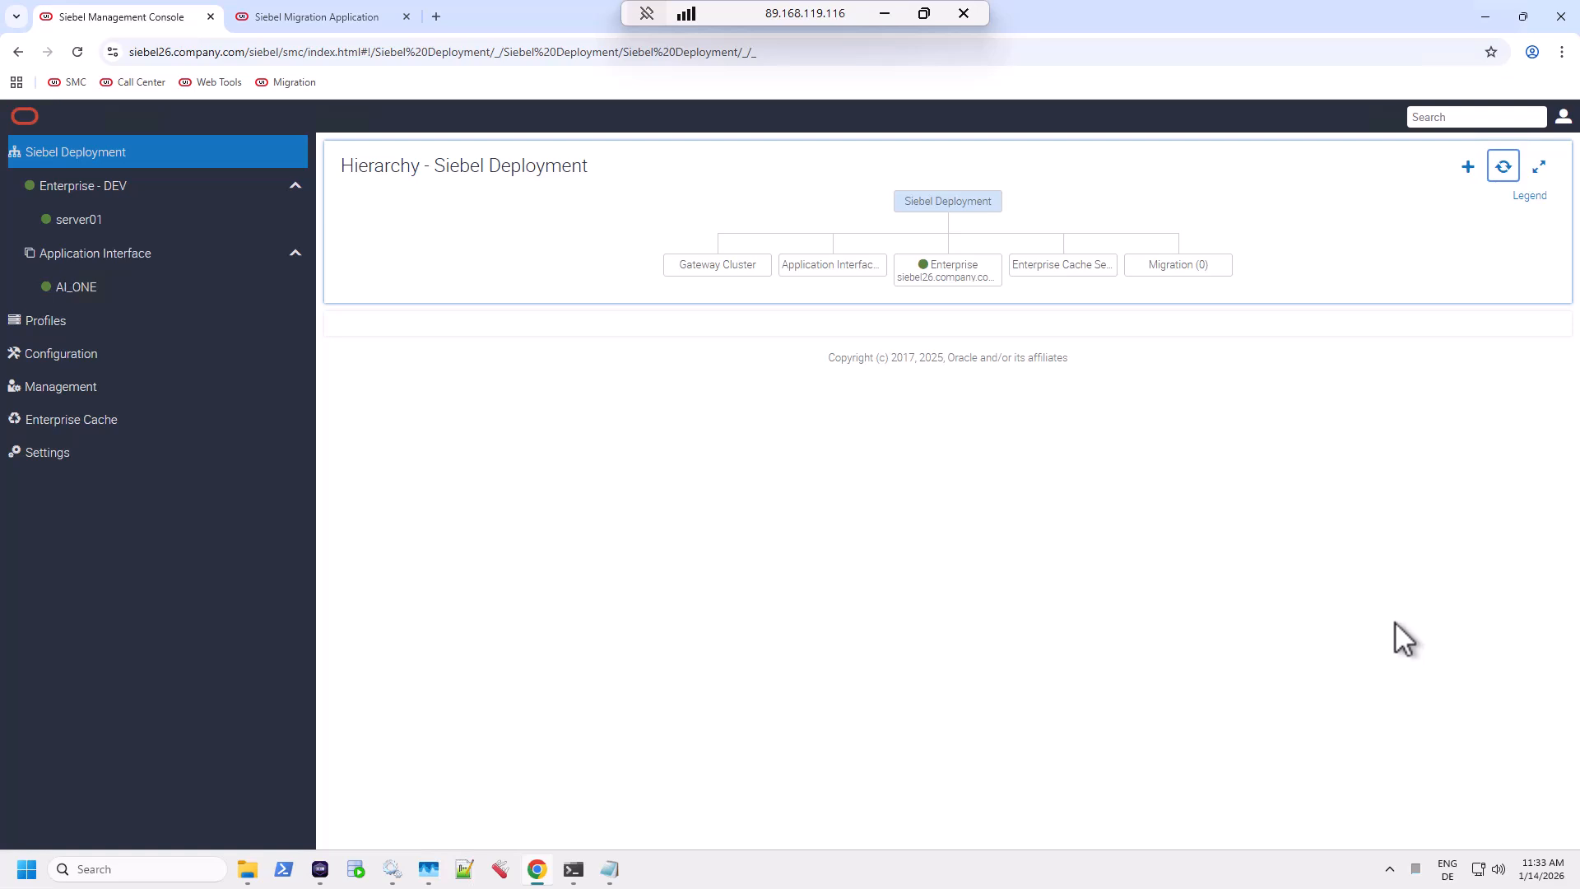
Leave the TESTSES01 terminal for Podman Desktop's Containers list showing all five running containers.
{"action": "left_click", "coordinate": [320, 872]}
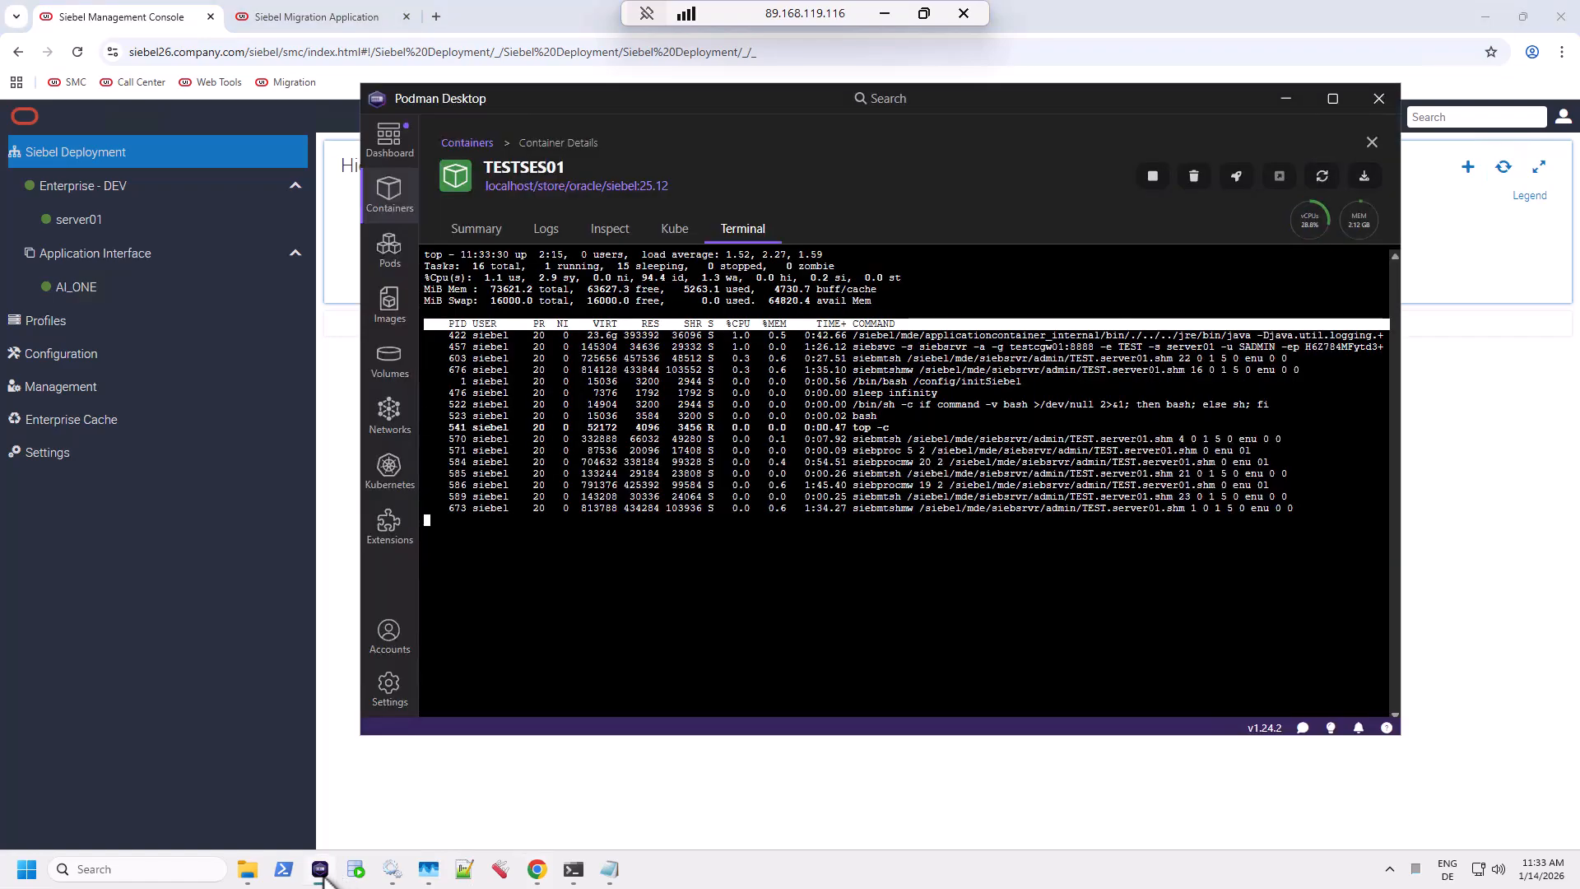
{"action": "left_click", "coordinate": [467, 143]}
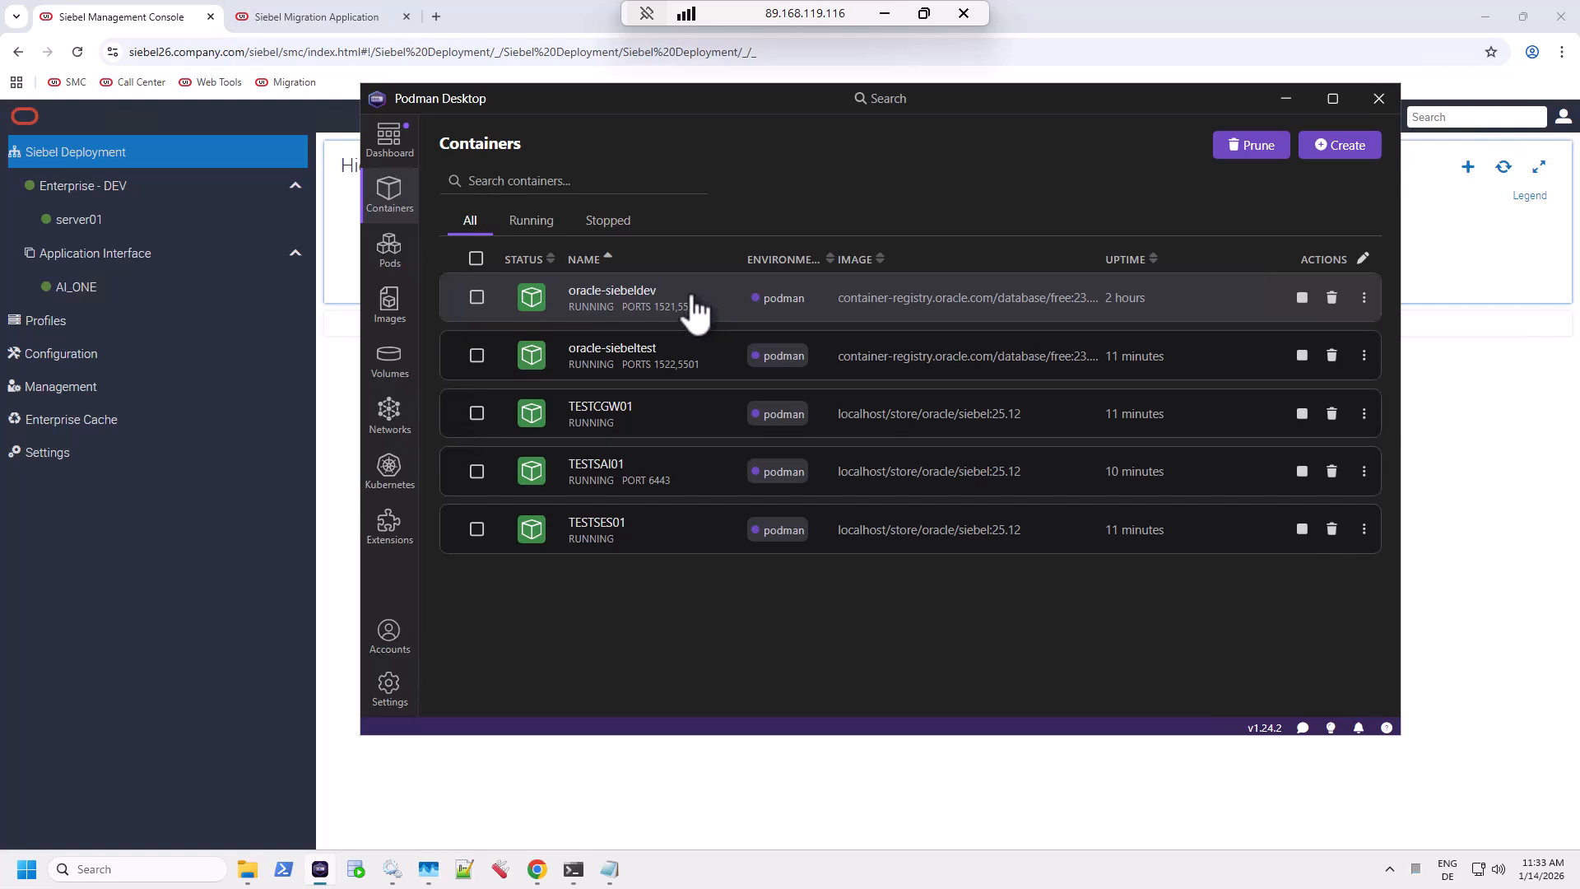
{"action": "mouse_move", "coordinate": [259, 872]}
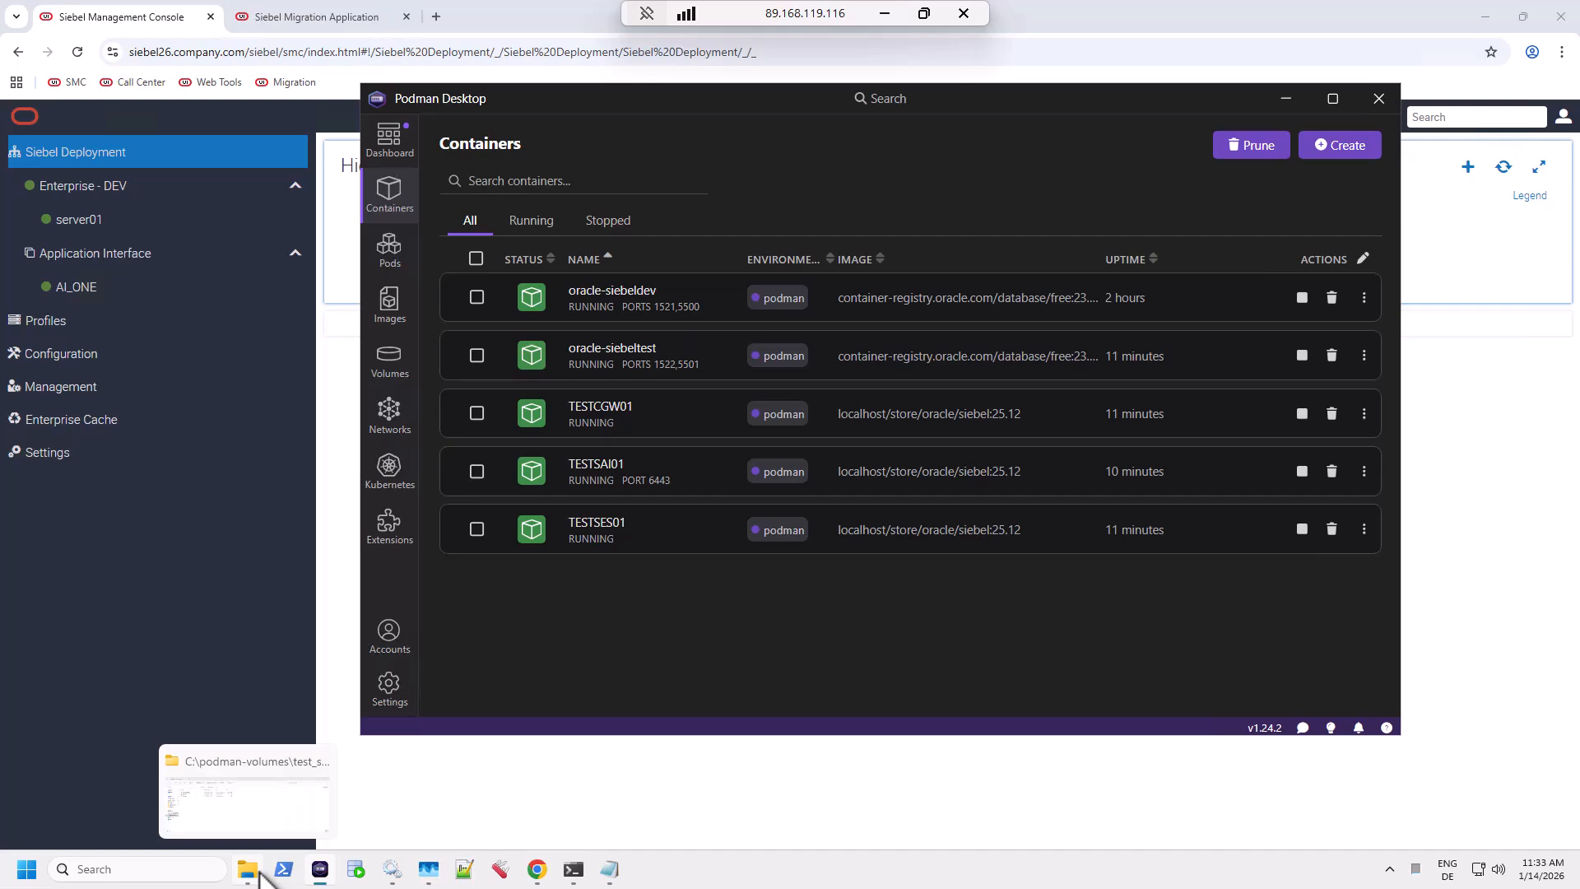
Browse File Explorer into C:\Siebel\ses, then return to the Siebel Management Console.
{"action": "left_click", "coordinate": [263, 827]}
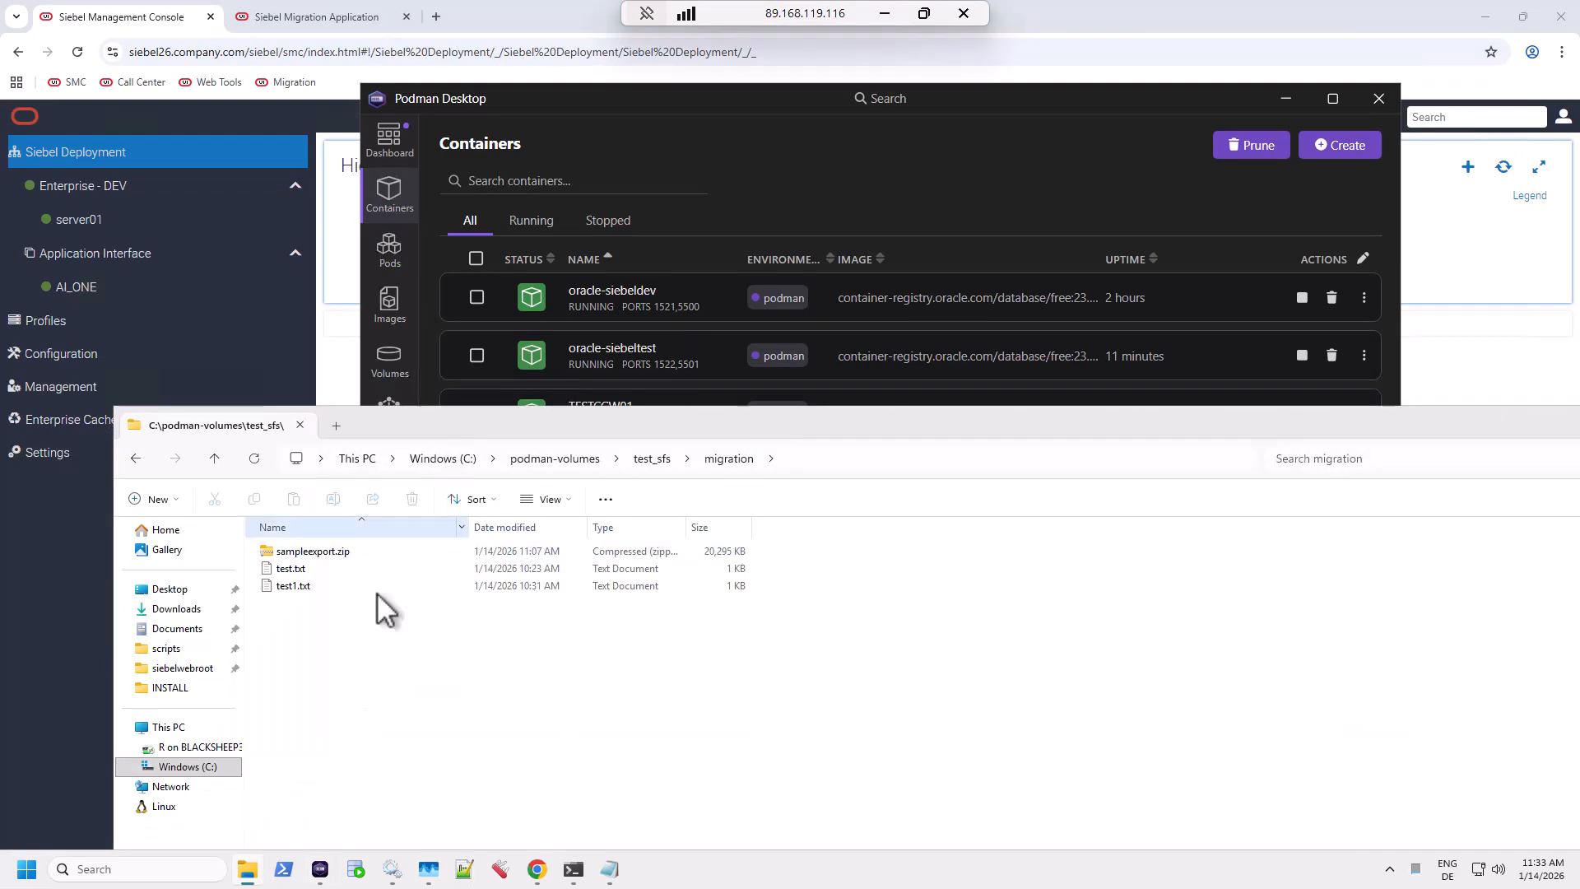
{"action": "left_click", "coordinate": [201, 767]}
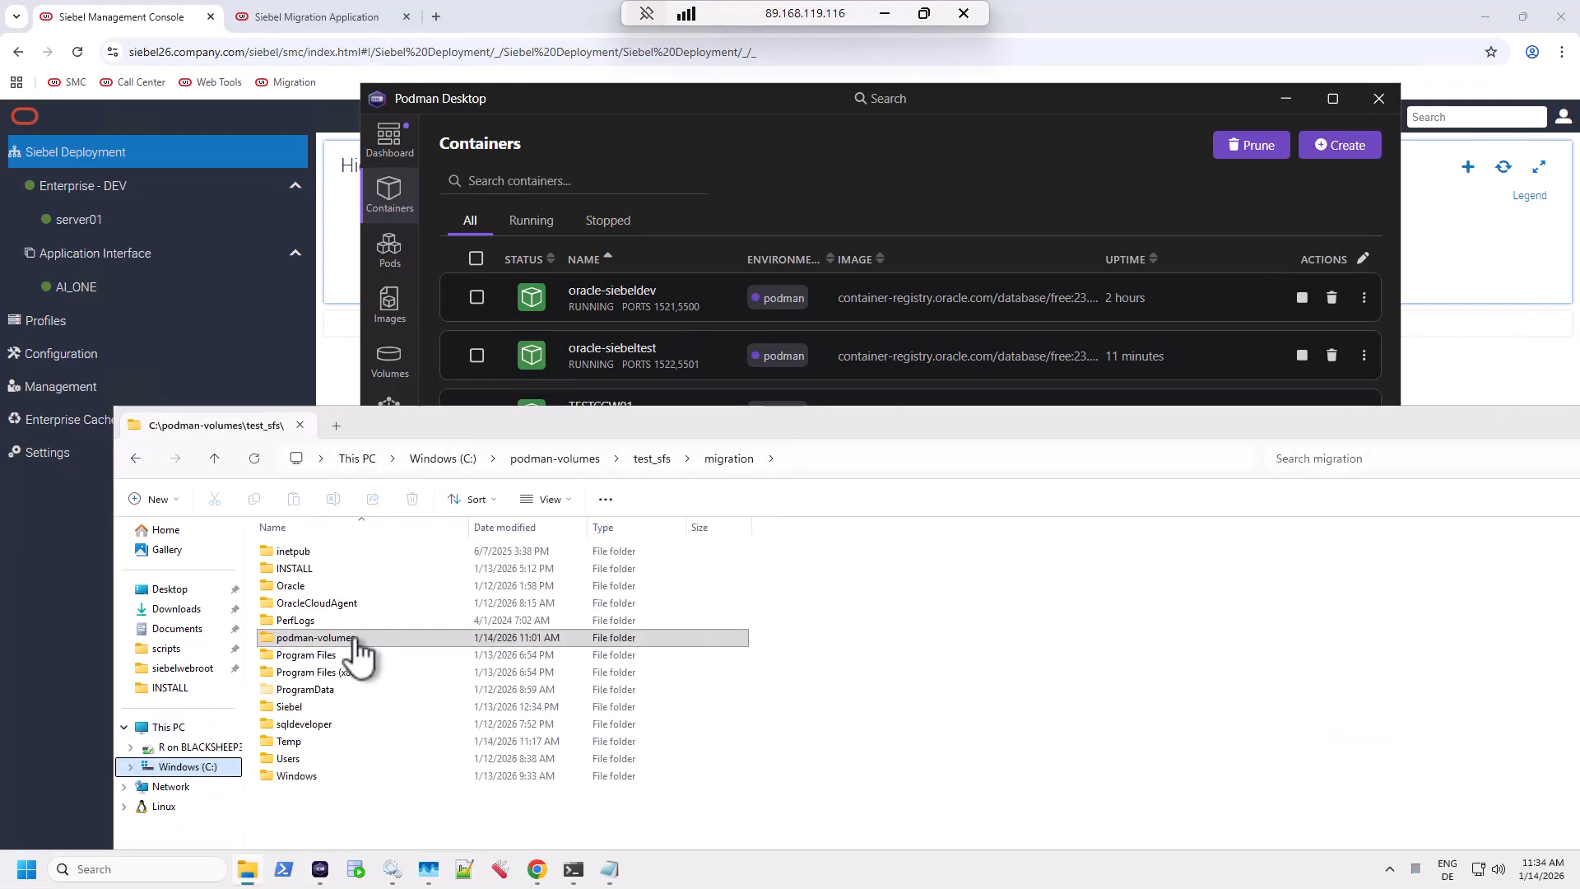
{"action": "double_click", "coordinate": [293, 707]}
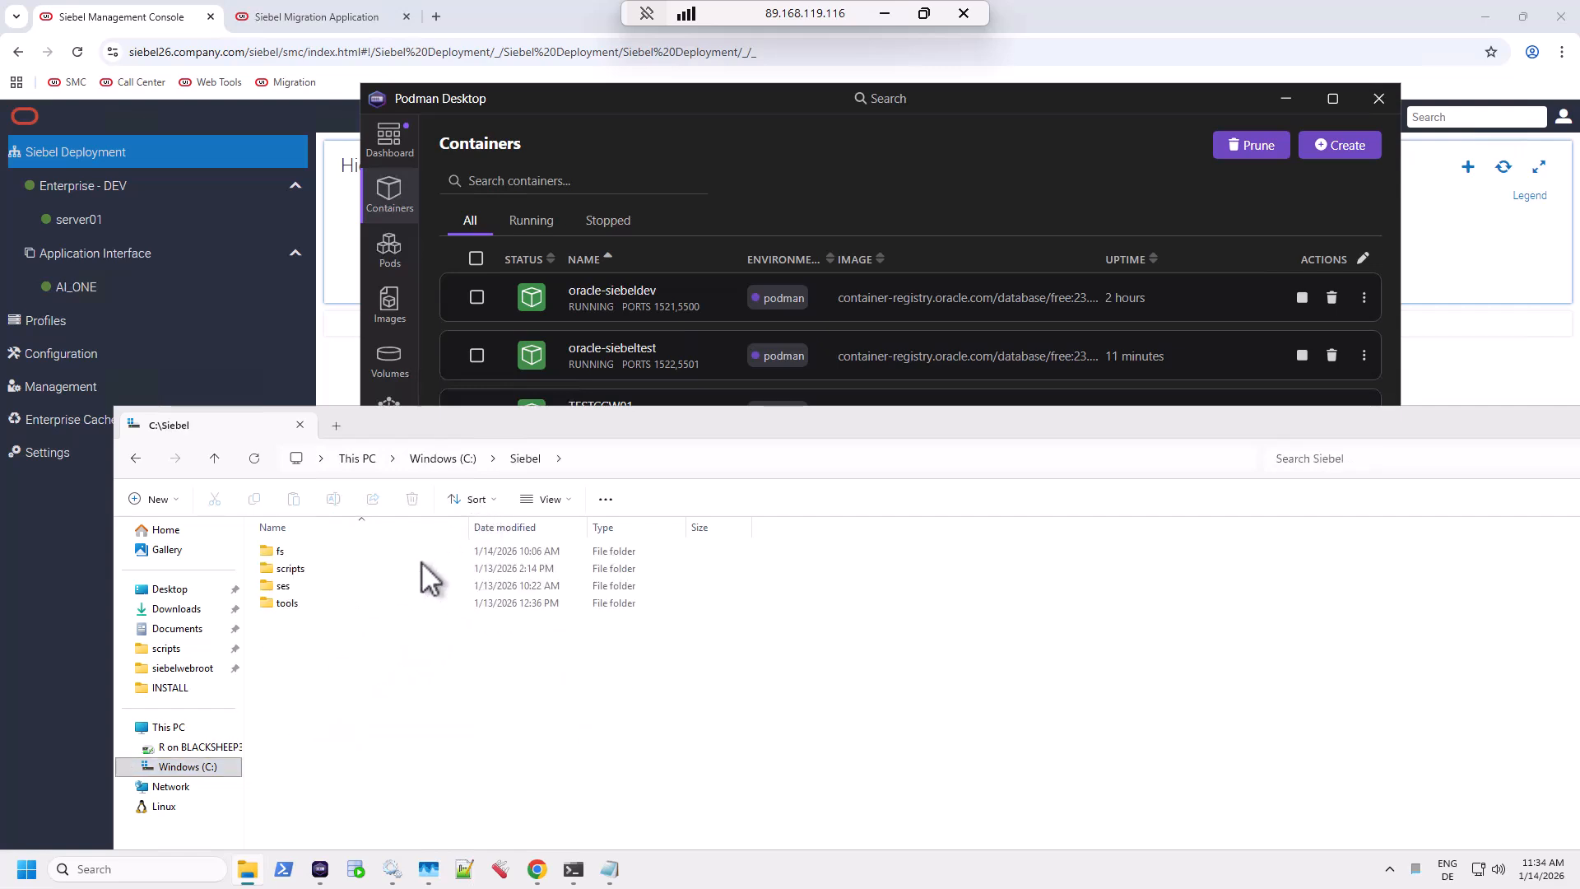
{"action": "double_click", "coordinate": [291, 585]}
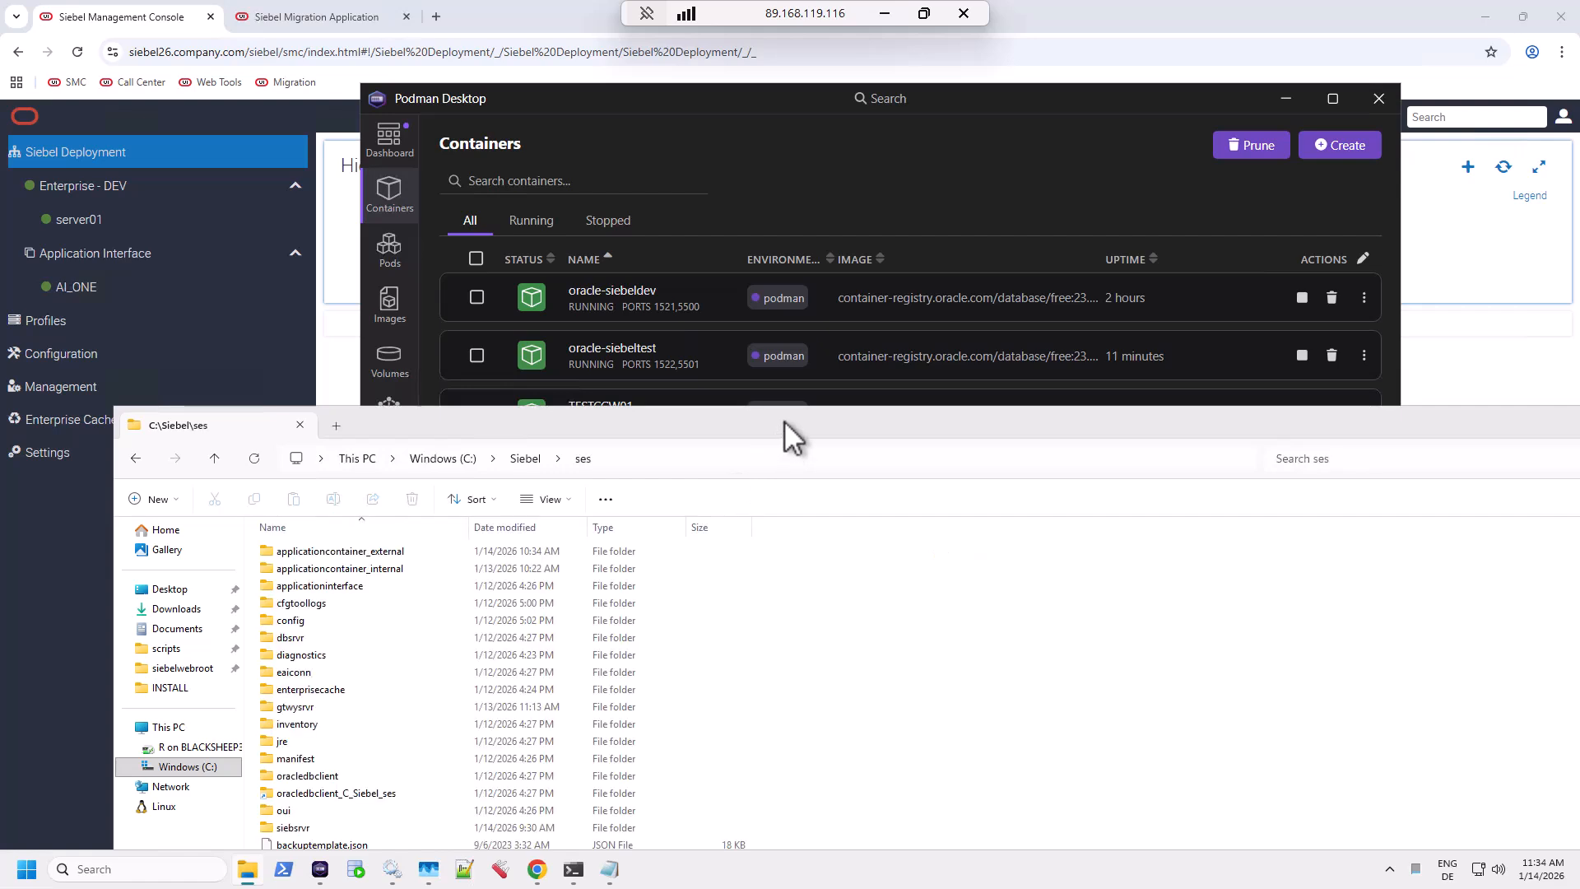
{"action": "left_click_drag", "start_coordinate": [786, 419], "coordinate": [832, 313]}
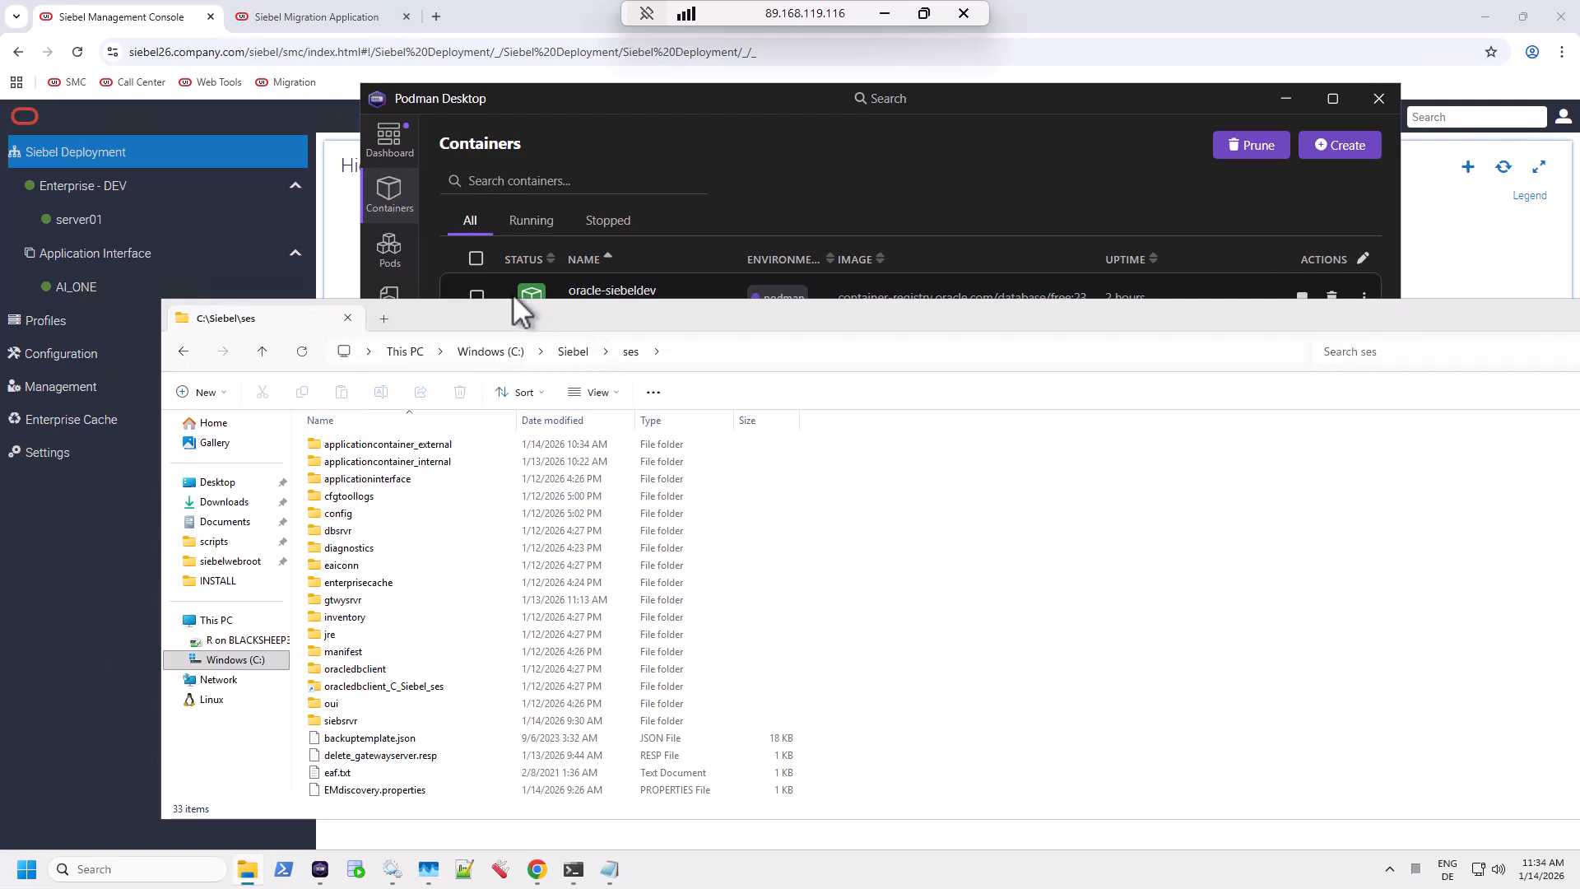
{"action": "left_click", "coordinate": [144, 20]}
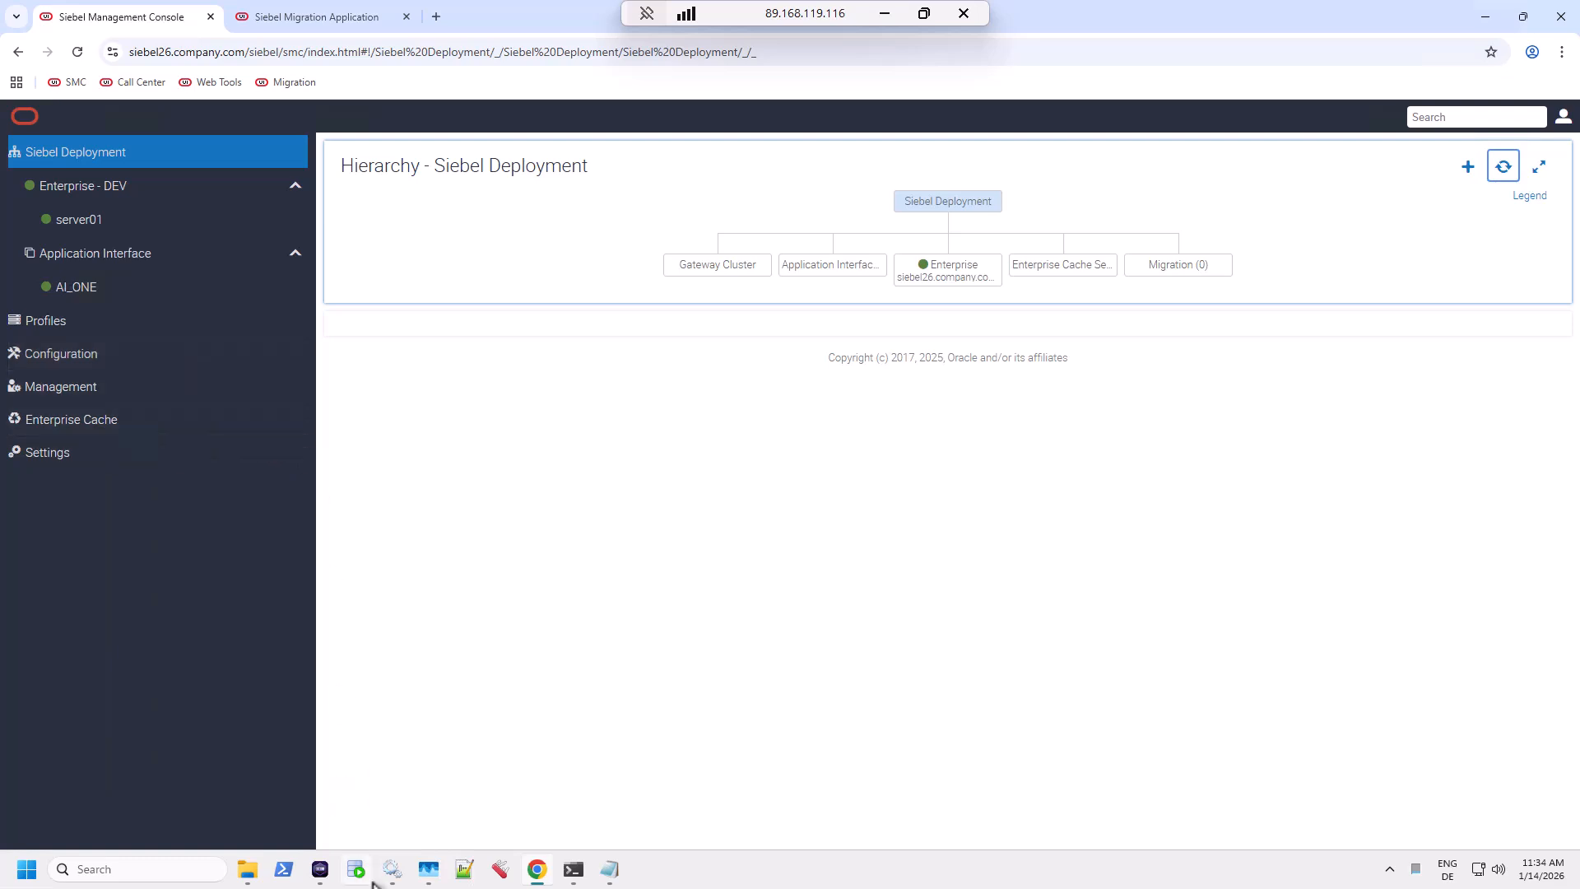
{"action": "left_click", "coordinate": [318, 875]}
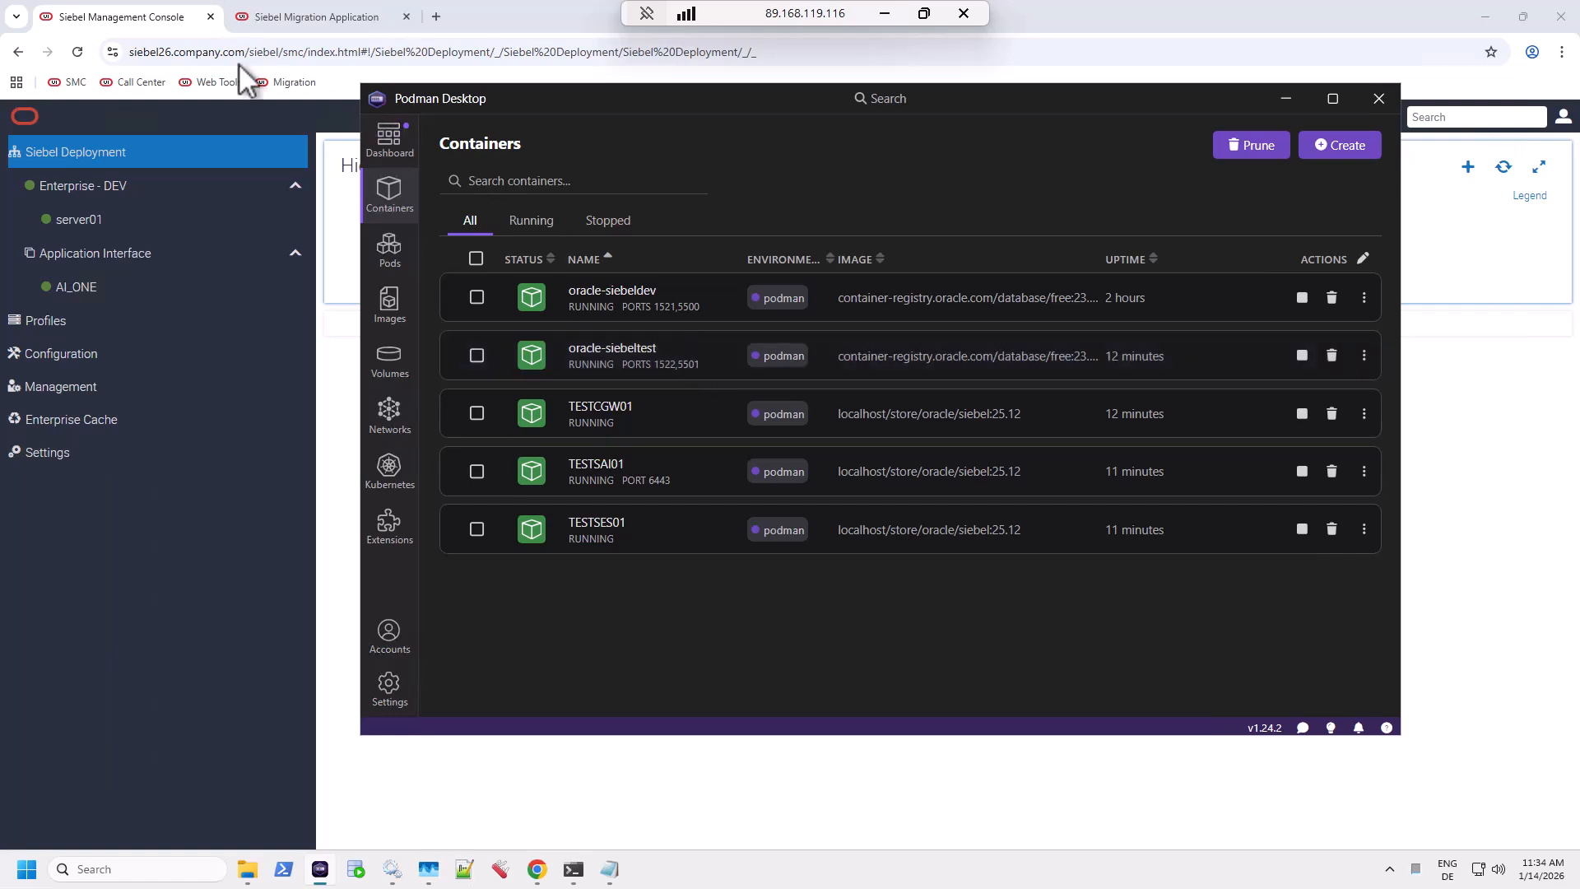
{"action": "left_click", "coordinate": [140, 21]}
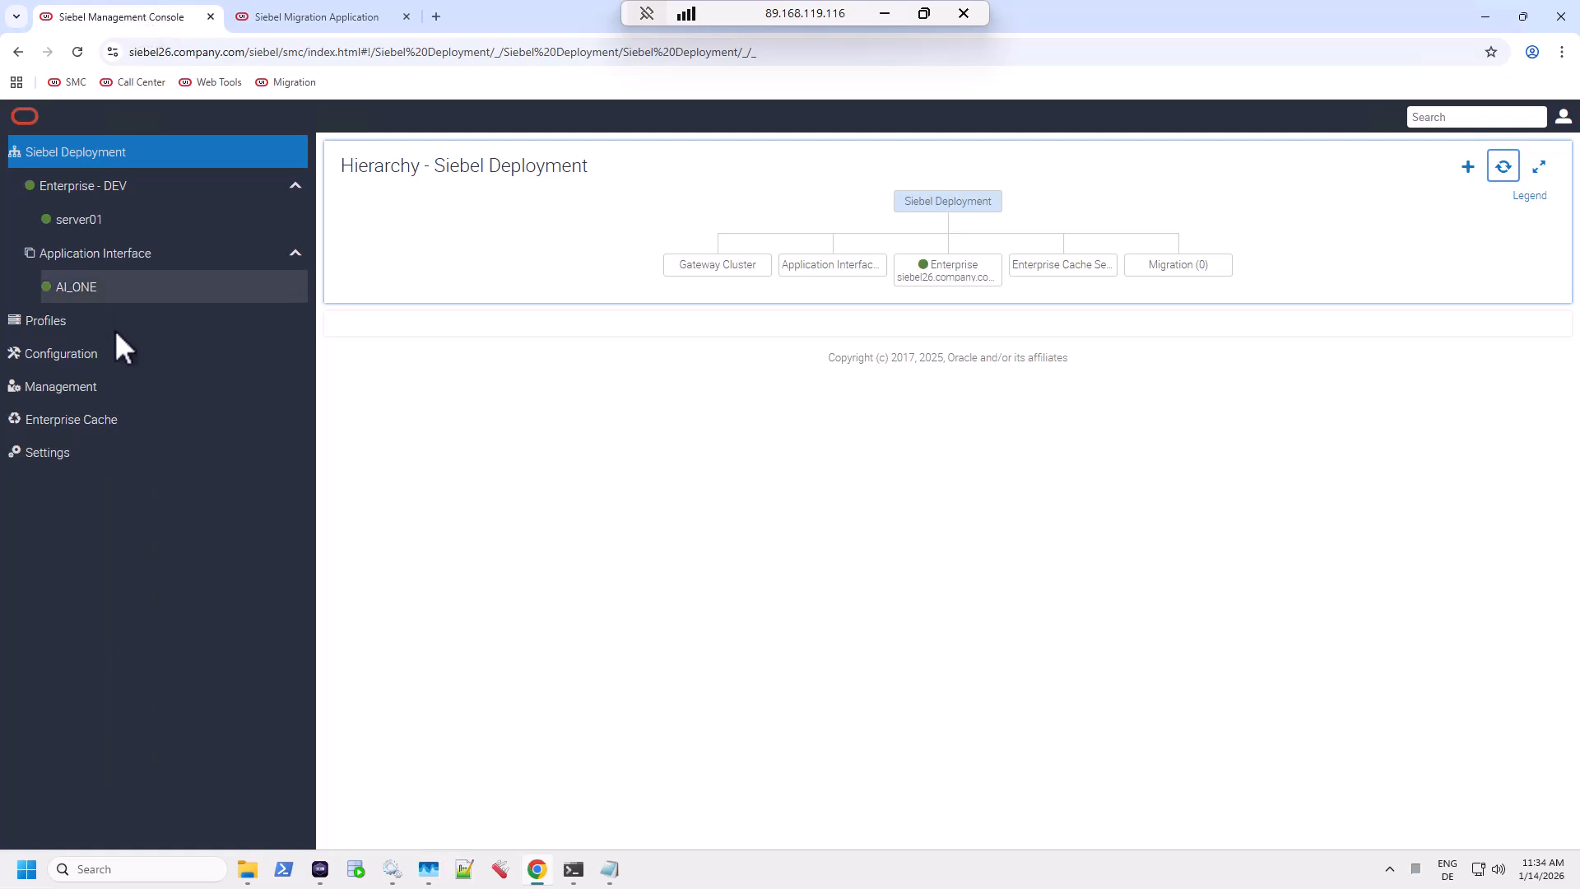
{"action": "left_click", "coordinate": [78, 321]}
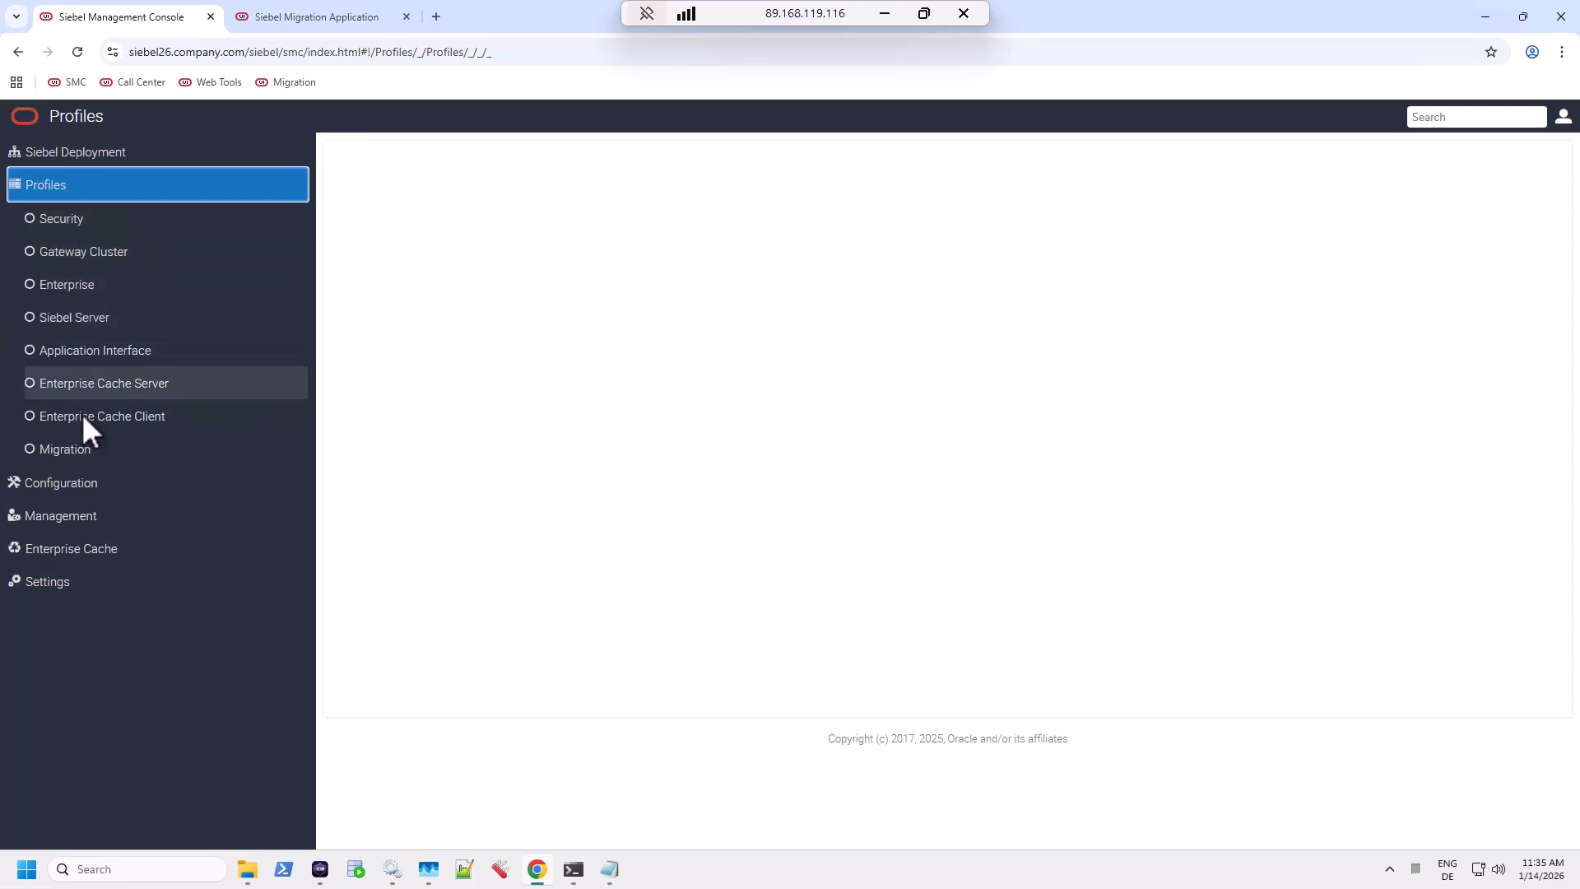
{"action": "left_click", "coordinate": [88, 447]}
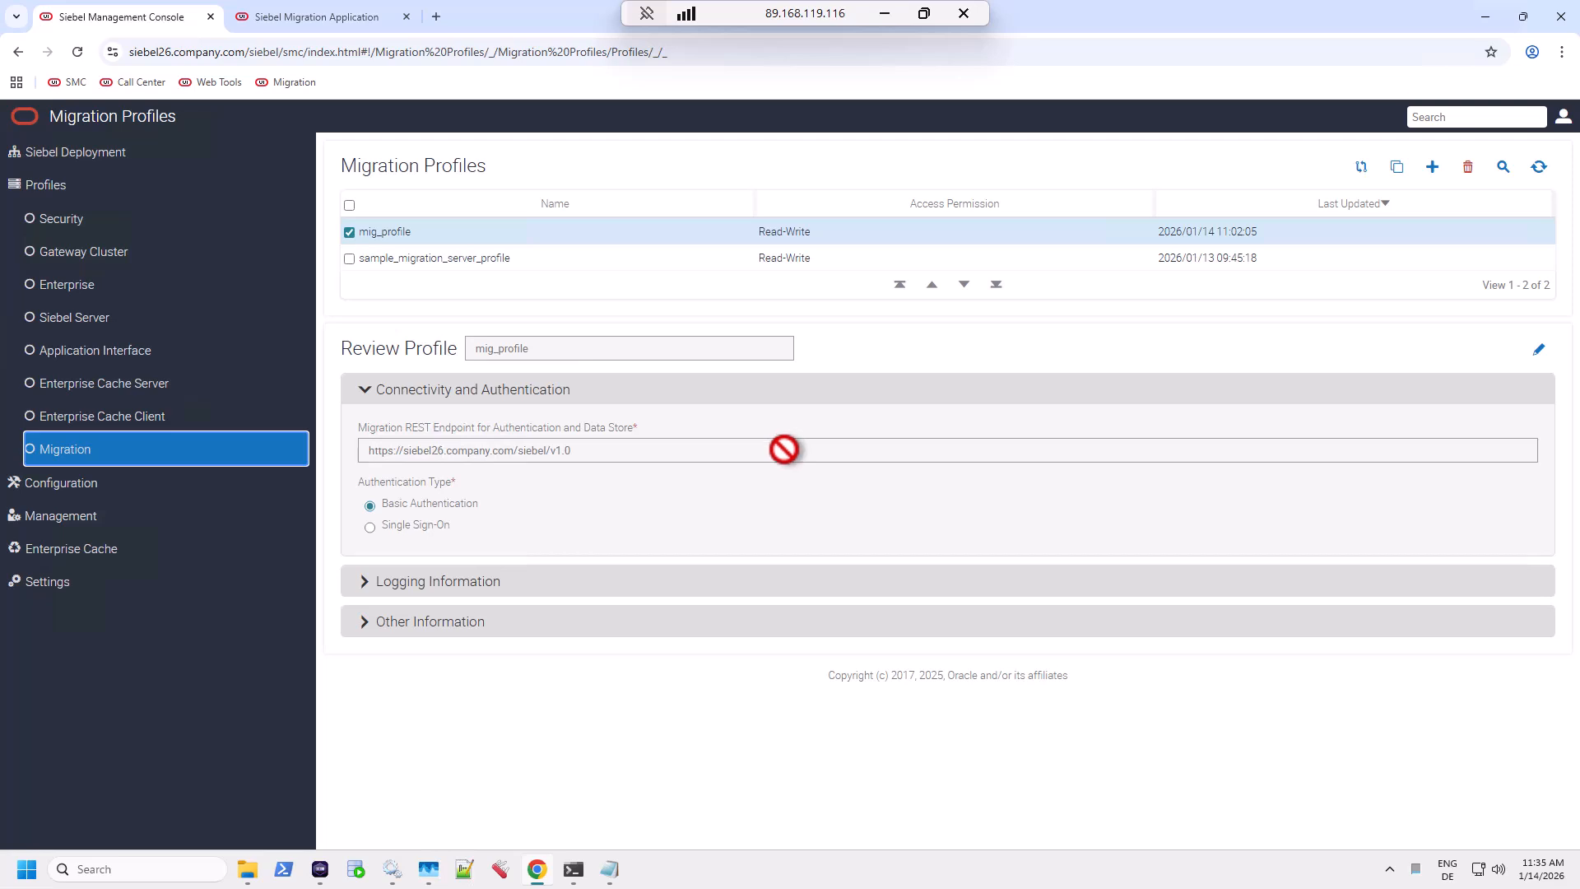
{"action": "mouse_move", "coordinate": [774, 448]}
{"action": "left_click", "coordinate": [716, 450]}
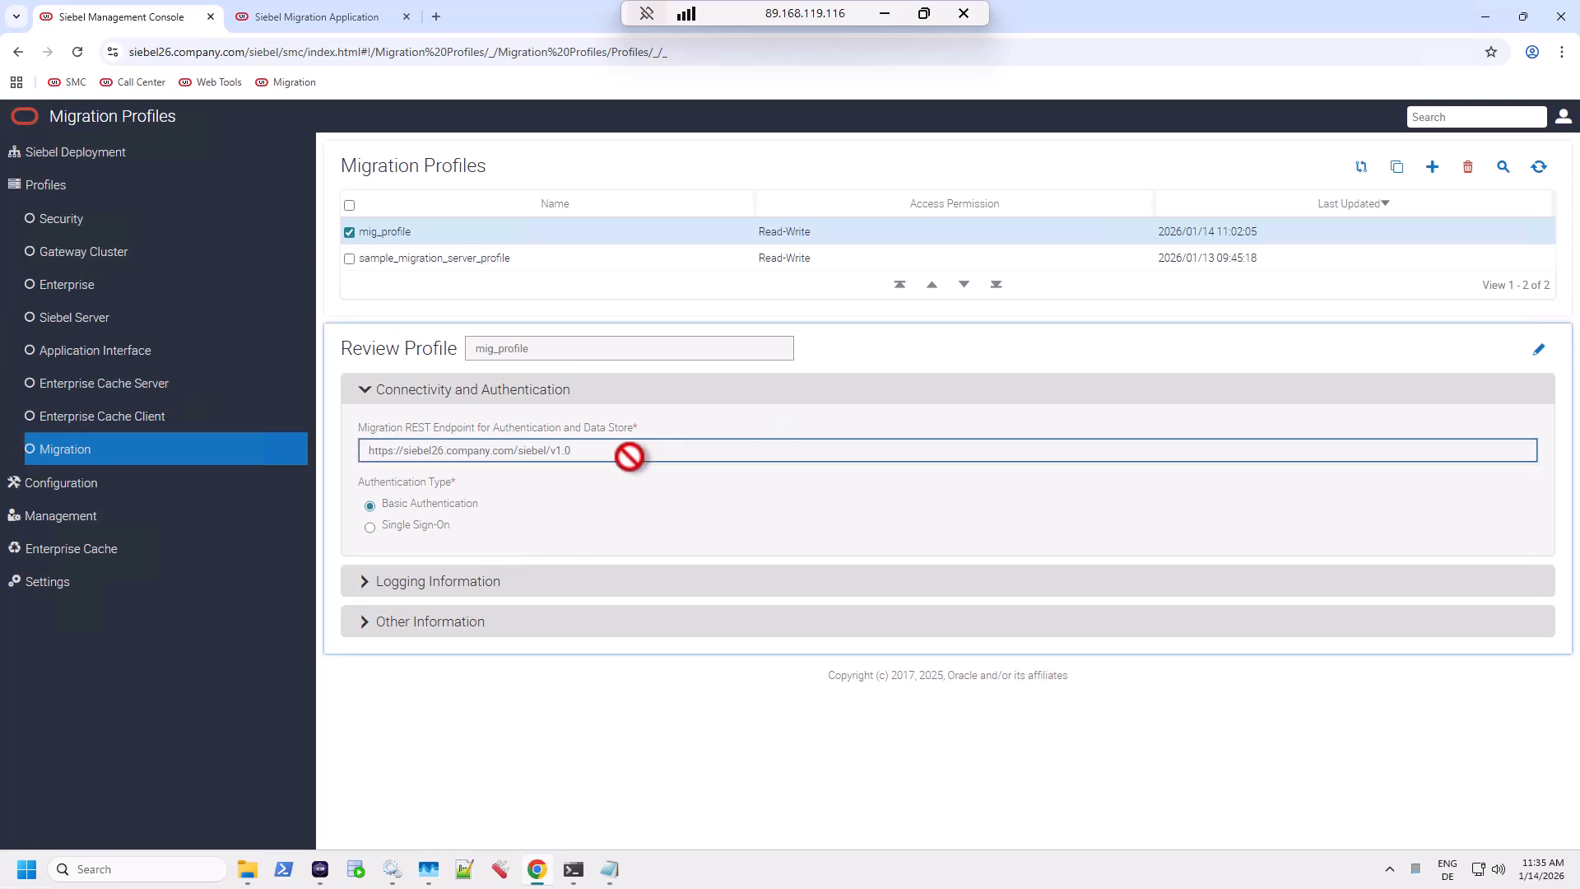
{"action": "left_click", "coordinate": [1539, 349]}
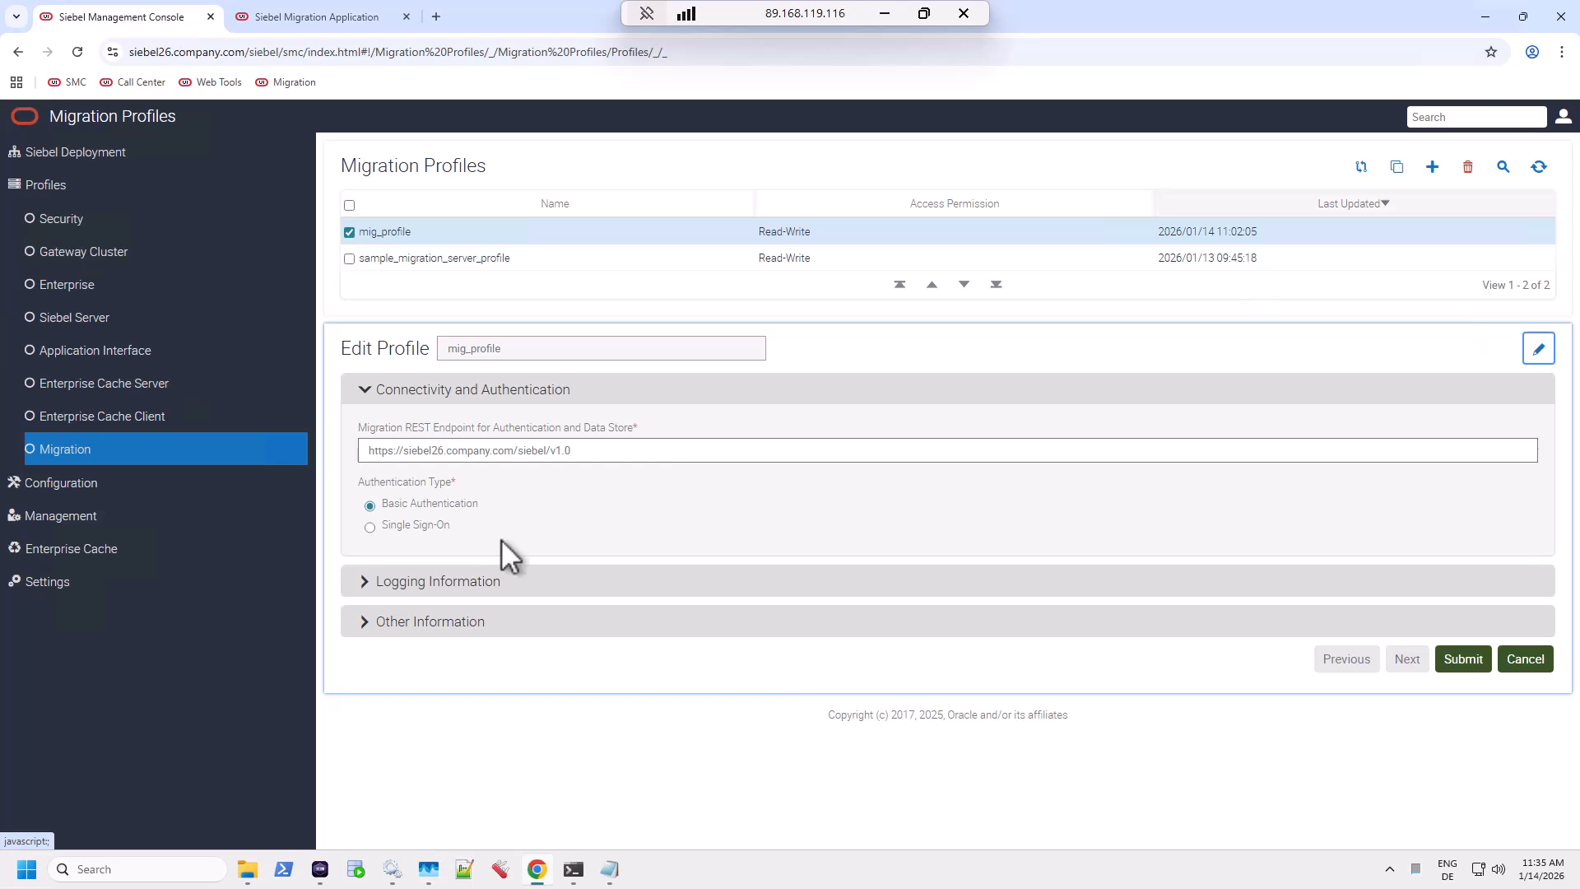
{"action": "left_click_drag", "start_coordinate": [579, 450], "coordinate": [352, 452]}
{"action": "key", "text": "ctrl+c"}
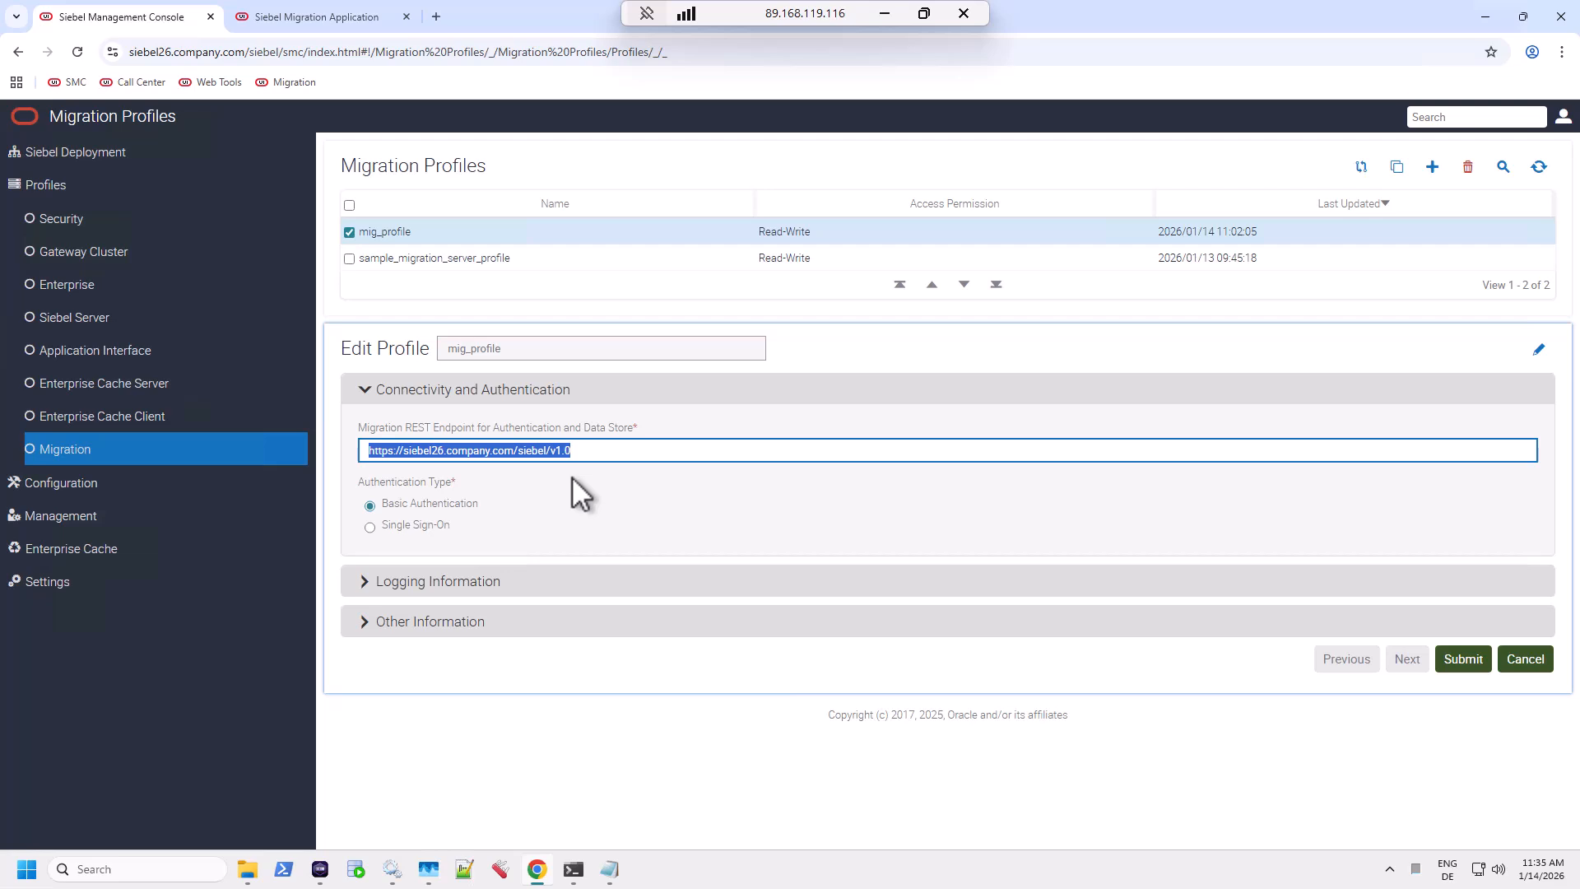
In a new tab, load the endpoint URL plus /data/Account/Account/describe to view its OpenAPI JSON.
{"action": "left_click", "coordinate": [435, 17]}
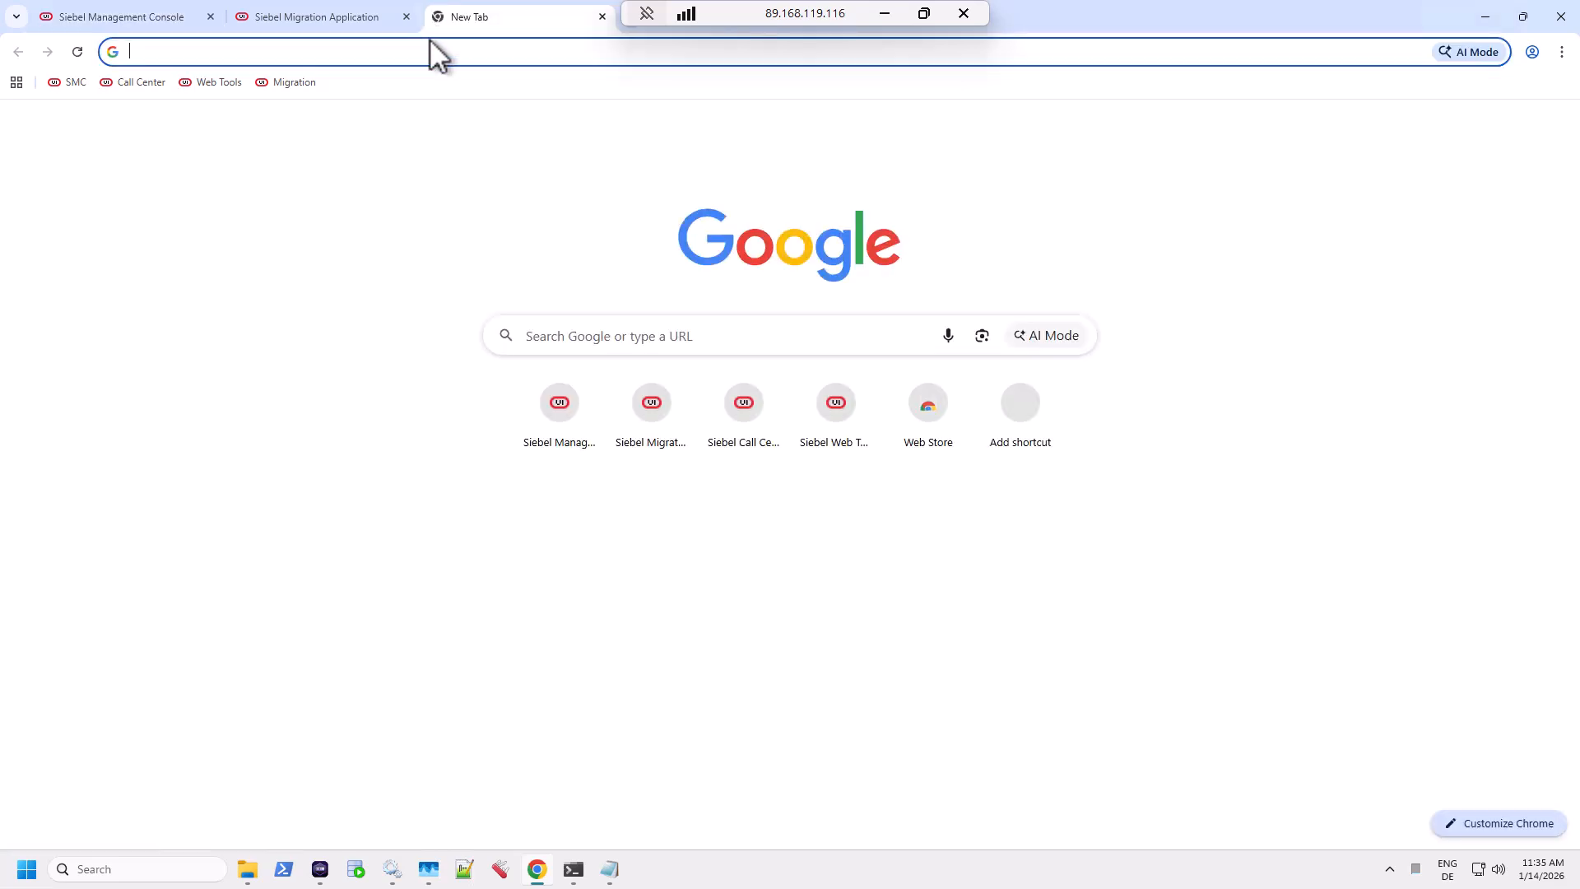
{"action": "key", "text": "ctrl+v"}
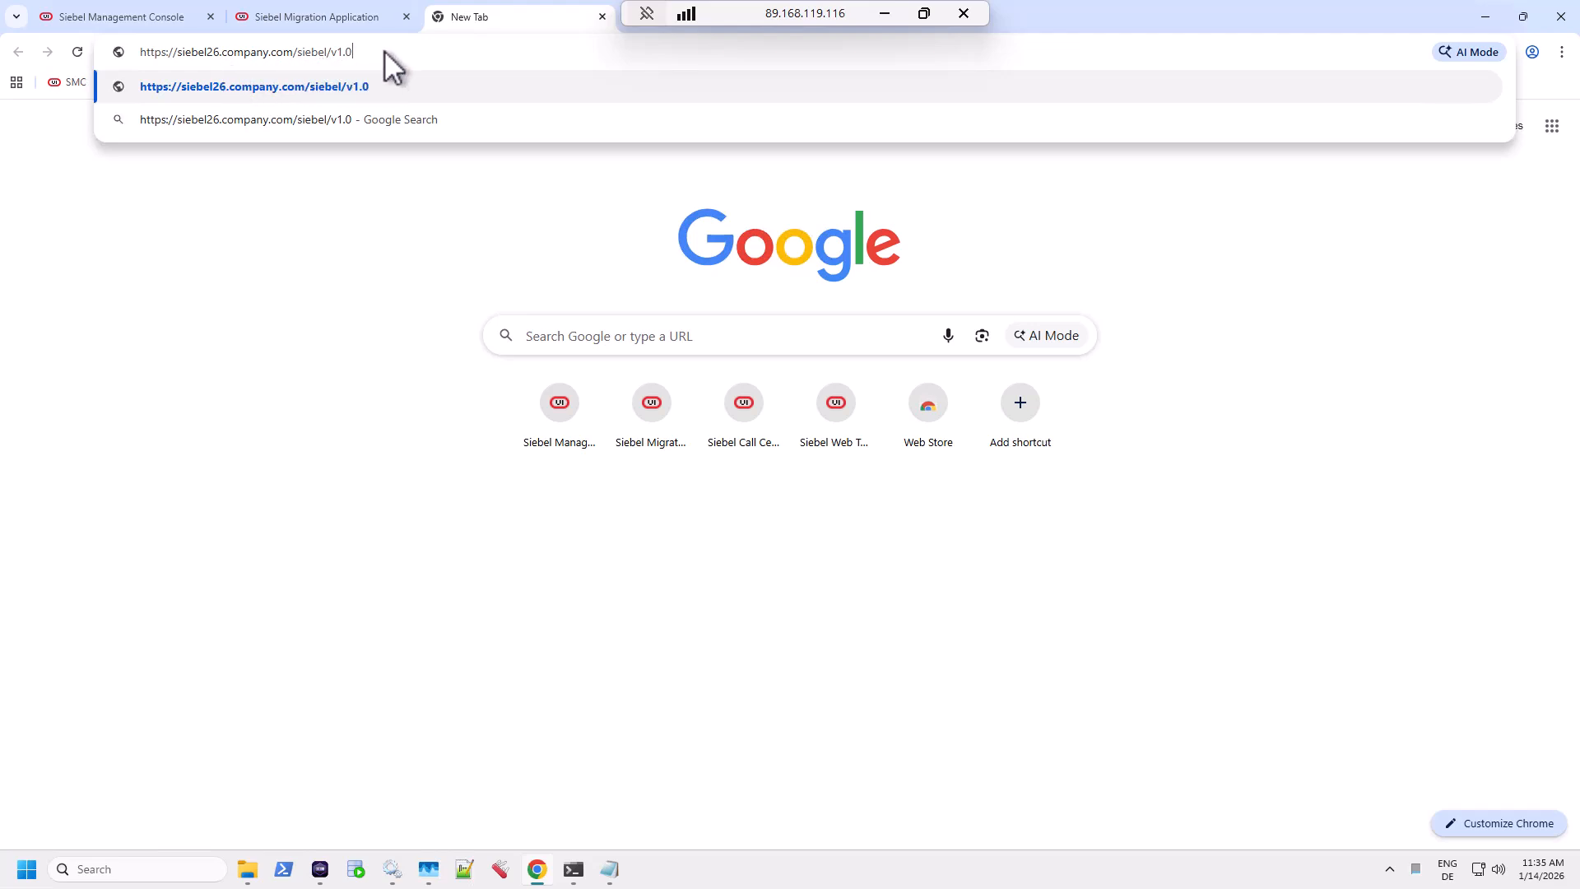
{"action": "type", "text": "/data/Accou"}
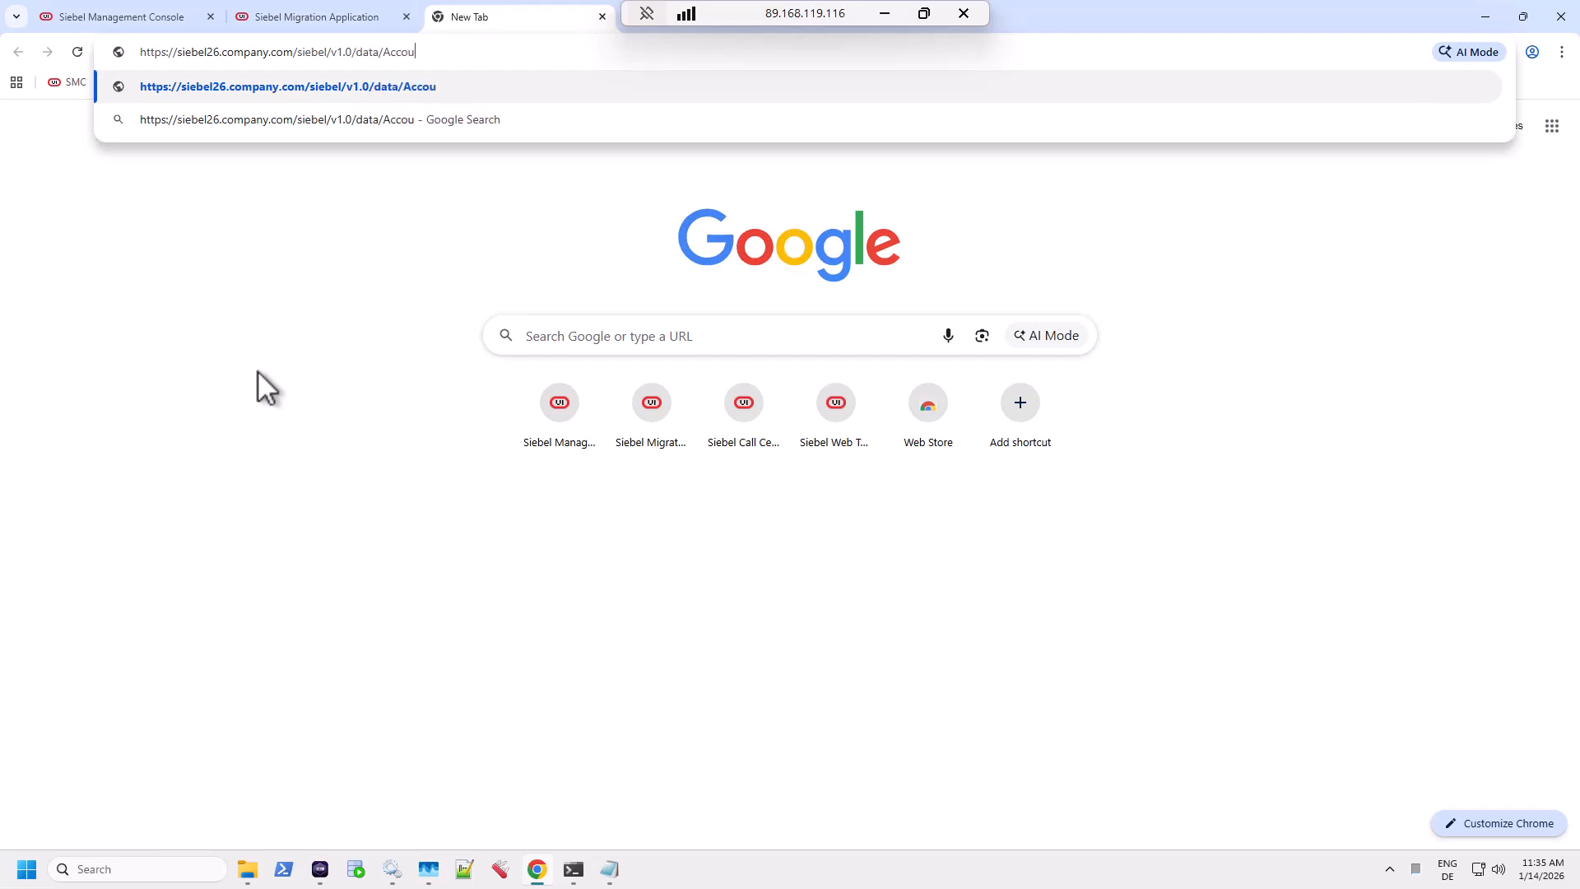
{"action": "type", "text": "nt/Account/Accoun"}
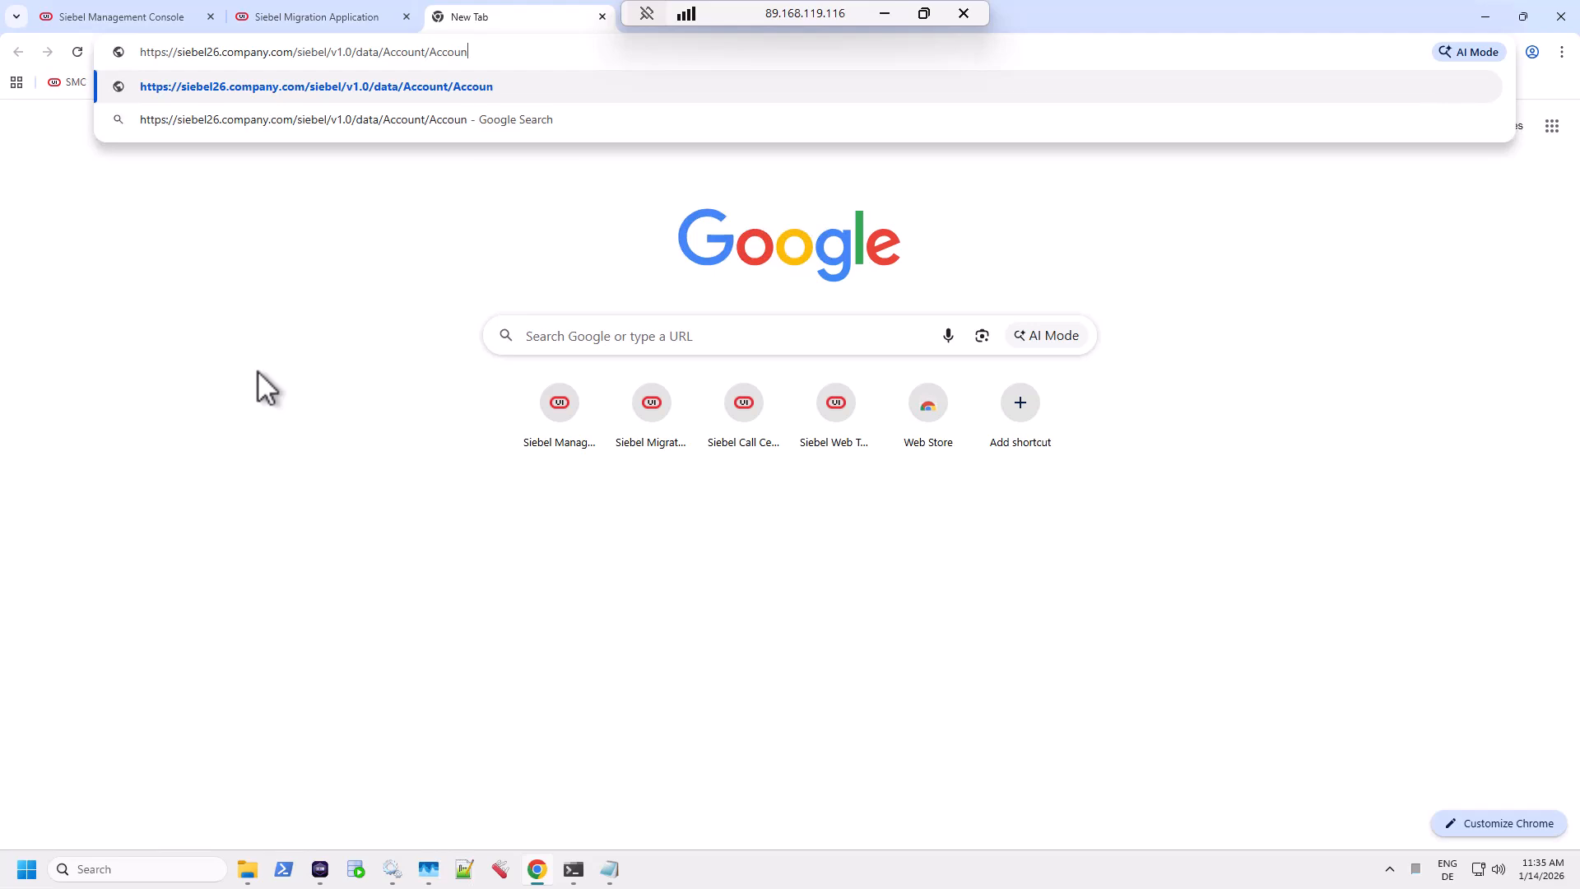
{"action": "type", "text": "/describe"}
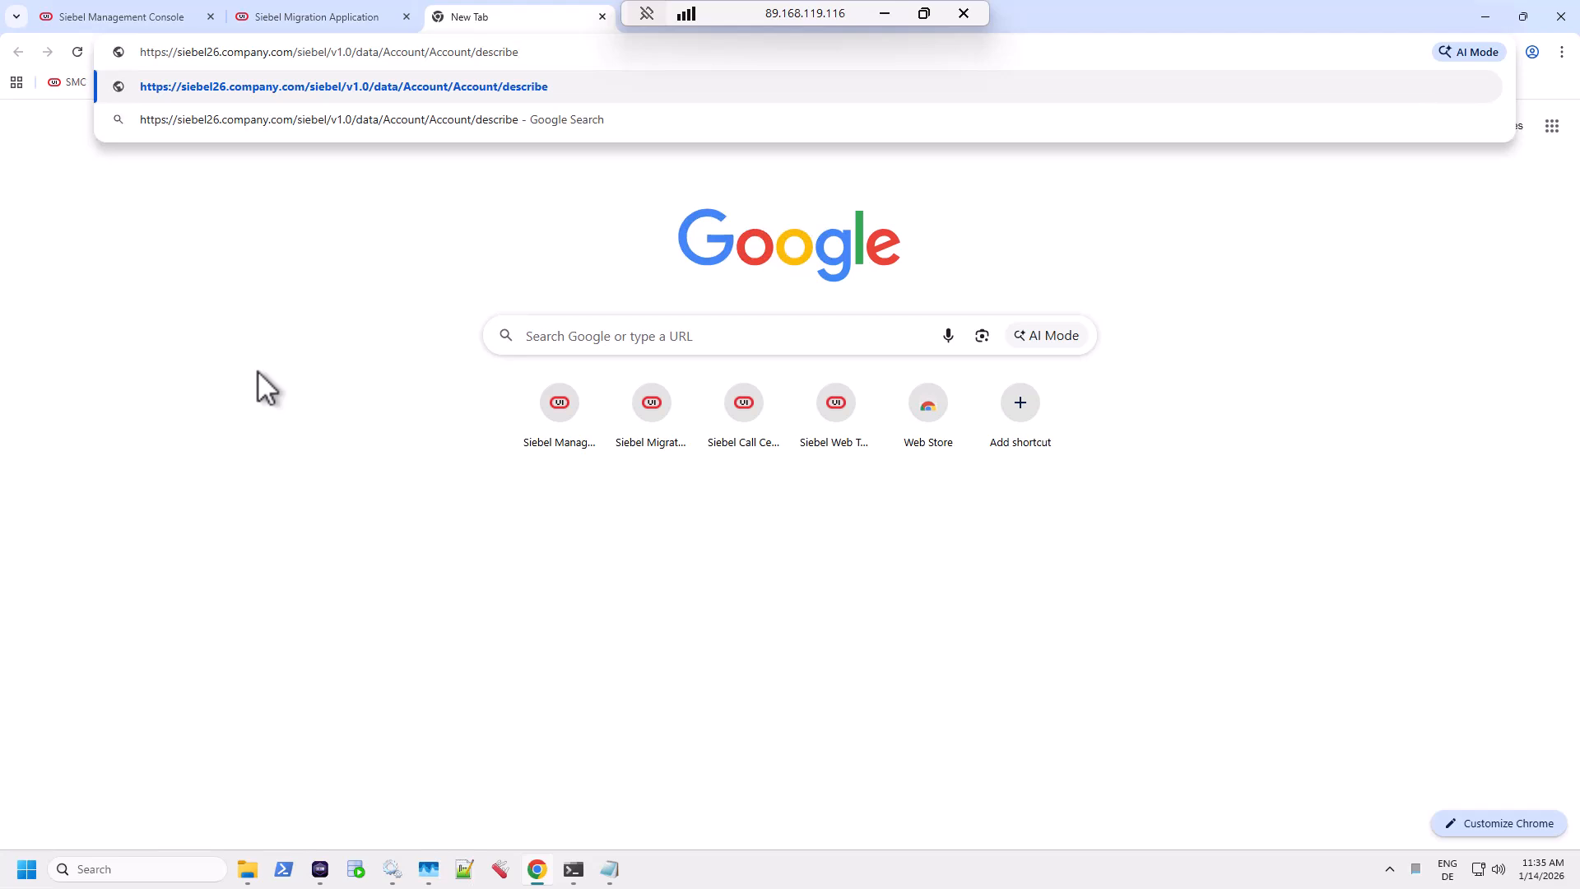
{"action": "key", "text": "Return"}
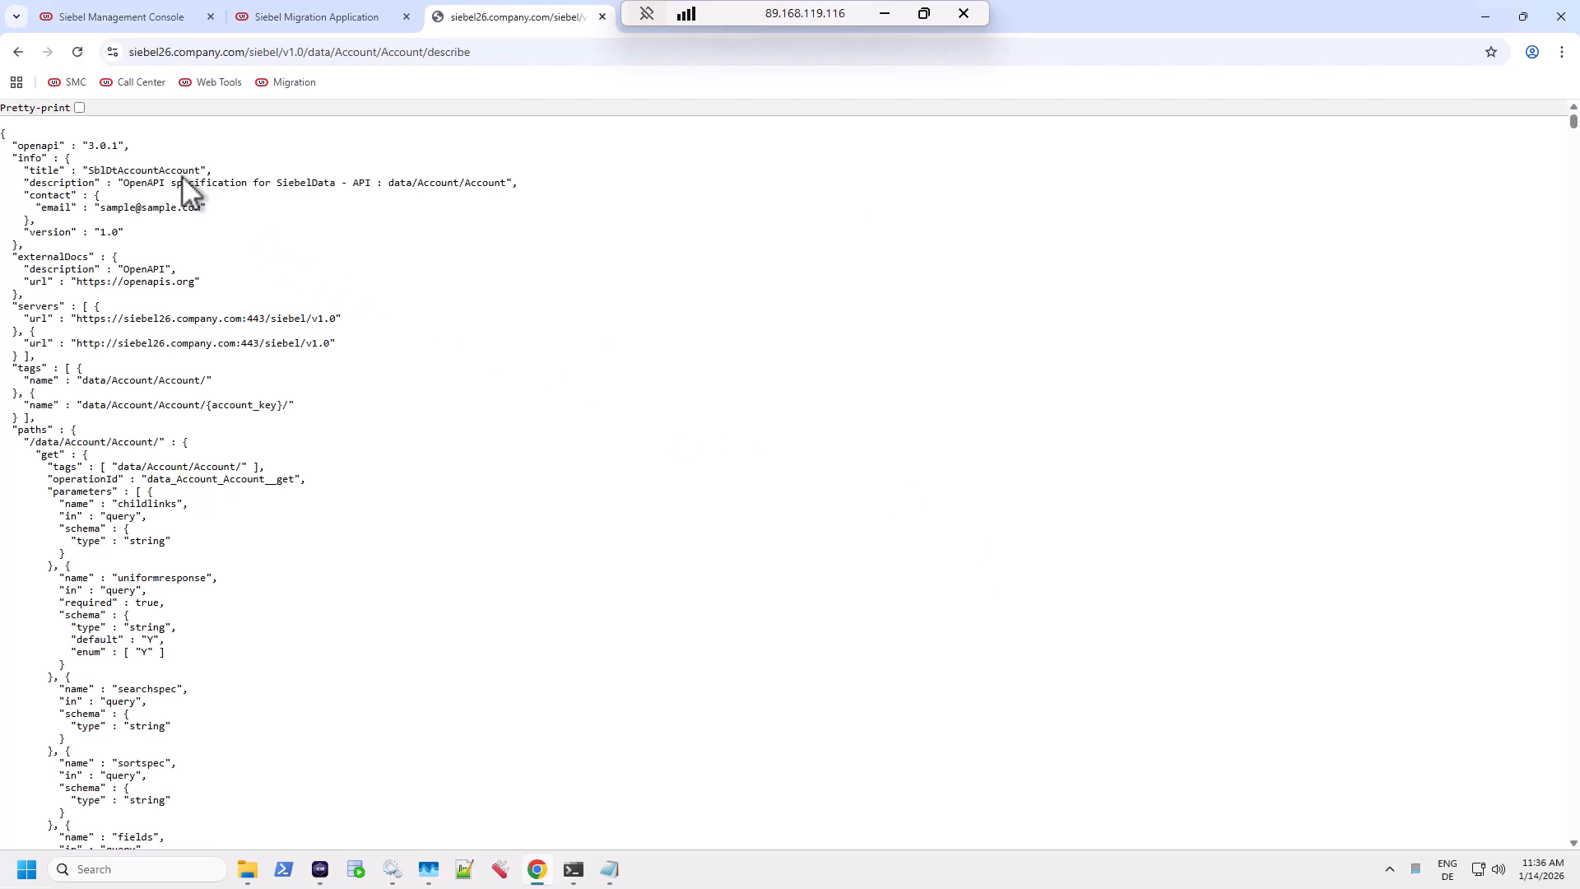
{"action": "double_click", "coordinate": [62, 147]}
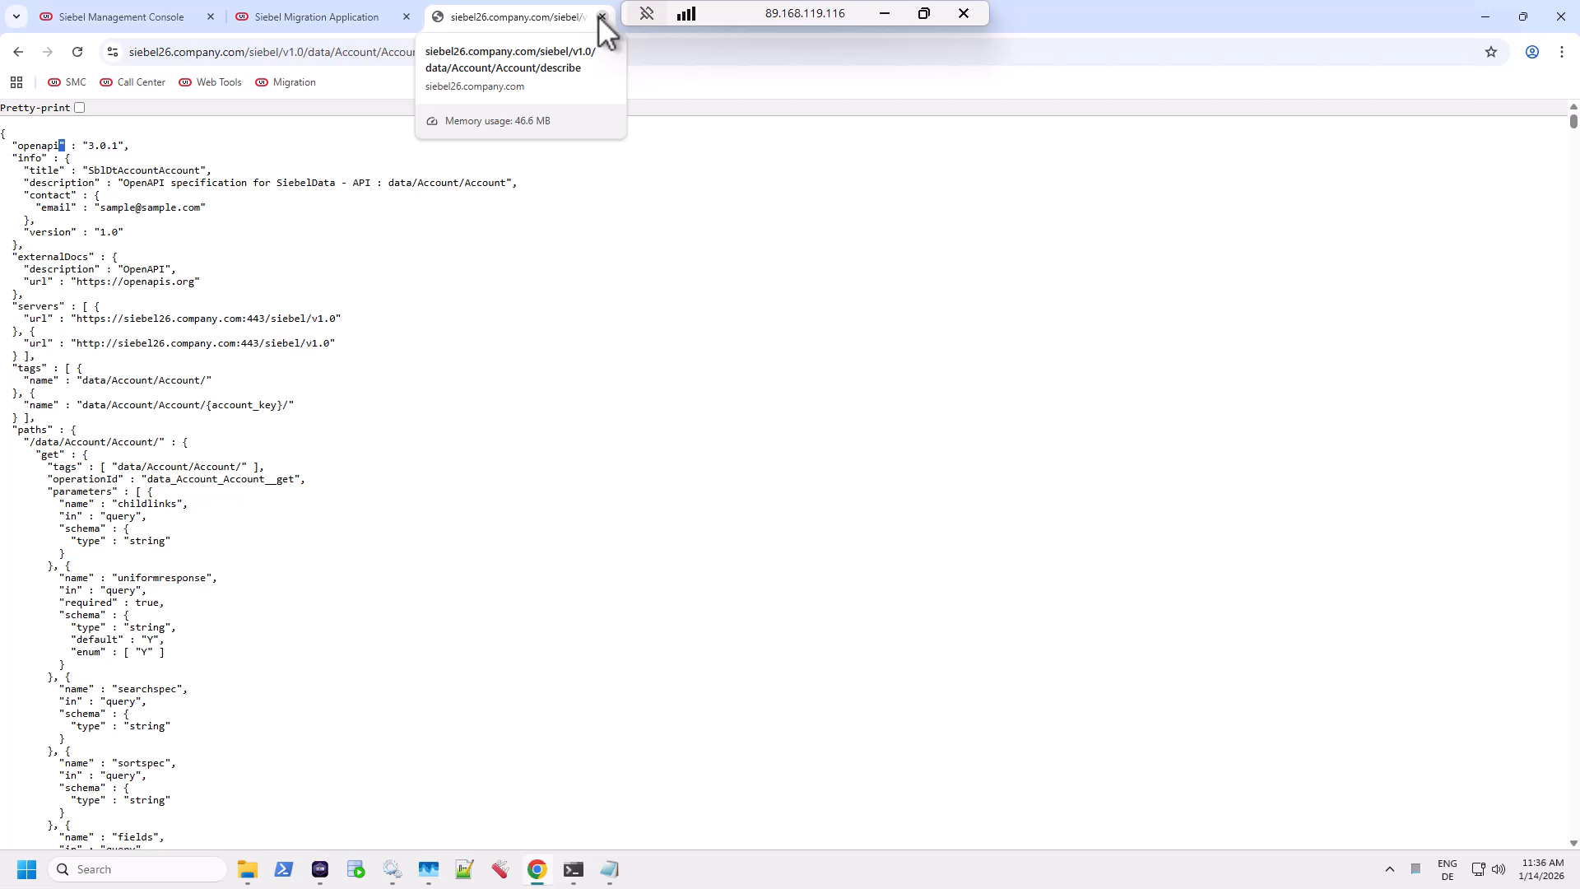
Back in mig_profile, keep Basic Authentication and expand Logging Information, showing log level Error.
{"action": "left_click", "coordinate": [328, 21]}
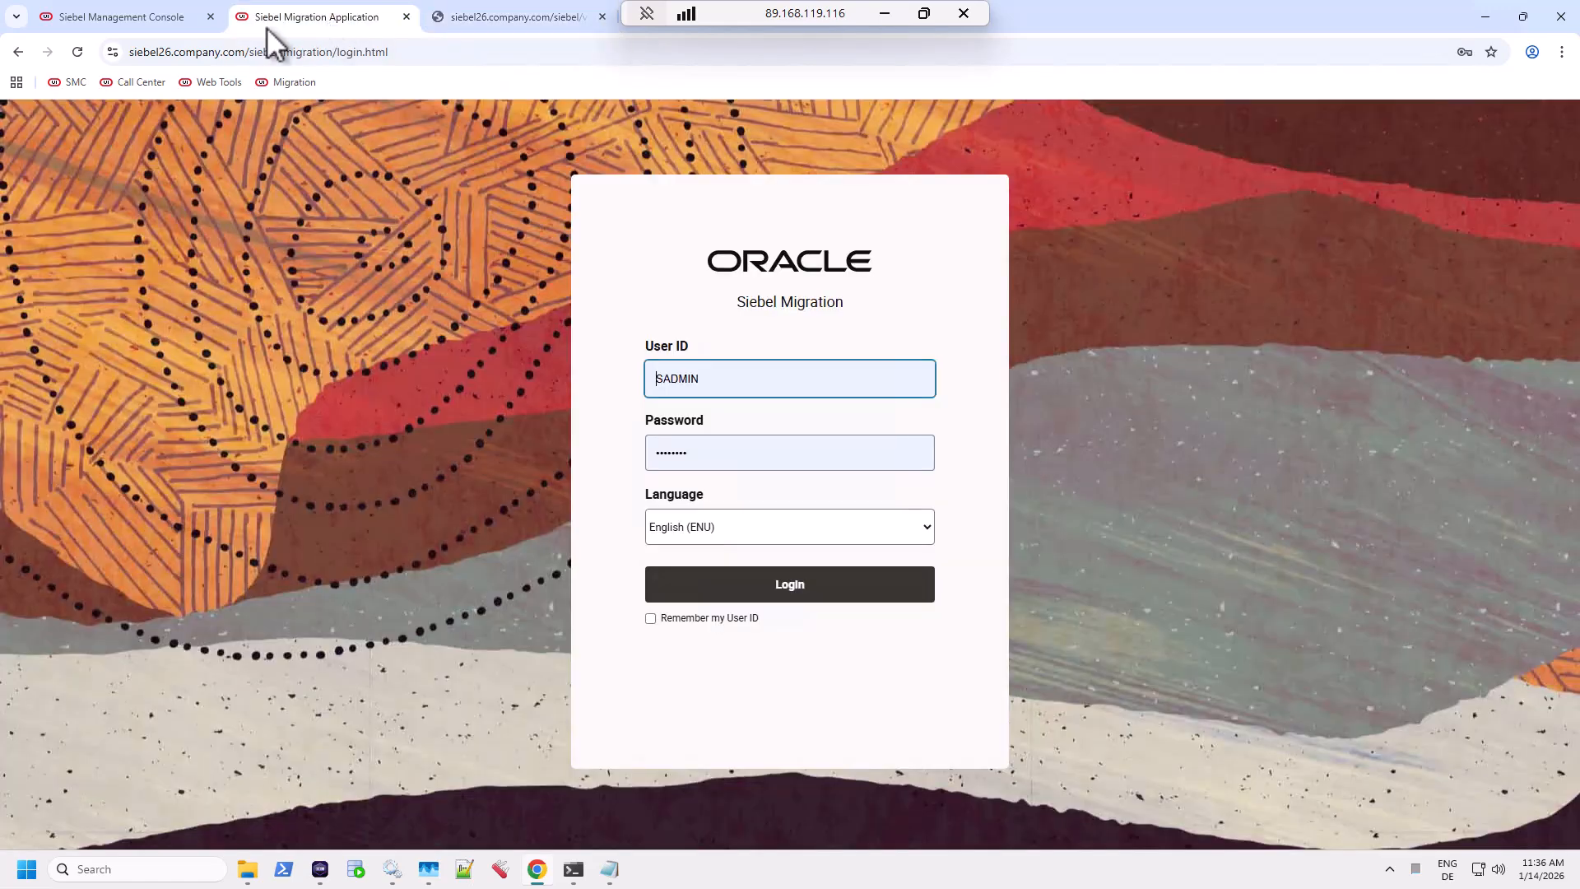
{"action": "left_click", "coordinate": [137, 25]}
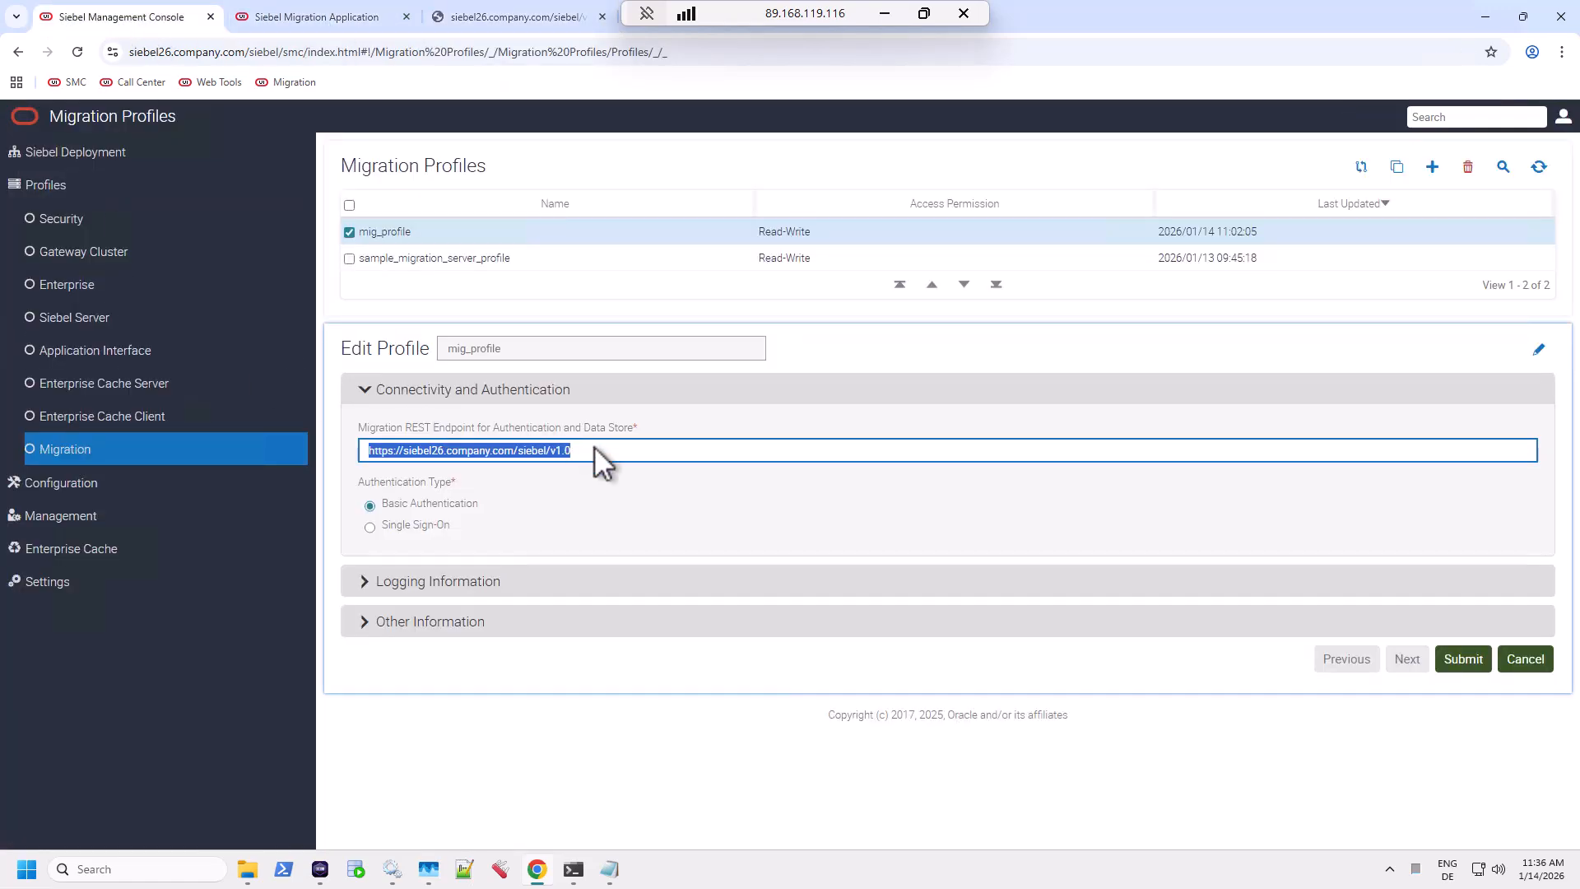
{"action": "left_click", "coordinate": [595, 449]}
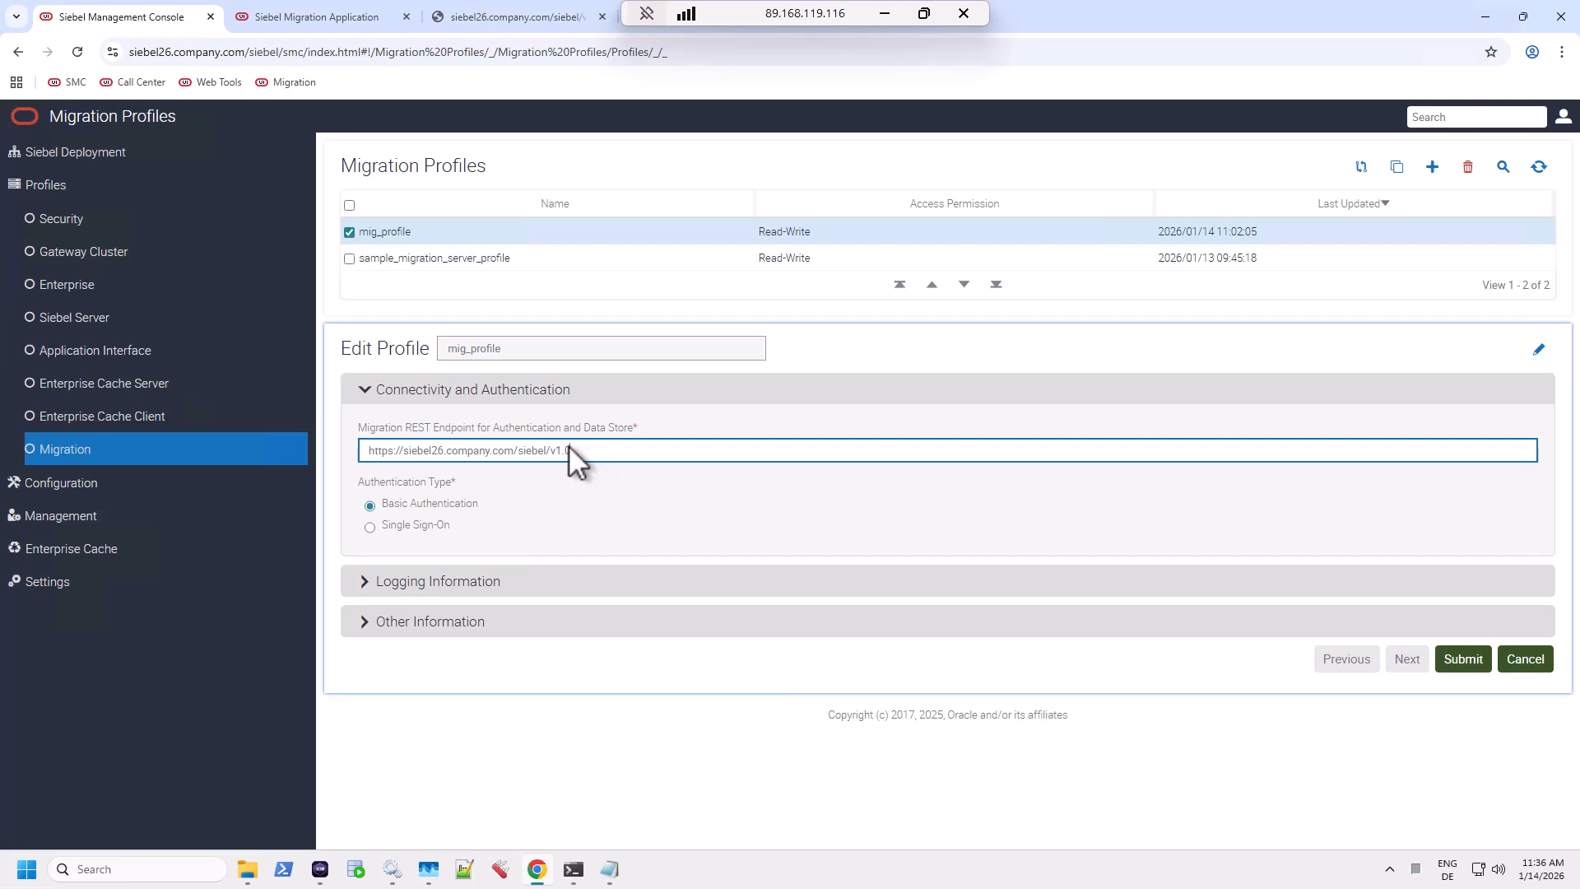
{"action": "left_click_drag", "start_coordinate": [569, 450], "coordinate": [365, 451]}
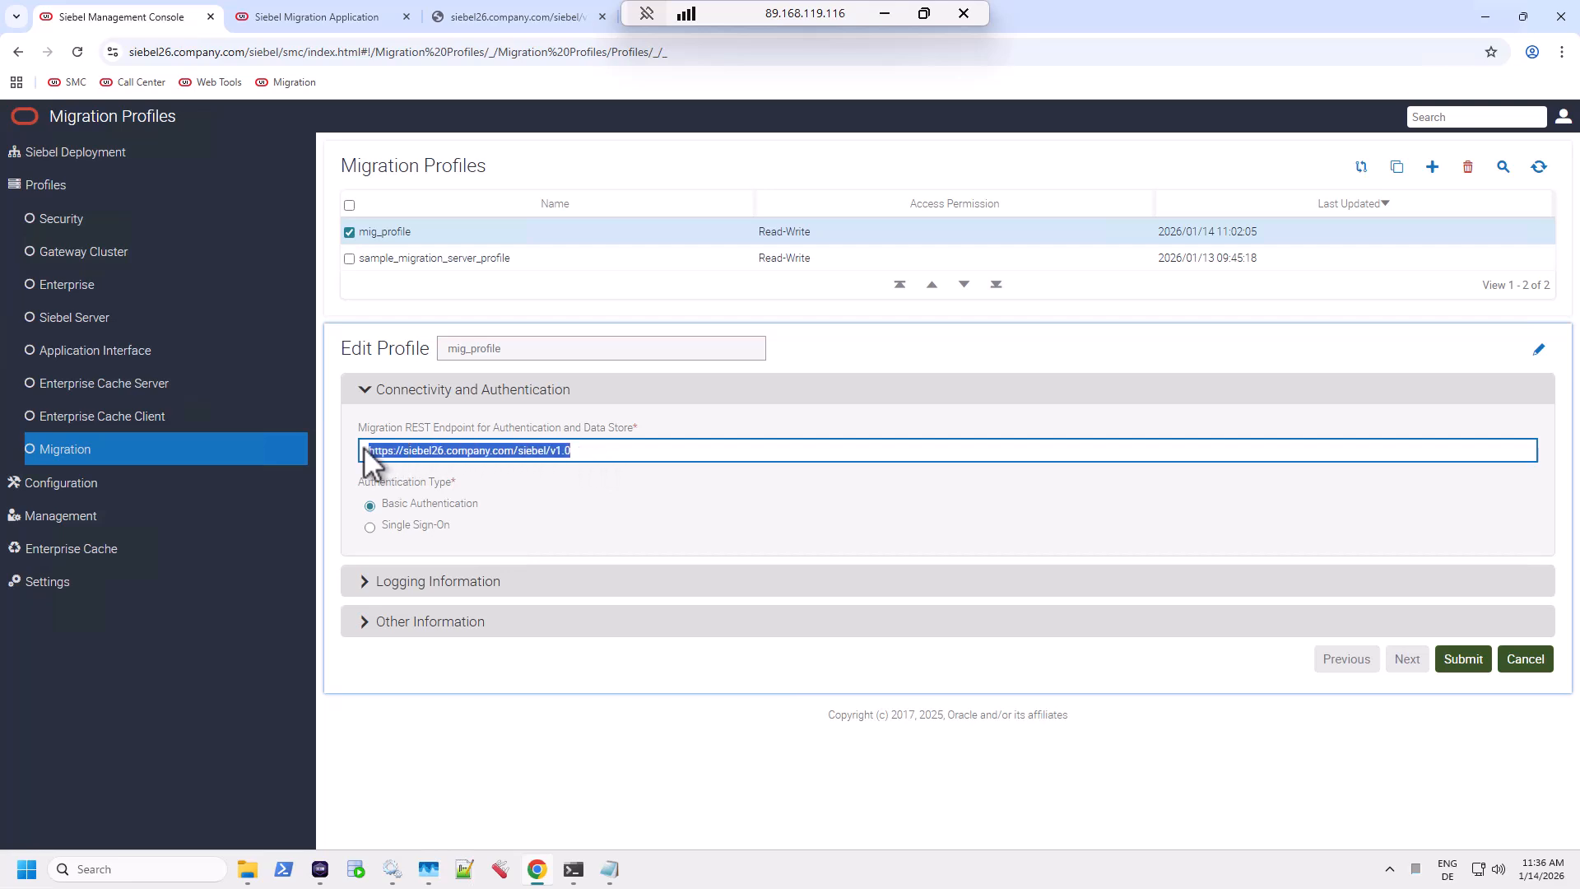
{"action": "left_click", "coordinate": [446, 509]}
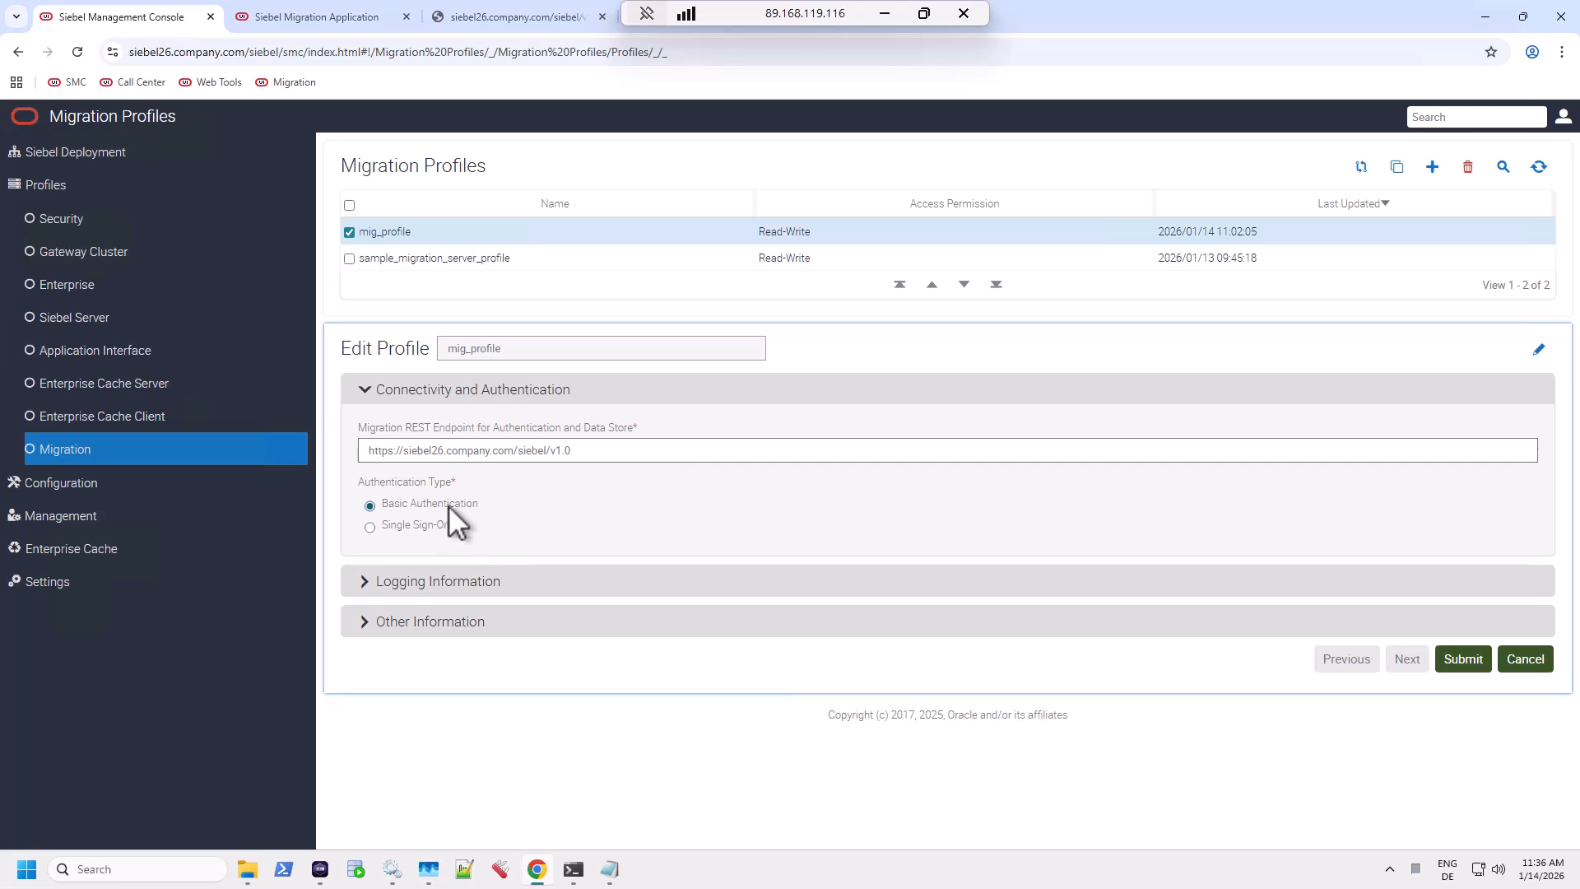
{"action": "left_click", "coordinate": [444, 581]}
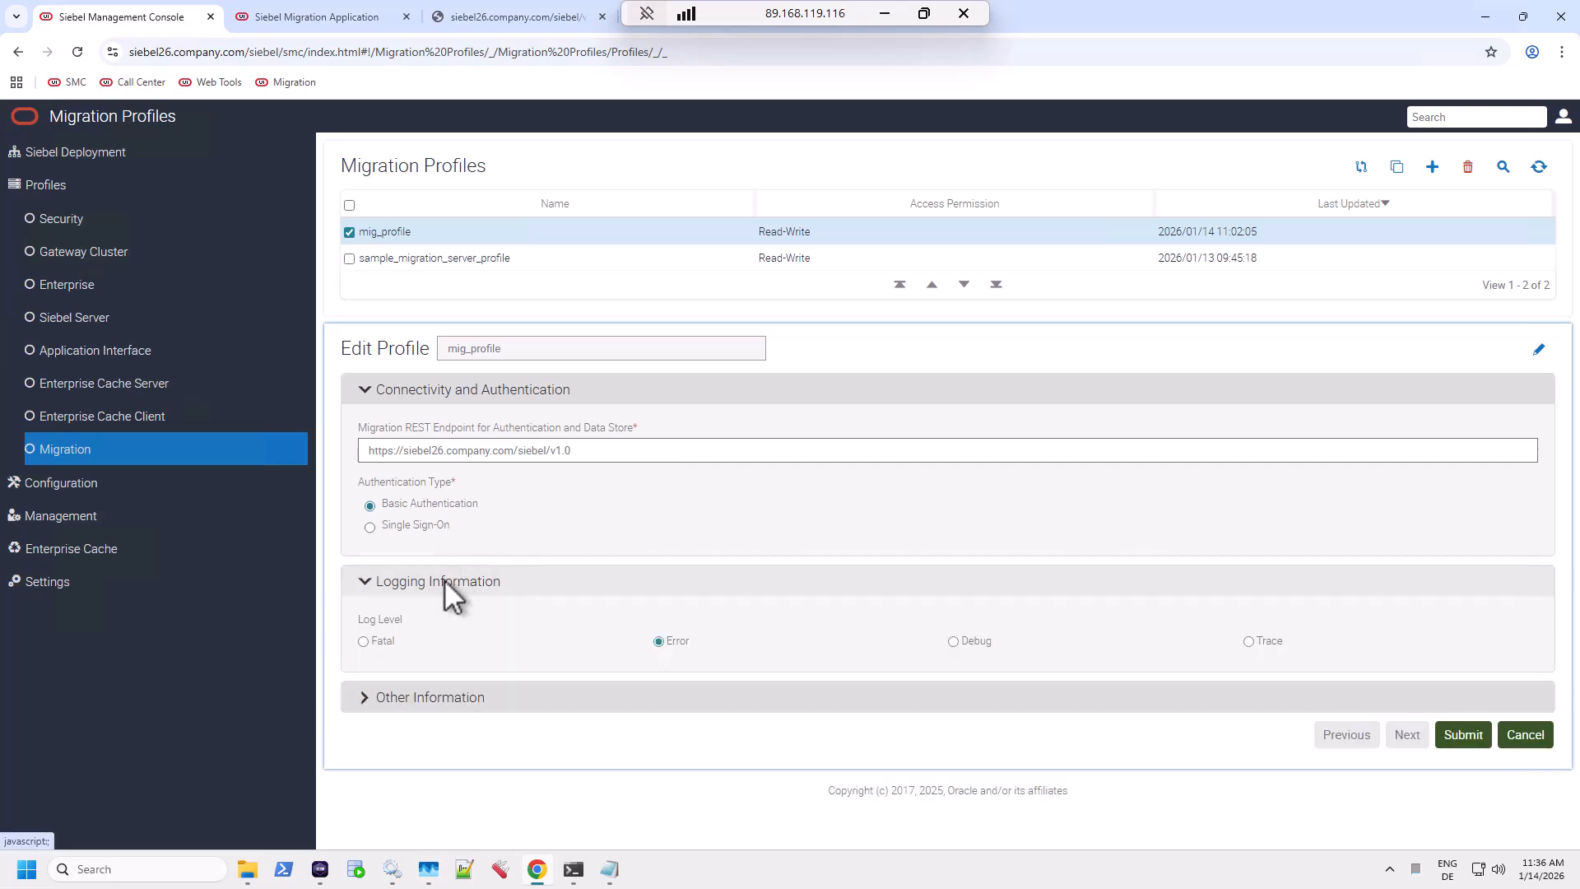
Expand Other Information and change Timeout from 300 to 3000, leaving Sleep Time at 15.
{"action": "left_click", "coordinate": [417, 697]}
{"action": "scroll", "coordinate": [417, 695], "scroll_direction": "down", "scroll_amount": 3}
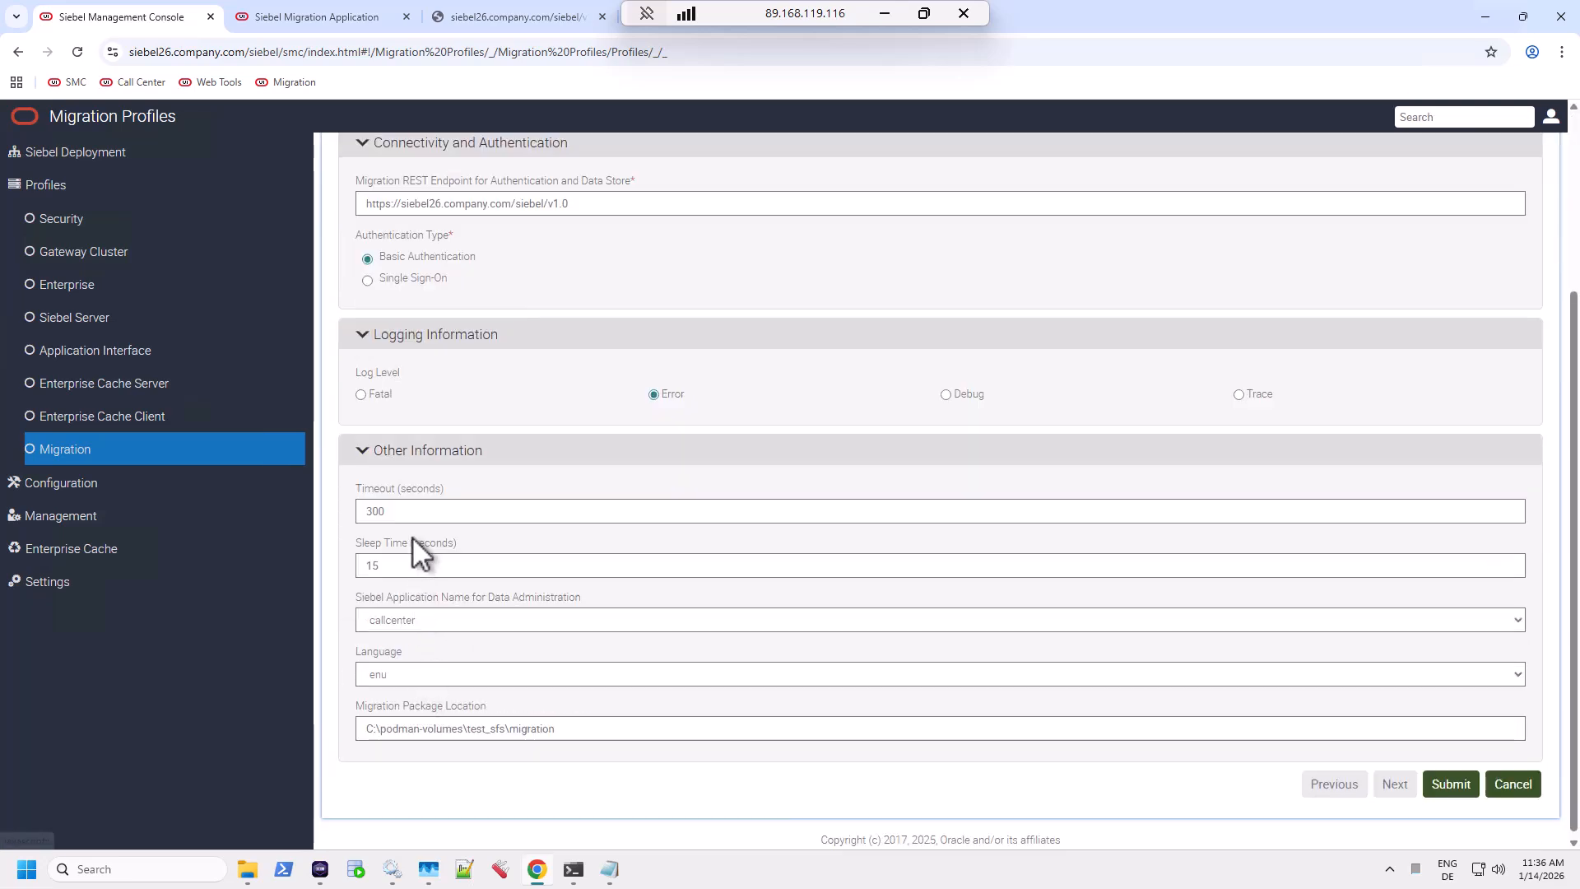
{"action": "left_click", "coordinate": [413, 511]}
{"action": "type", "text": "0"}
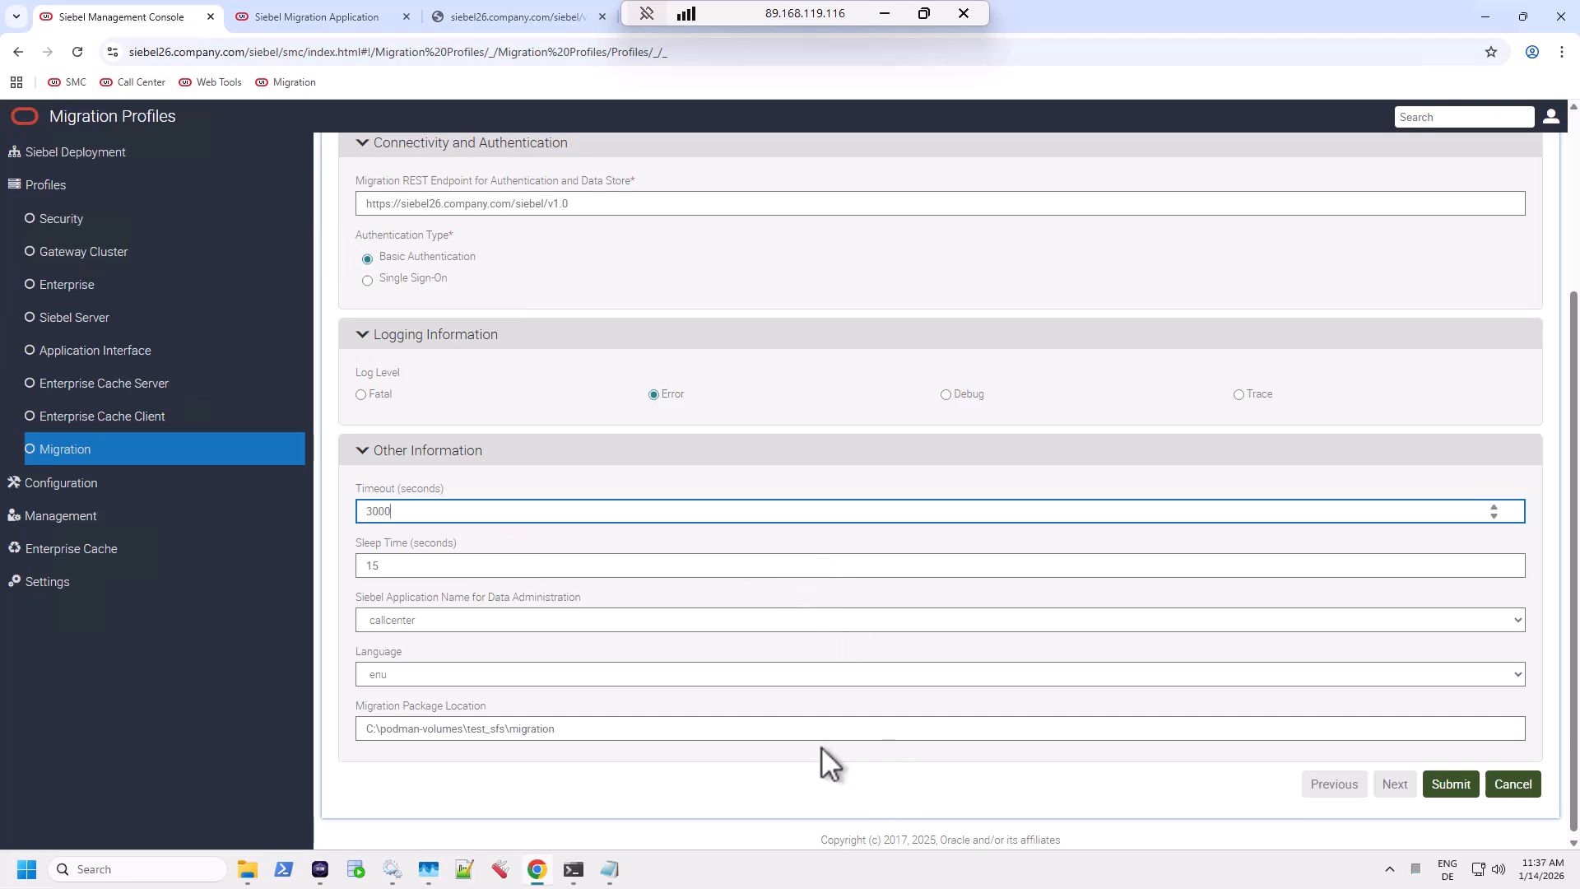
{"action": "left_click", "coordinate": [397, 561]}
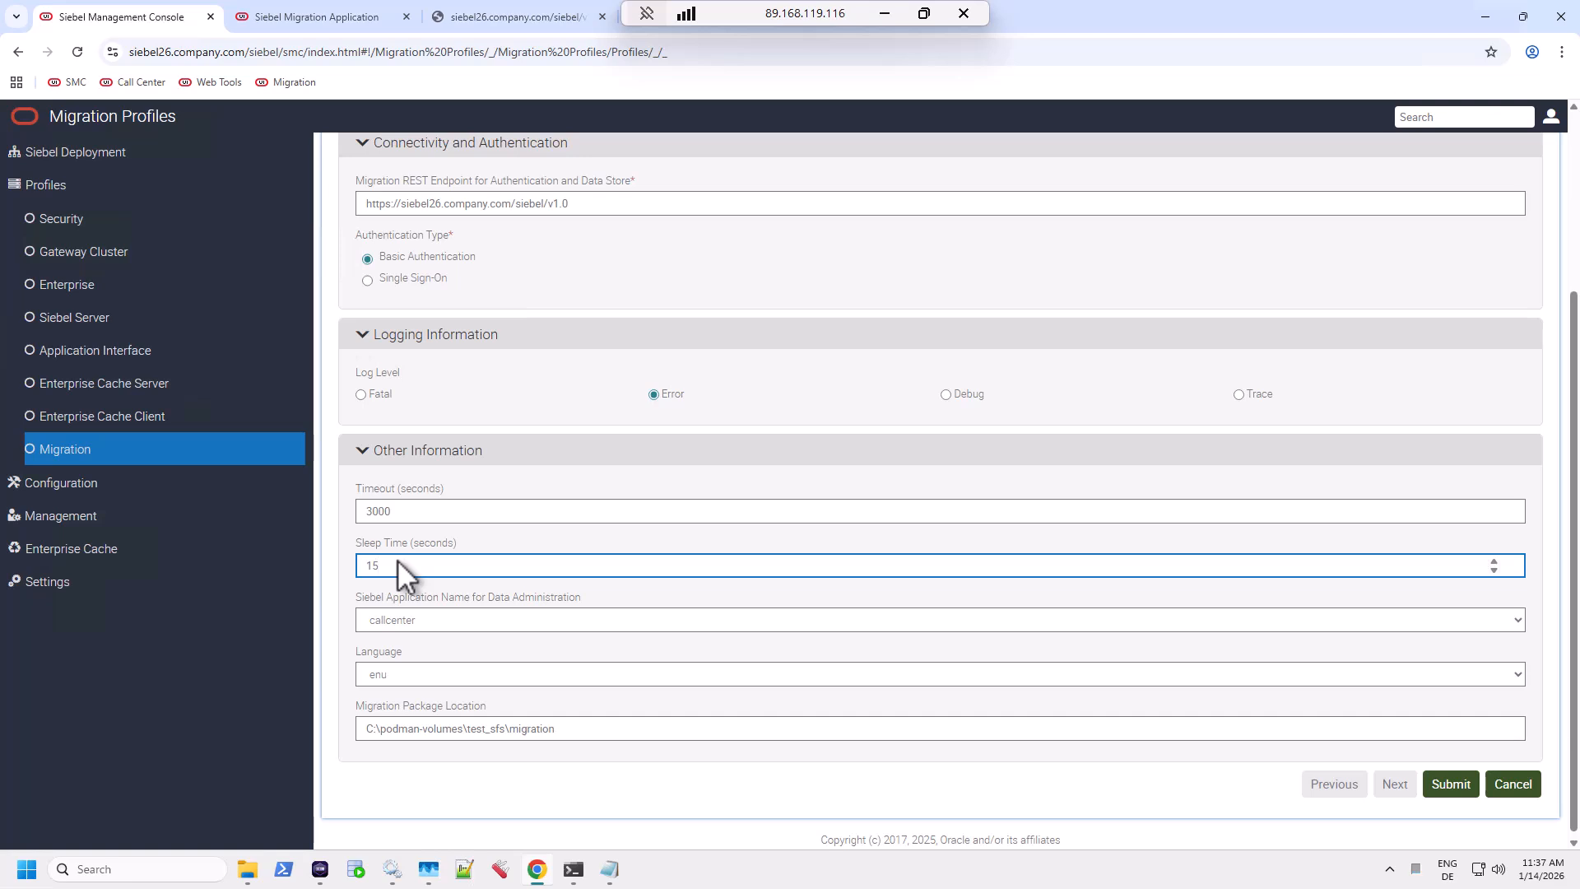
Keep callcenter as the application name and enu as the language.
{"action": "left_click", "coordinate": [446, 619]}
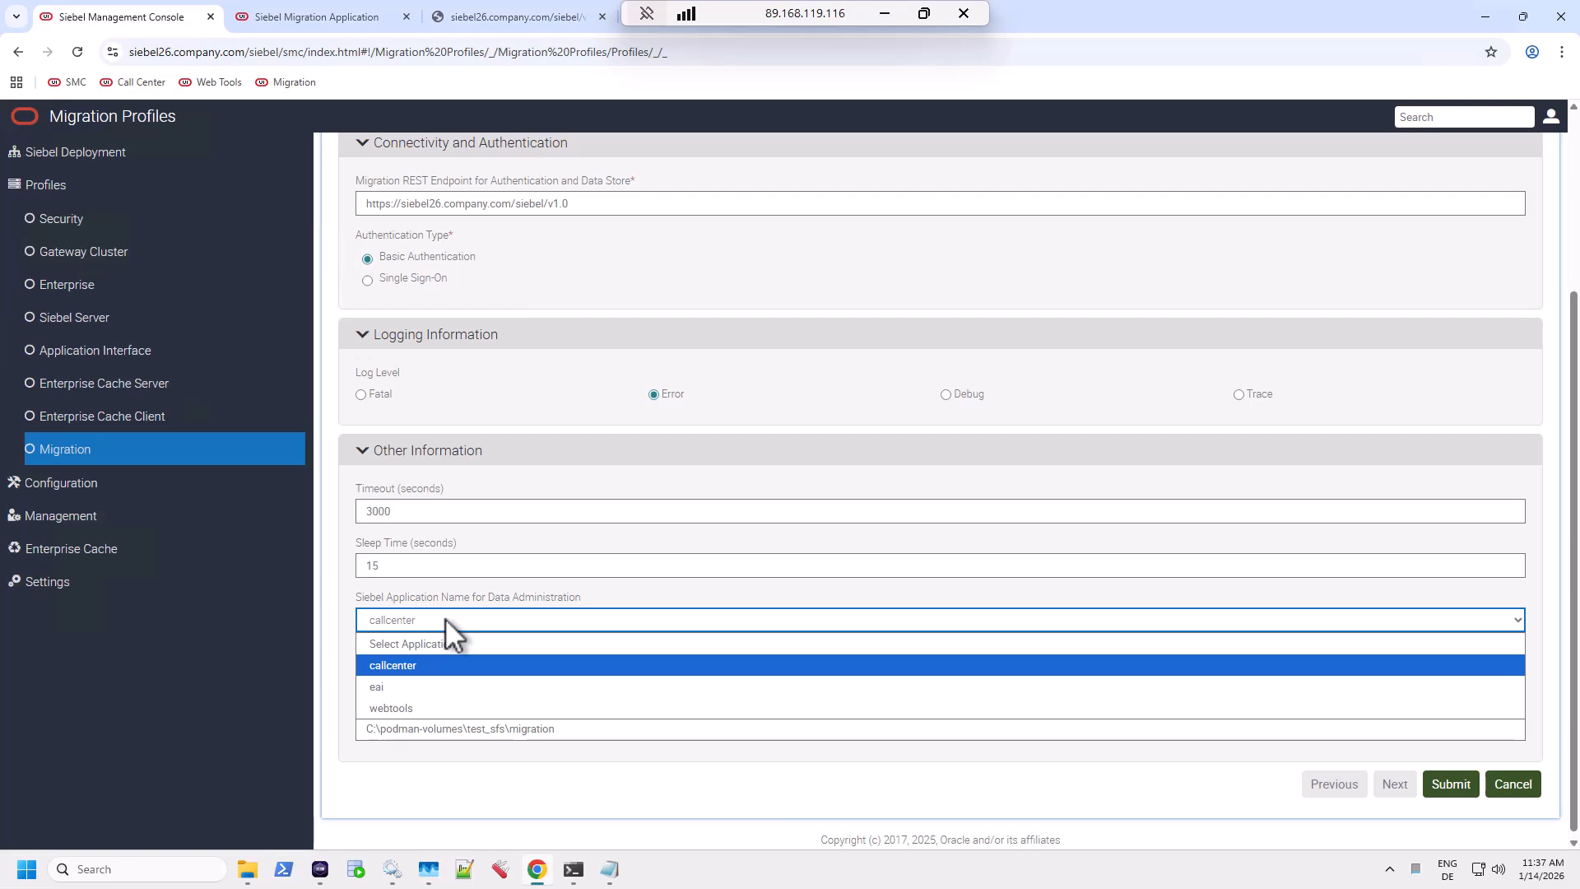
{"action": "left_click", "coordinate": [438, 663]}
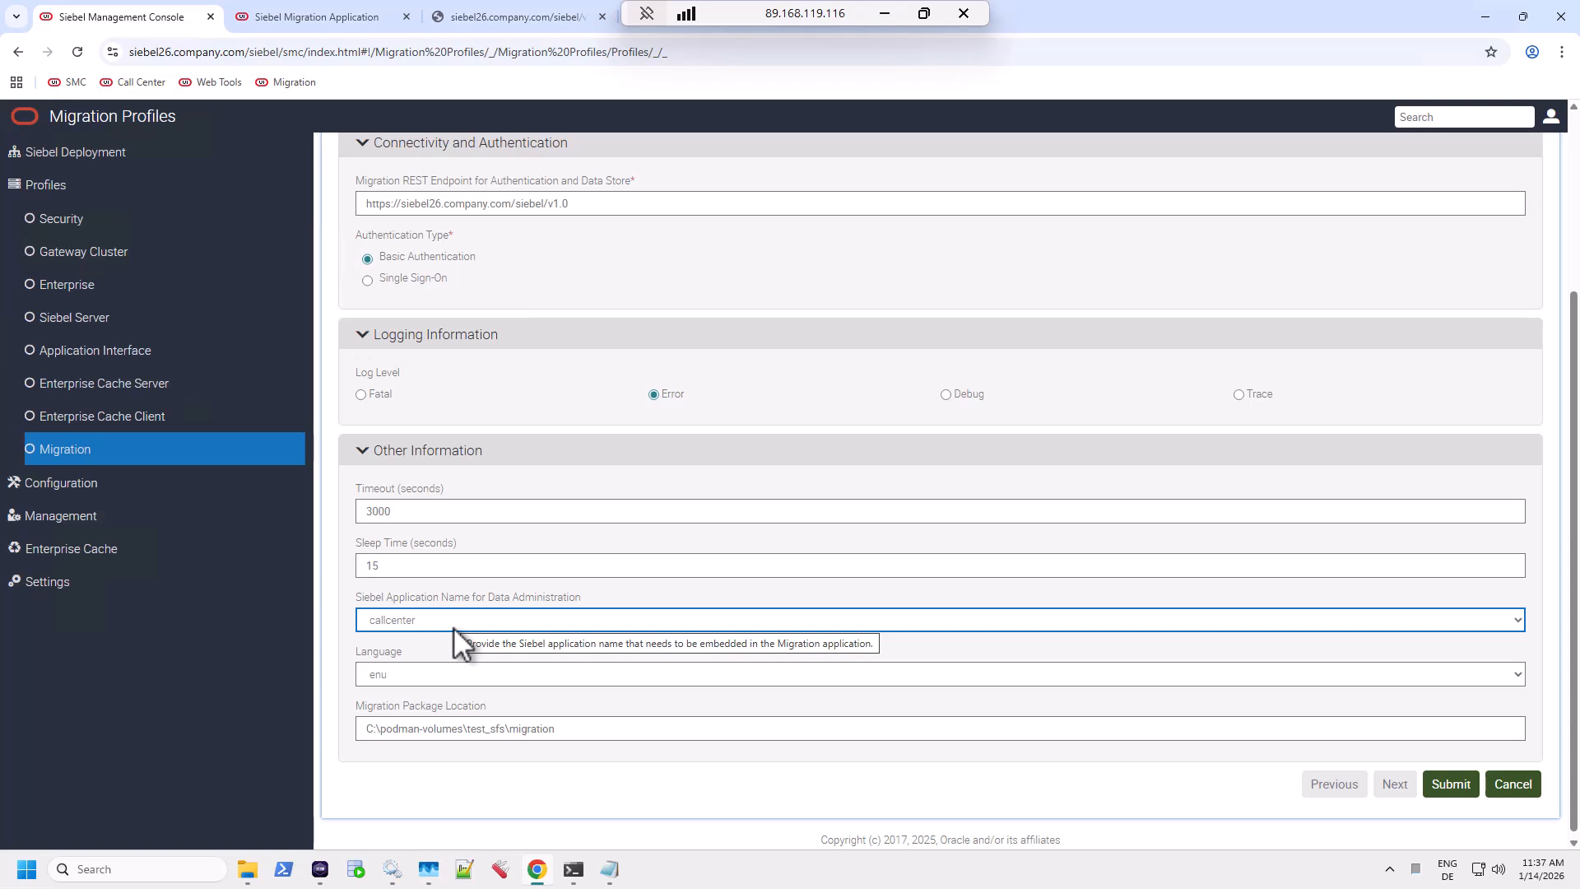
{"action": "left_click", "coordinate": [447, 674]}
{"action": "left_click", "coordinate": [447, 675]}
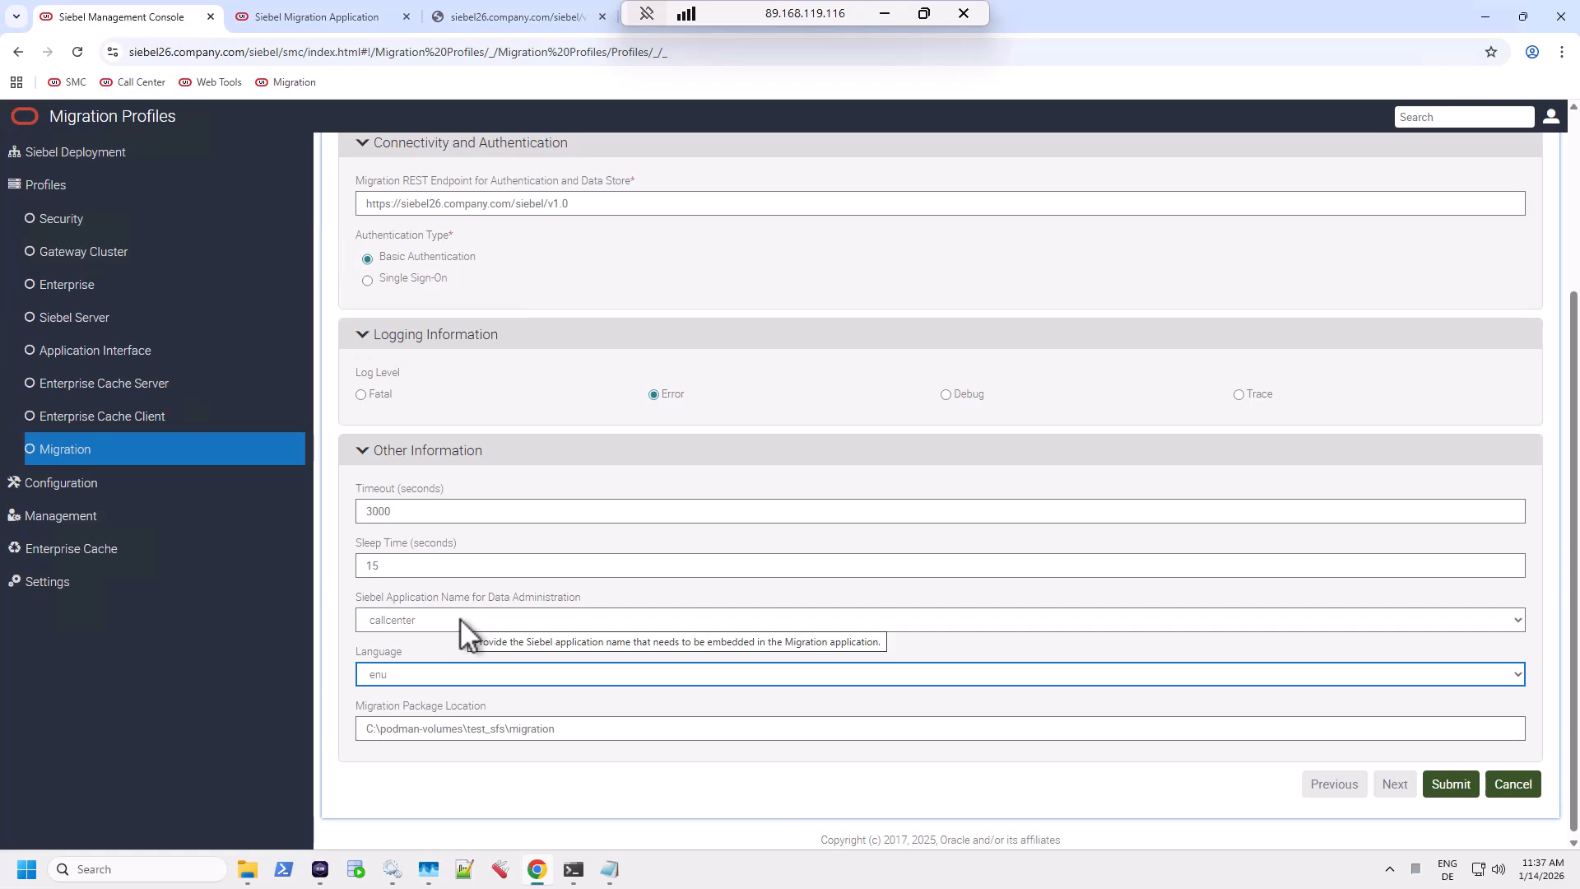
Delete the existing Migration Package Location path.
{"action": "left_click", "coordinate": [580, 728]}
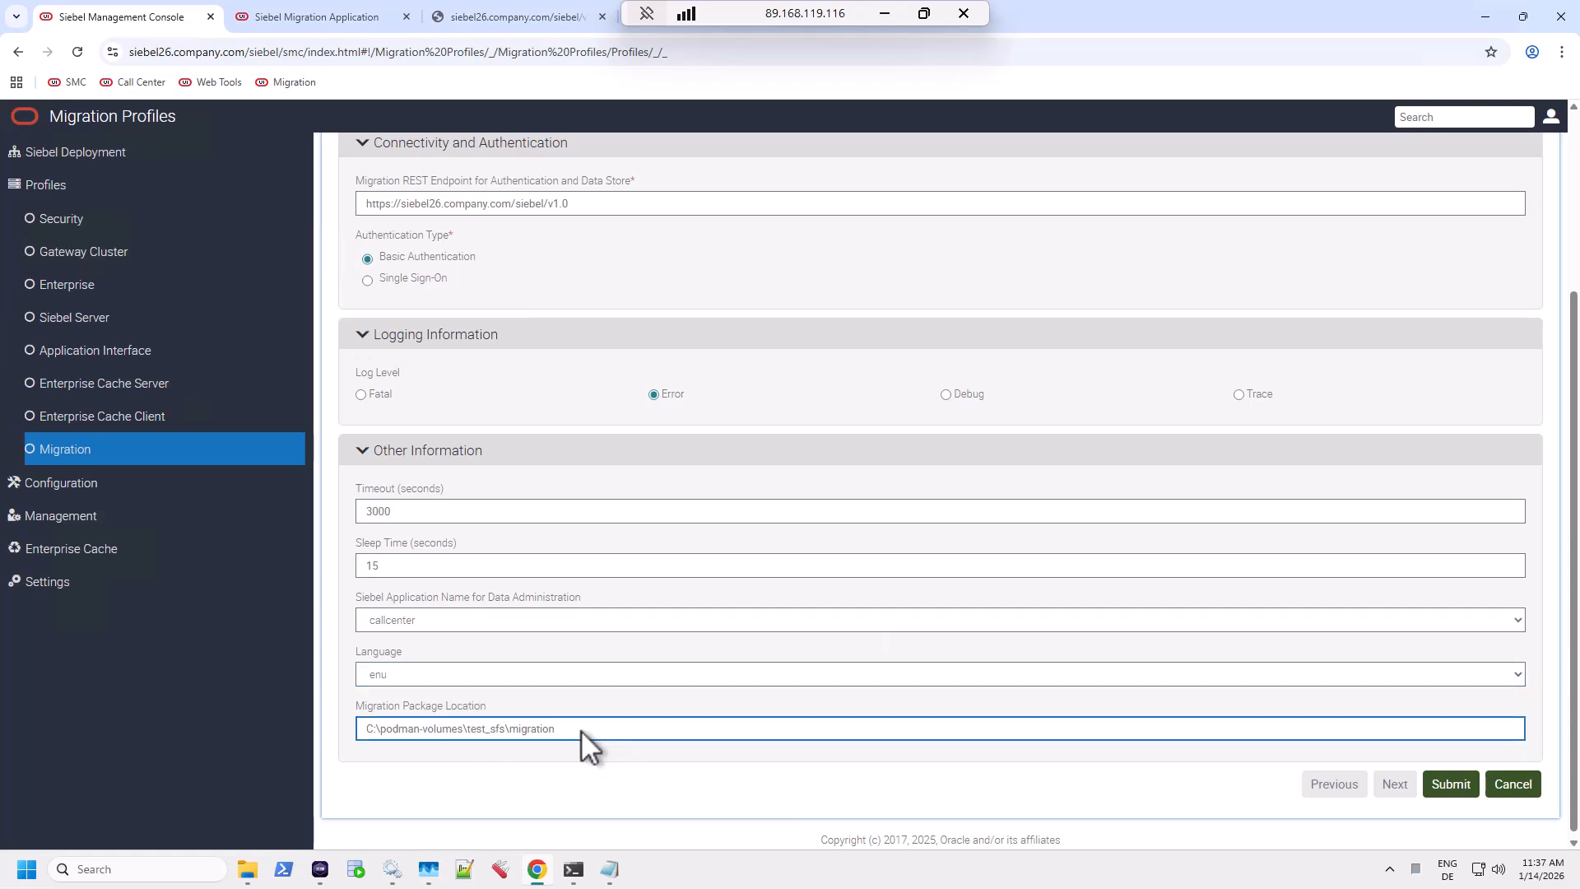
{"action": "left_click_drag", "start_coordinate": [581, 729], "coordinate": [453, 724]}
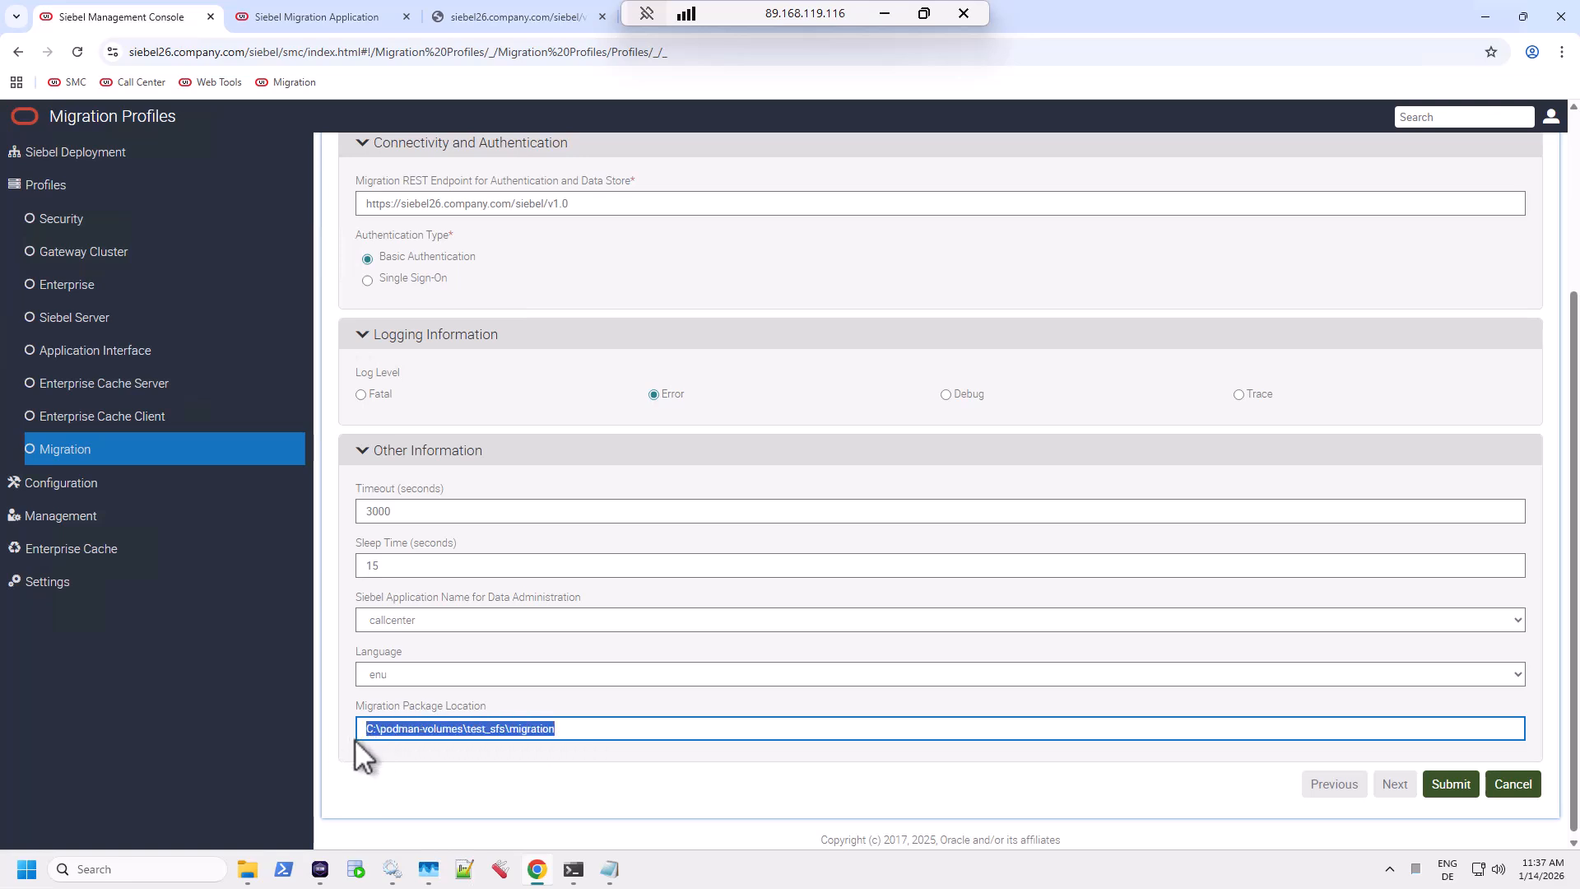
{"action": "key", "text": "BackSpace"}
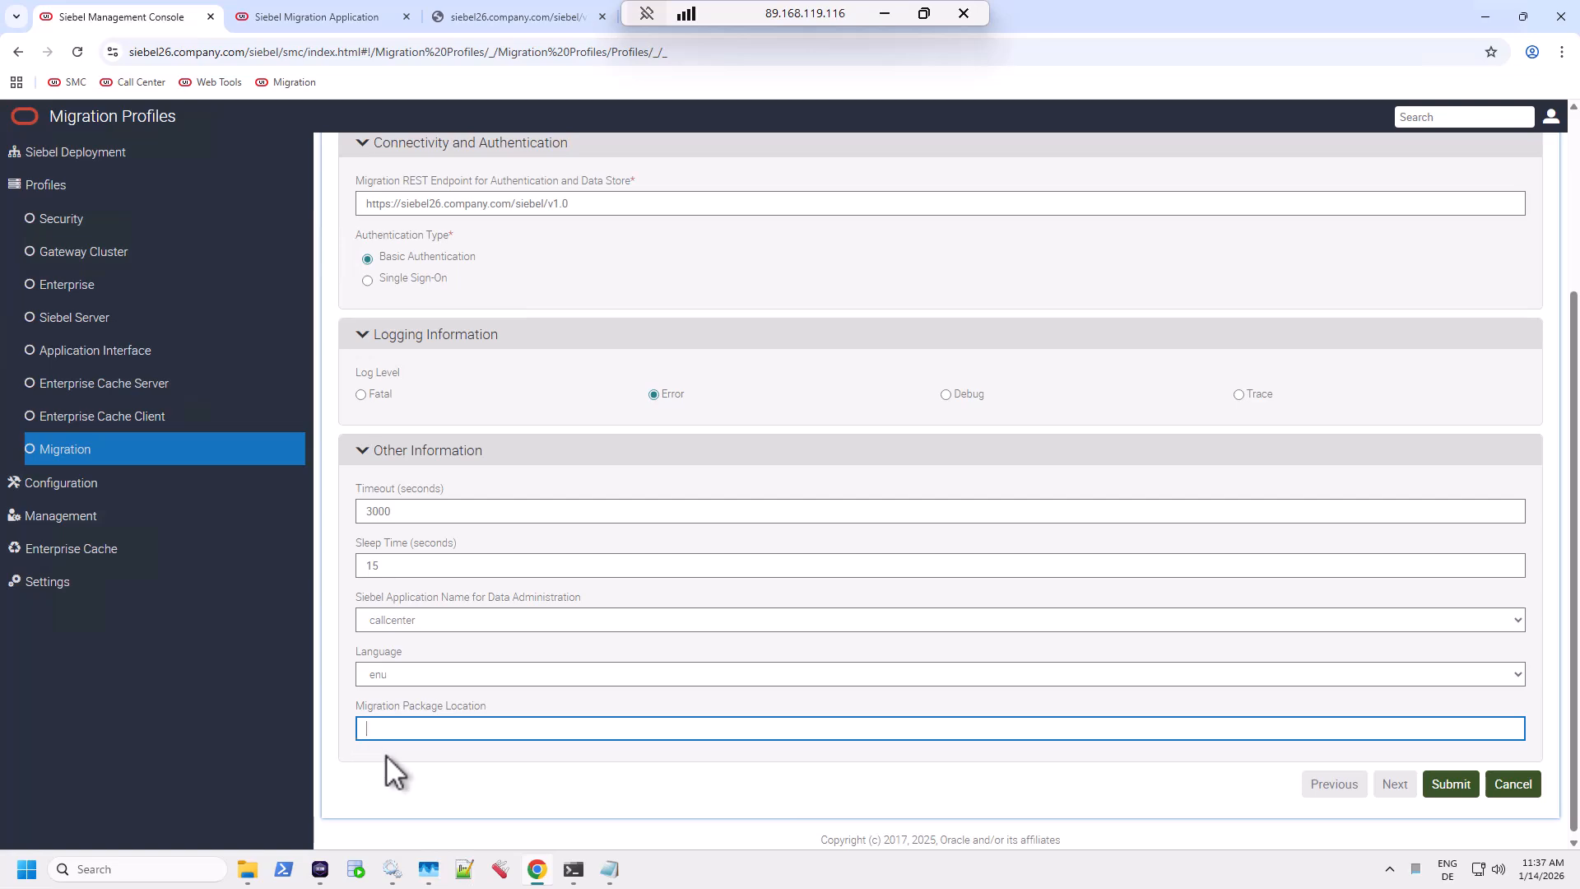
In File Explorer, go up from C:\Siebel\ses and open C:\Siebel\fs, showing its migration folder.
{"action": "mouse_move", "coordinate": [250, 877]}
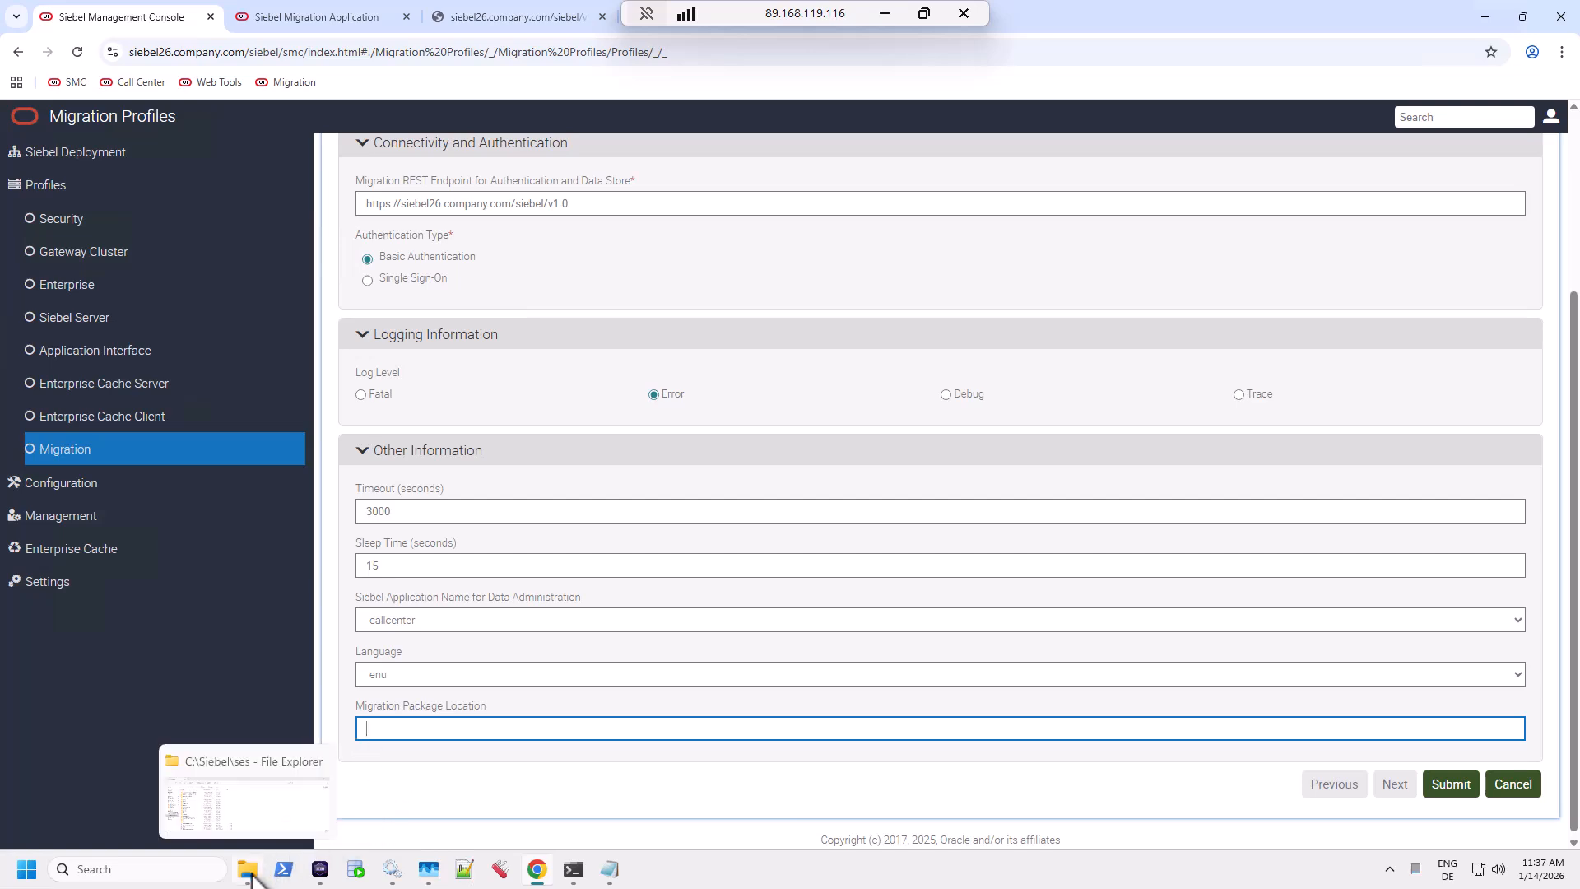
{"action": "left_click", "coordinate": [262, 818]}
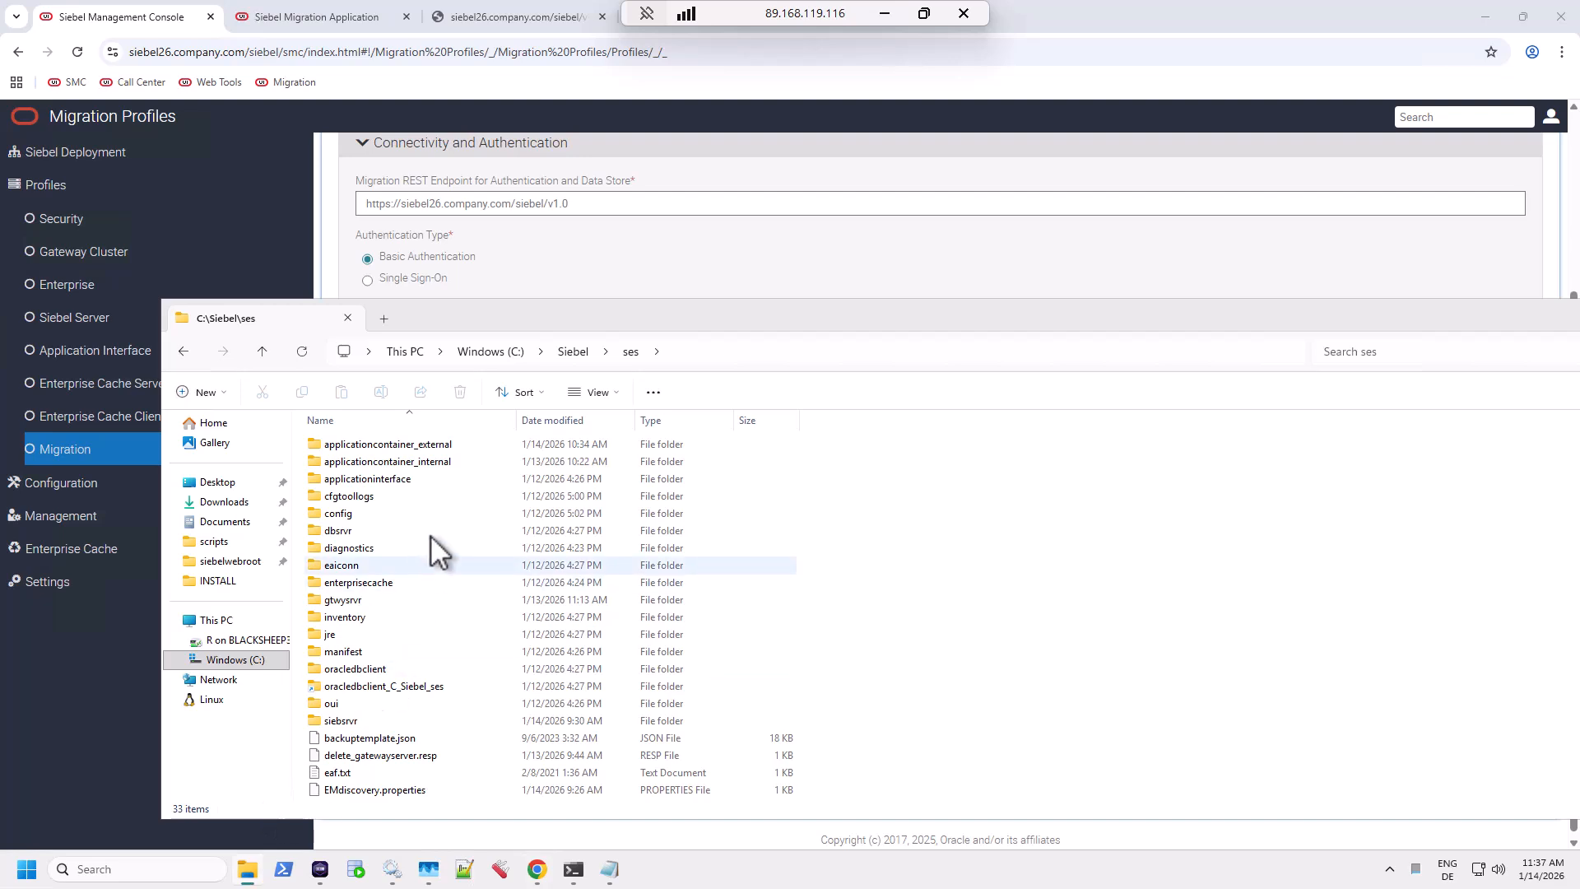
{"action": "left_click", "coordinate": [578, 350]}
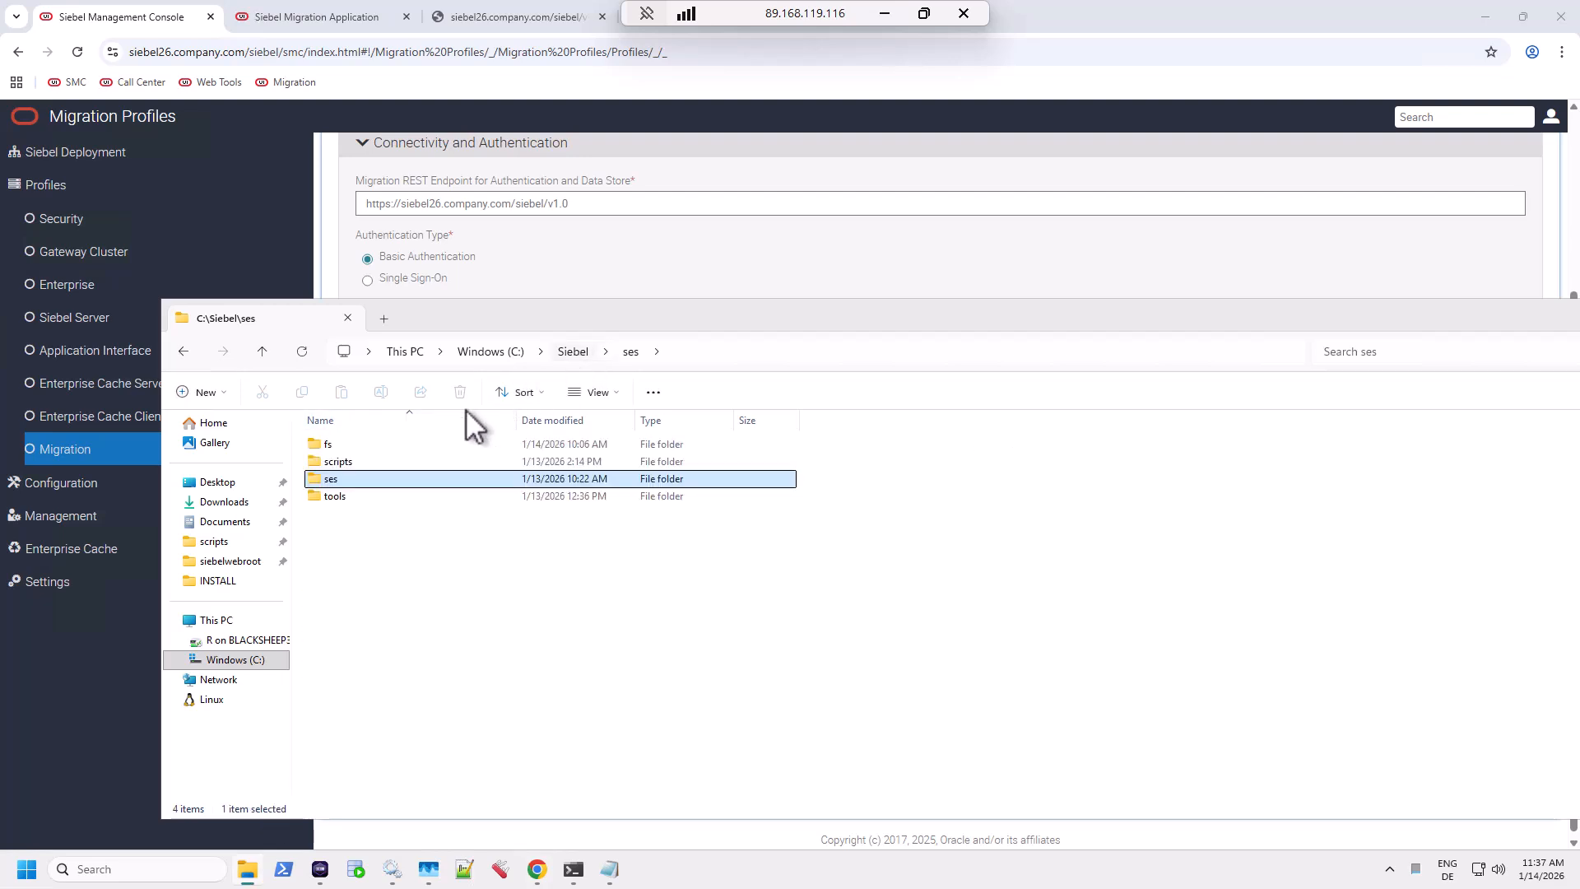
{"action": "left_click", "coordinate": [334, 442]}
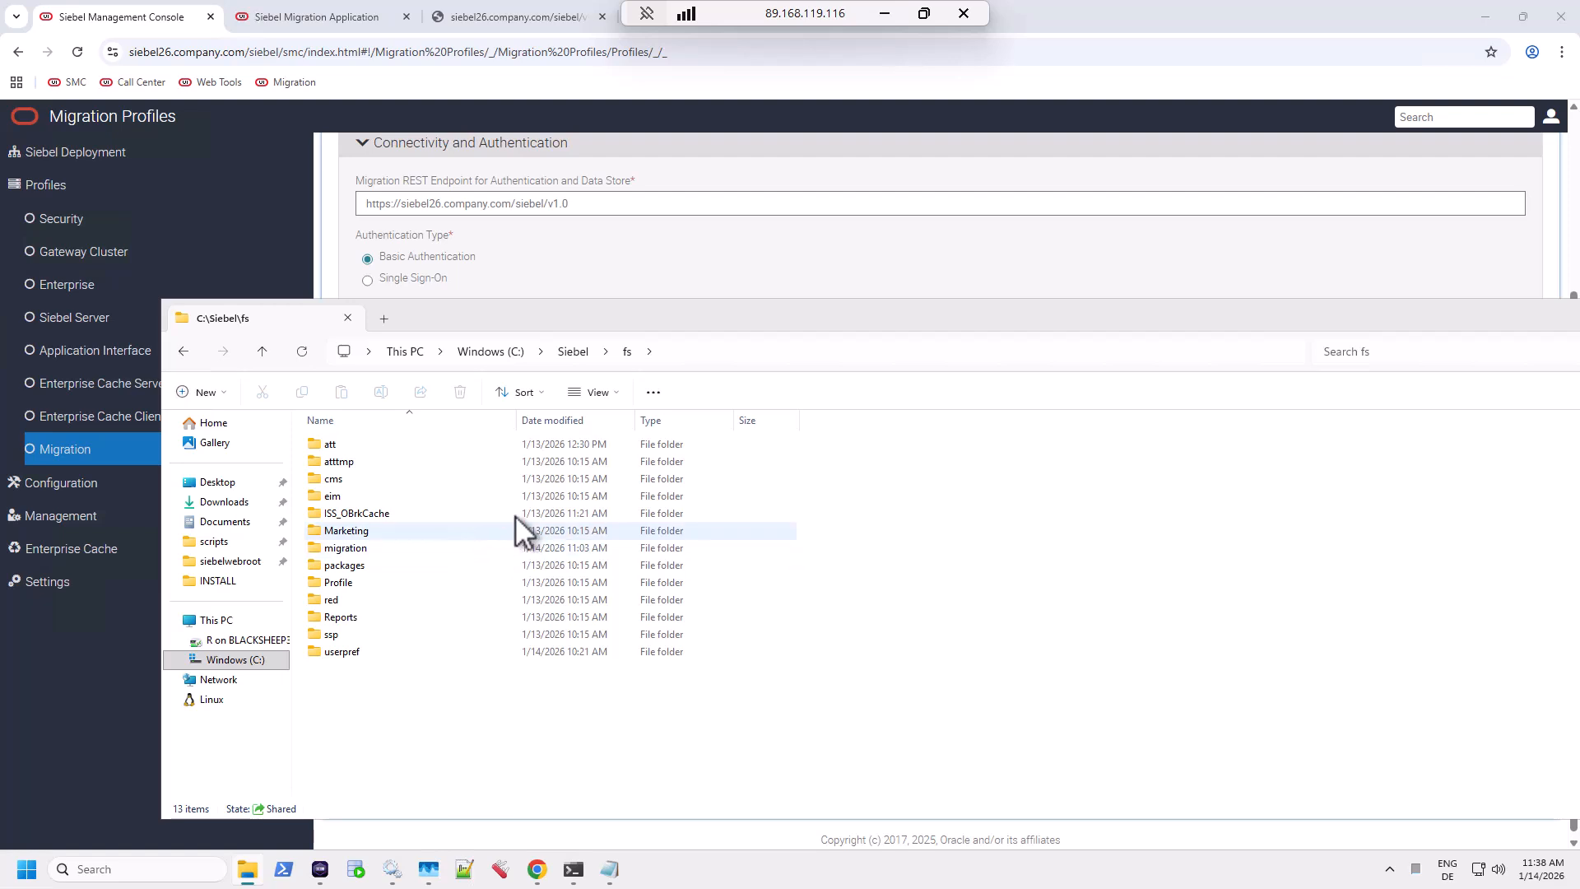
Fill the Migration Package Location with C:\podman-volumes\test_sfs\migration.
{"action": "left_click", "coordinate": [612, 254]}
{"action": "left_click", "coordinate": [403, 729]}
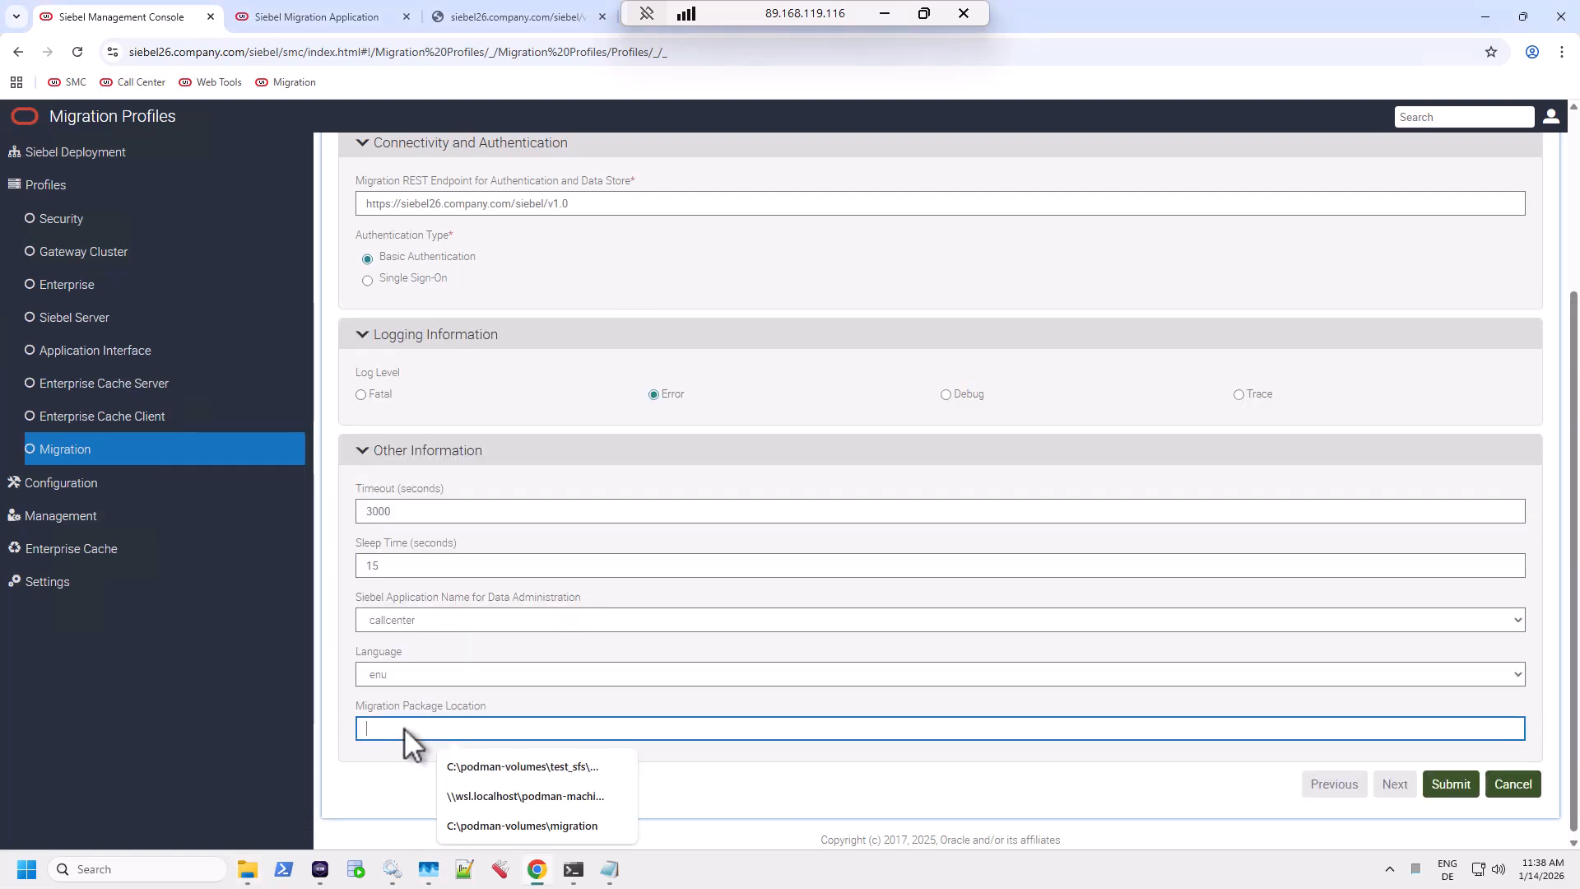
{"action": "type", "text": "C:\\podman-volumes\\test_sfs\\migration"}
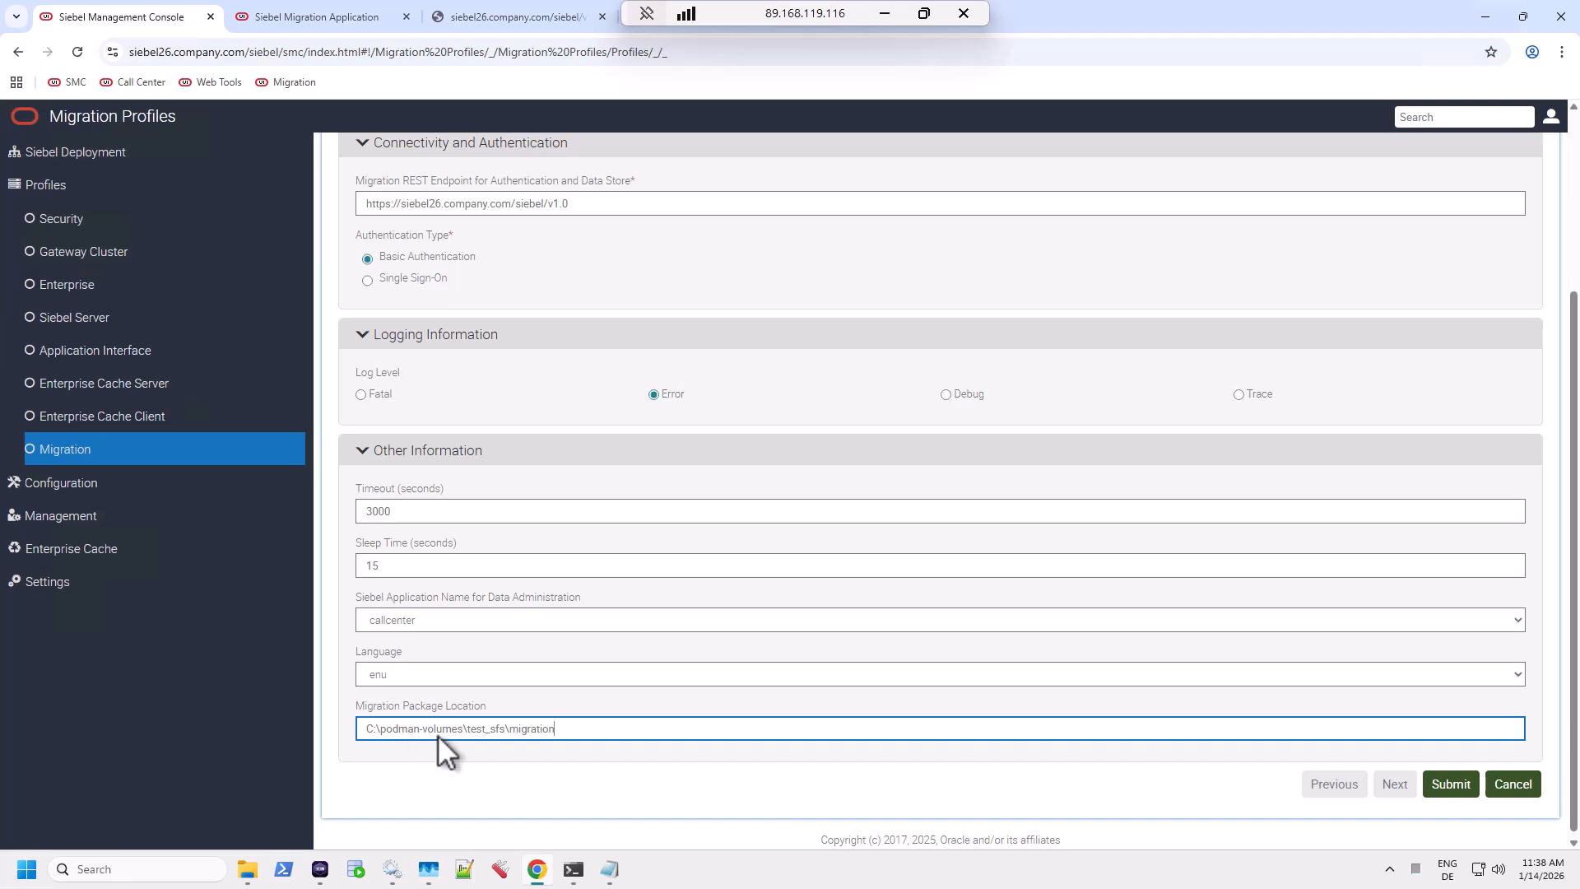
{"action": "left_click_drag", "start_coordinate": [382, 732], "coordinate": [482, 724]}
{"action": "left_click", "coordinate": [563, 728]}
Open the TESTSES01 container's Inspect JSON and scroll through its configuration.
{"action": "left_click", "coordinate": [320, 869]}
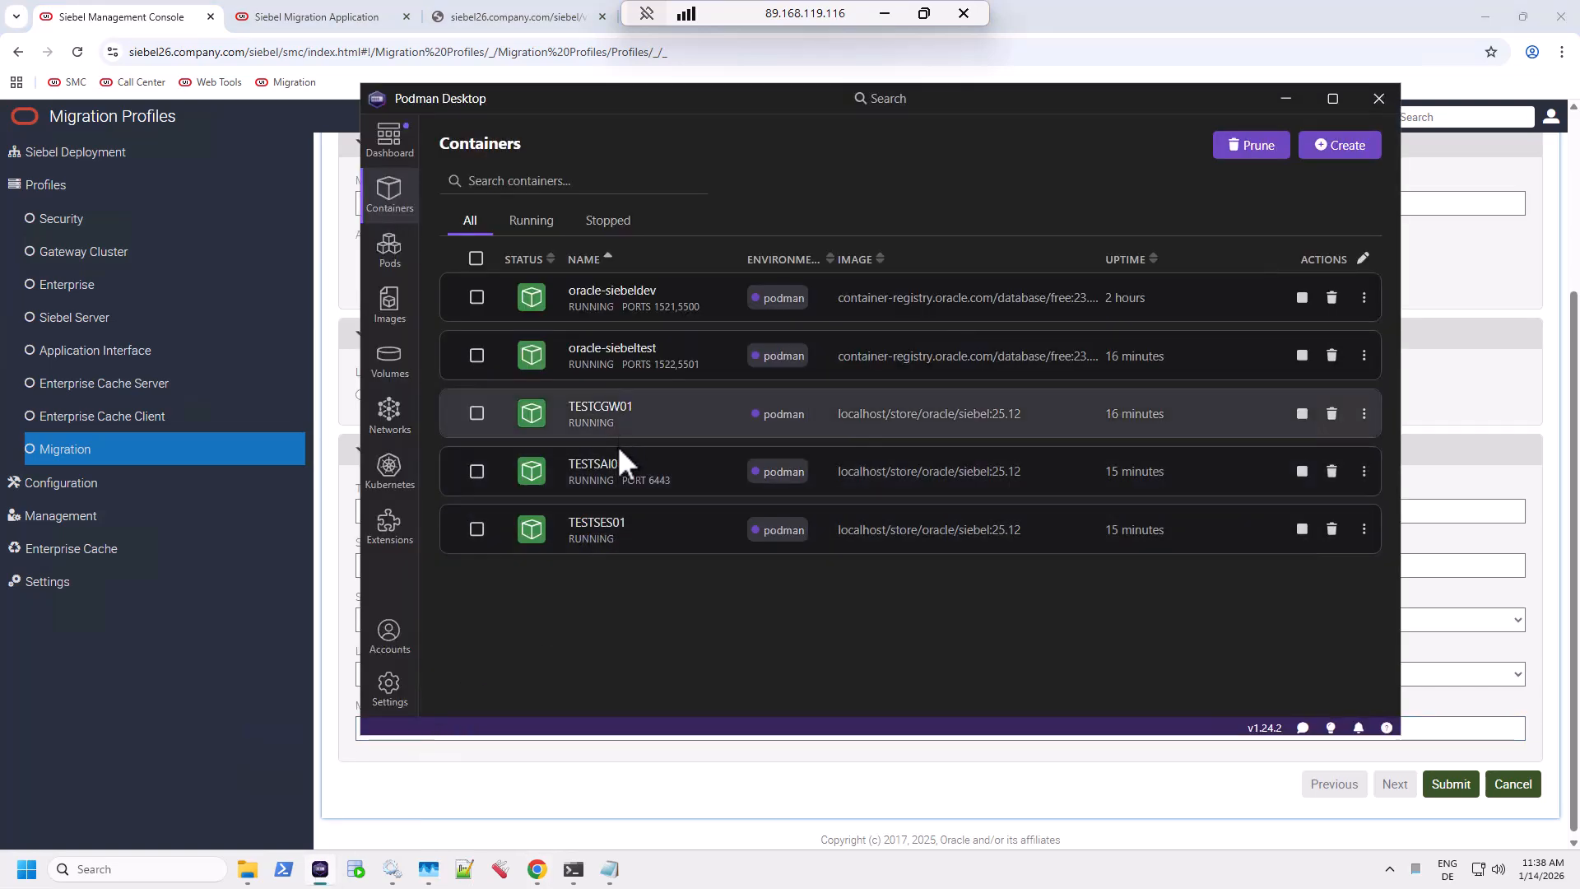
{"action": "left_click", "coordinate": [599, 523]}
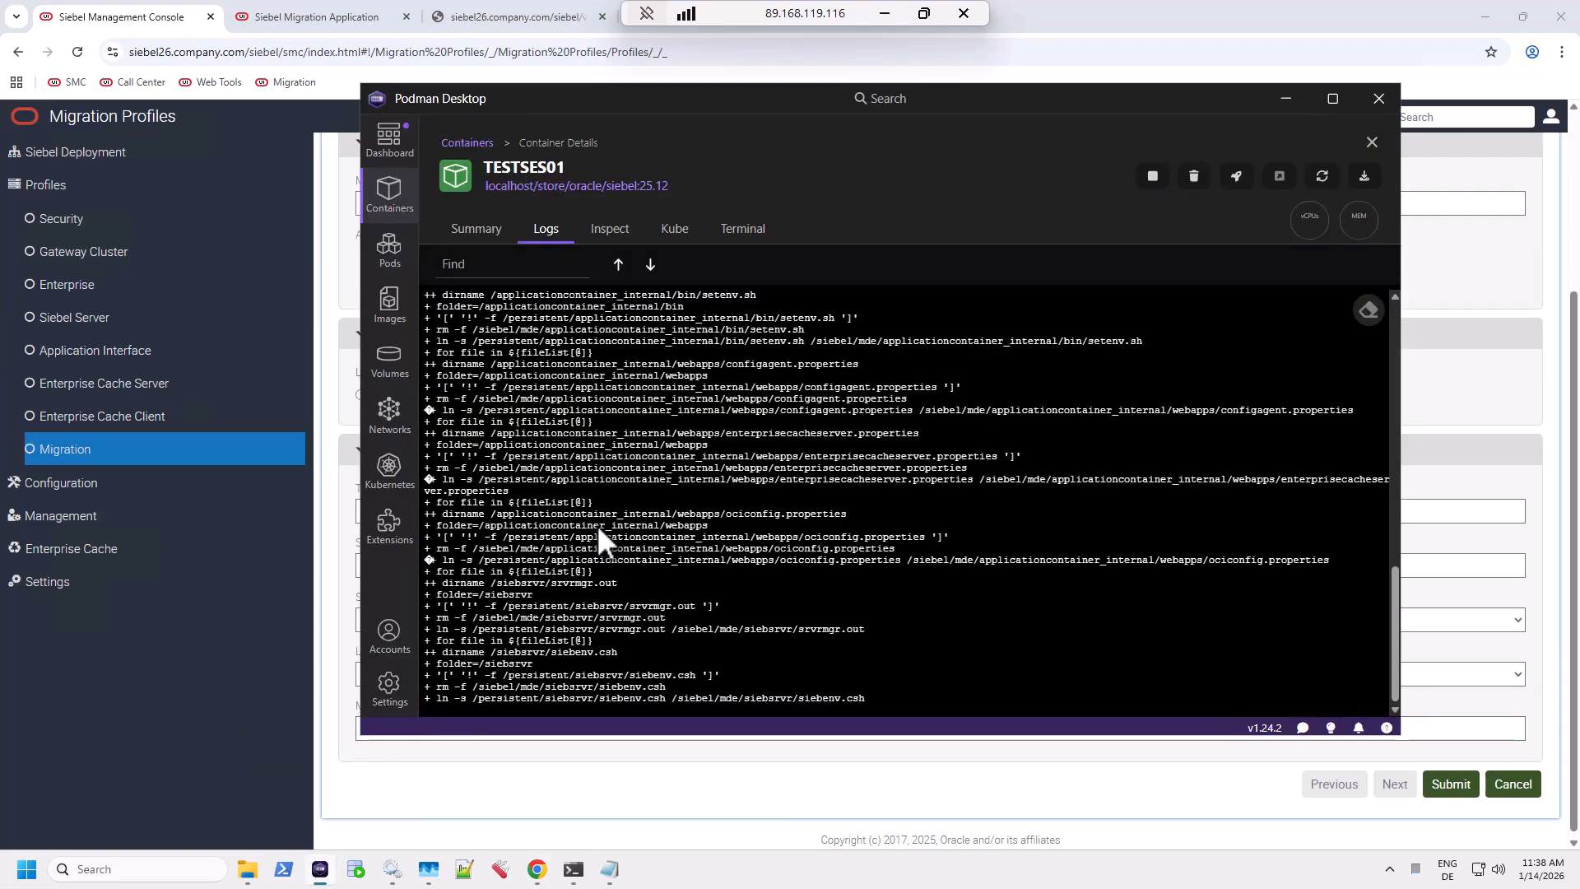
{"action": "left_click", "coordinate": [617, 236]}
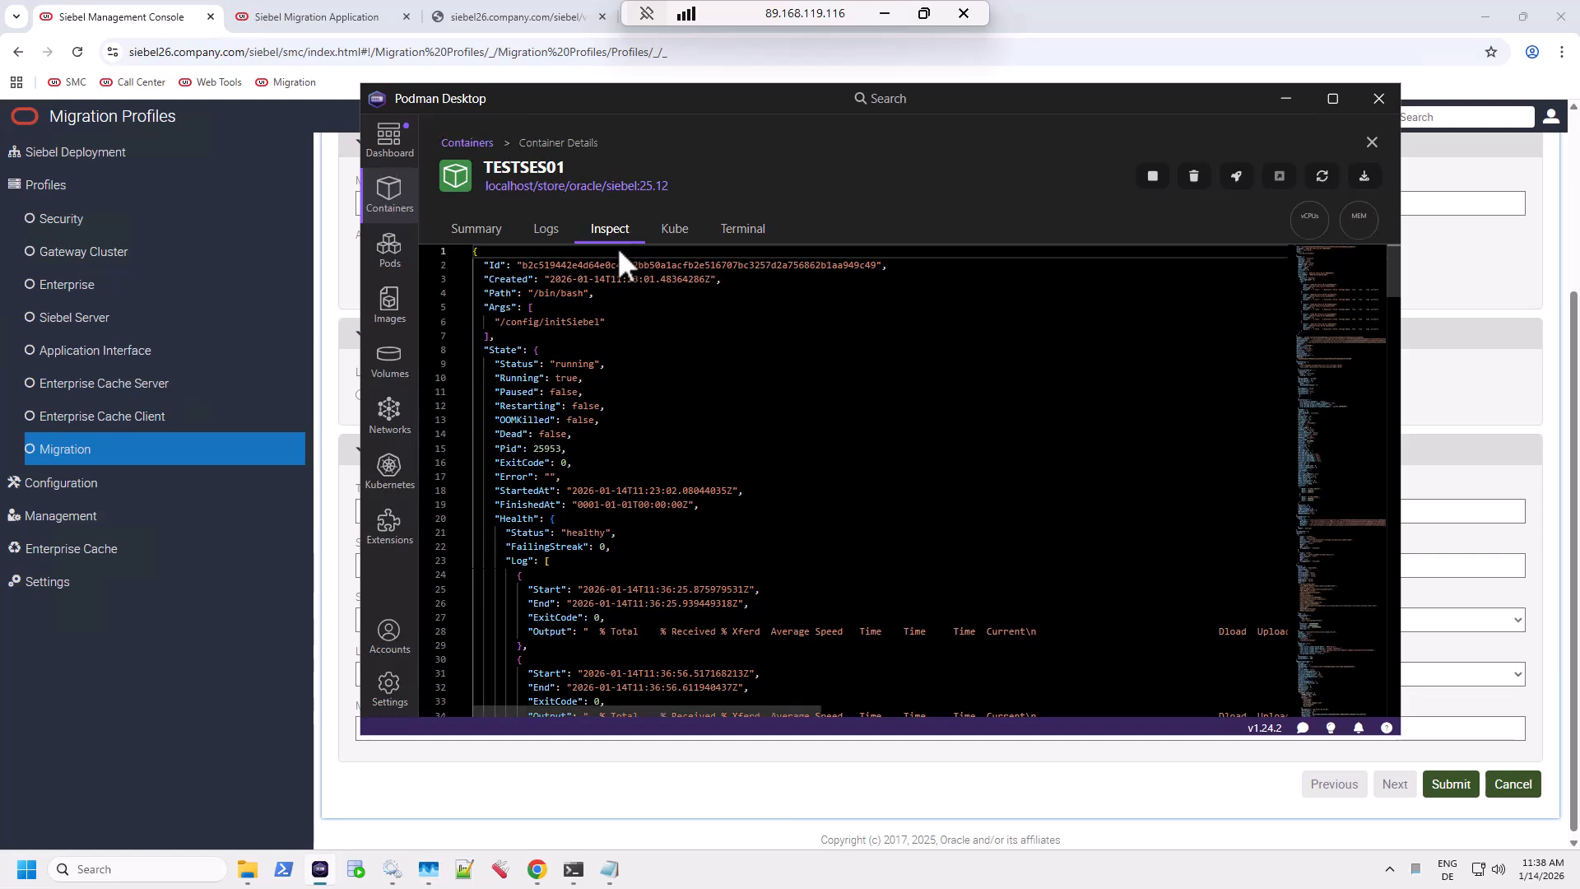
{"action": "scroll", "coordinate": [810, 417], "scroll_direction": "down", "scroll_amount": 3}
{"action": "scroll", "coordinate": [811, 417], "scroll_direction": "up", "scroll_amount": 3}
{"action": "scroll", "coordinate": [839, 494], "scroll_direction": "down", "scroll_amount": 10}
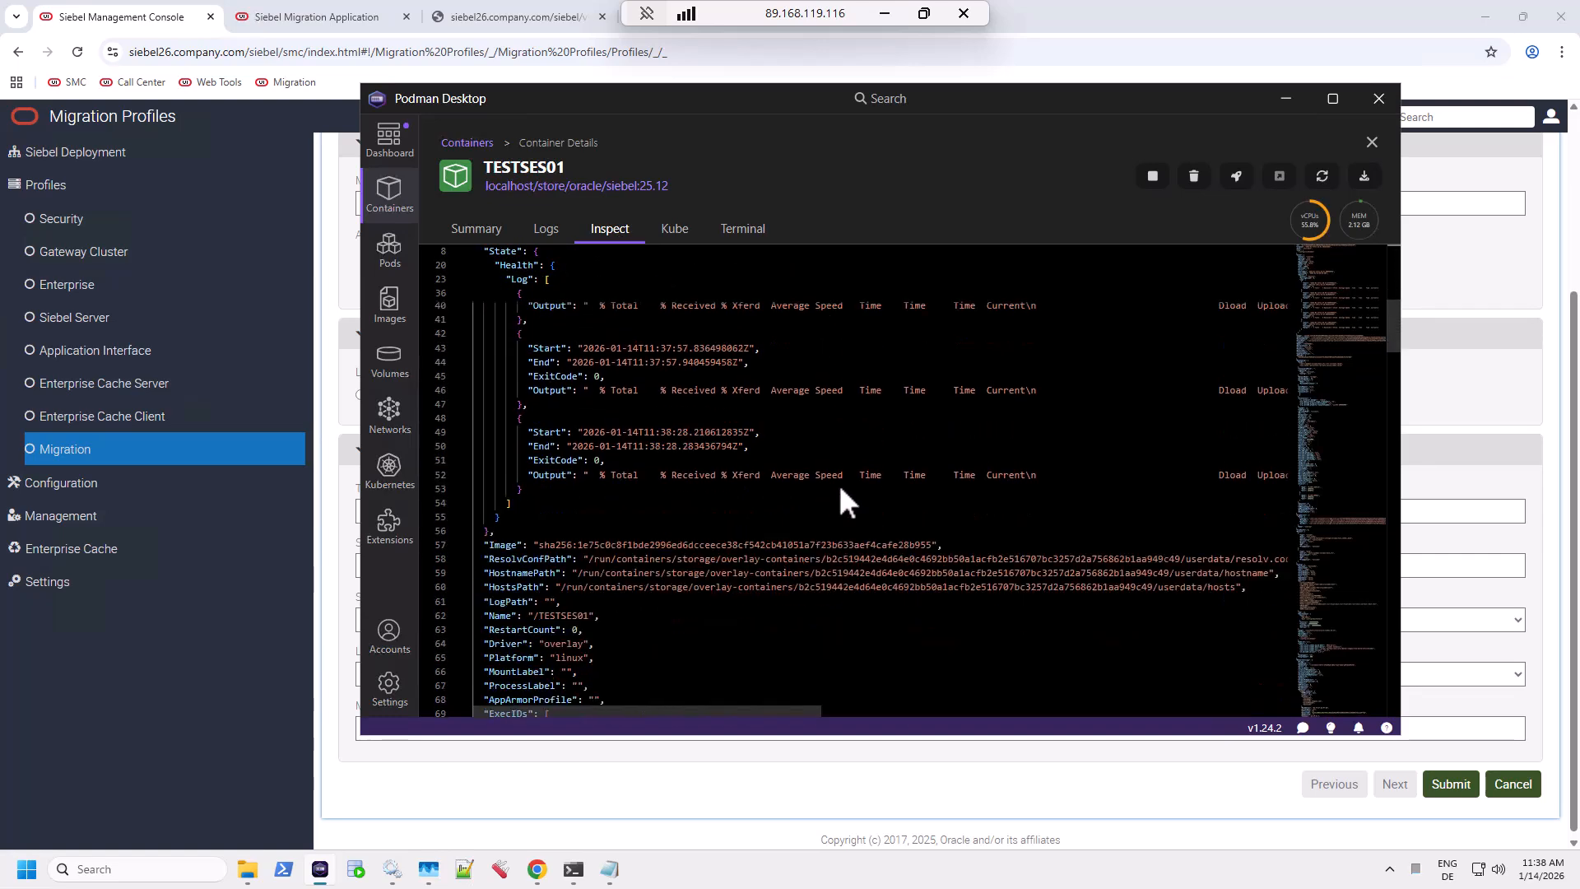
{"action": "scroll", "coordinate": [841, 615], "scroll_direction": "down", "scroll_amount": 3}
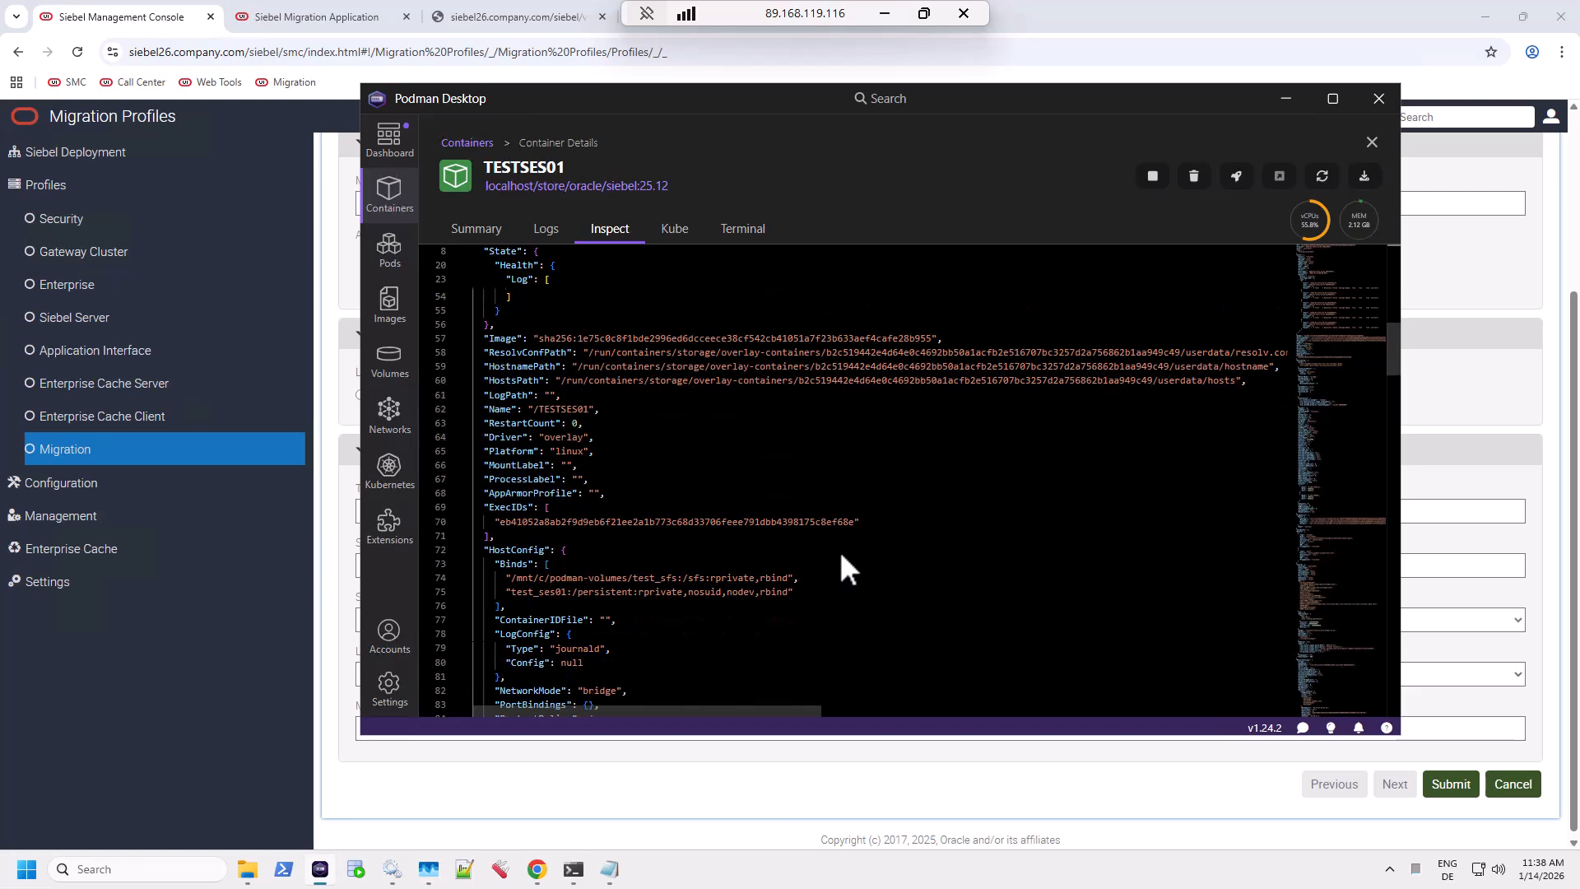
Search 'sfs' and open the test_sfs volume's details, showing it unused.
{"action": "key", "text": "ctrl+f"}
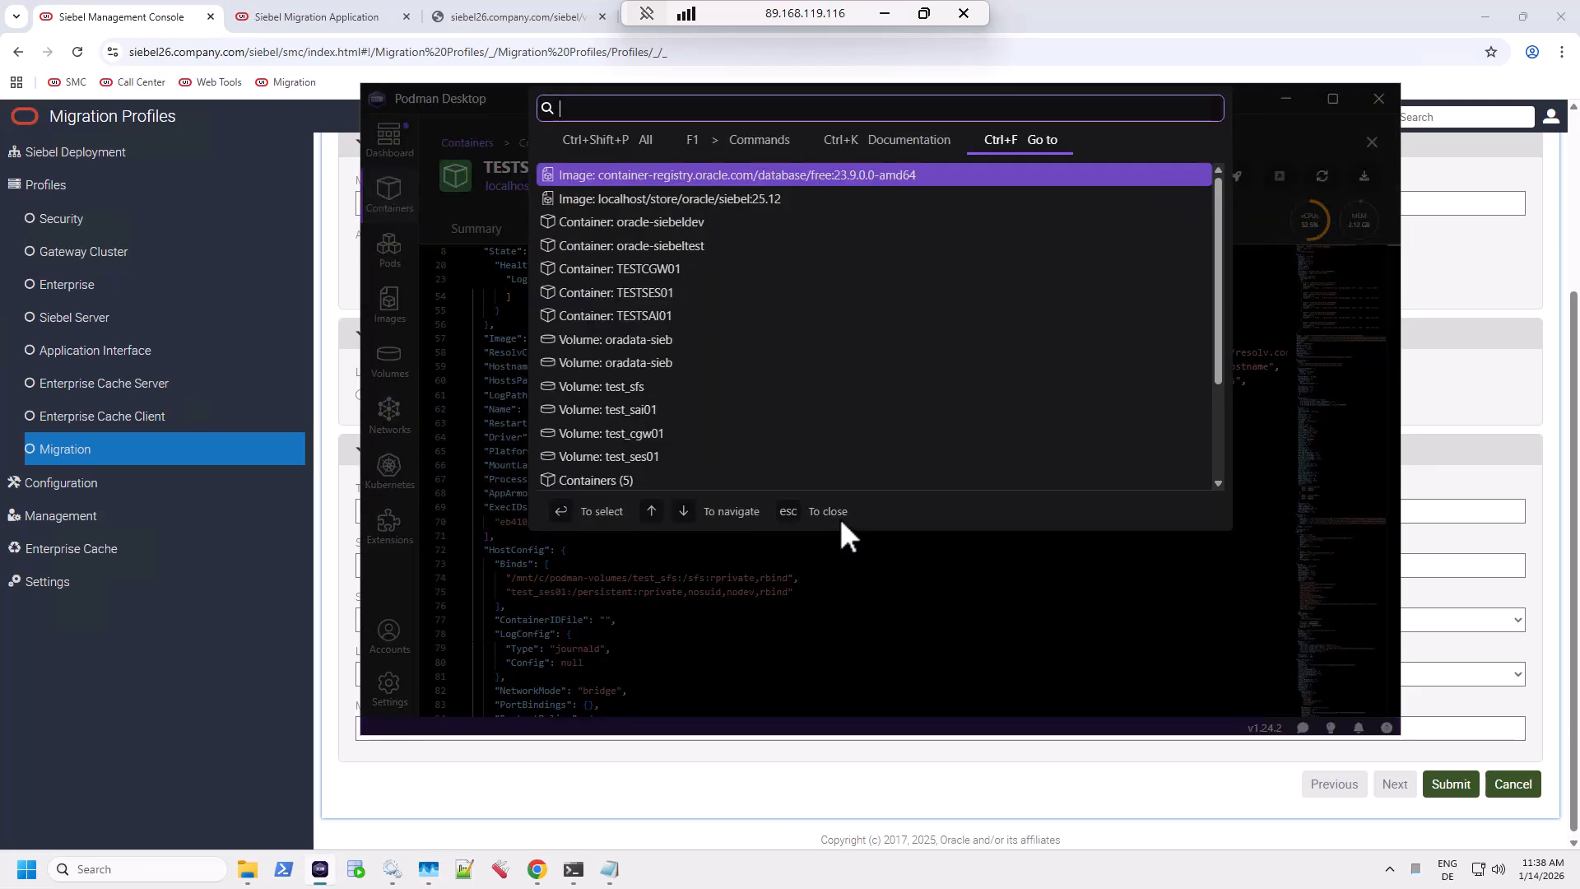
{"action": "key", "text": "Escape"}
{"action": "key", "text": "ctrl+f"}
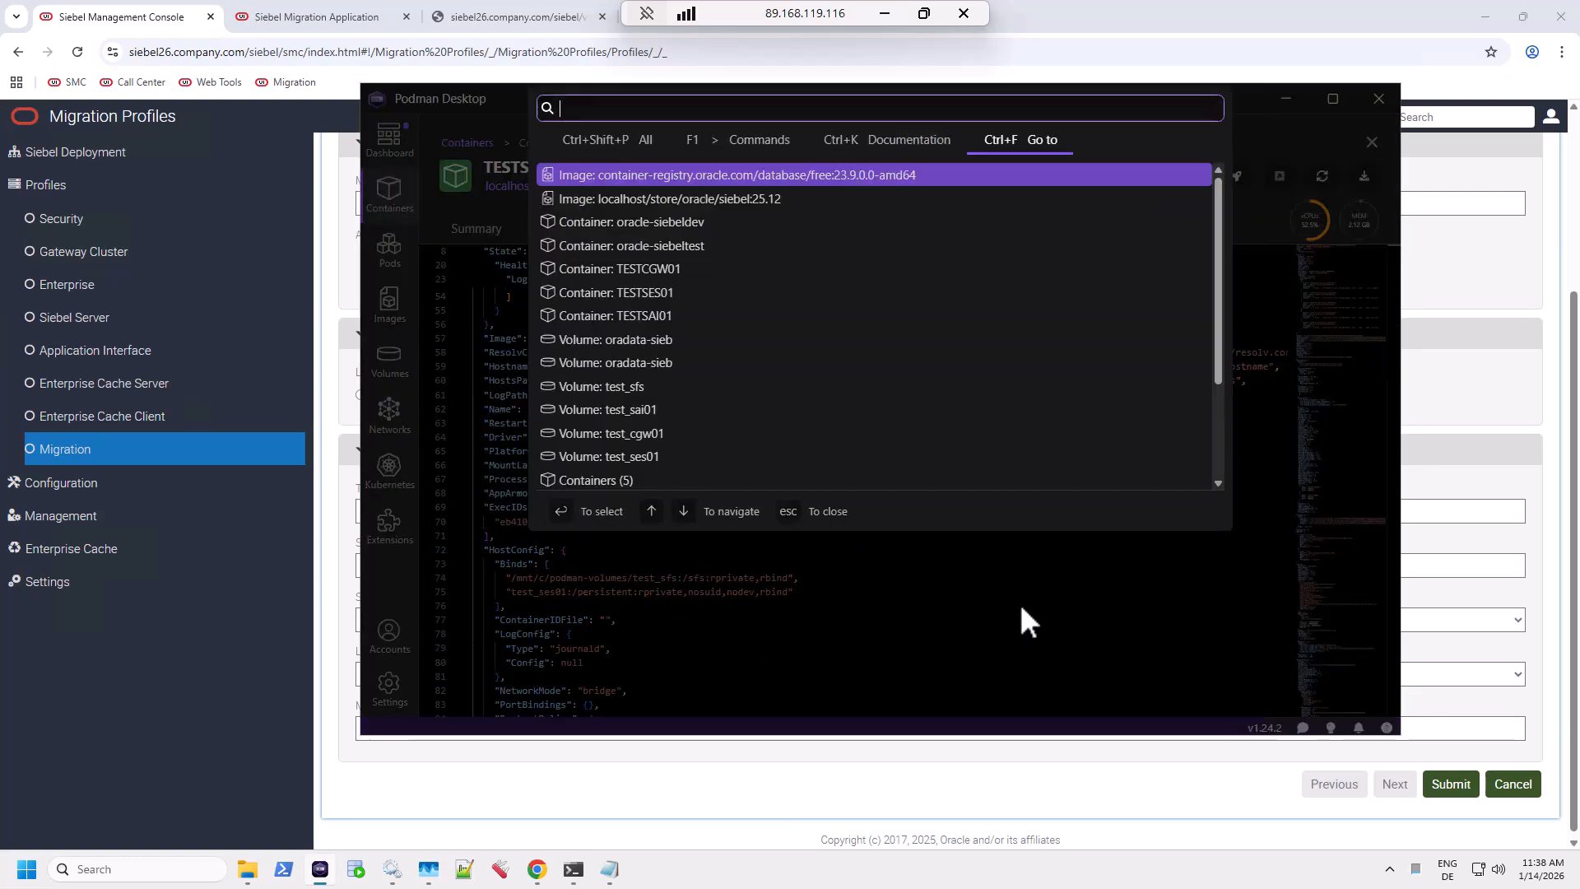
{"action": "type", "text": "sfs"}
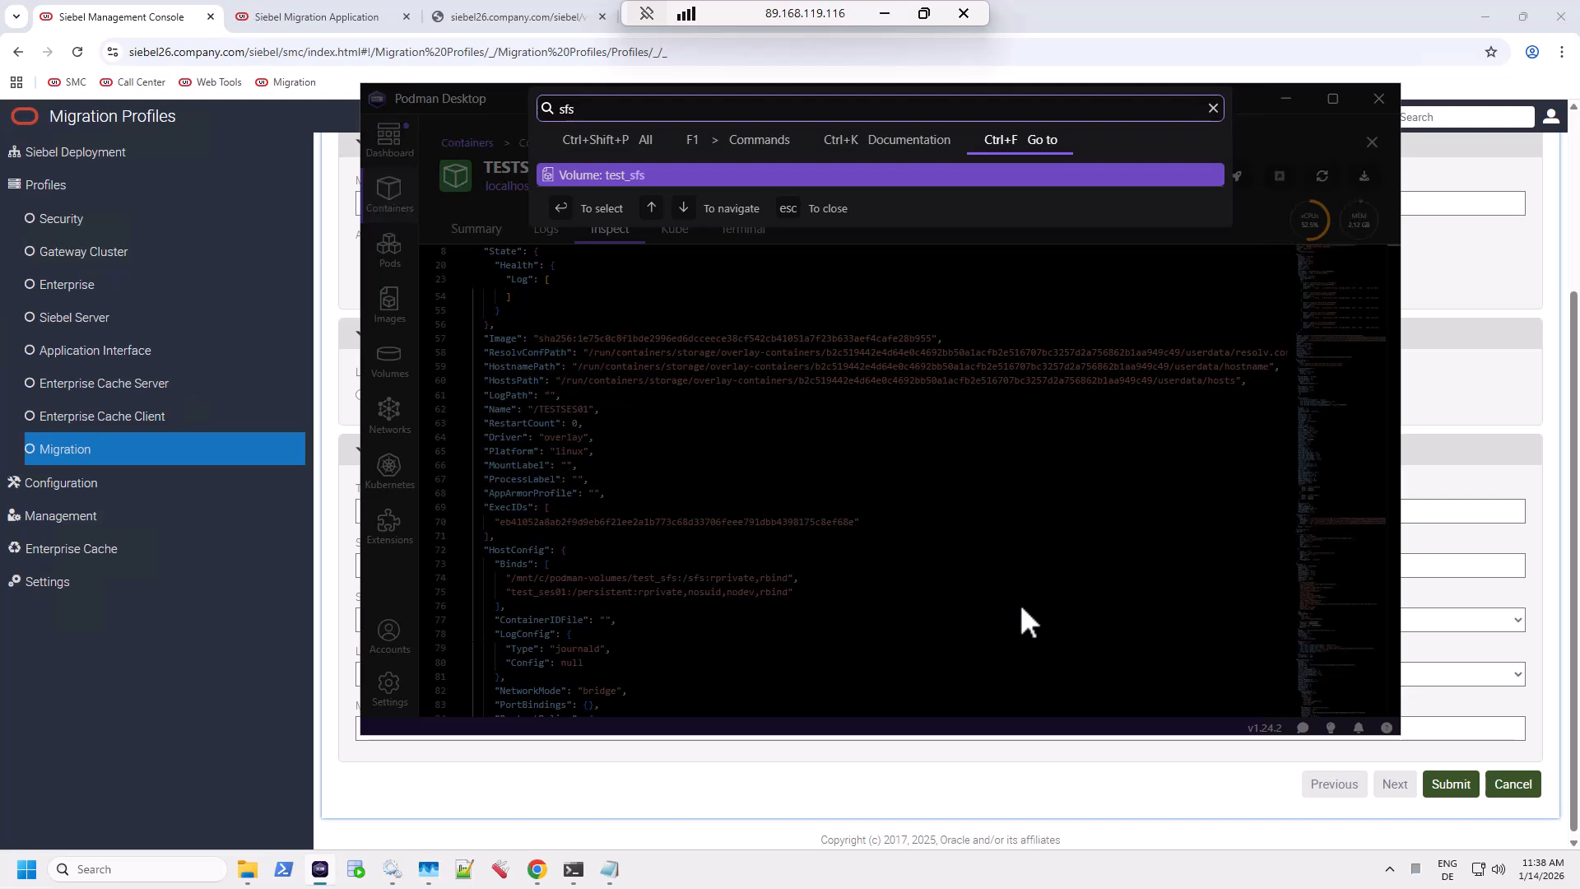
{"action": "key", "text": "Return"}
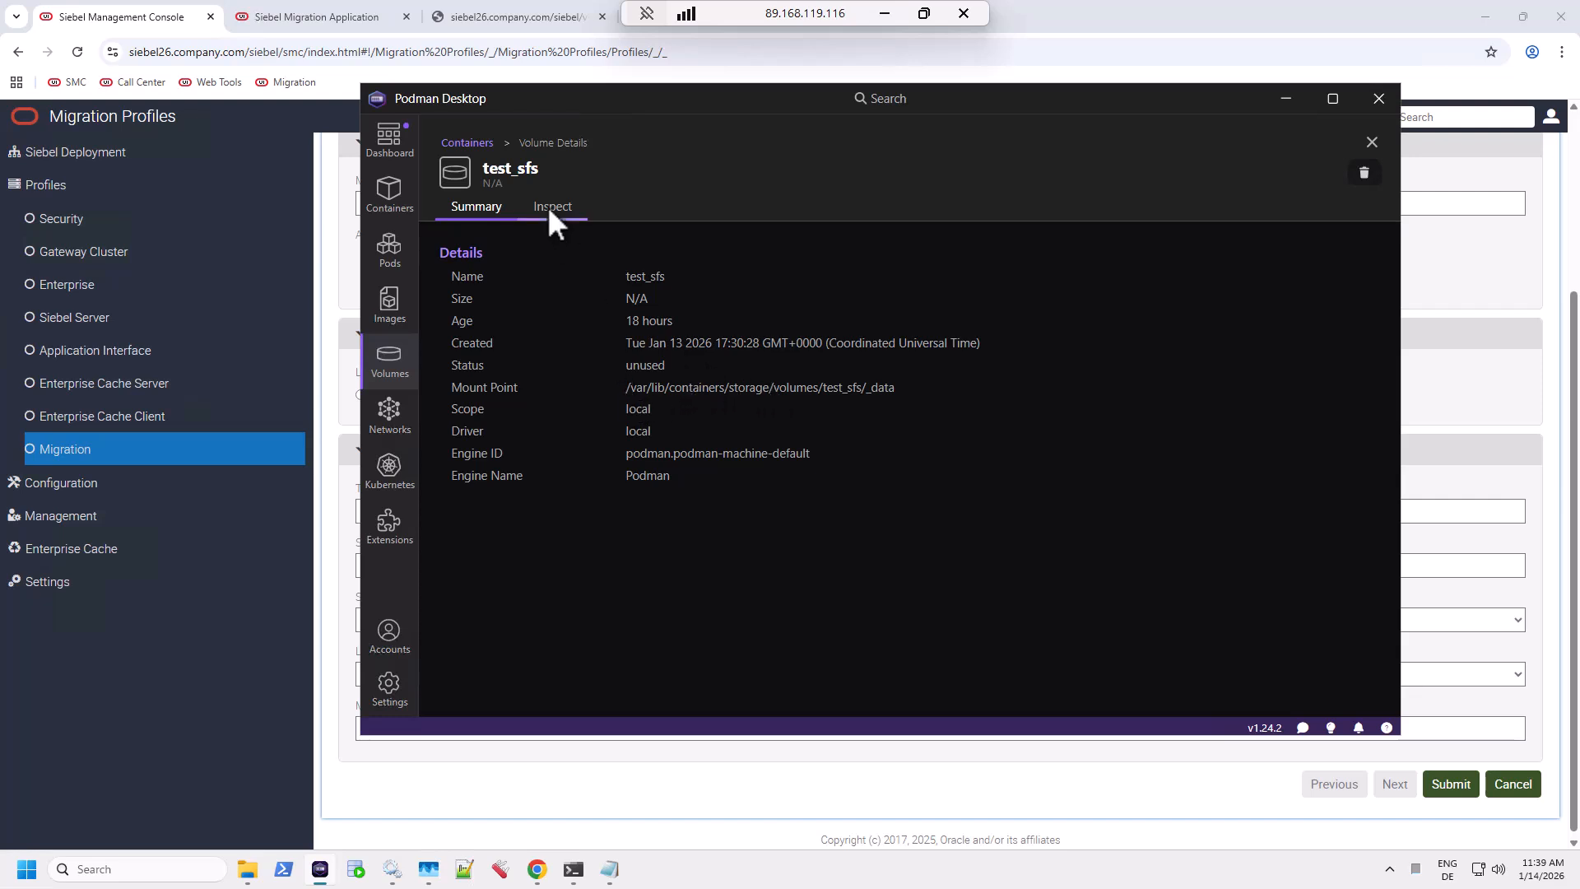
Delete the test_sfs volume from the Volumes list, leaving five volumes.
{"action": "left_click", "coordinate": [387, 354]}
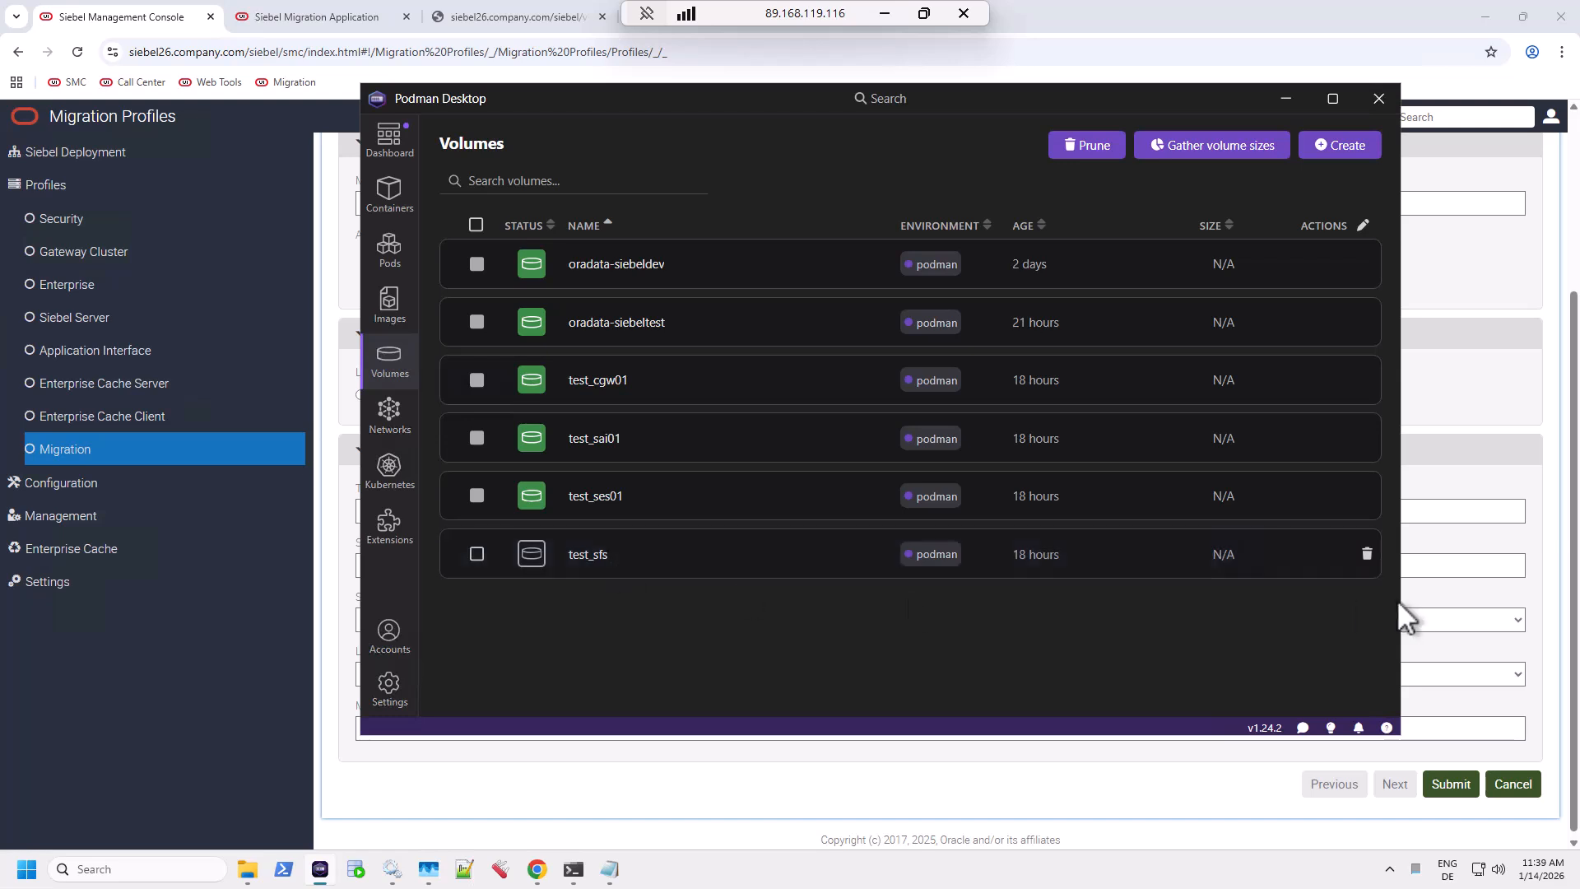
{"action": "left_click", "coordinate": [1366, 555]}
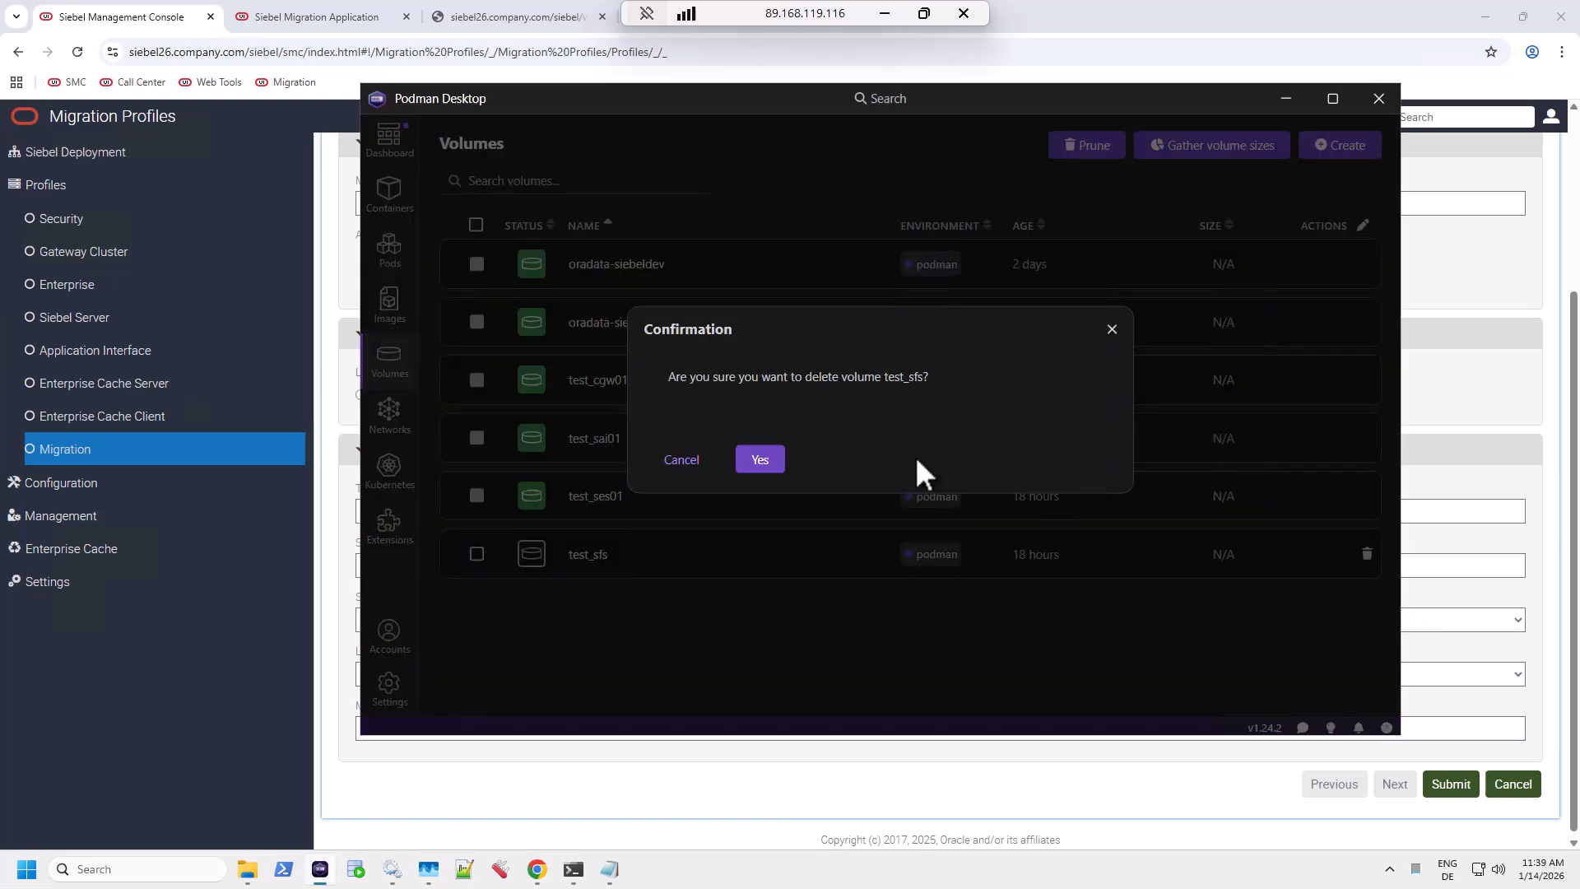
{"action": "left_click", "coordinate": [763, 457]}
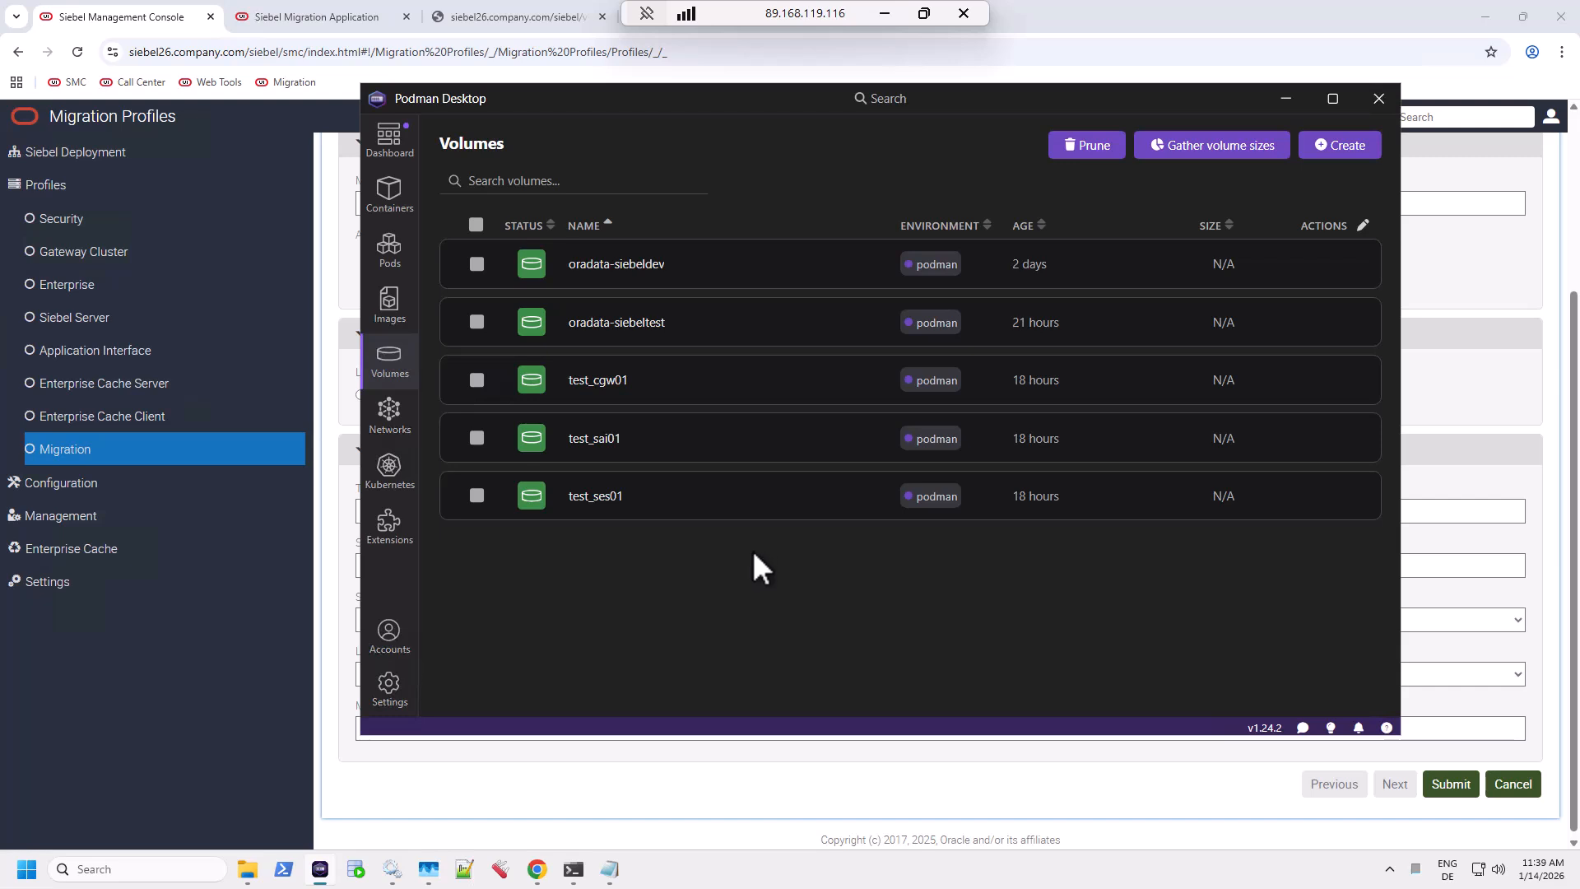
Navigate File Explorer from drive C: into podman-volumes and then test_sfs.
{"action": "left_click", "coordinate": [247, 869]}
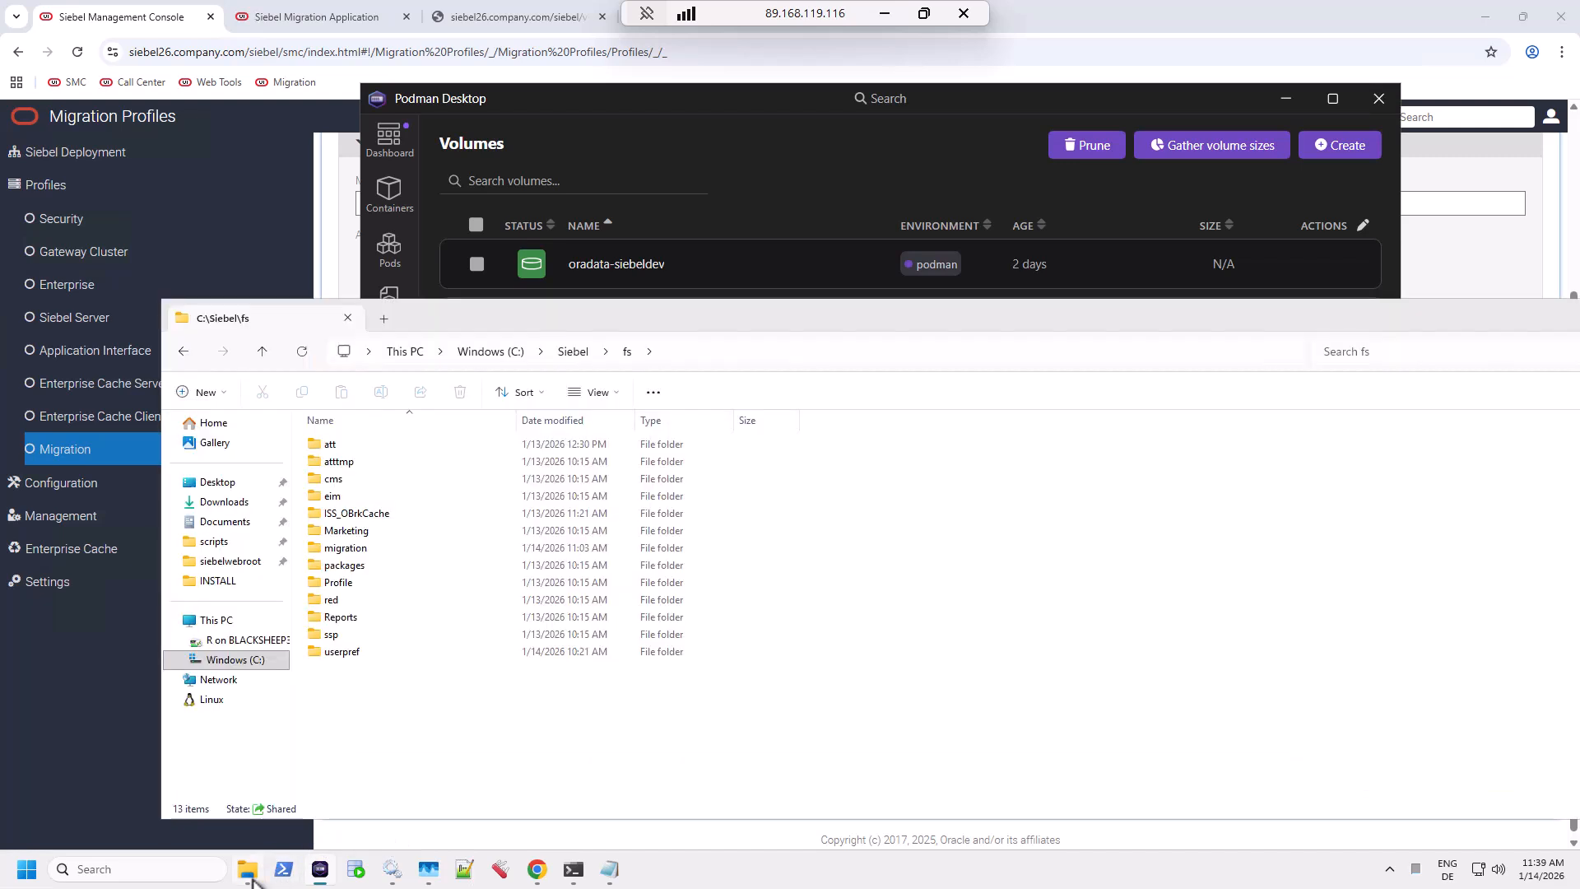
{"action": "left_click", "coordinate": [473, 357]}
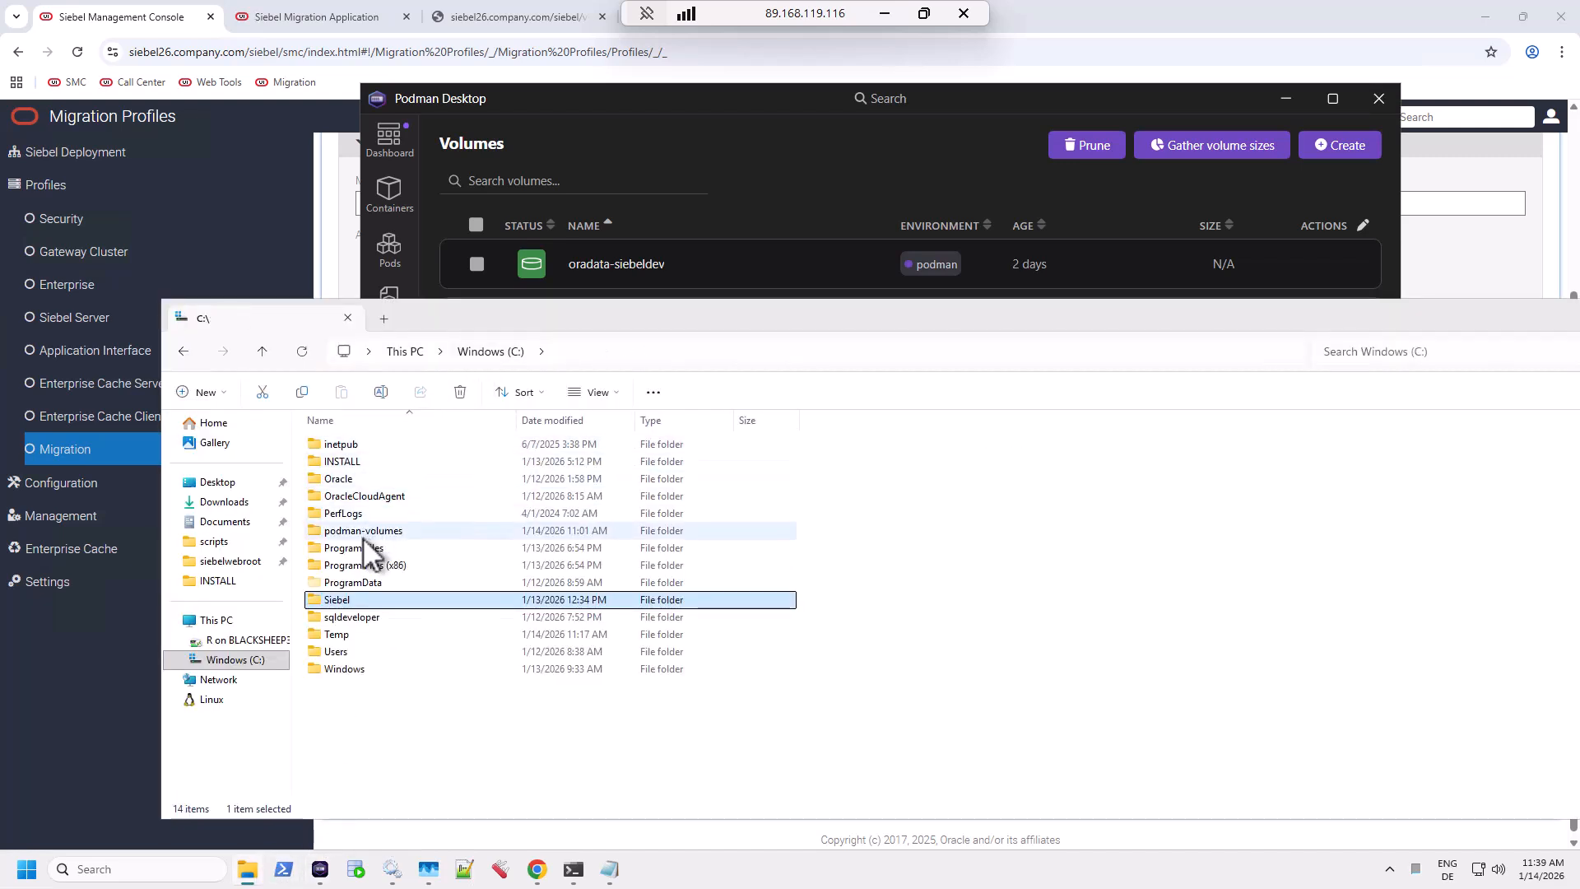
{"action": "left_click", "coordinate": [362, 531]}
{"action": "double_click", "coordinate": [362, 531]}
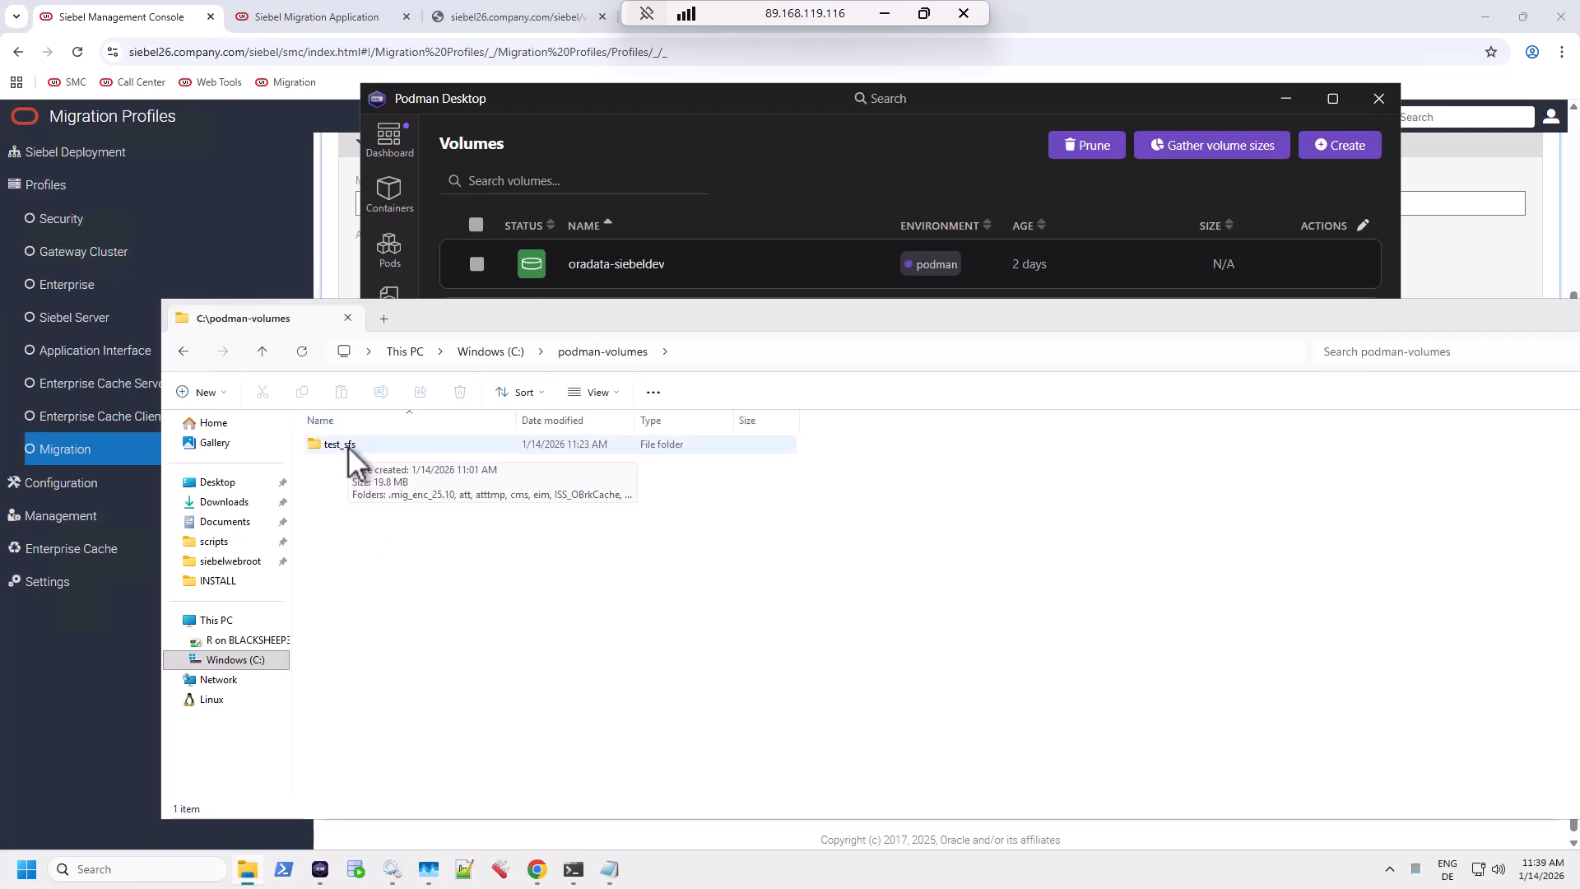
{"action": "double_click", "coordinate": [348, 446]}
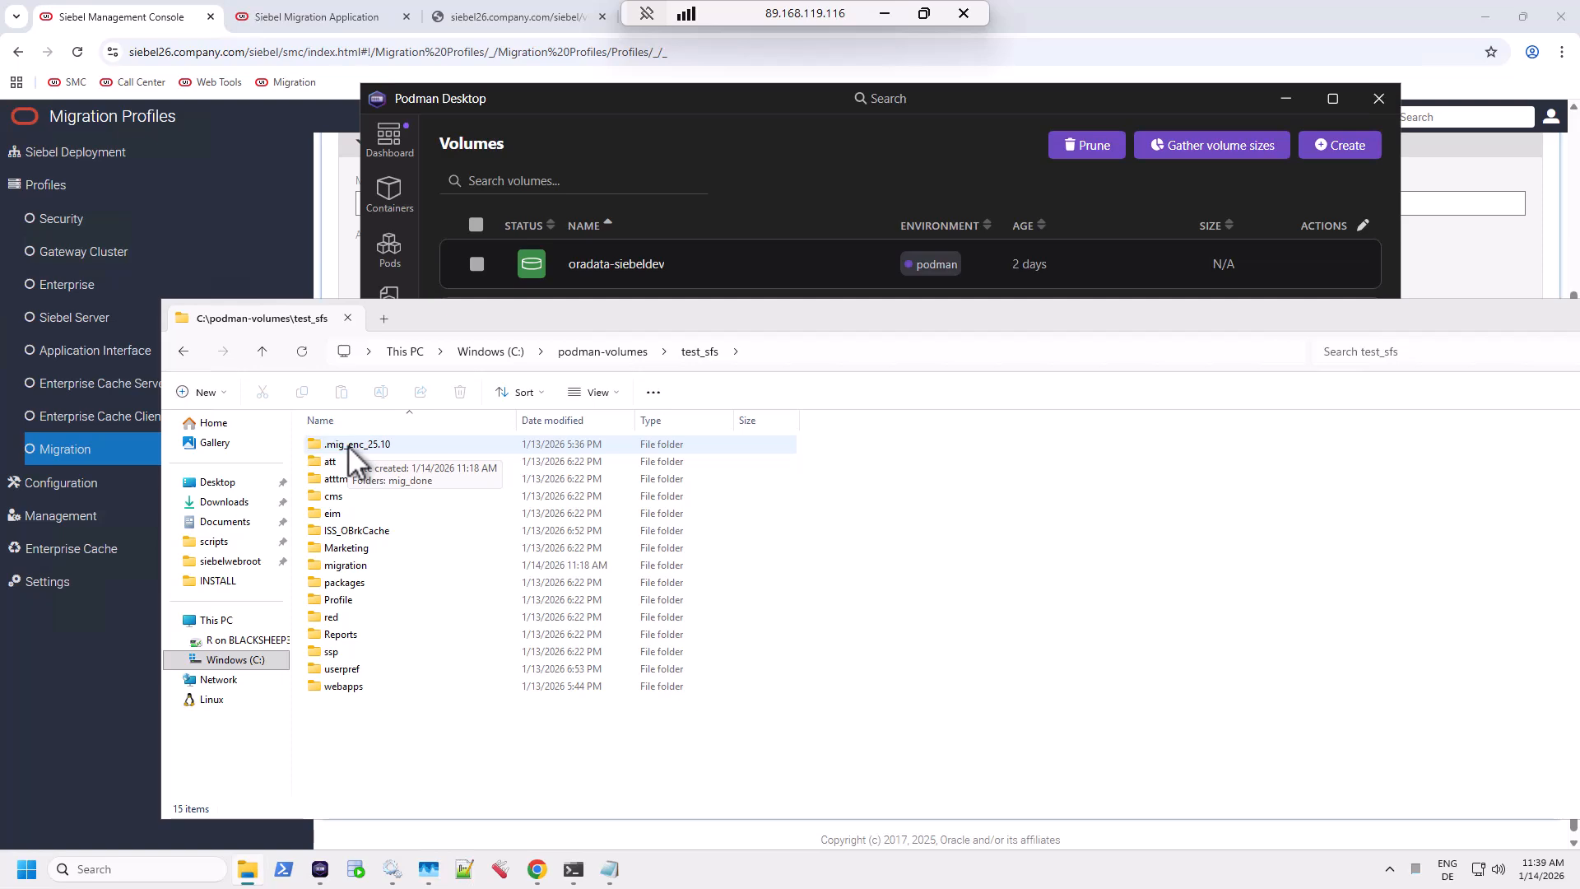
Select the /mnt/c/podman-volumes/test_sfs path in the TESTCGW01 podman run command in install_notes.txt.
{"action": "left_click", "coordinate": [613, 873]}
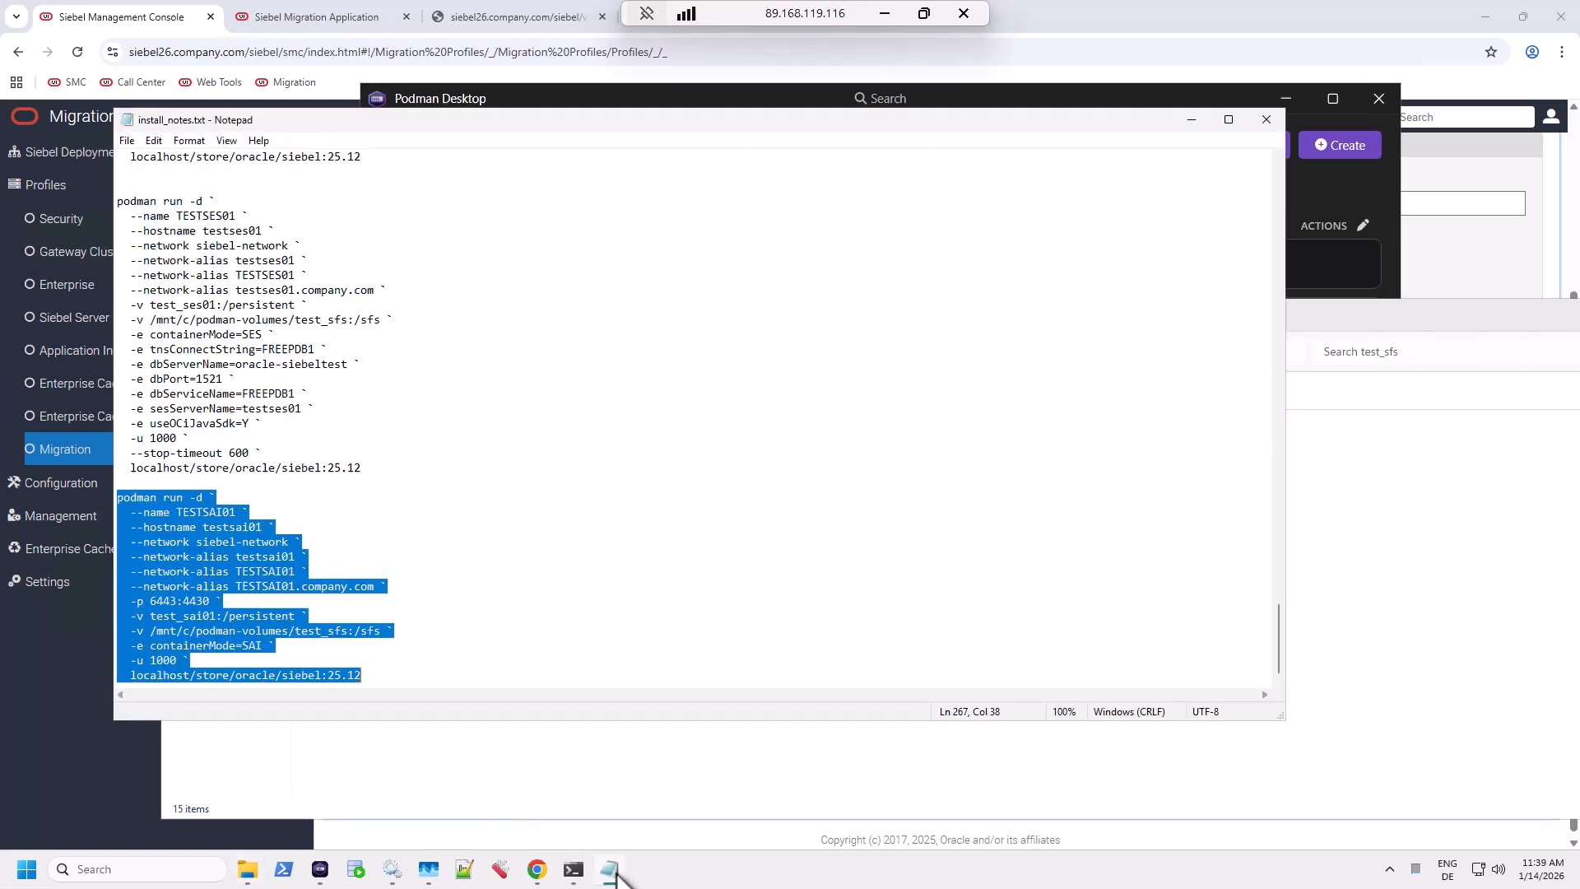
{"action": "left_click", "coordinate": [590, 555]}
{"action": "scroll", "coordinate": [590, 556], "scroll_direction": "up", "scroll_amount": 2}
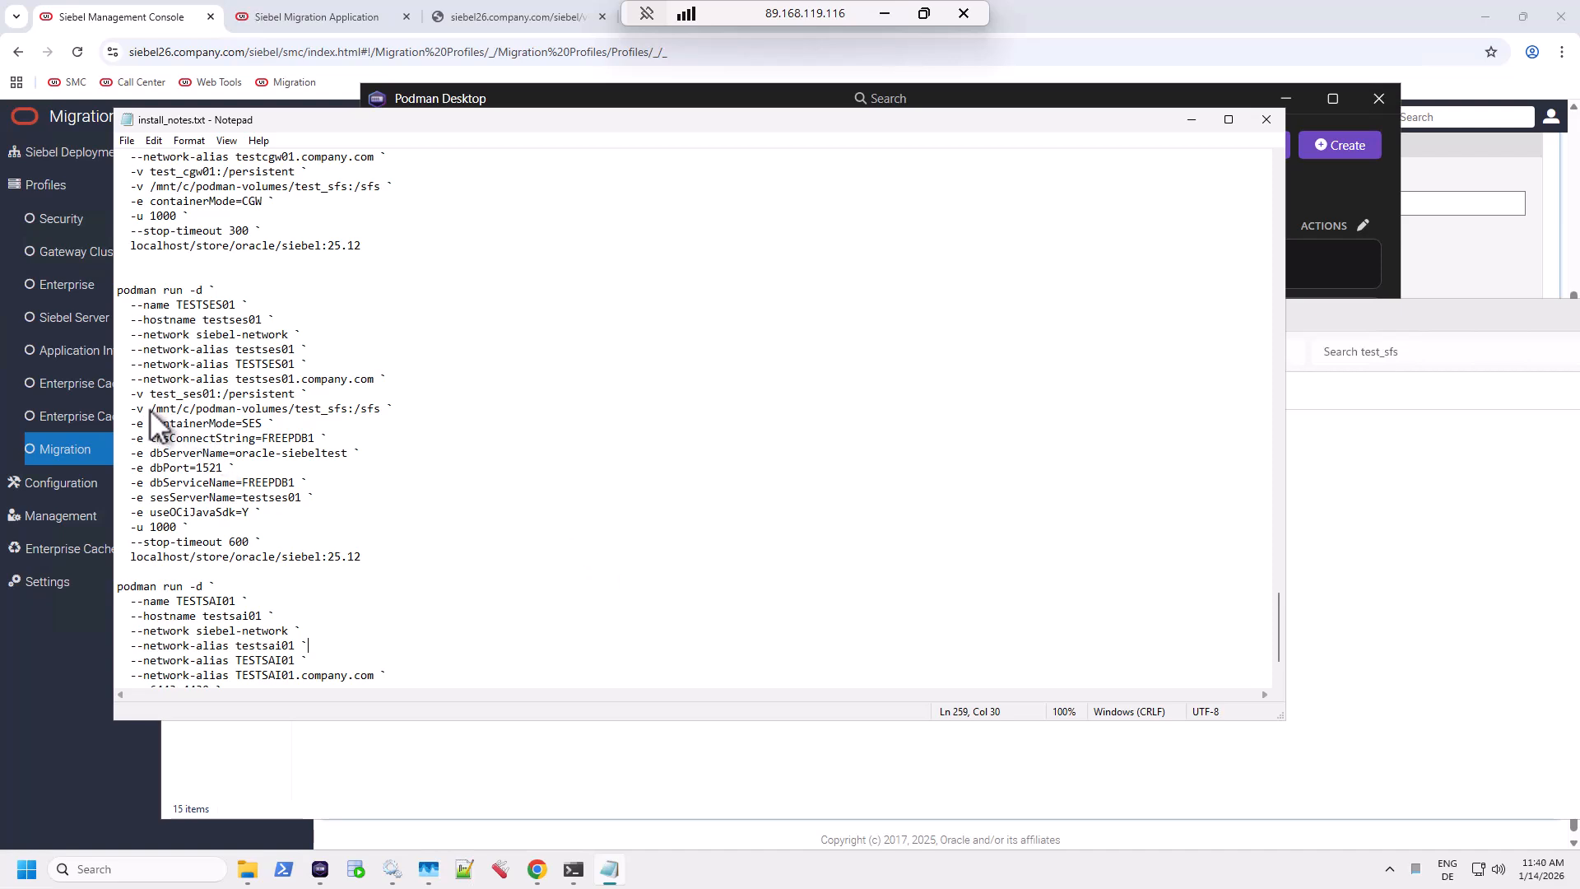
{"action": "scroll", "coordinate": [380, 360], "scroll_direction": "up", "scroll_amount": 3}
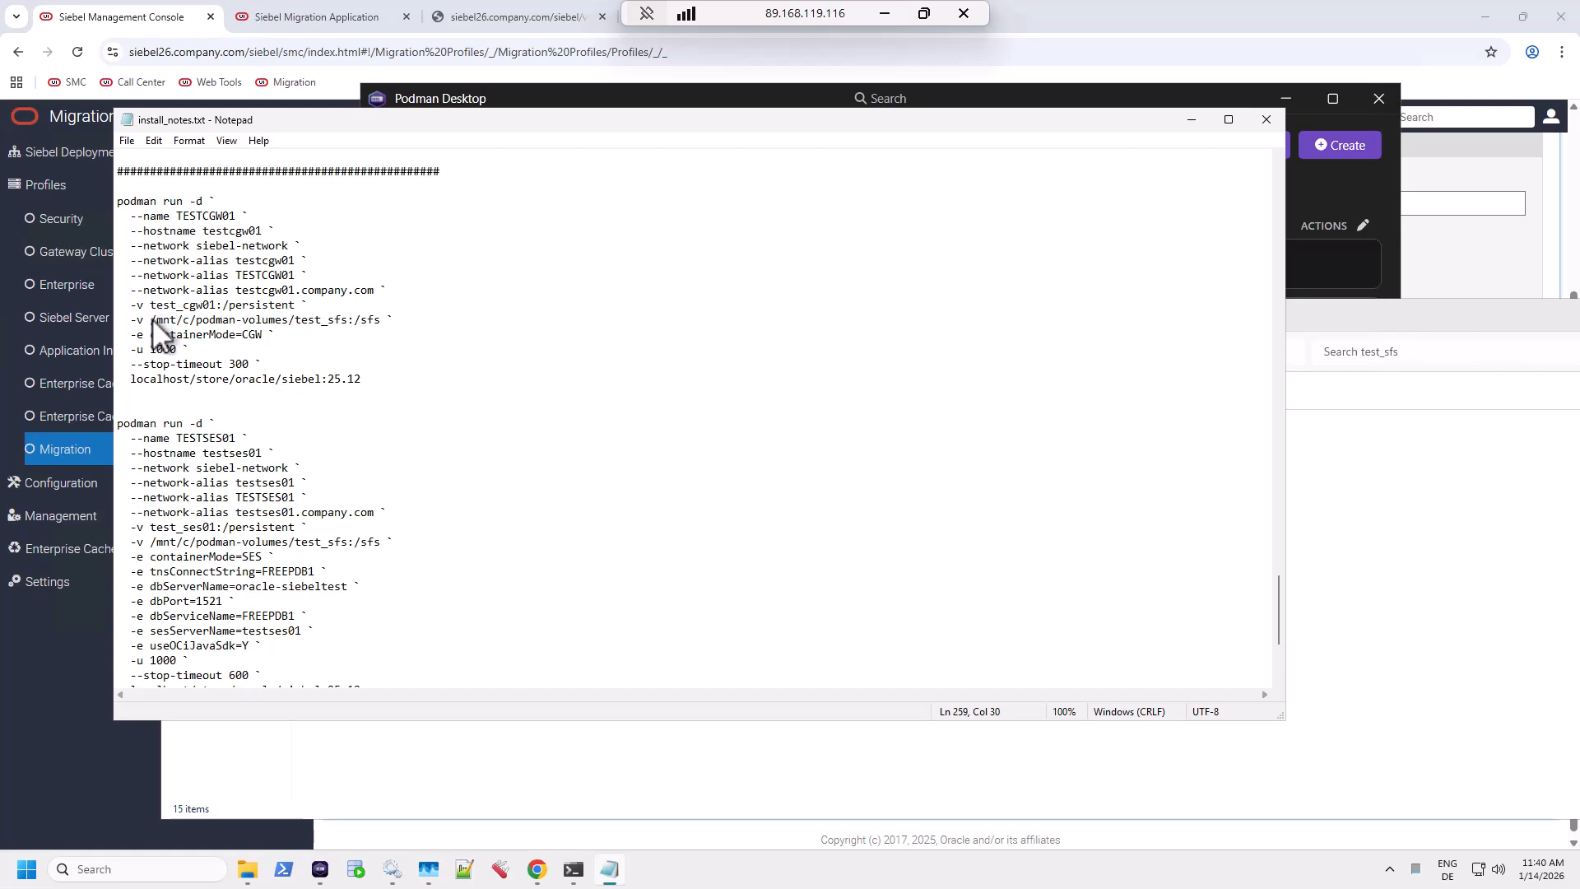
{"action": "left_click_drag", "start_coordinate": [150, 321], "coordinate": [335, 319]}
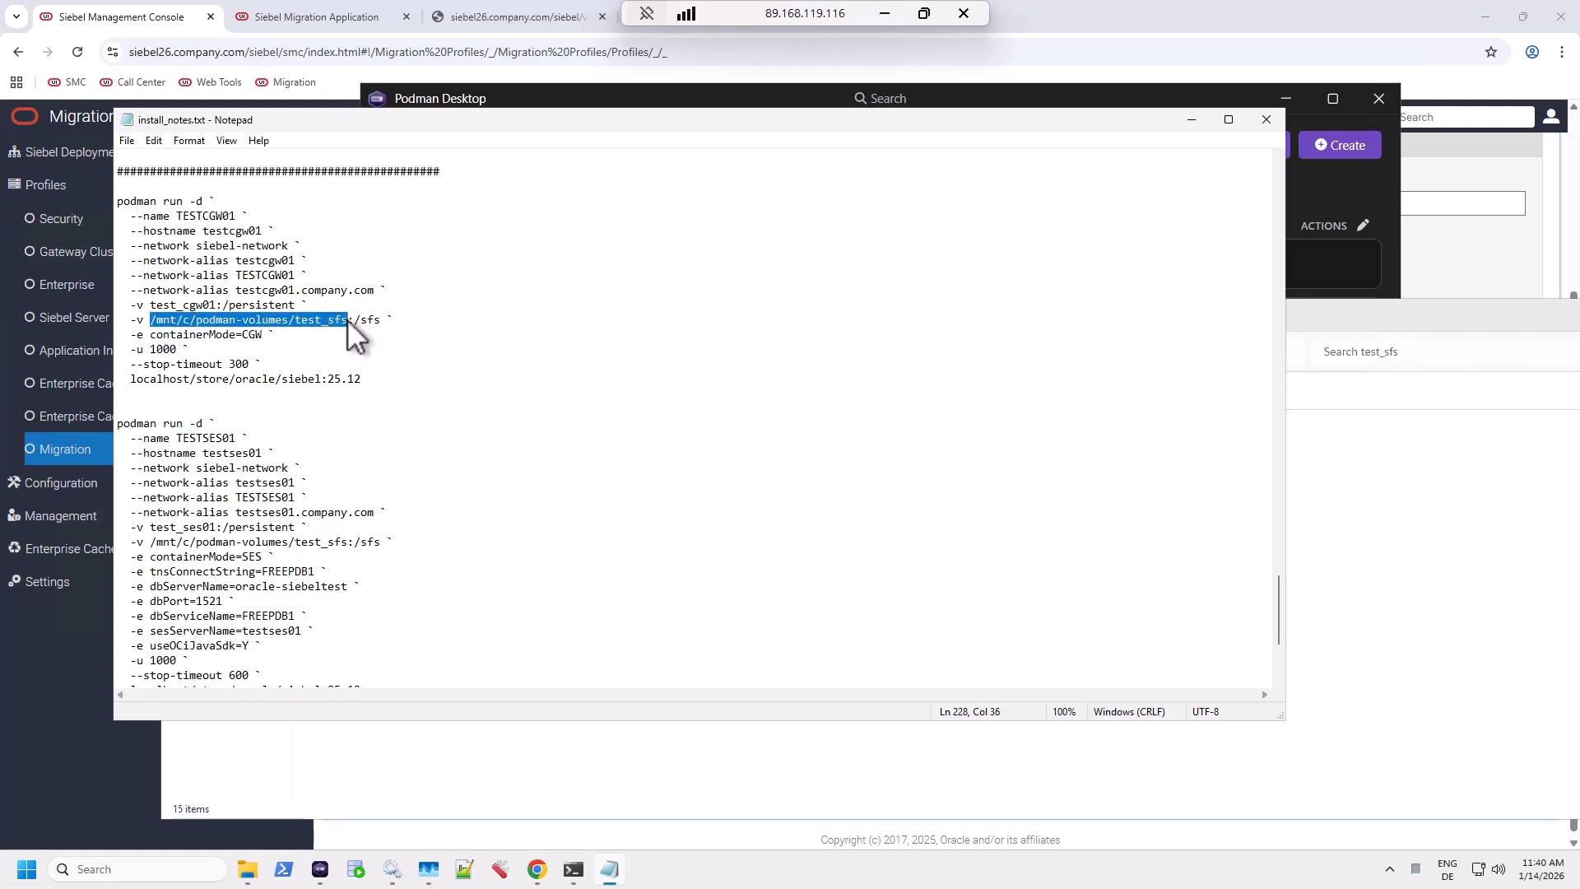
{"action": "left_click", "coordinate": [158, 319]}
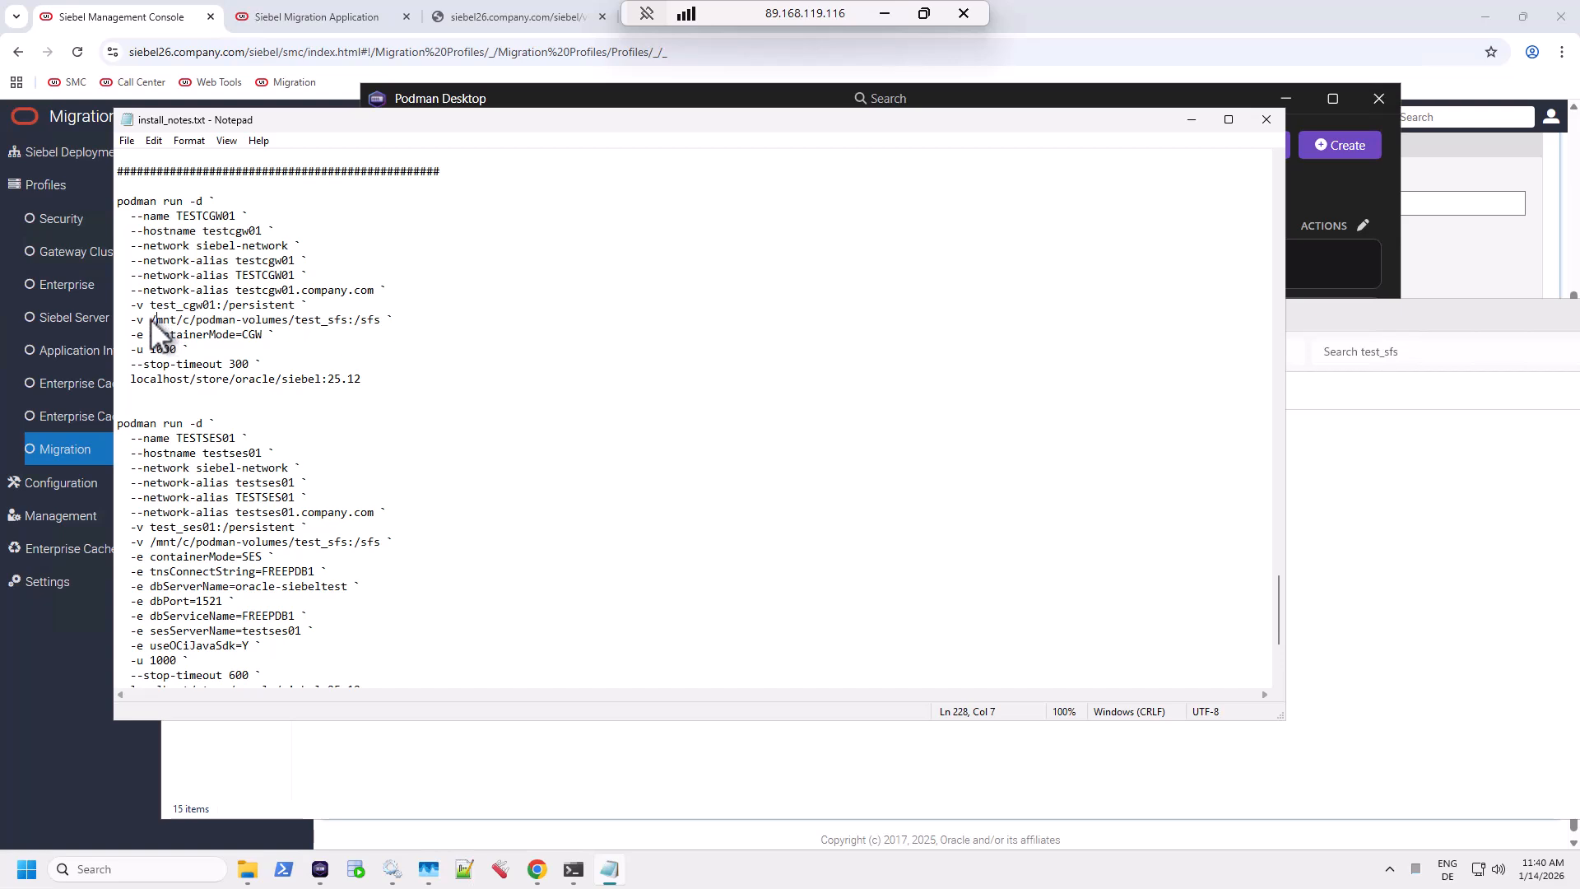
{"action": "left_click_drag", "start_coordinate": [163, 318], "coordinate": [188, 319]}
{"action": "left_click_drag", "start_coordinate": [196, 319], "coordinate": [326, 321]}
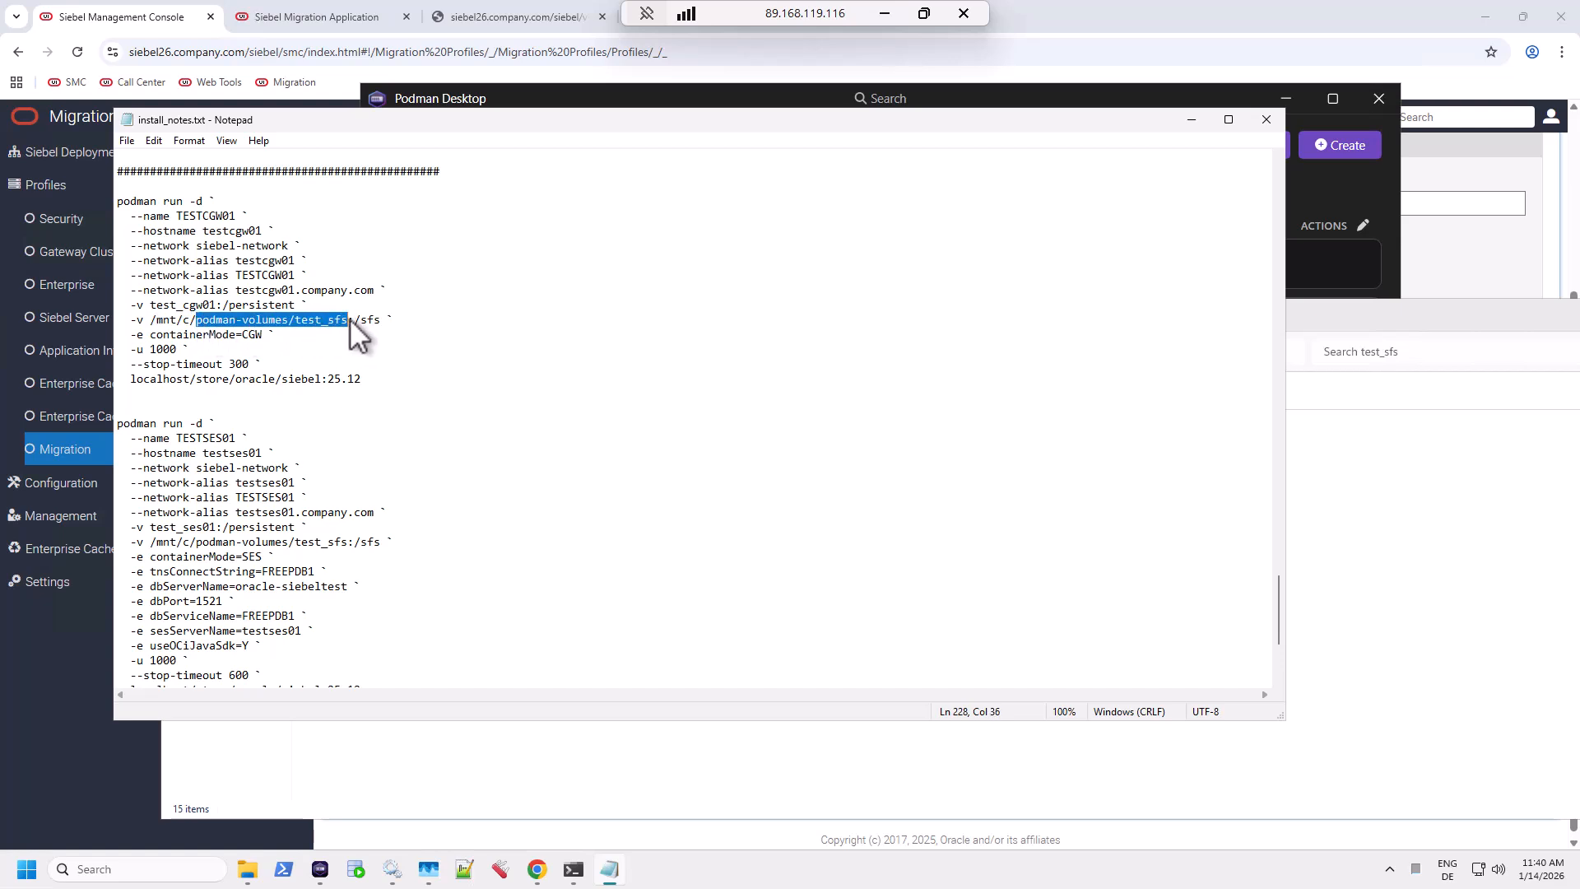
{"action": "double_click", "coordinate": [344, 321]}
{"action": "left_click_drag", "start_coordinate": [242, 312], "coordinate": [155, 314]}
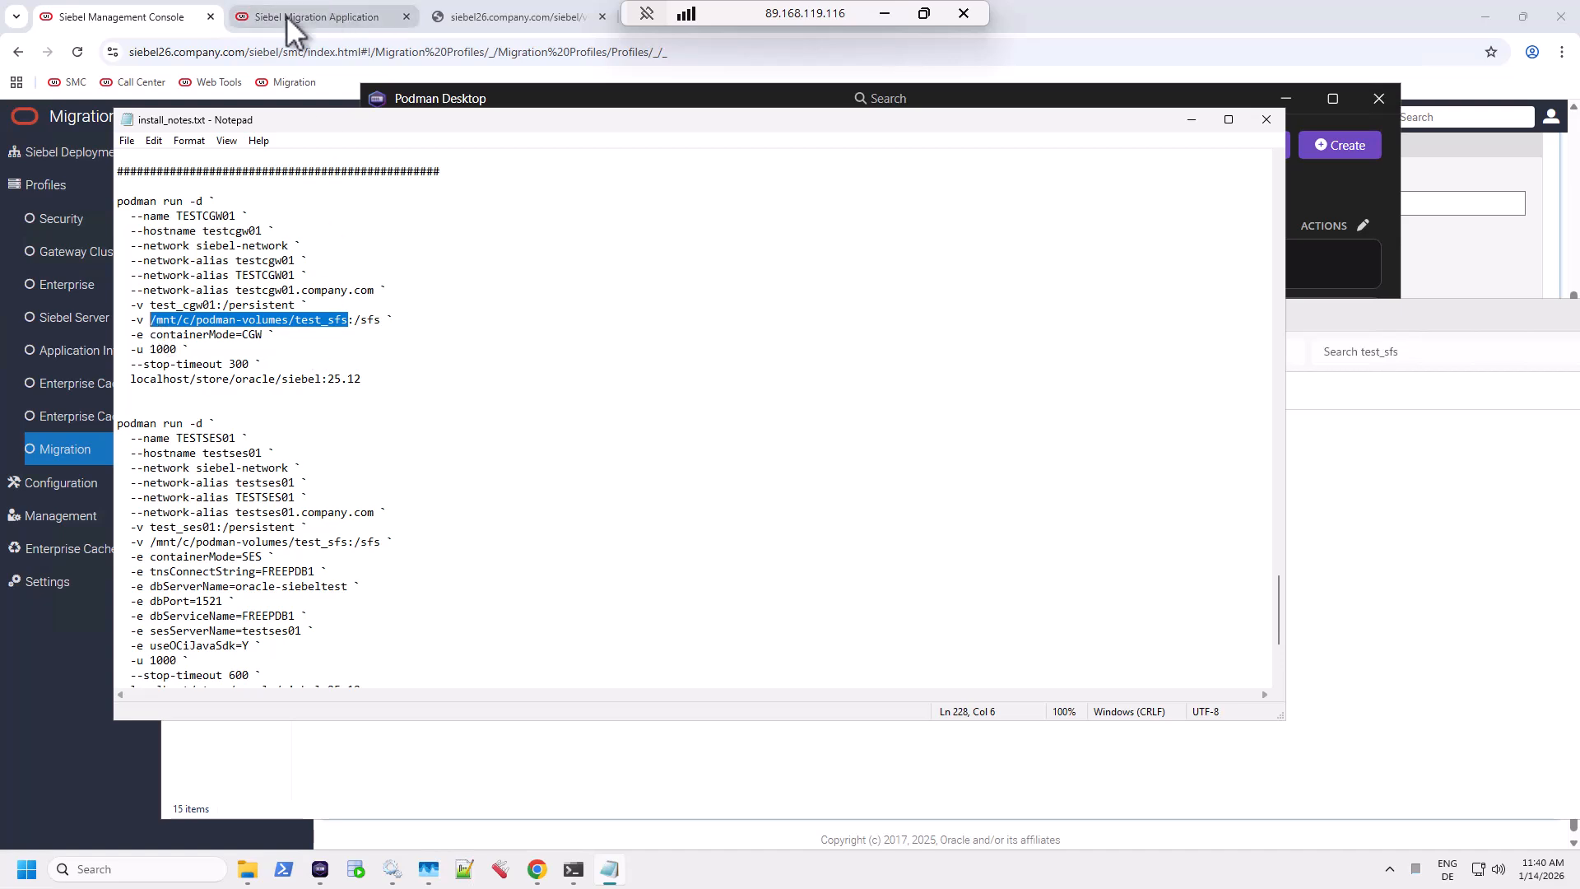
Submit mig_profile with Migration Package Location C:\podman-volumes\test_sfs\migration.
{"action": "left_click", "coordinate": [130, 18]}
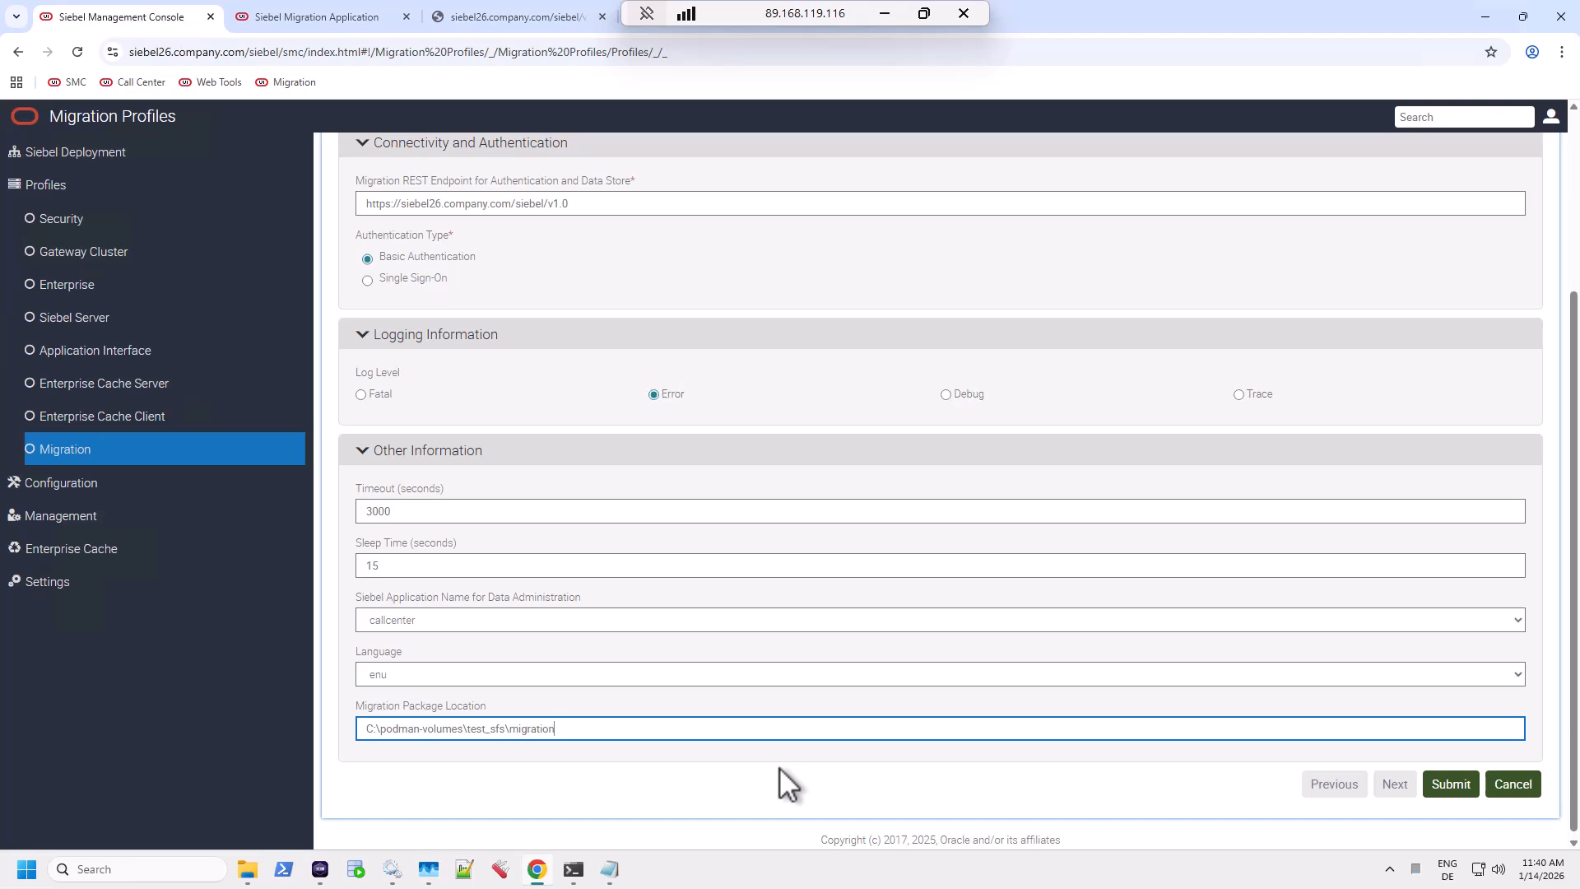
{"action": "left_click", "coordinate": [1455, 786]}
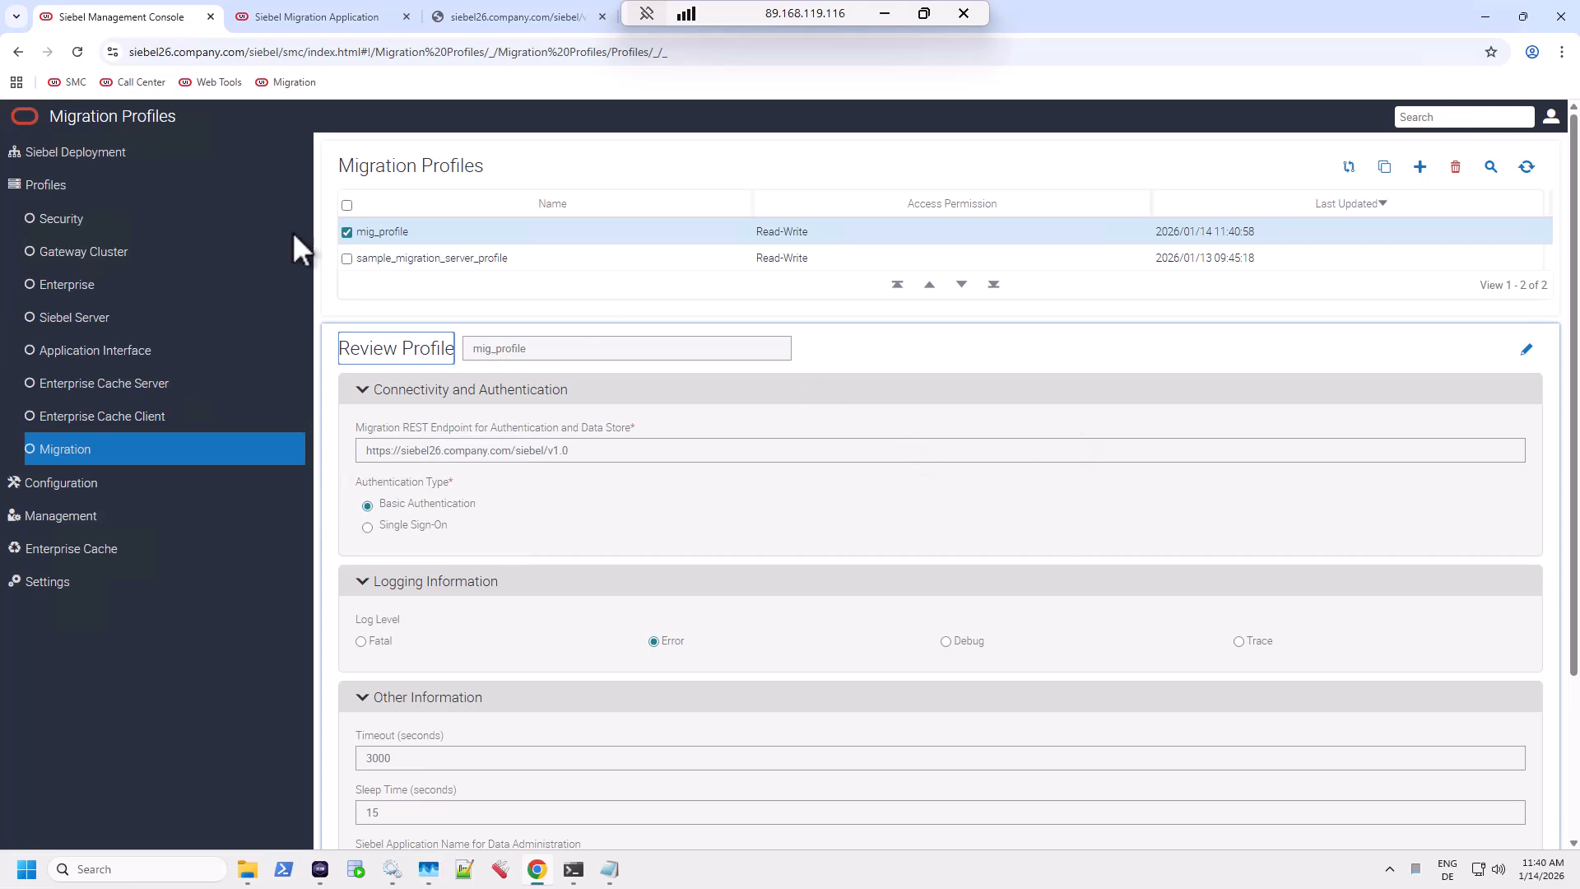
Add a Migration deployment on siebel26.company.com:443 using mig_profile with action Deploy.
{"action": "left_click", "coordinate": [115, 152]}
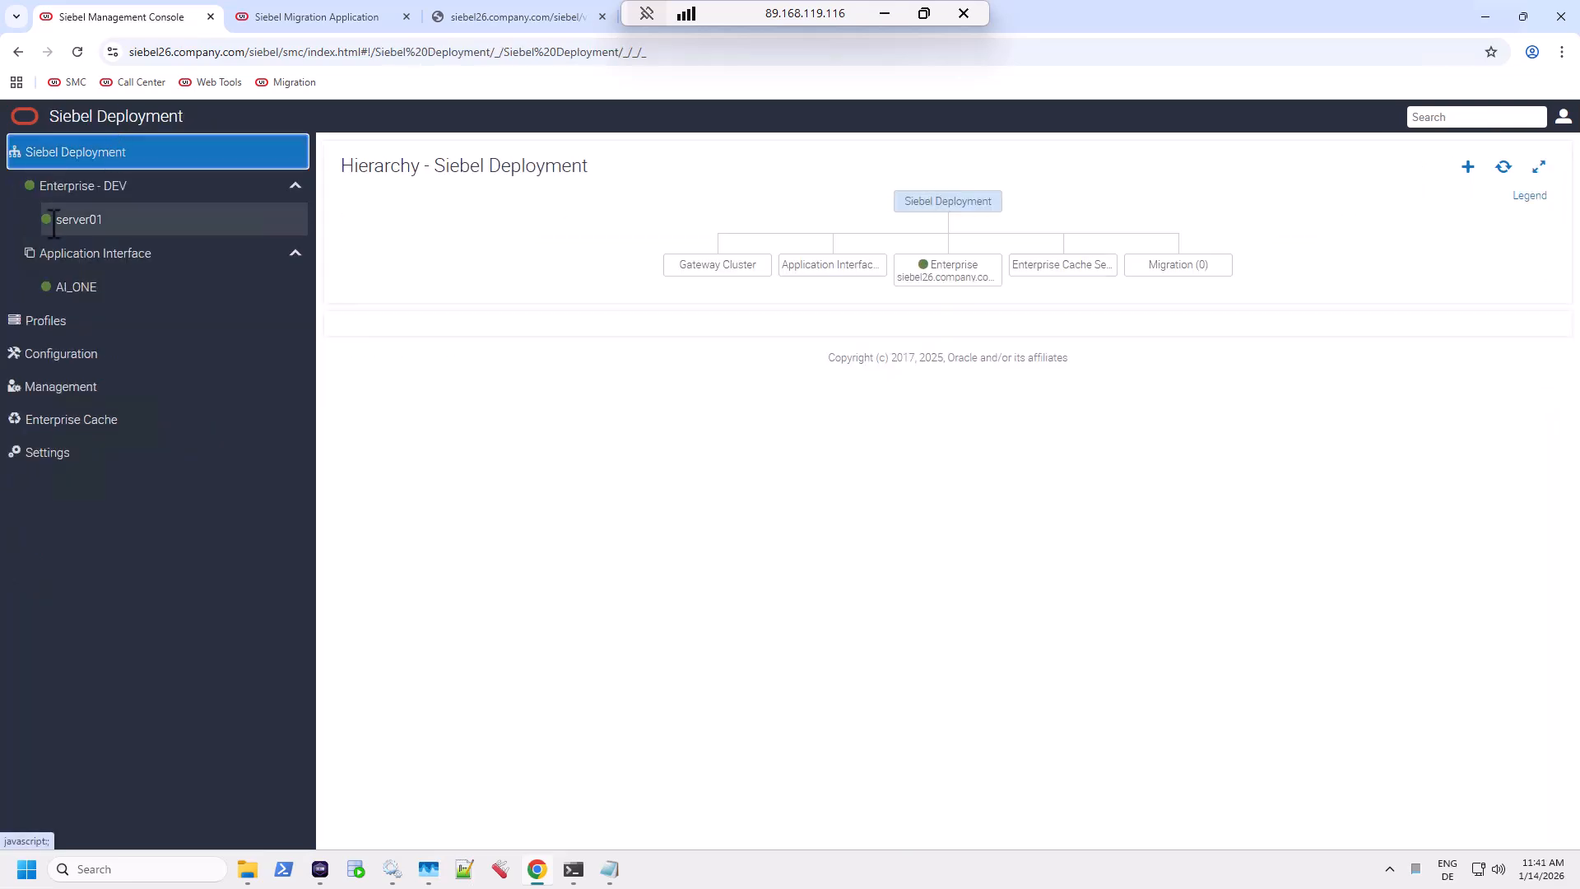
{"action": "left_click", "coordinate": [1469, 167]}
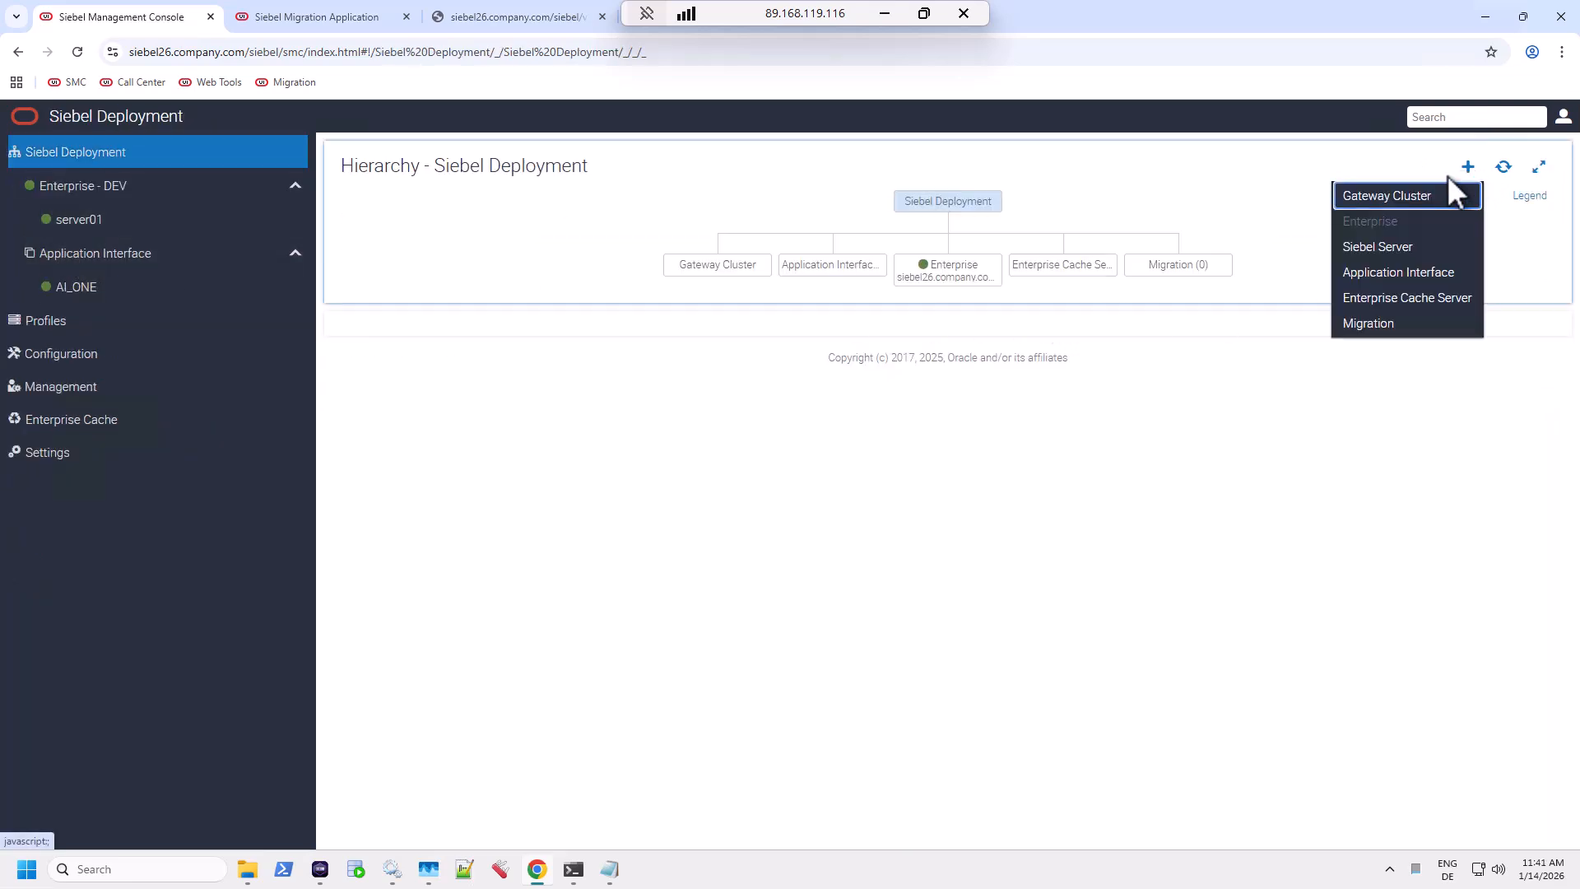
{"action": "left_click", "coordinate": [1379, 321]}
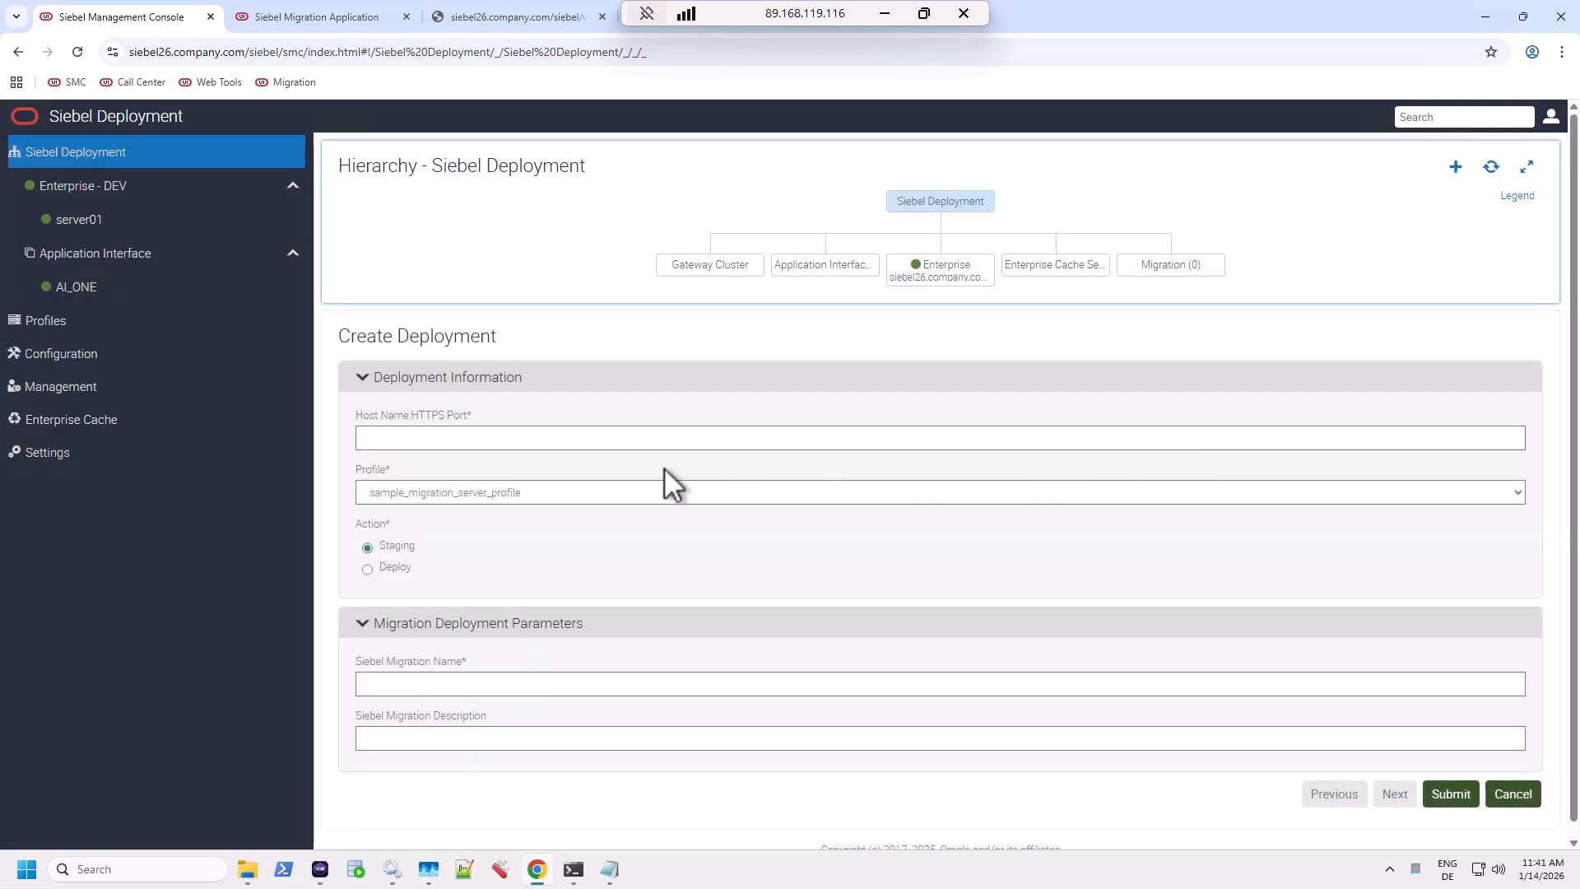
{"action": "left_click", "coordinate": [512, 437]}
{"action": "left_click", "coordinate": [523, 480]}
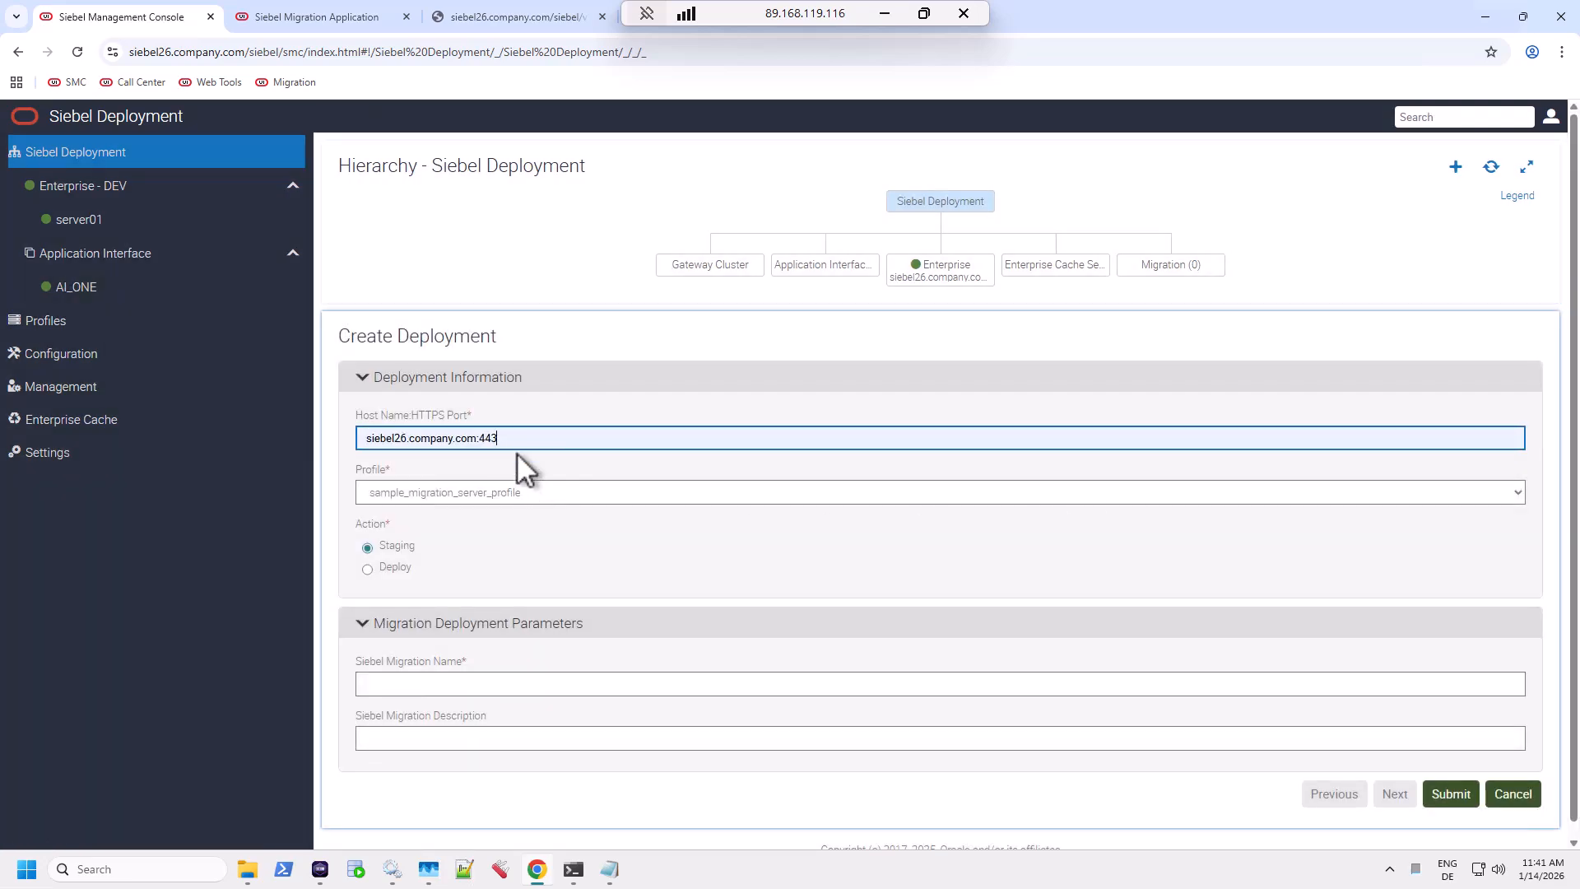
{"action": "mouse_move", "coordinate": [505, 438]}
{"action": "left_mouse_down"}
{"action": "mouse_move", "coordinate": [357, 434]}
{"action": "mouse_move", "coordinate": [482, 442]}
{"action": "left_mouse_up"}
{"action": "left_click", "coordinate": [555, 494]}
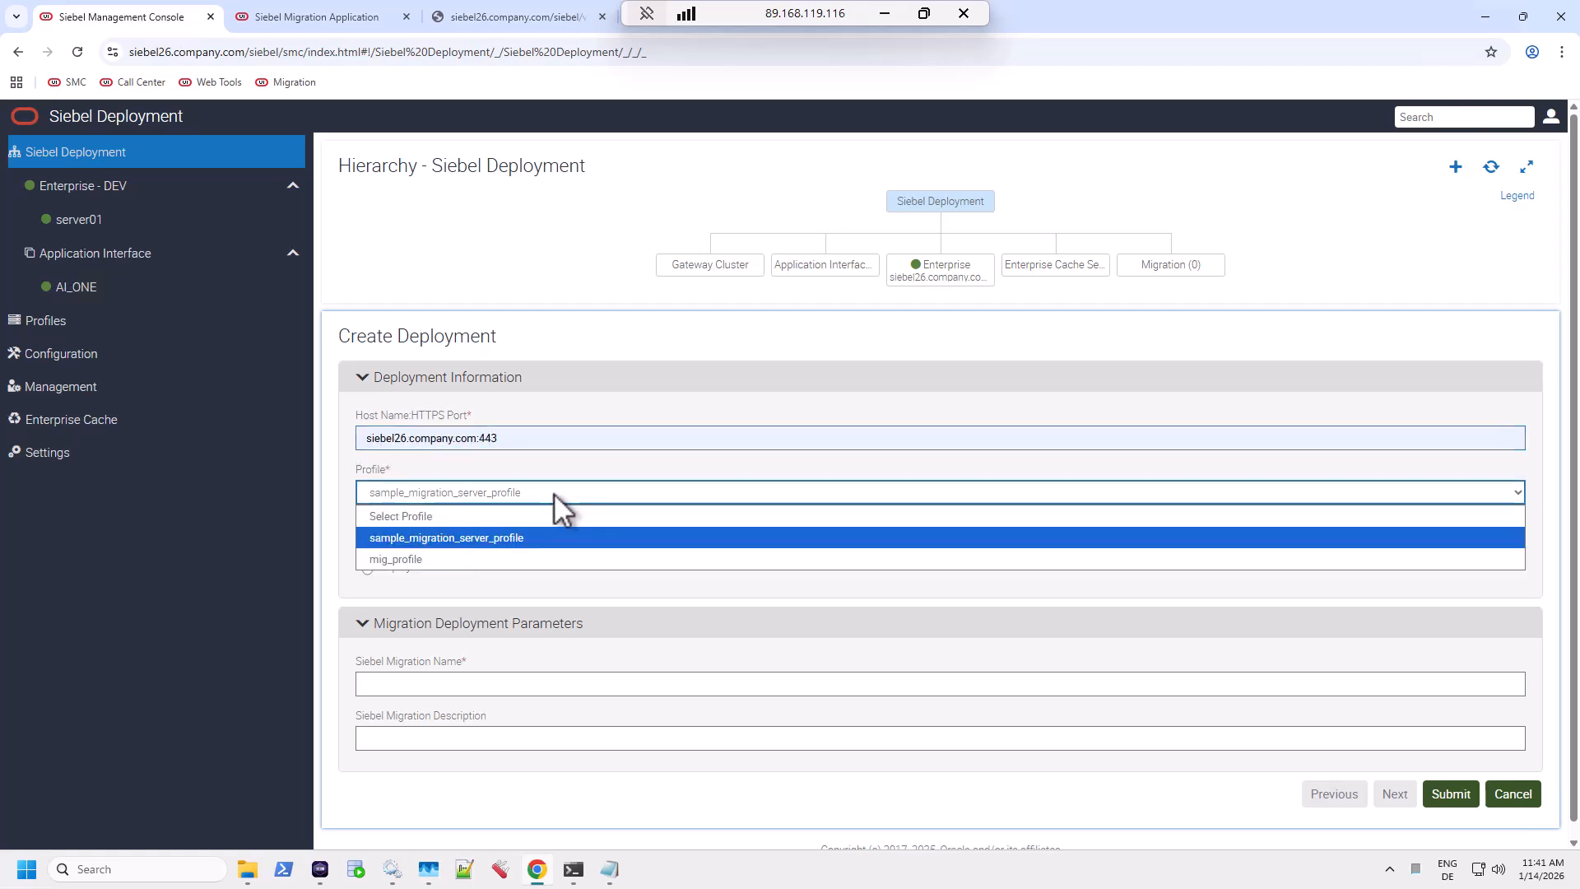
{"action": "left_click", "coordinate": [424, 559]}
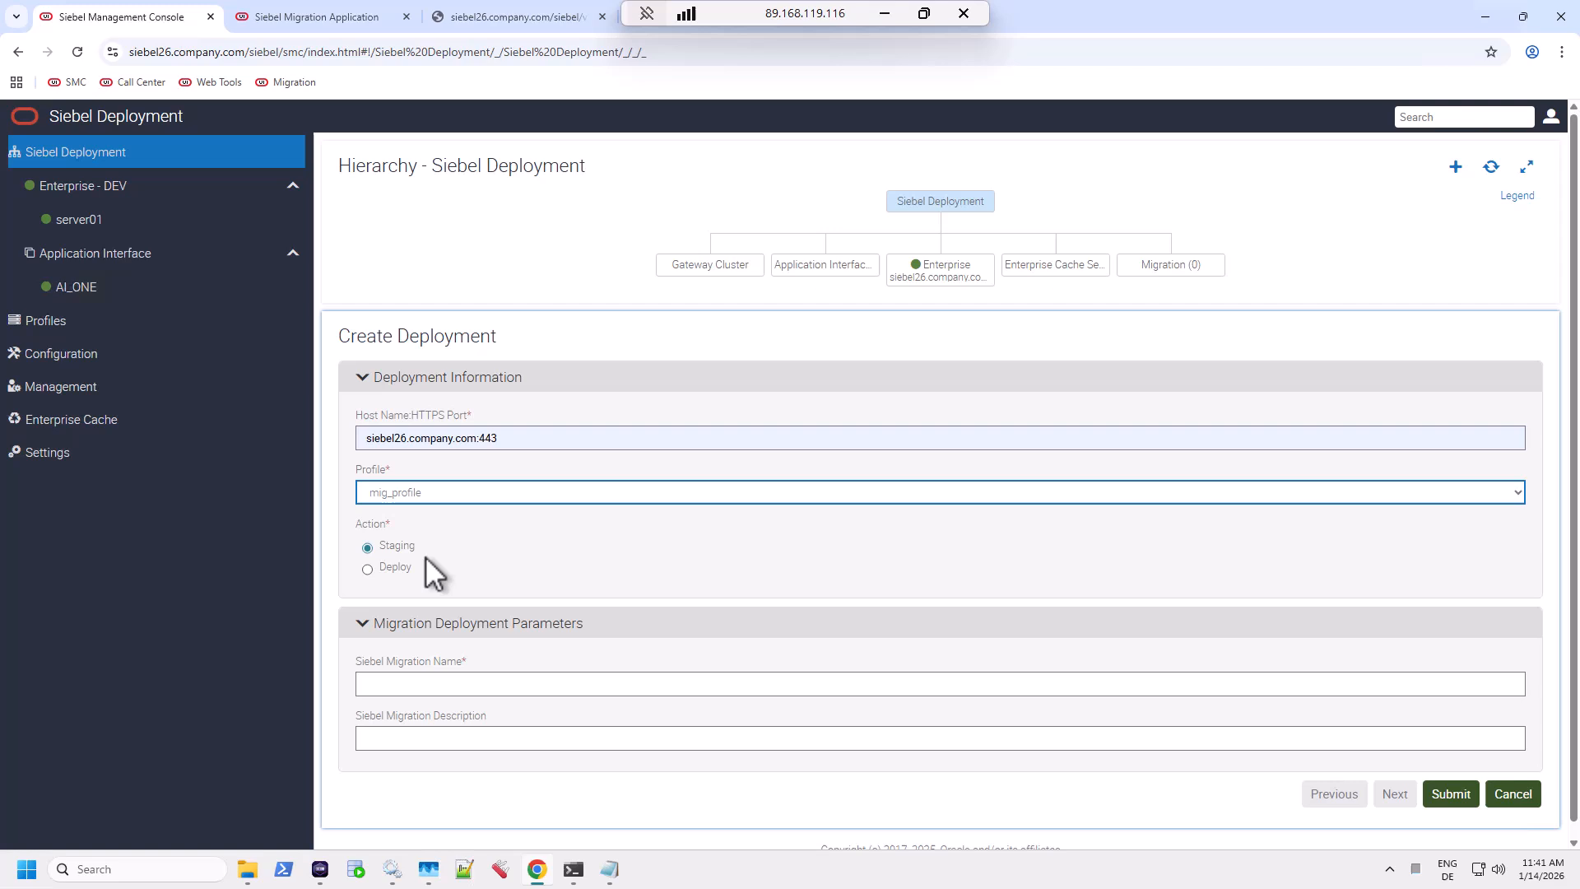
{"action": "left_click", "coordinate": [367, 569]}
Give the deployment name and description MIG, submit it, and open it after refreshing.
{"action": "left_click", "coordinate": [422, 685]}
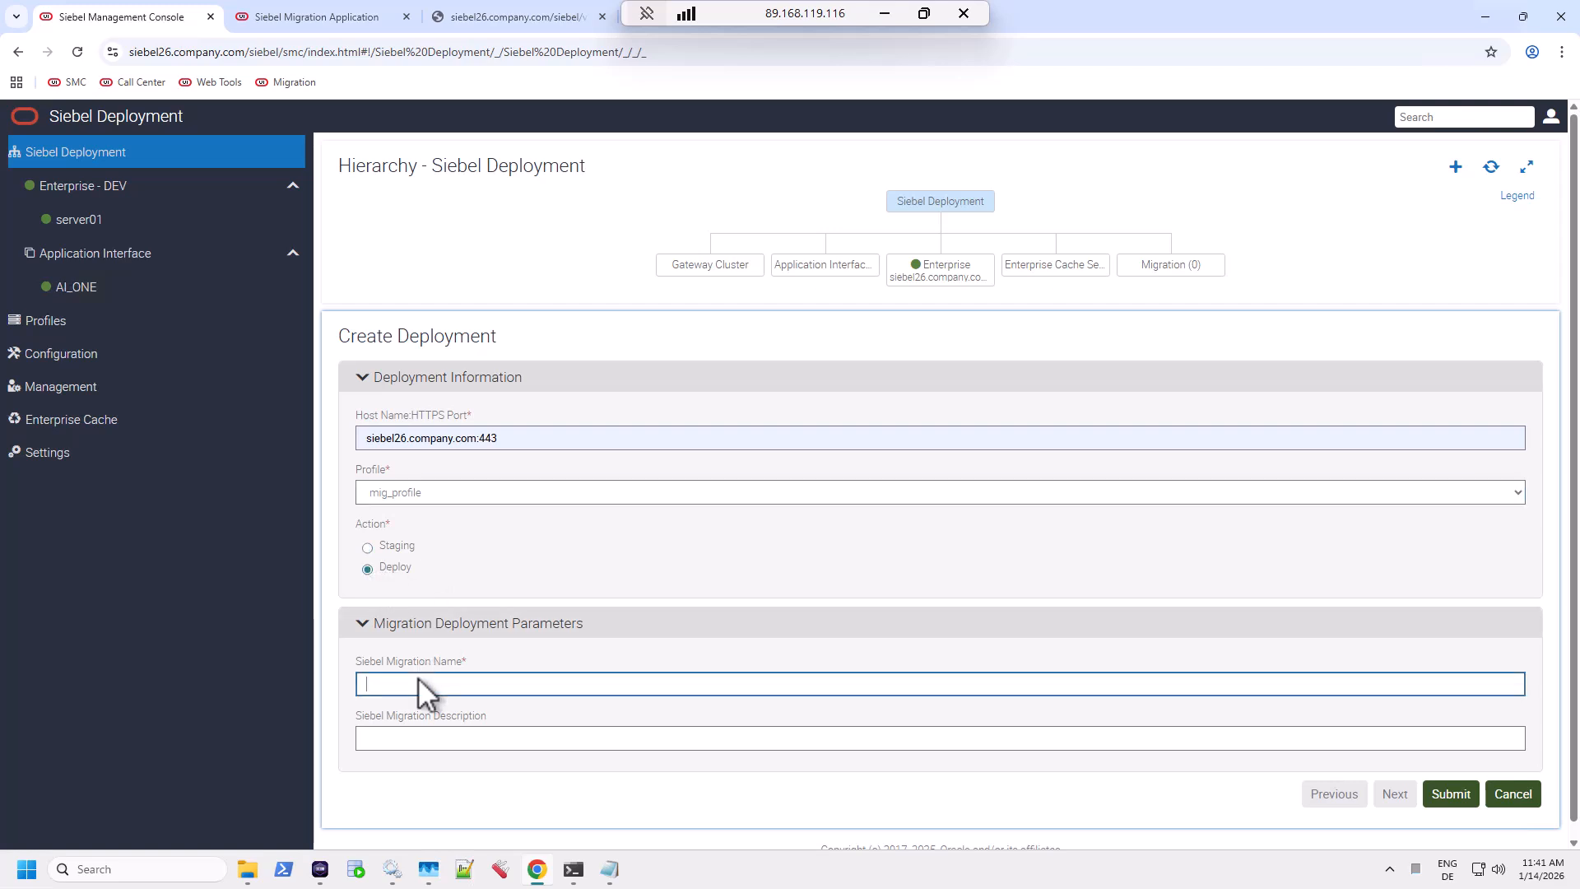
{"action": "type", "text": "MIG"}
{"action": "left_click", "coordinate": [437, 748]}
{"action": "type", "text": "MIG"}
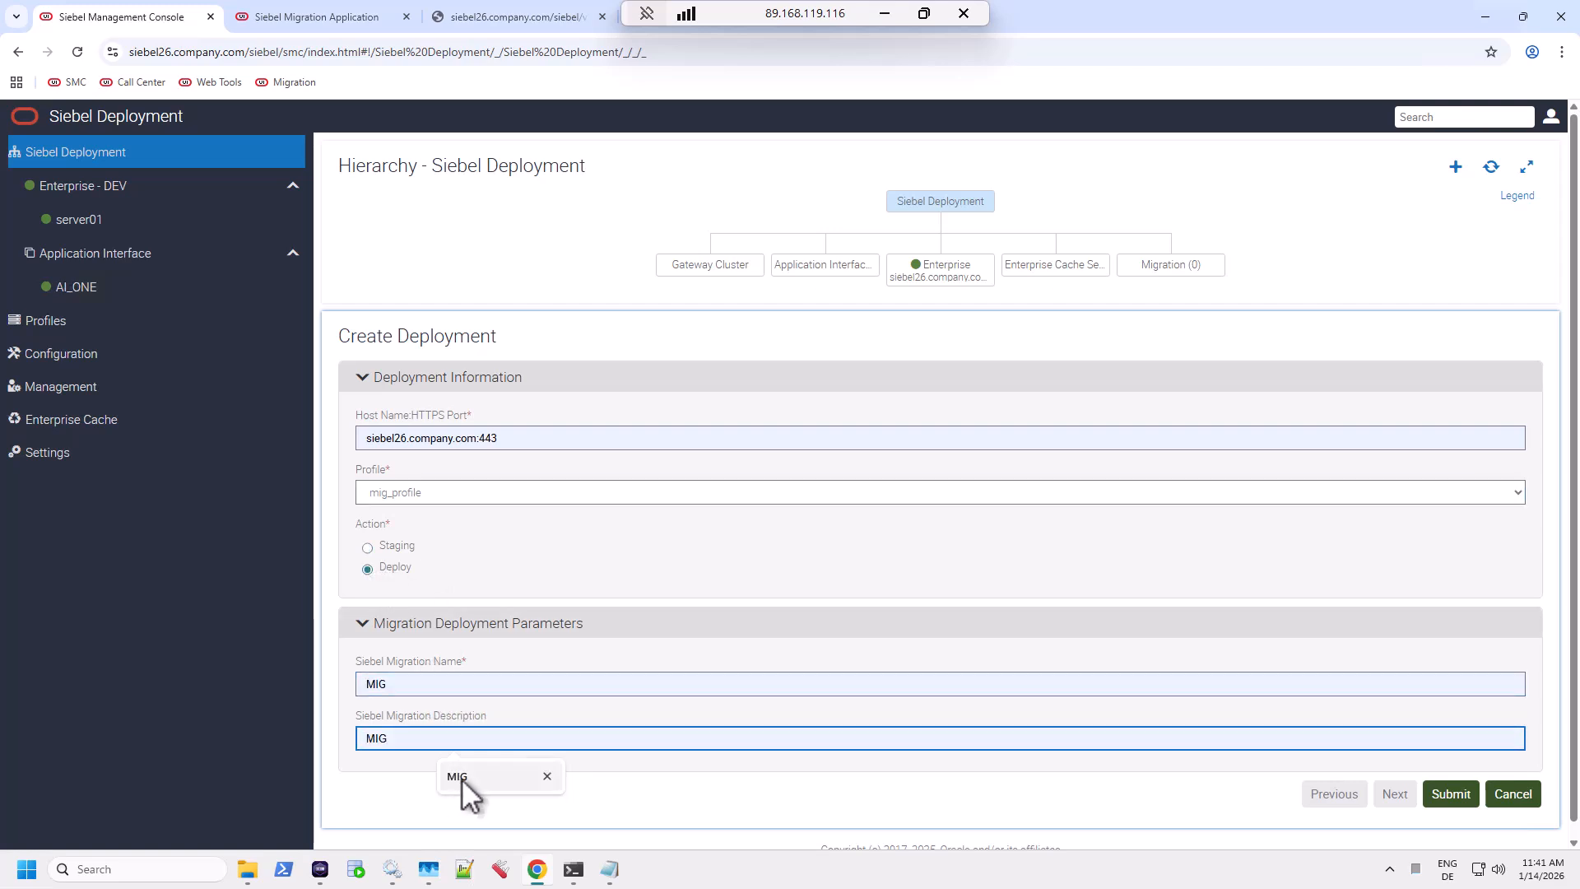
{"action": "left_click", "coordinate": [421, 685]}
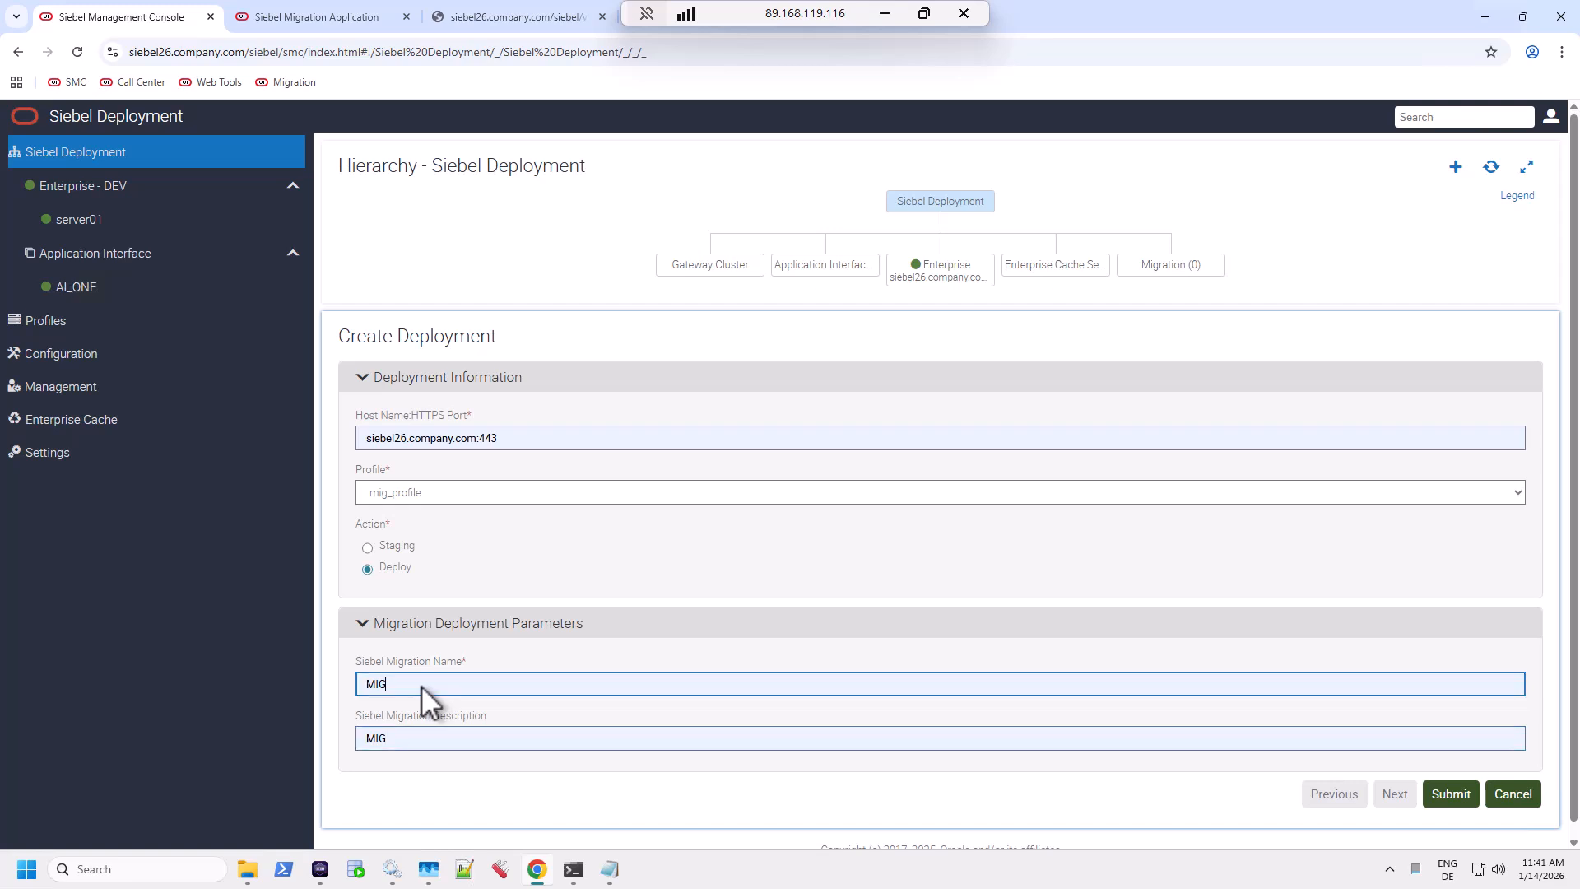
{"action": "left_click", "coordinate": [1450, 793]}
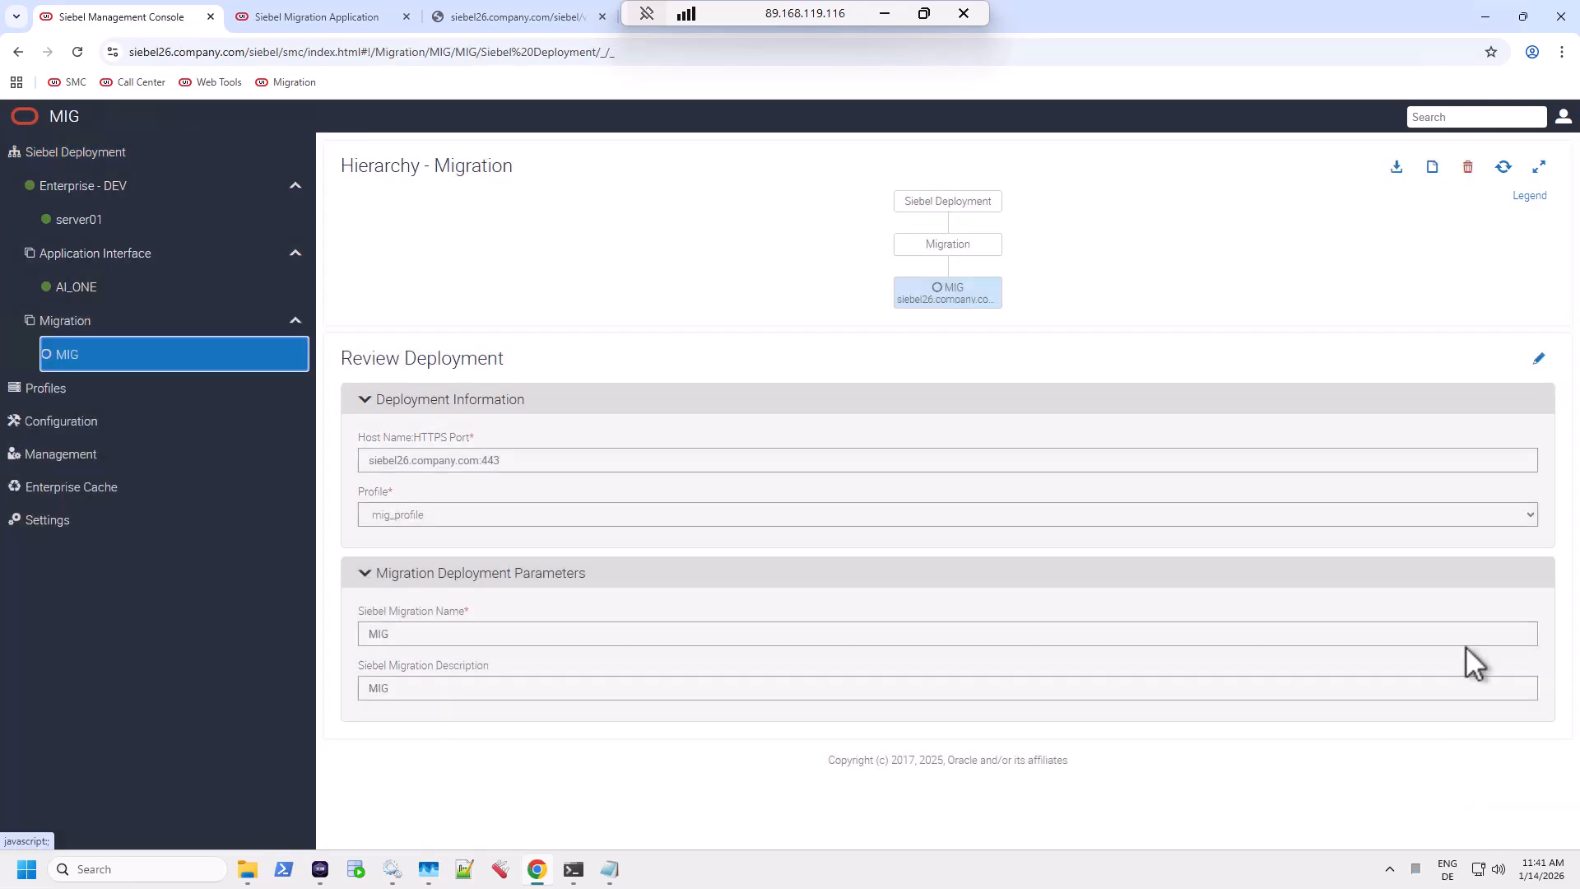
{"action": "left_click", "coordinate": [1504, 168]}
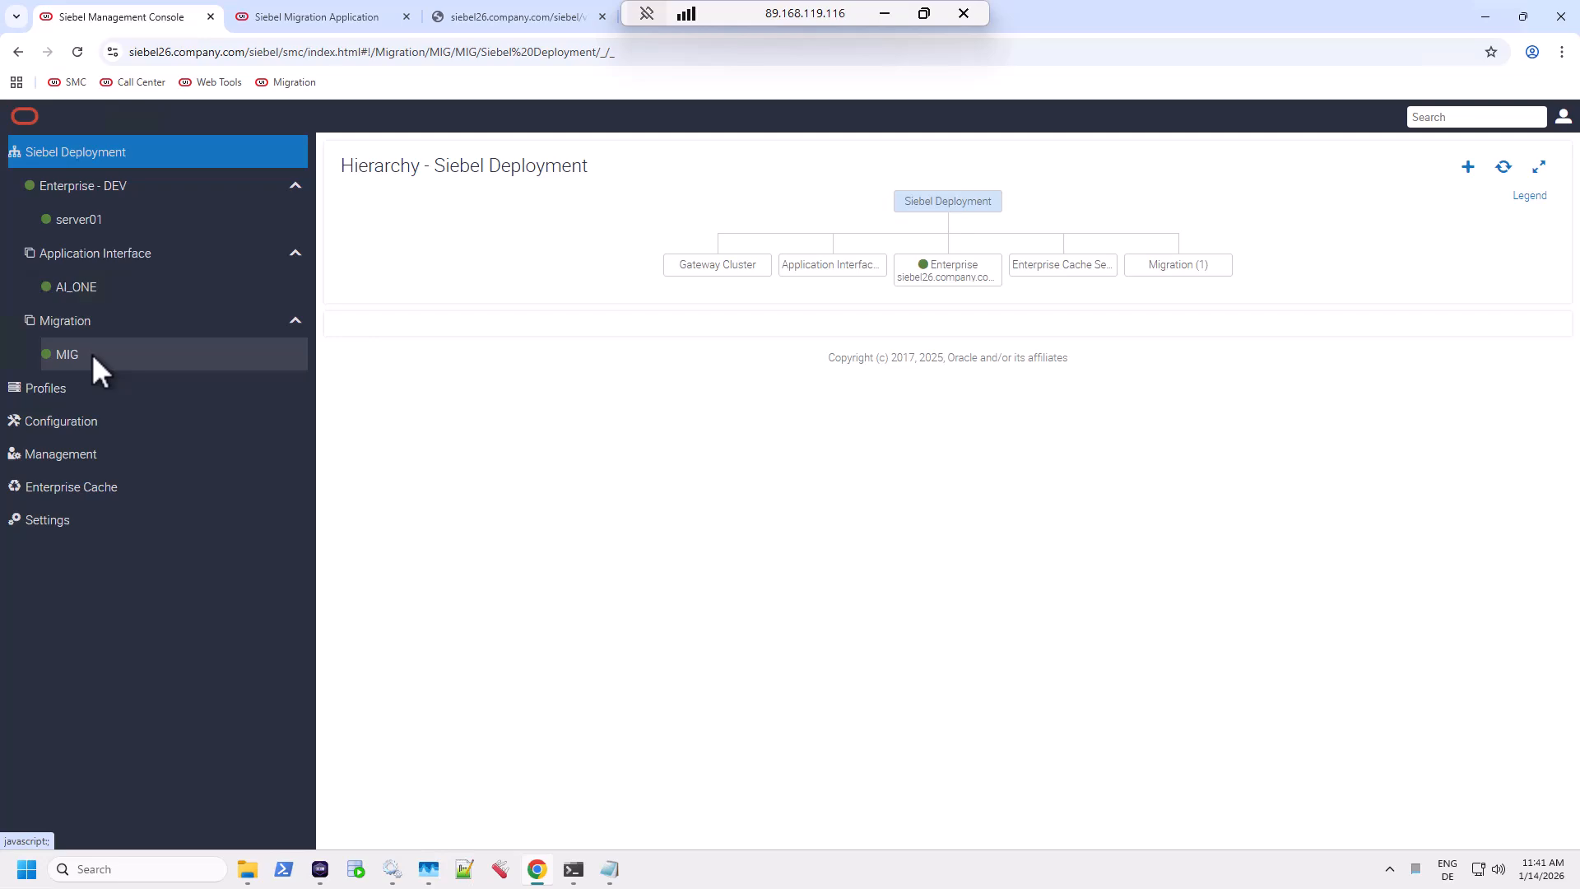
{"action": "left_click", "coordinate": [70, 355]}
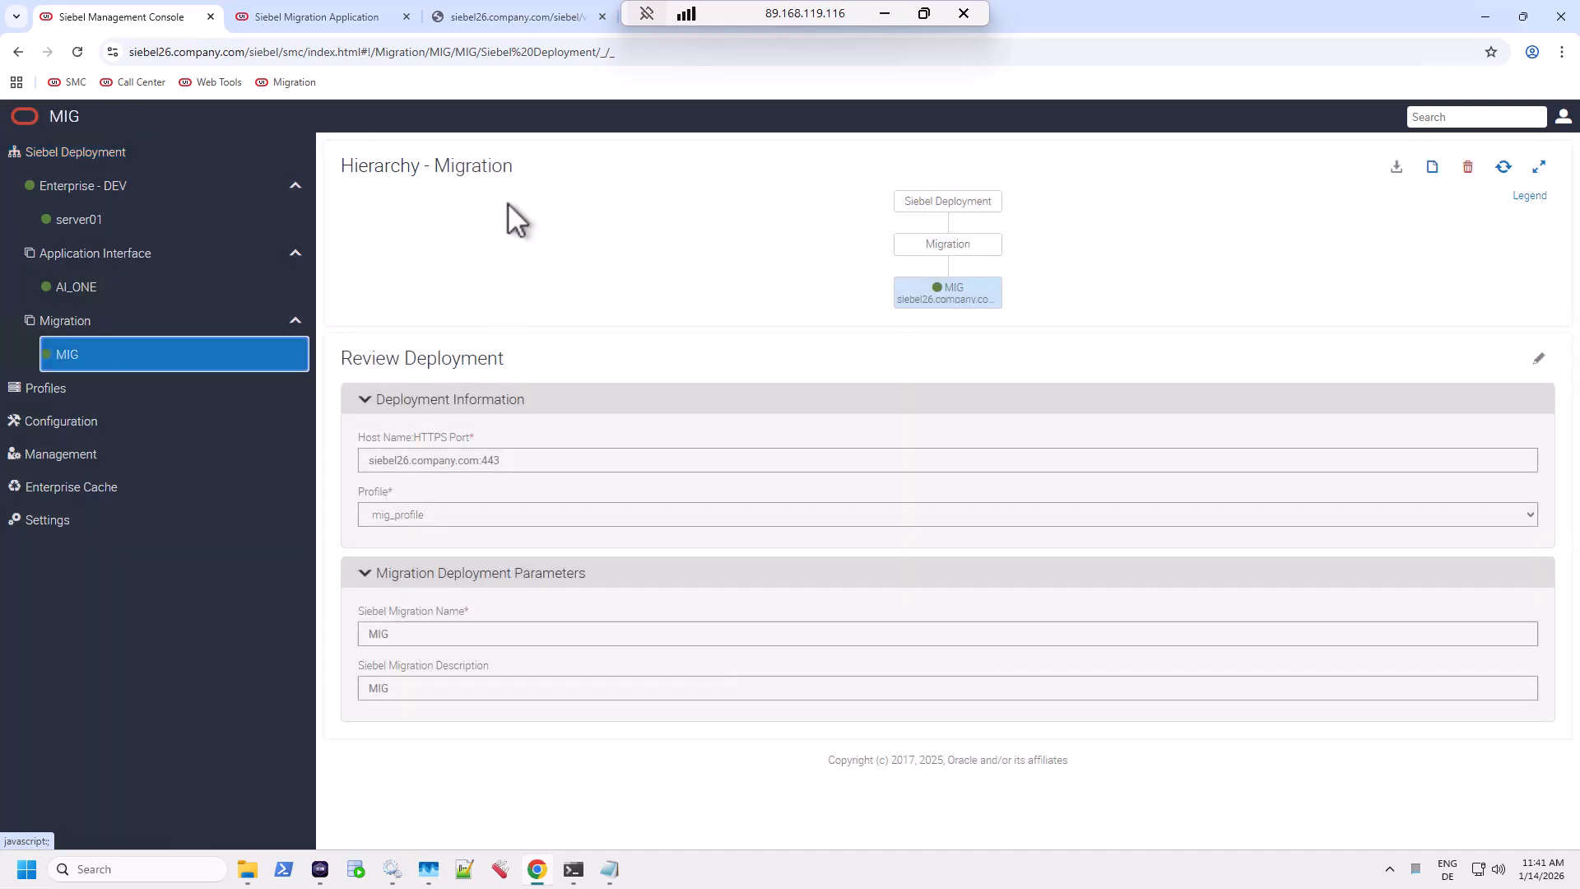
Load the Siebel Migration Application base address with login.html removed.
{"action": "left_click", "coordinate": [315, 18]}
{"action": "left_click_drag", "start_coordinate": [281, 51], "coordinate": [497, 53]}
{"action": "key", "text": "BackSpace"}
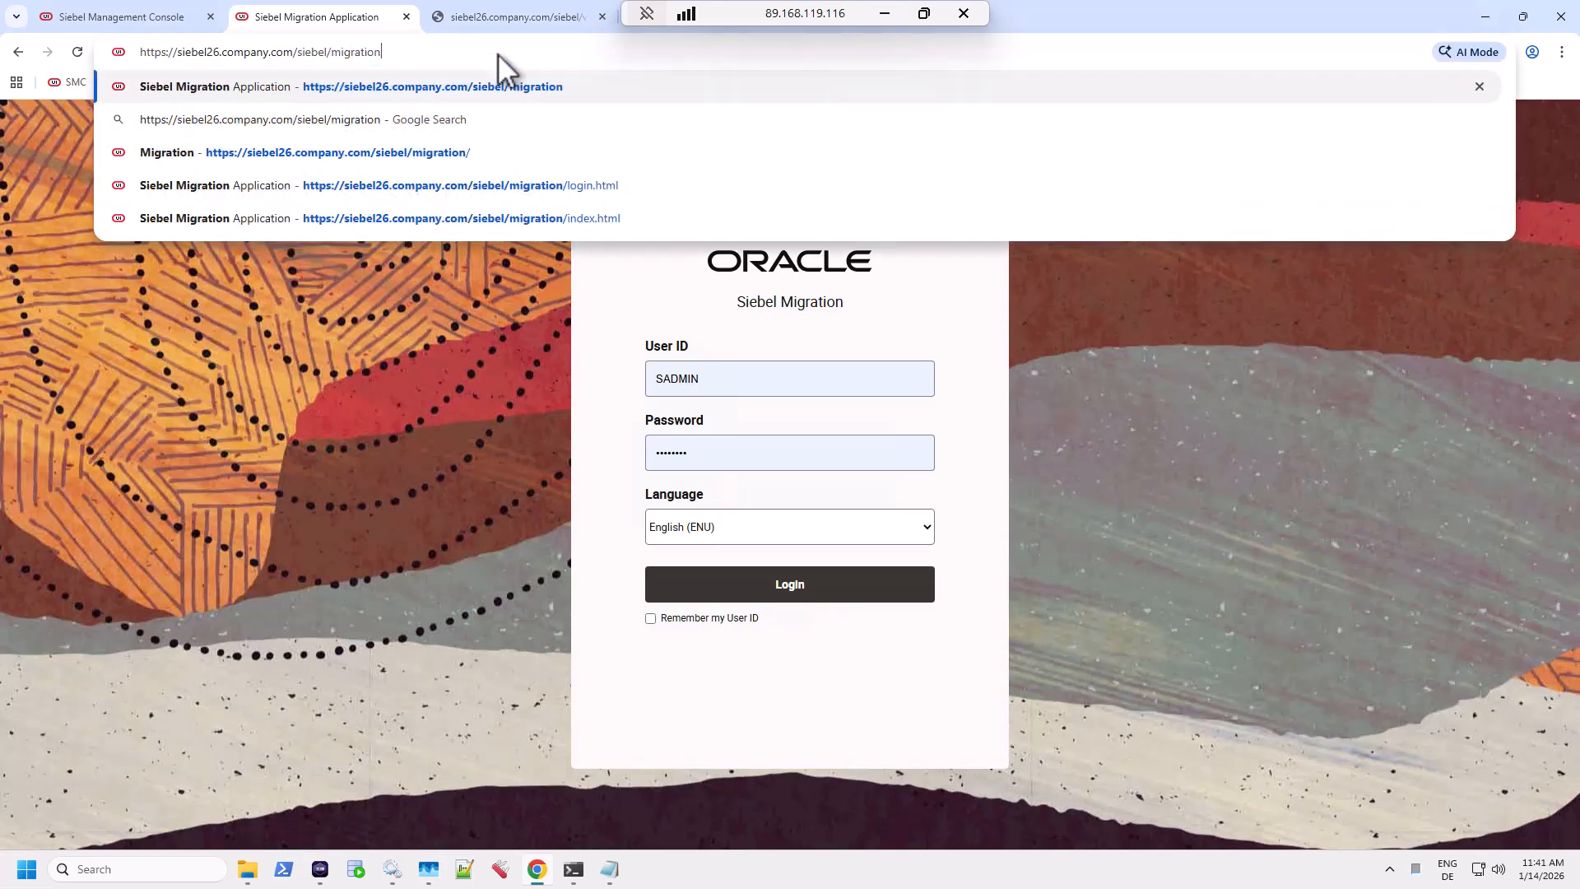
{"action": "key", "text": "Return"}
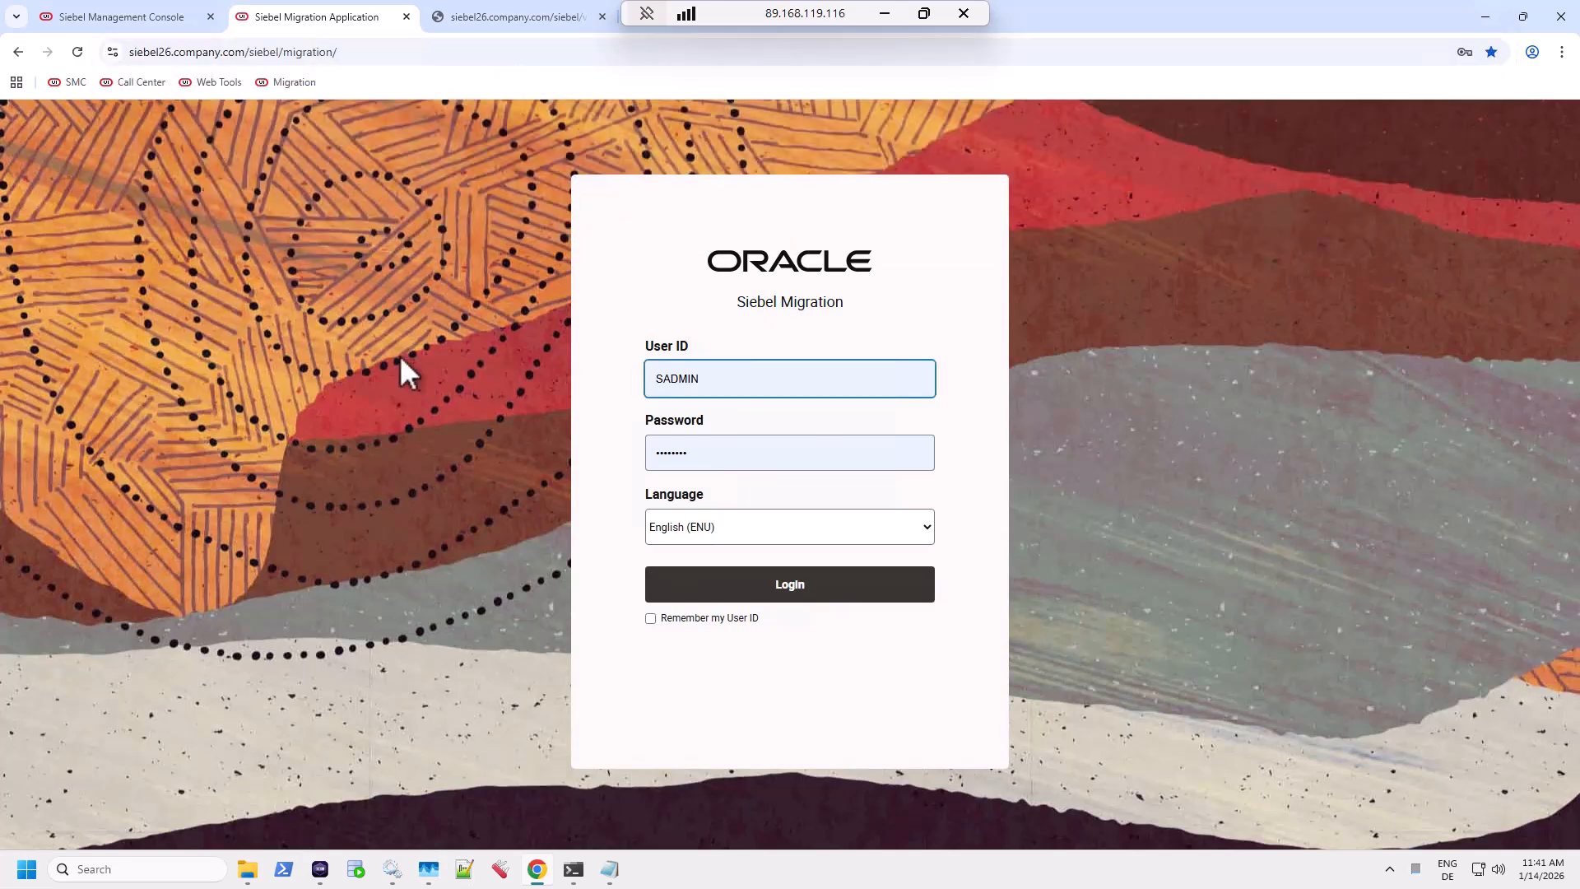
Log in as the administrator with the pre-filled credentials.
{"action": "left_click", "coordinate": [837, 384]}
{"action": "left_click", "coordinate": [691, 468]}
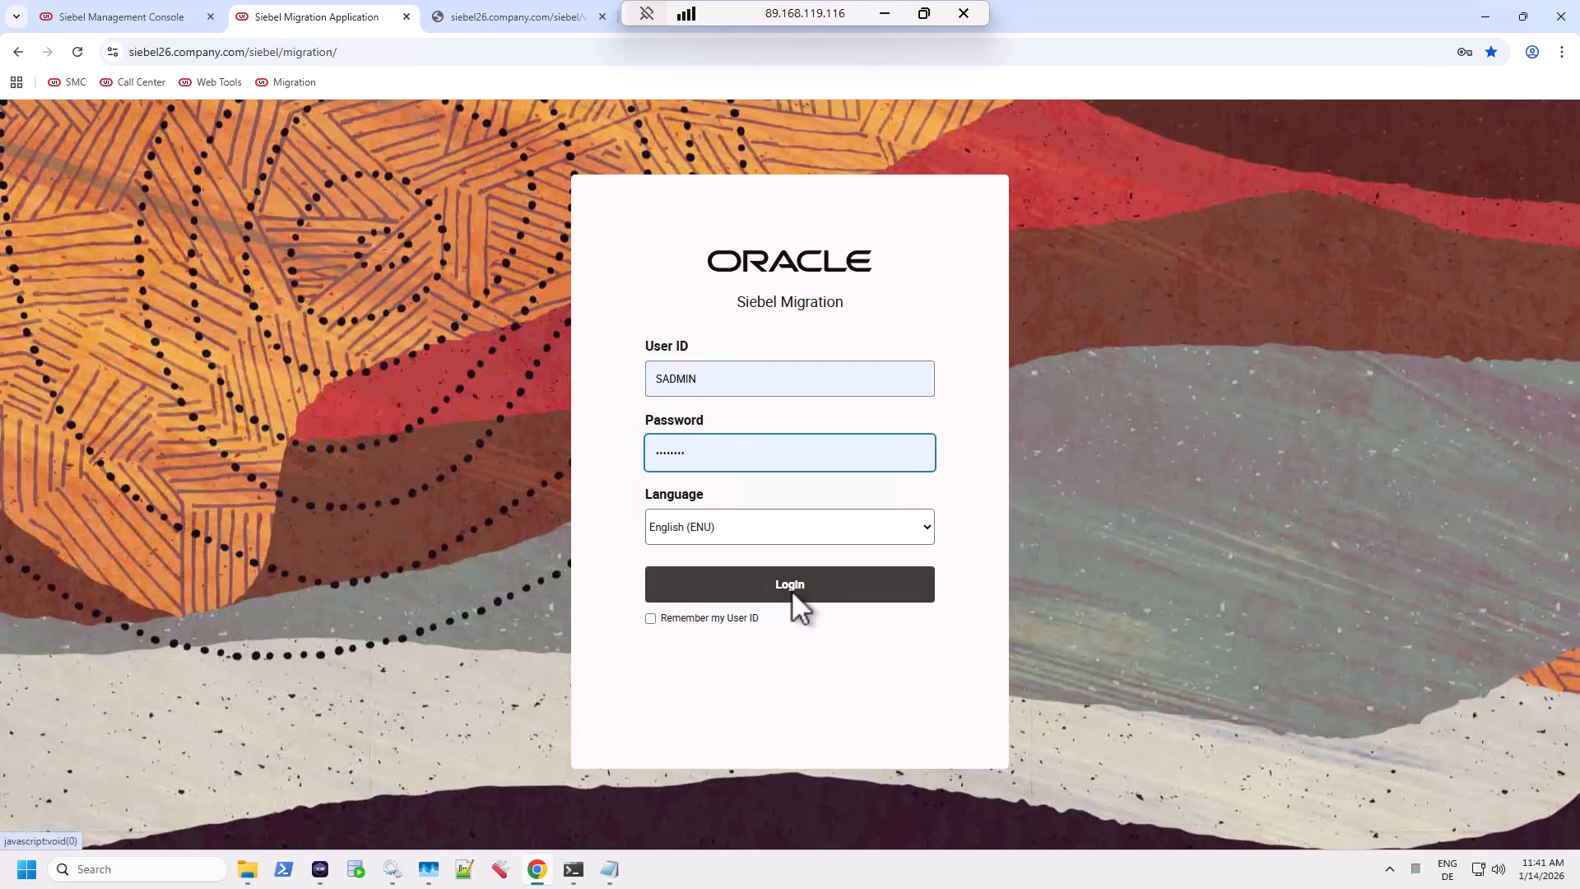
{"action": "left_click", "coordinate": [792, 589]}
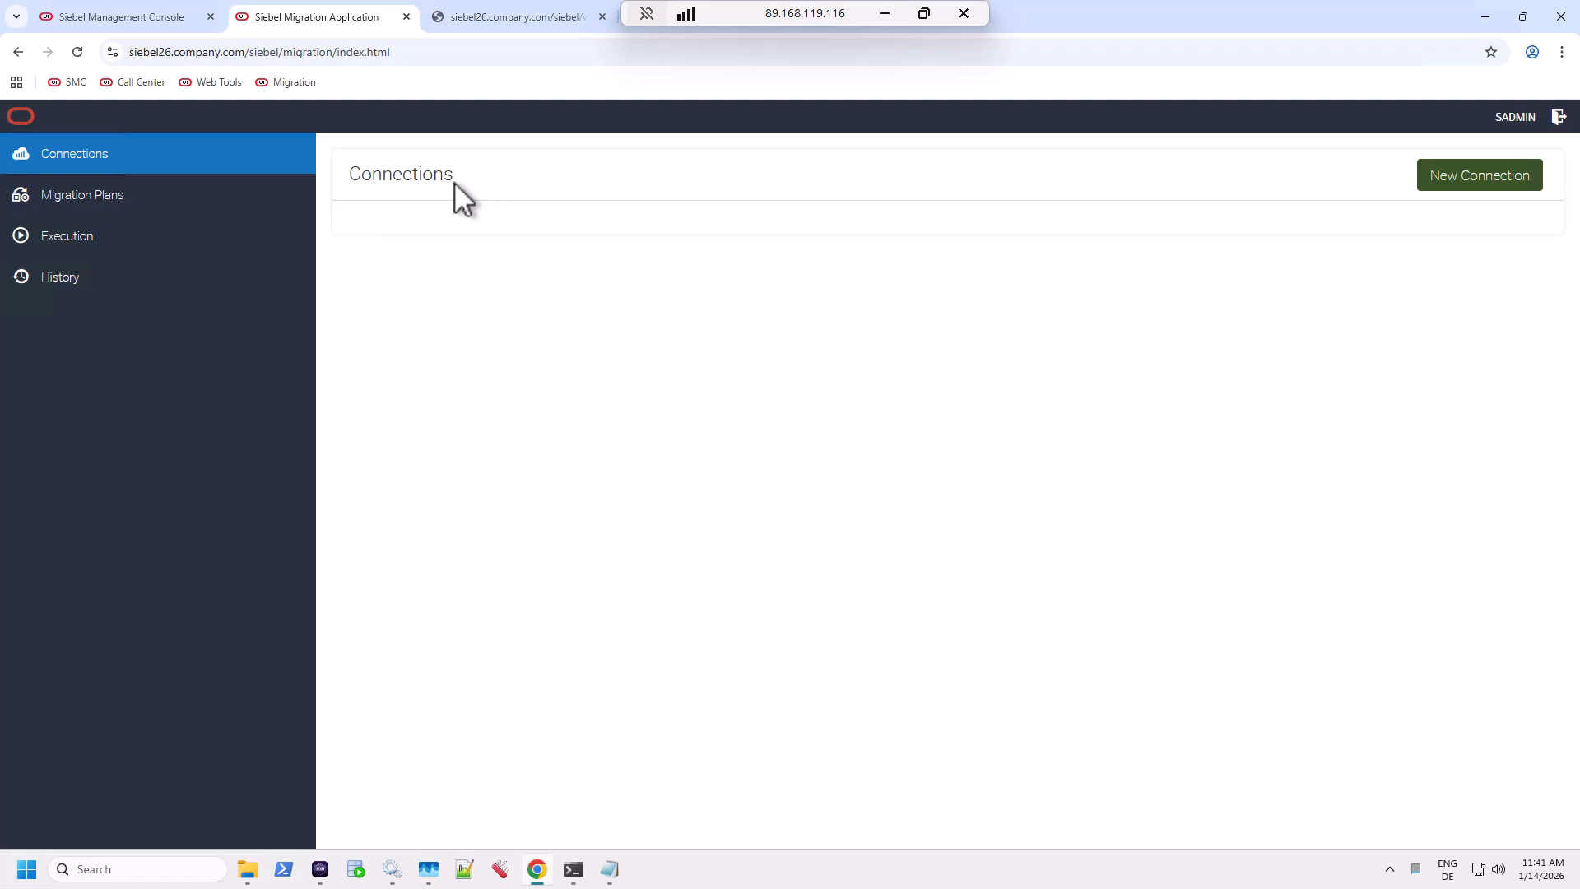
{"action": "left_click", "coordinate": [1479, 175]}
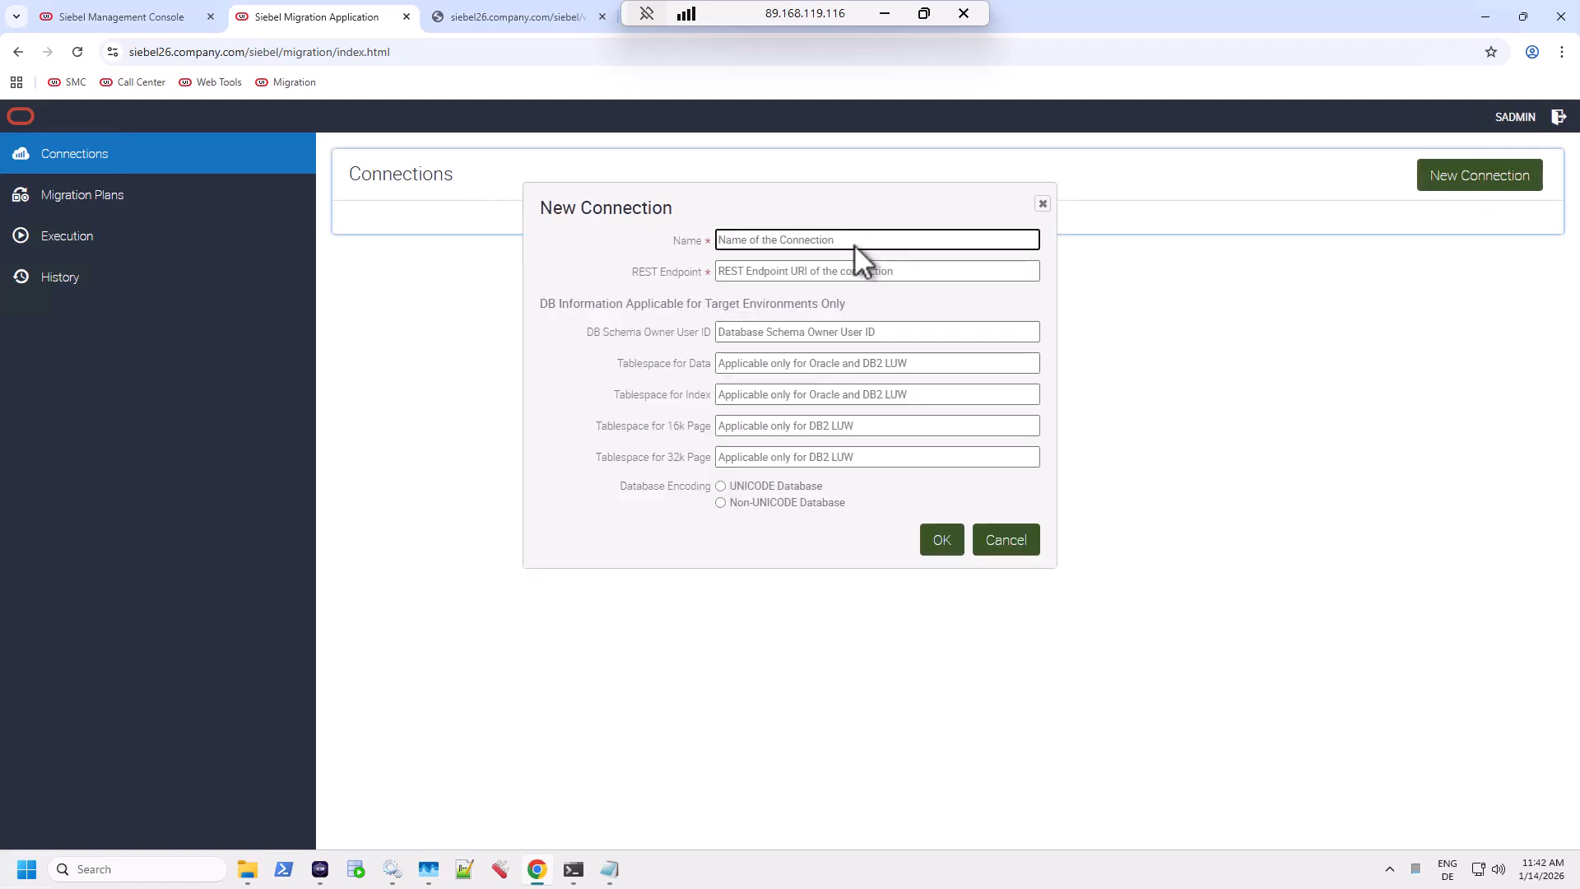
{"action": "type", "text": "DEV"}
{"action": "key", "text": "Tab"}
{"action": "type", "text": "h"}
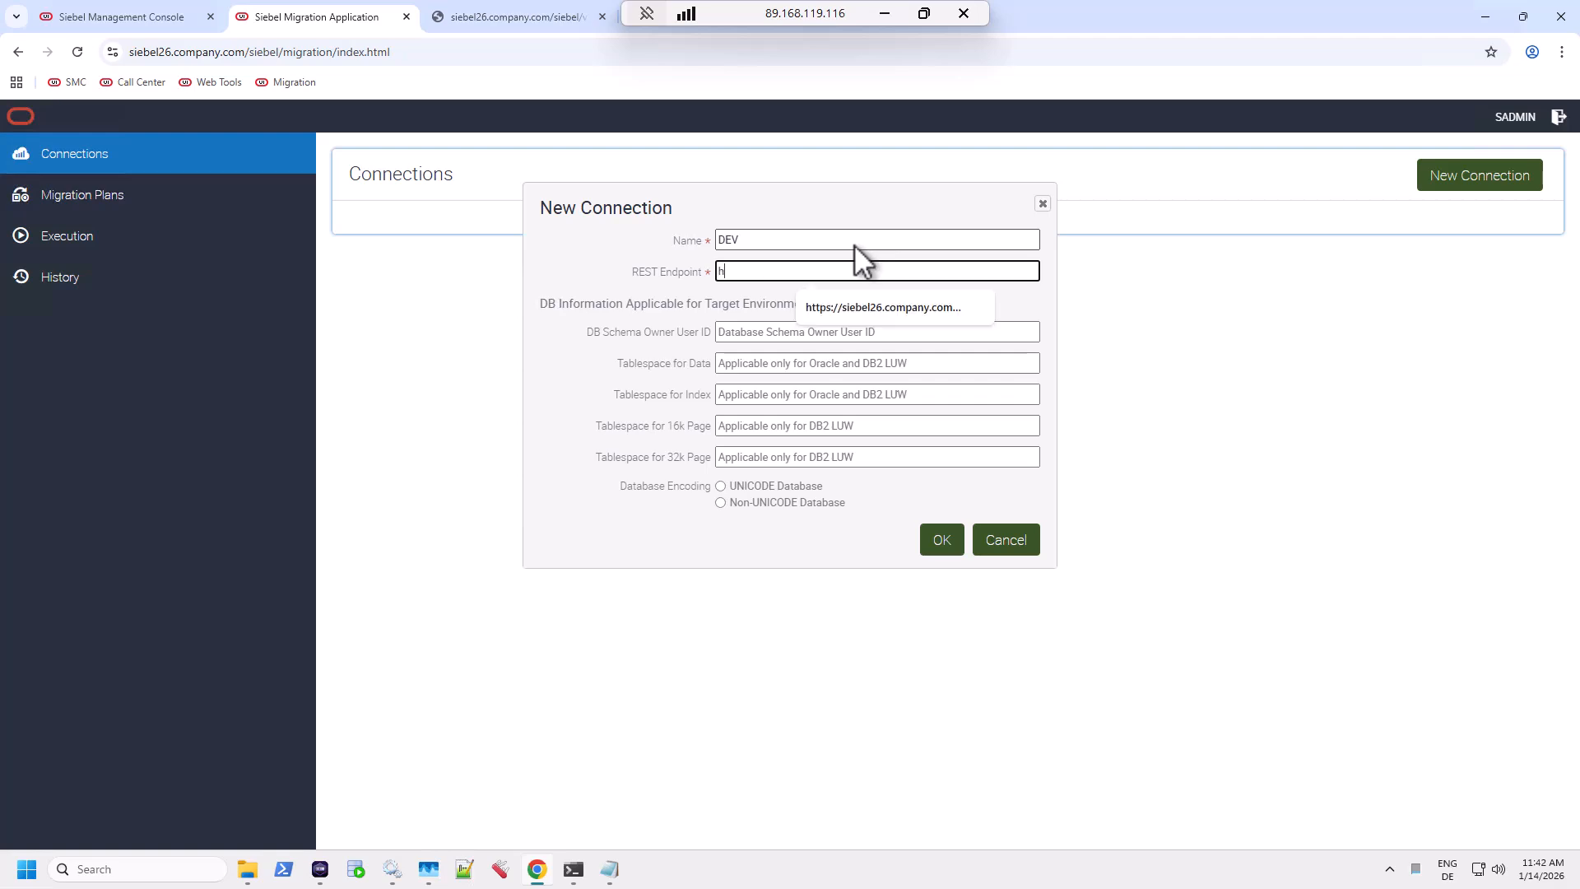
{"action": "key", "text": "Down"}
{"action": "key", "text": "Return"}
{"action": "key", "text": "Tab"}
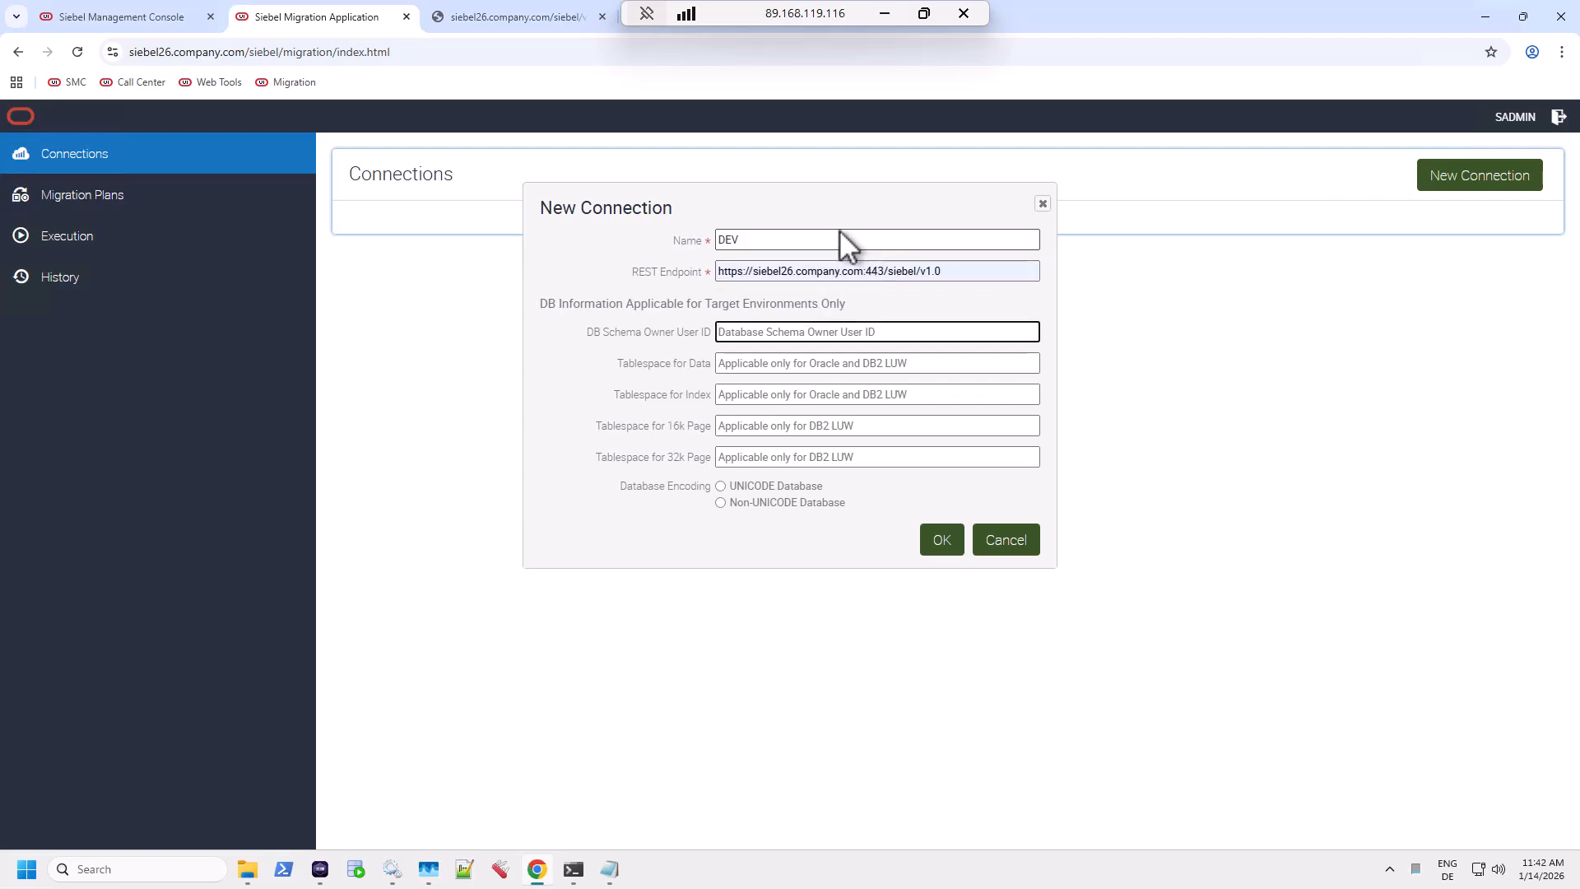
Review the endpoint and schema owner fields, then save the DEV connection.
{"action": "left_click", "coordinate": [796, 274]}
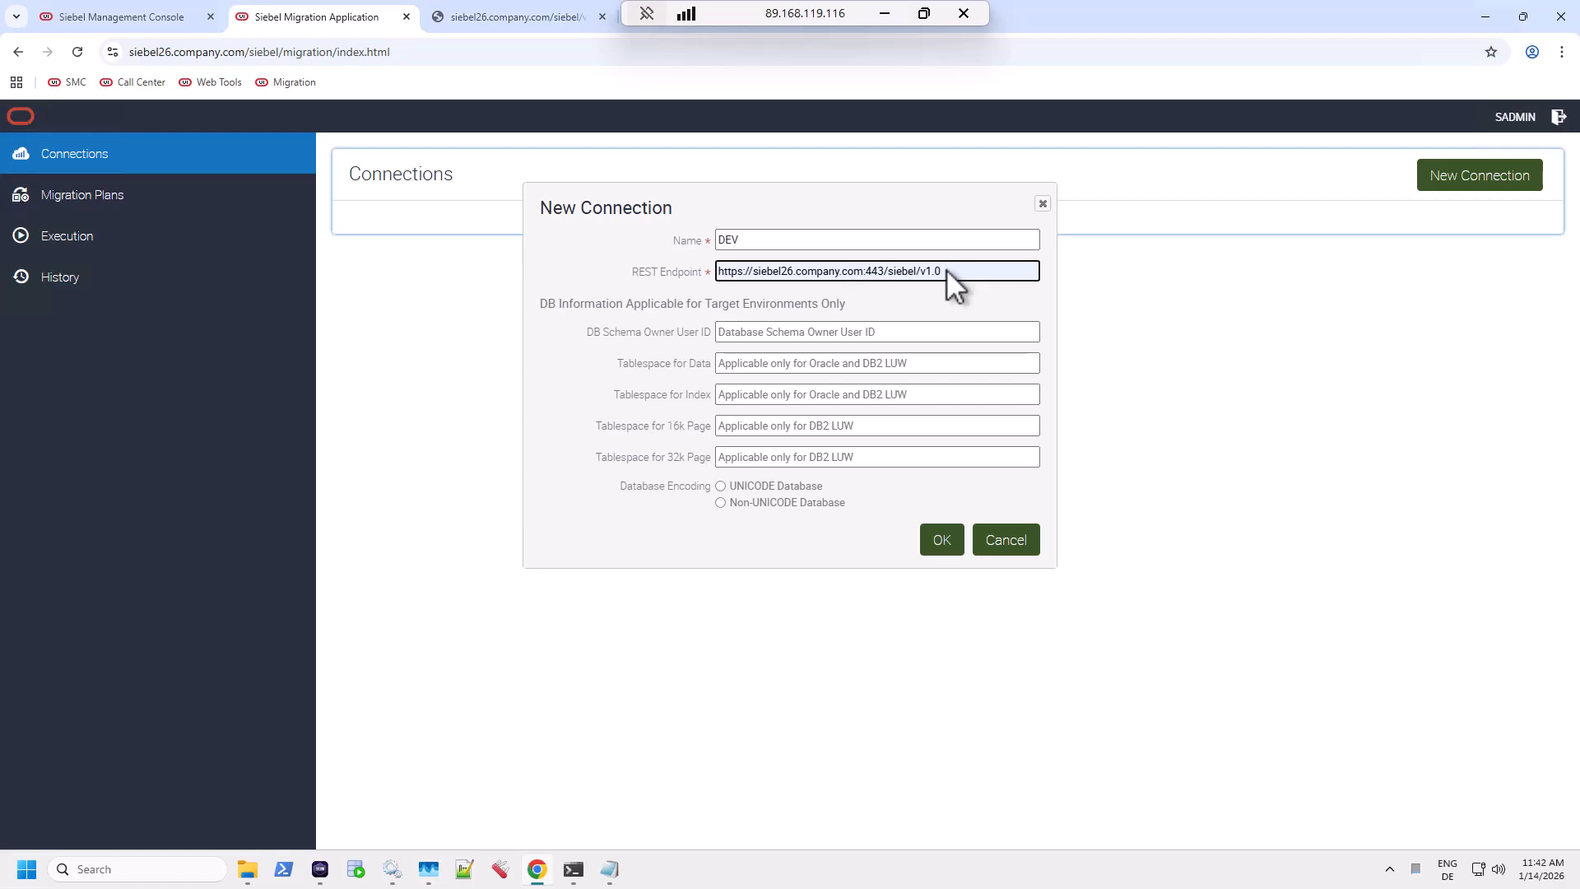
{"action": "left_click_drag", "start_coordinate": [946, 269], "coordinate": [709, 278]}
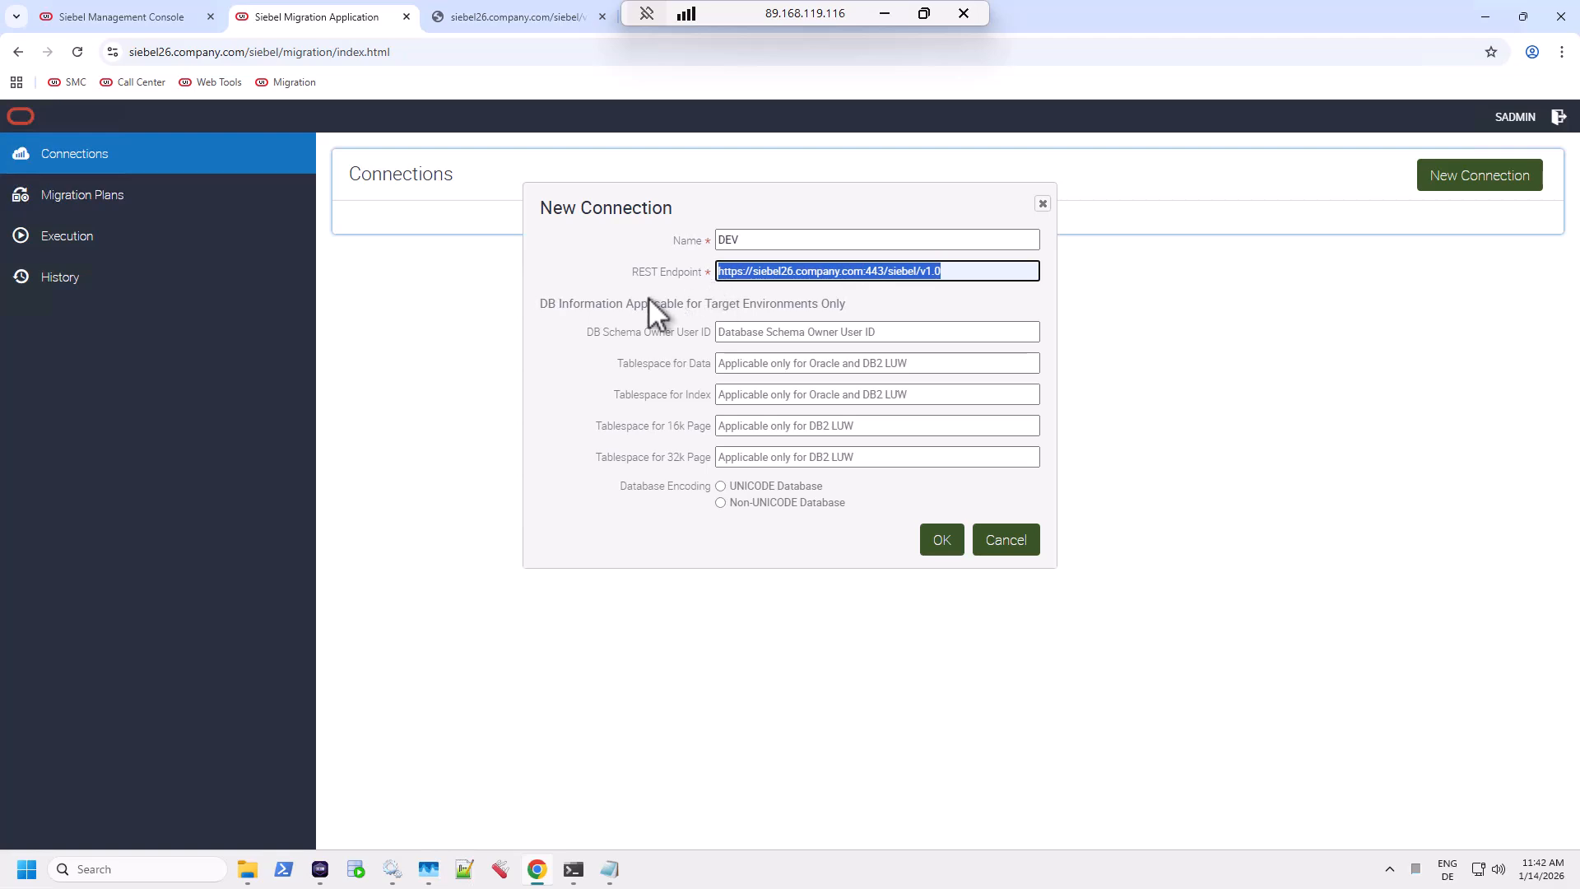
{"action": "left_click_drag", "start_coordinate": [544, 306], "coordinate": [840, 308]}
{"action": "left_click", "coordinate": [747, 334]}
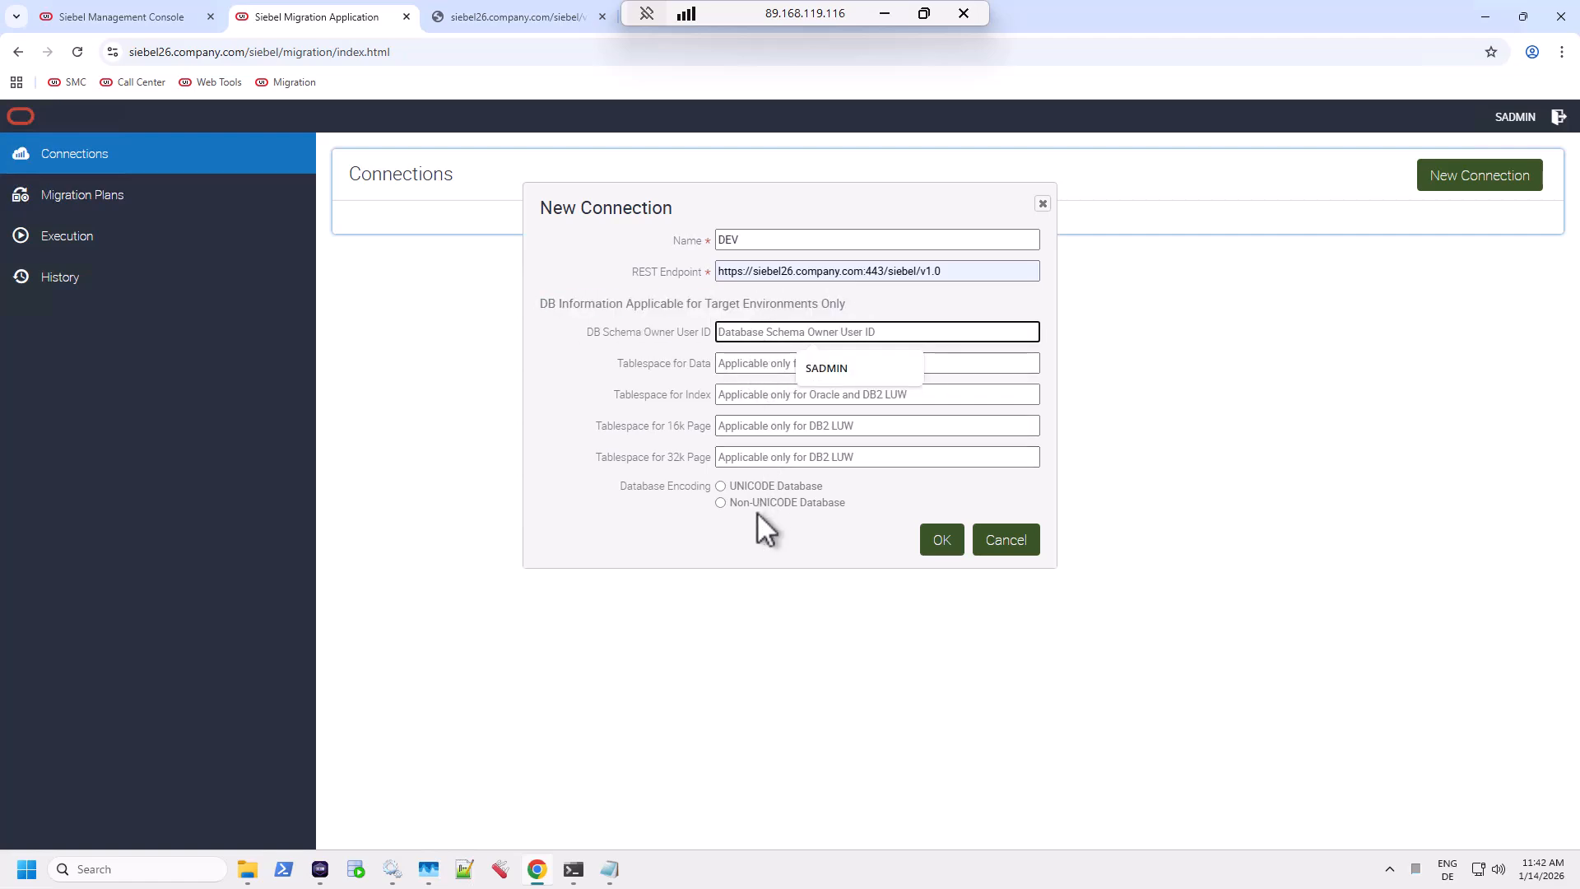
{"action": "left_click", "coordinate": [832, 554]}
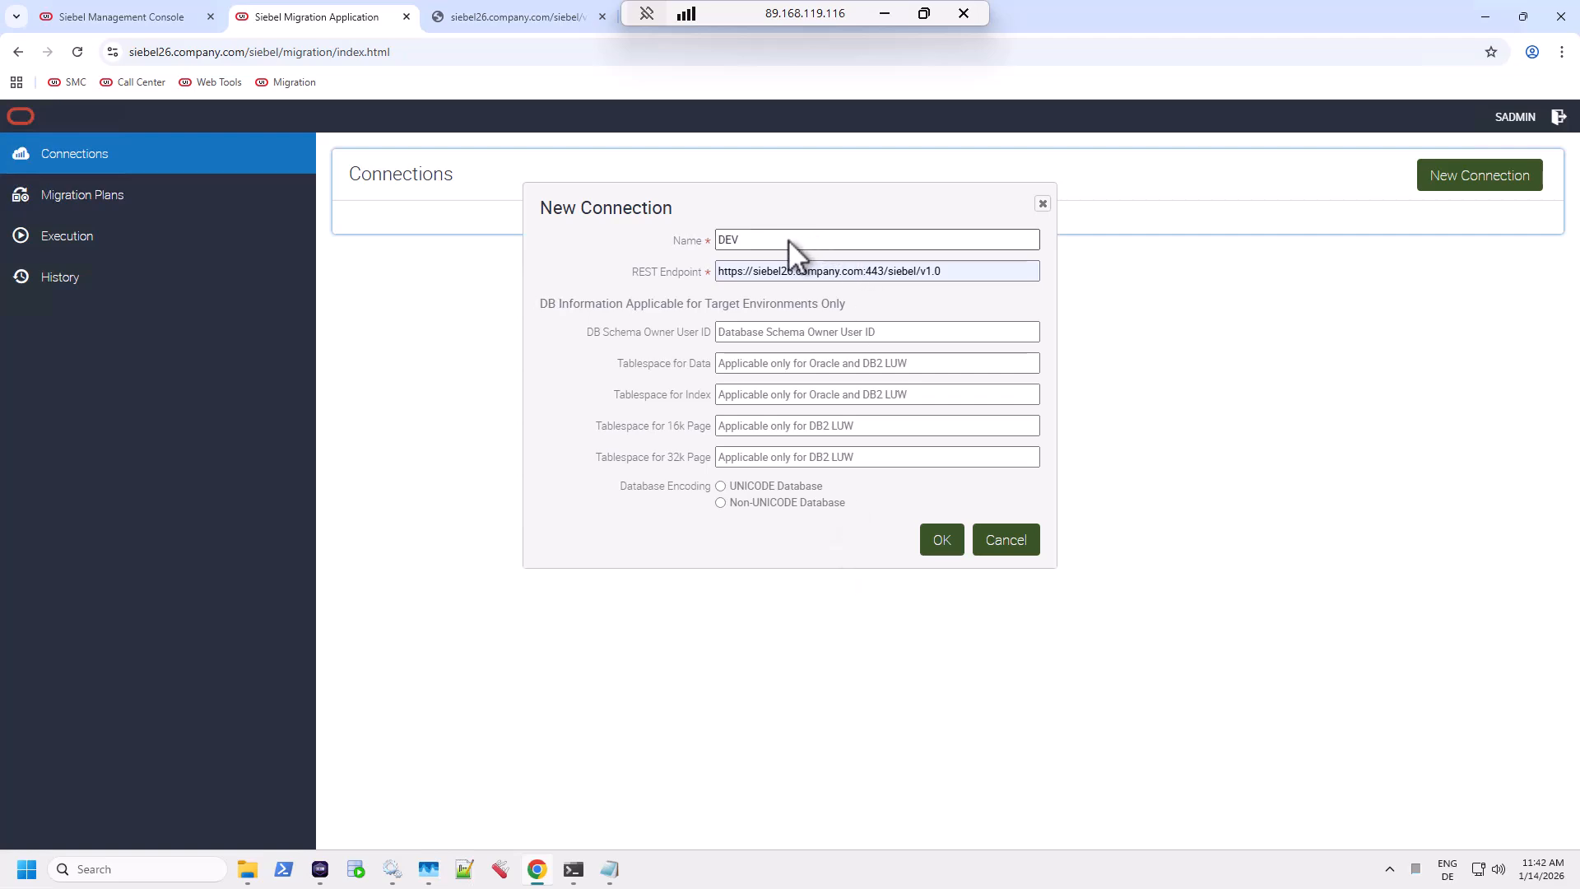
{"action": "left_click", "coordinate": [948, 539]}
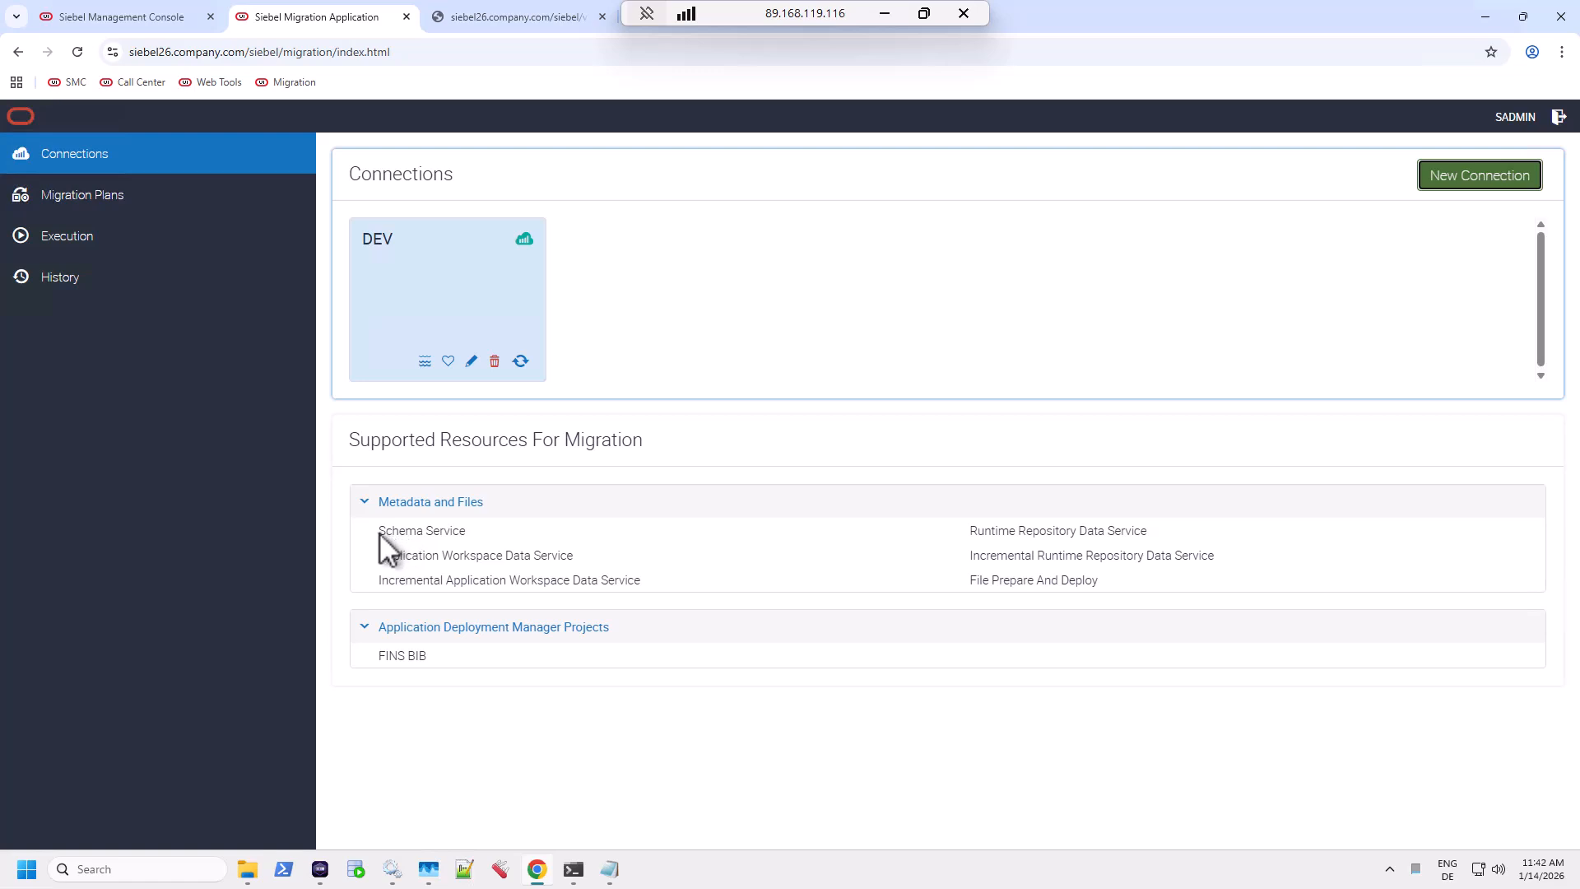
Highlight DEV's supported Metadata and Files resources, such as Runtime Repository Data Service.
{"action": "left_click_drag", "start_coordinate": [378, 531], "coordinate": [1104, 580]}
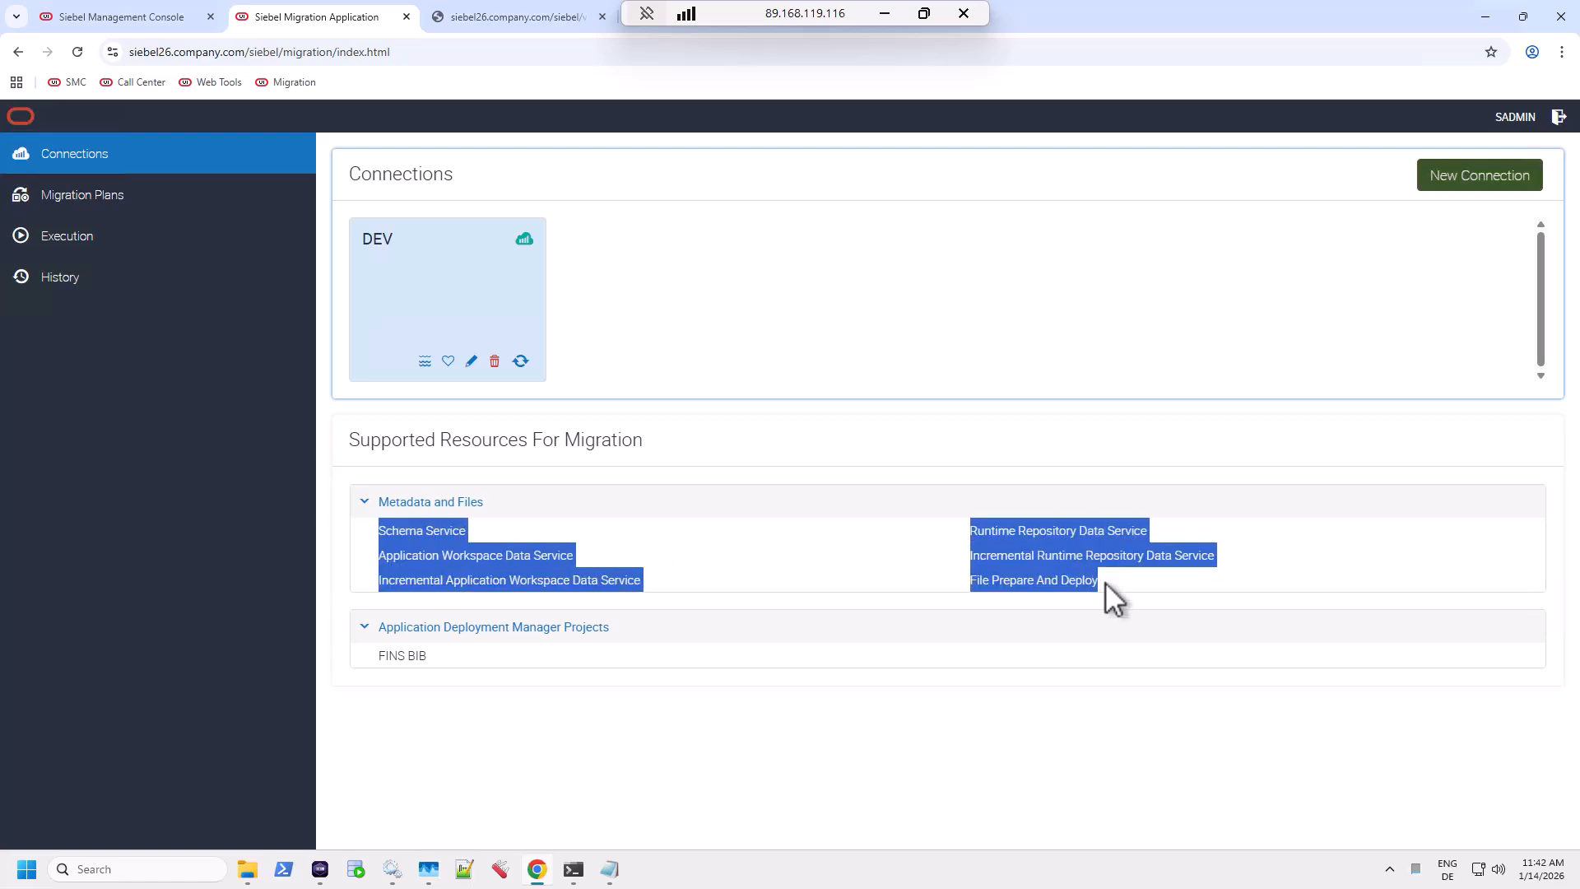
{"action": "left_click", "coordinate": [1104, 581]}
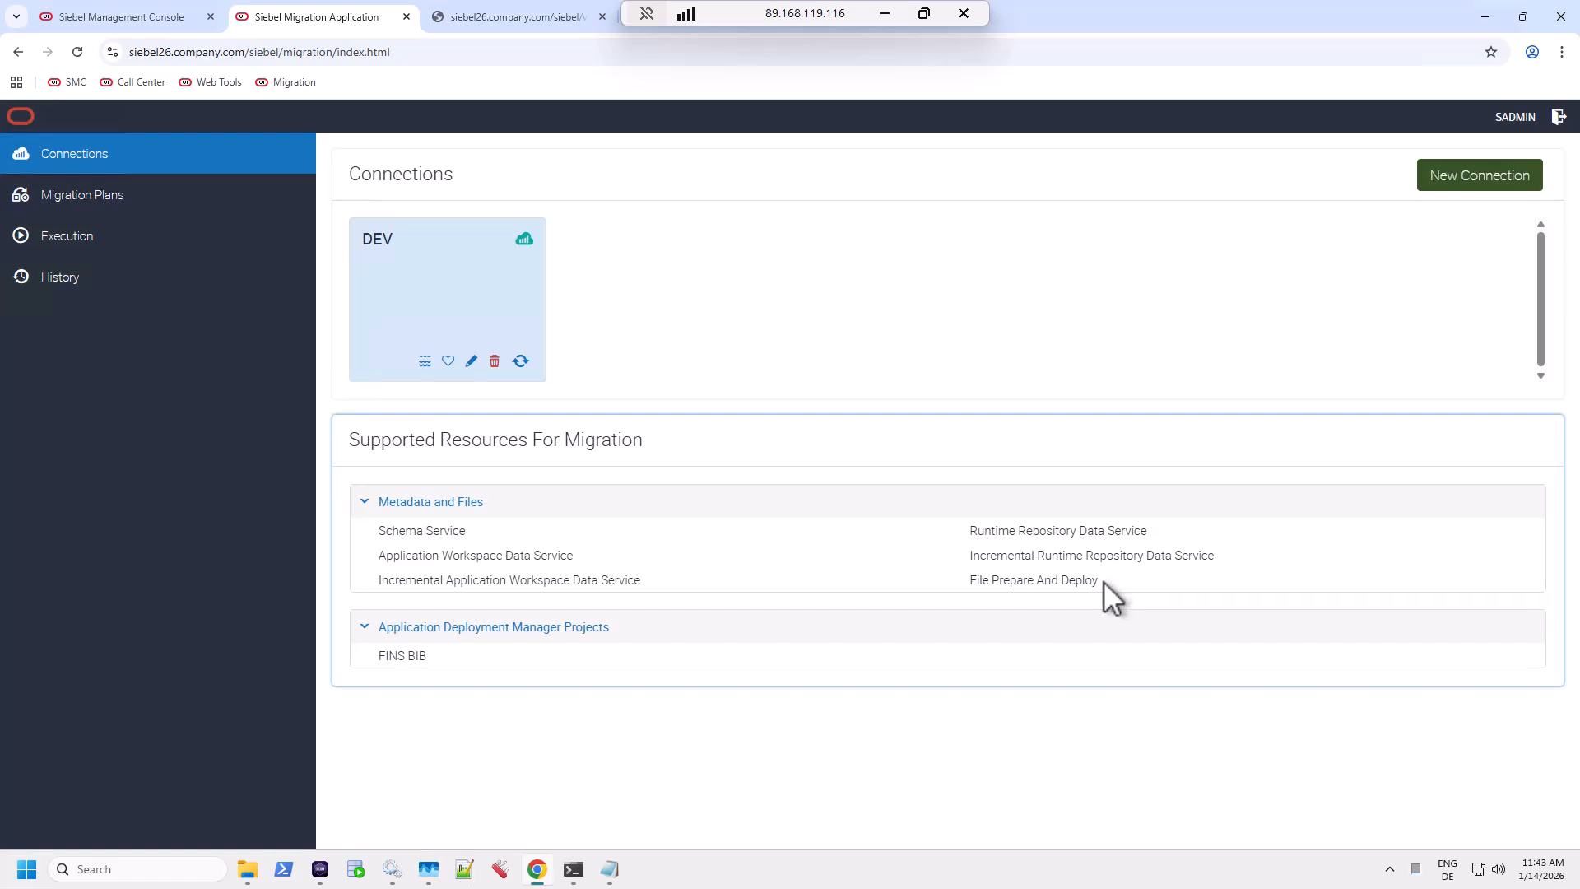
{"action": "left_click_drag", "start_coordinate": [1103, 581], "coordinate": [607, 554]}
{"action": "left_click", "coordinate": [584, 569]}
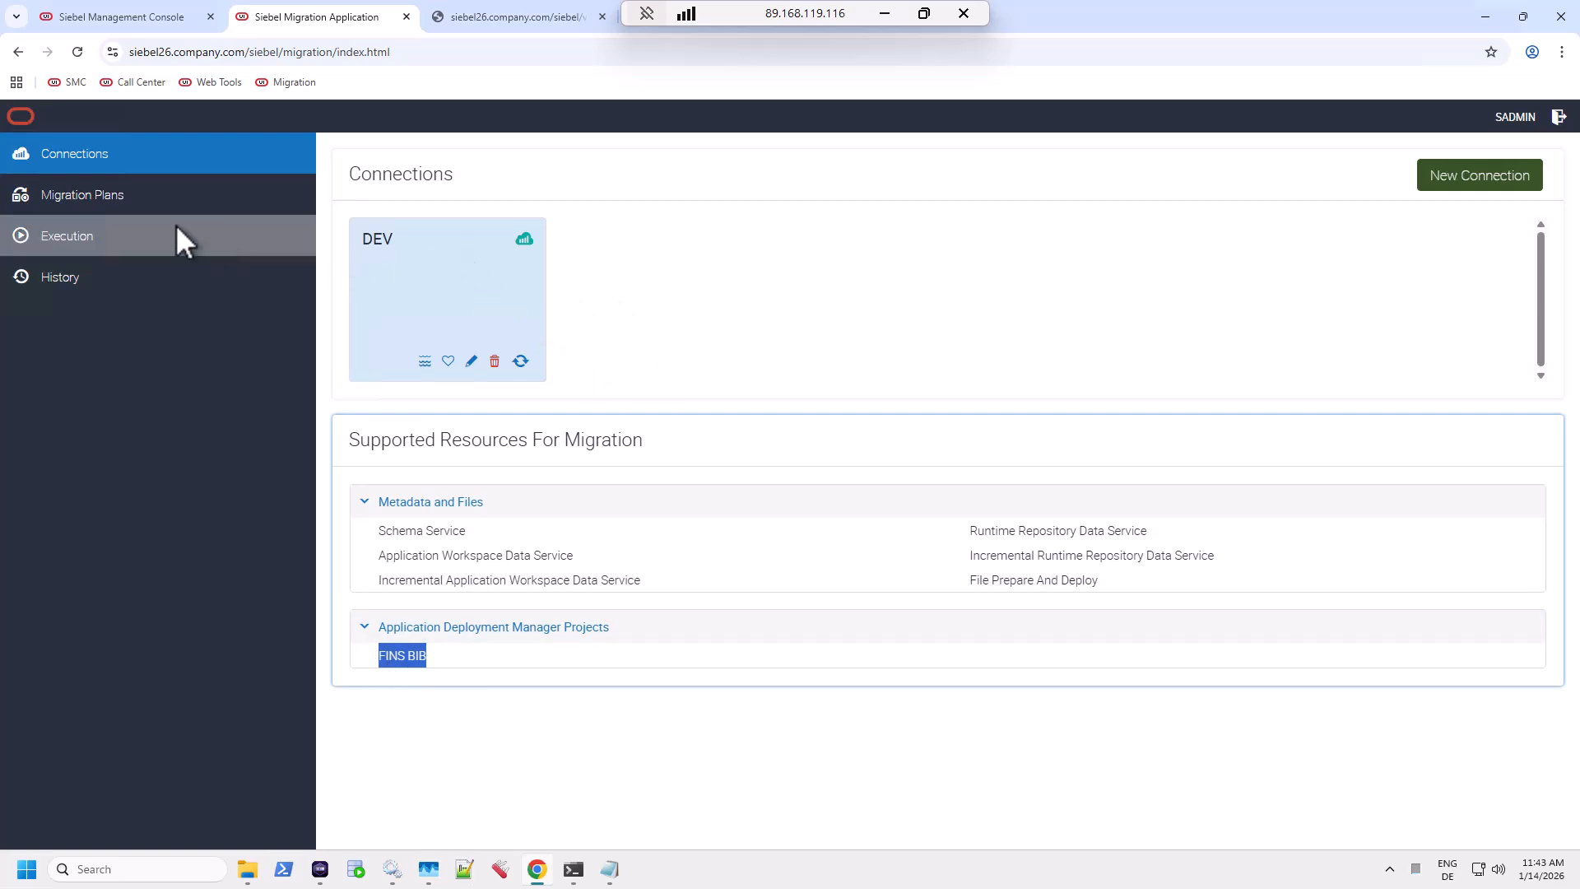
Create the migration plan Full RR Export, described 'full', and drag DEV into Source.
{"action": "left_click", "coordinate": [129, 194]}
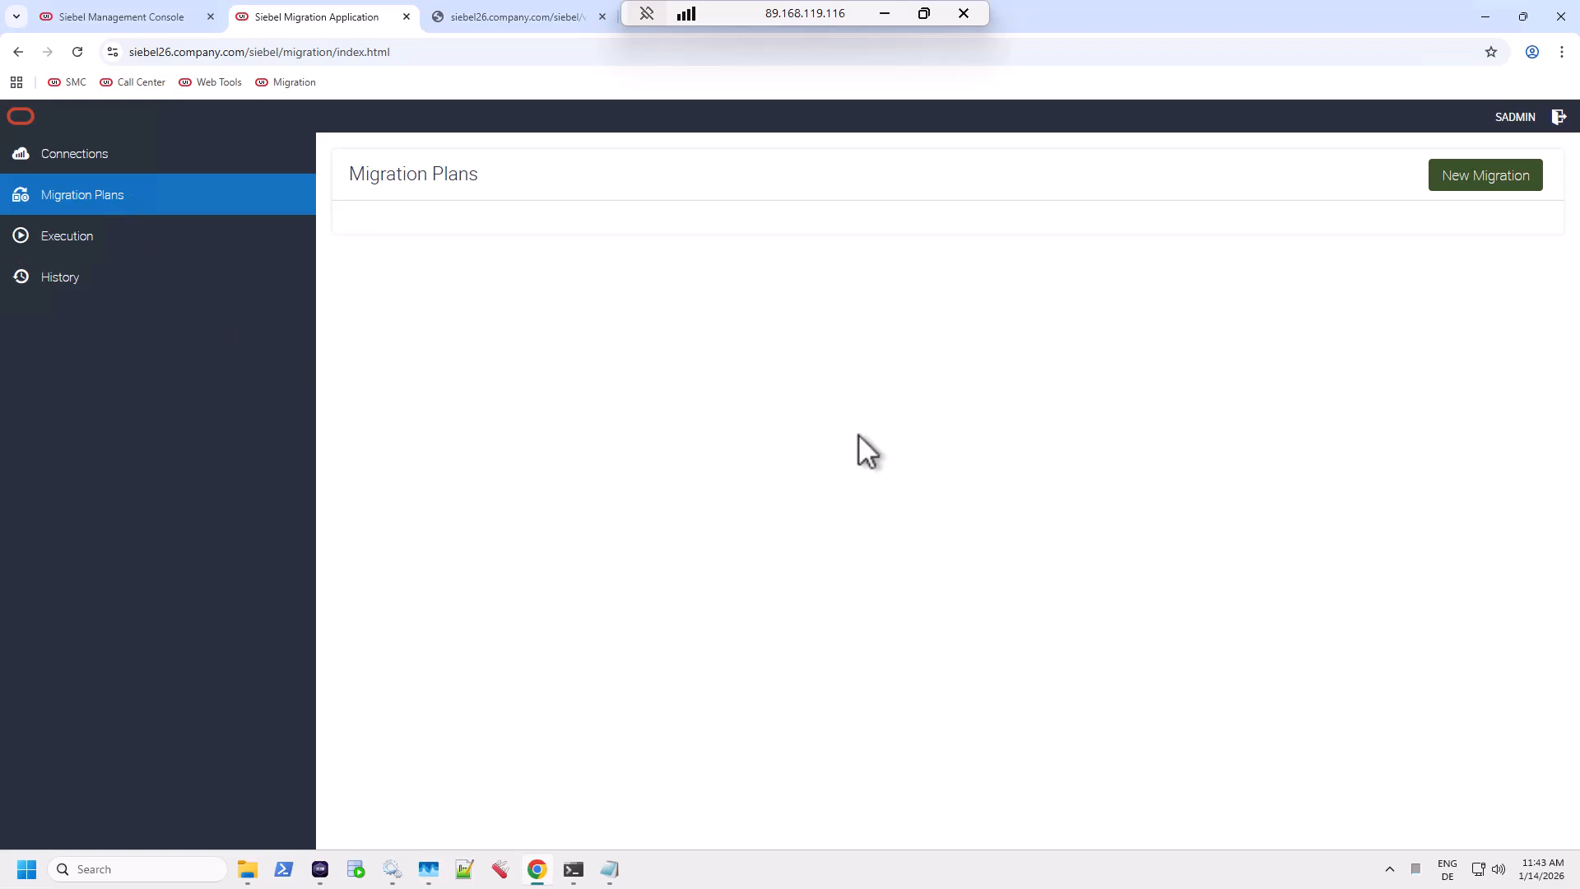
{"action": "left_click", "coordinate": [1483, 175]}
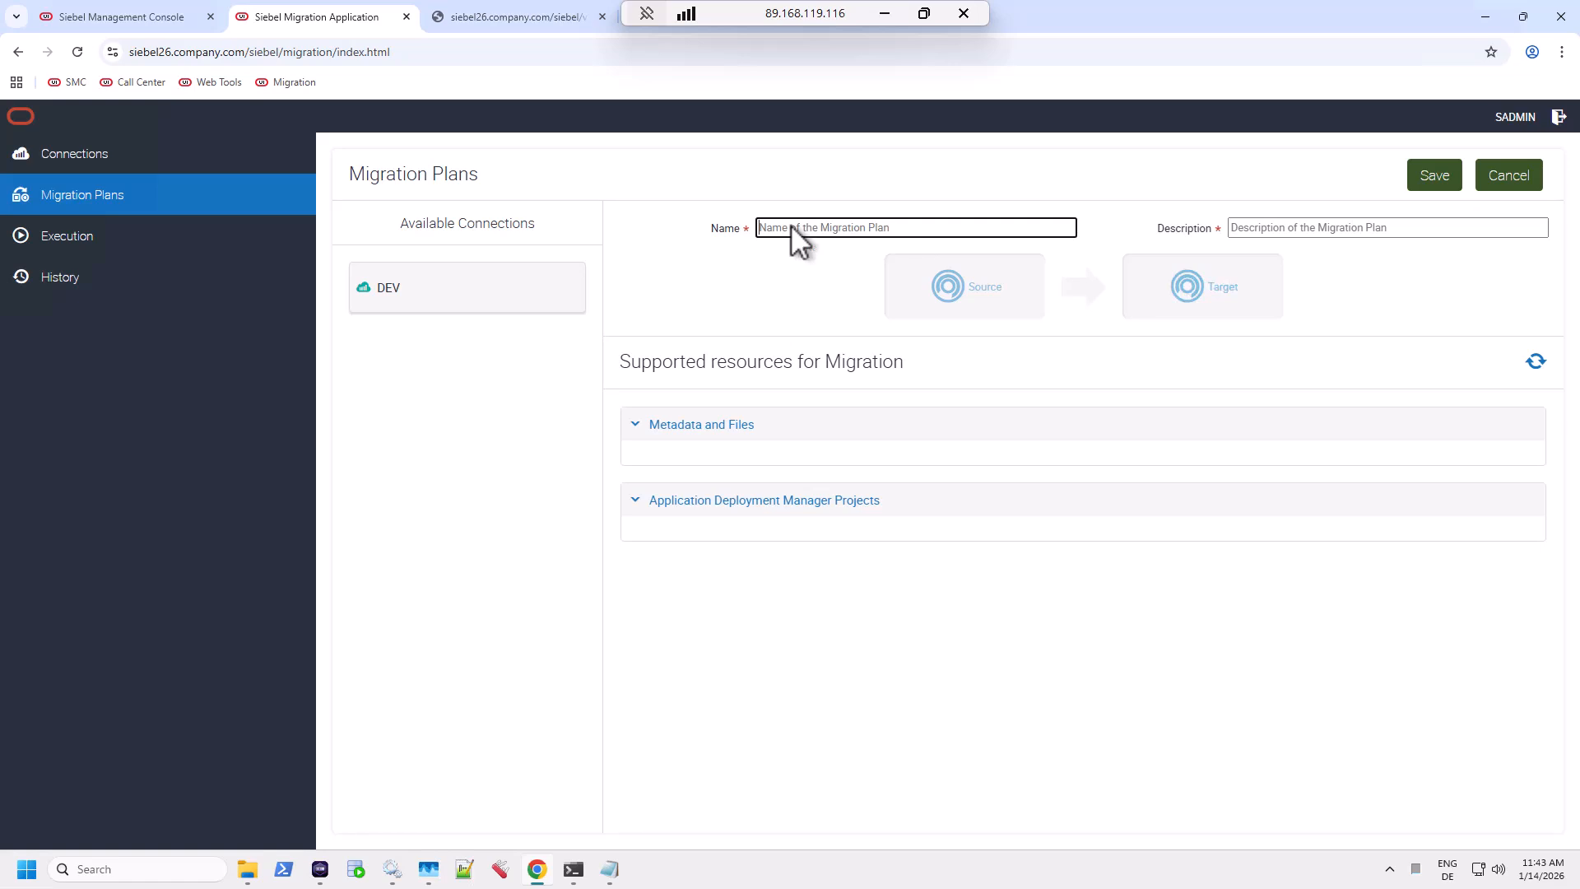
{"action": "type", "text": "Full RR Export"}
{"action": "left_click", "coordinate": [1289, 231]}
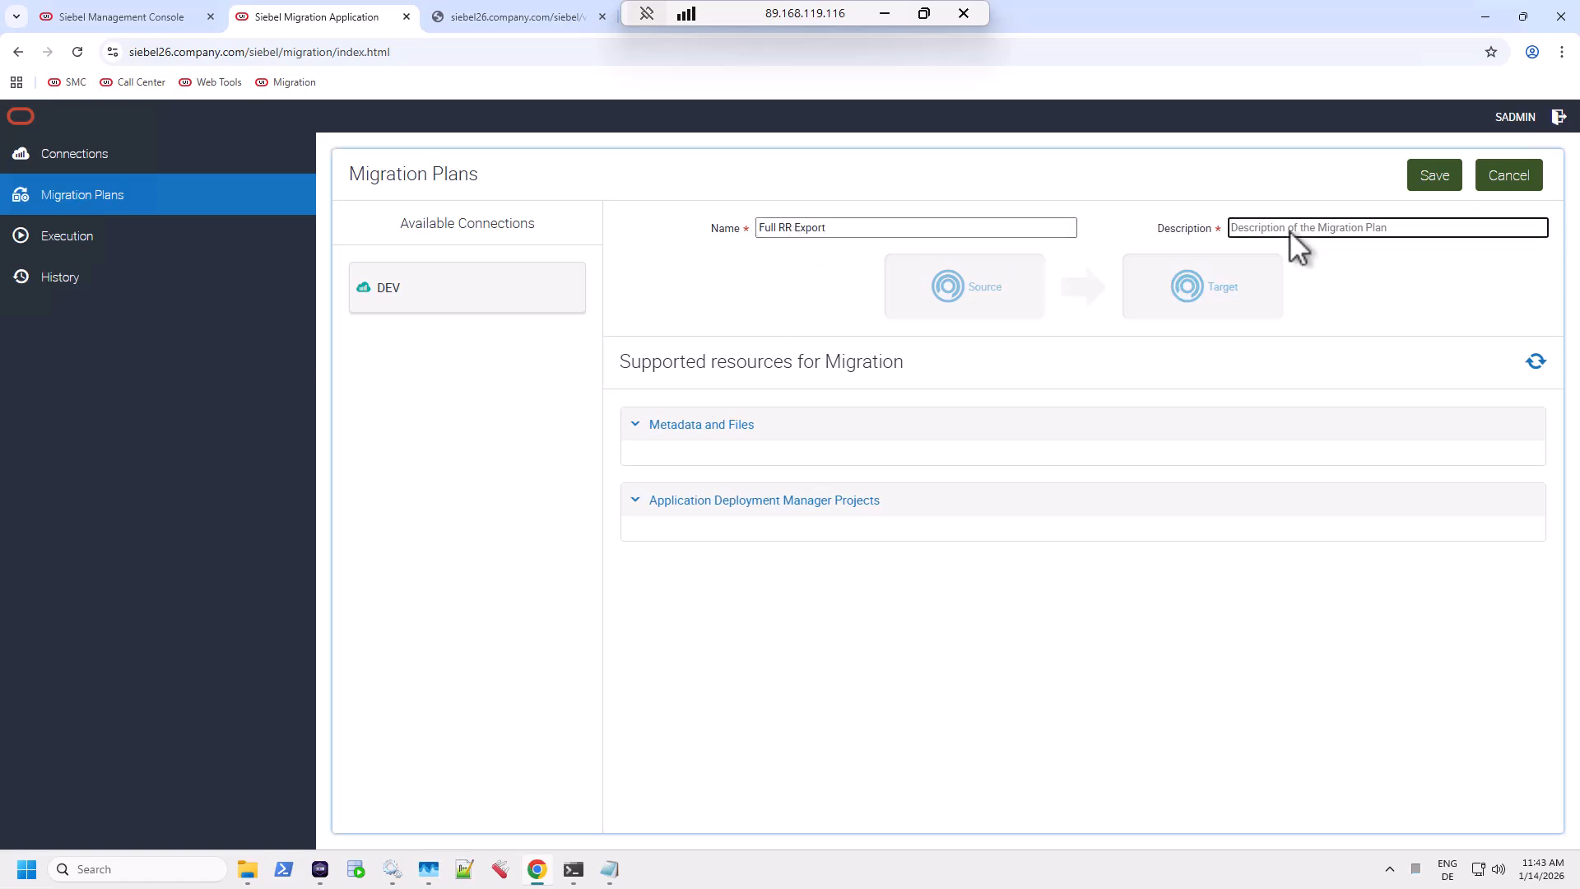
{"action": "type", "text": "fu"}
{"action": "key", "text": "BackSpace"}
{"action": "key", "text": "BackSpace"}
{"action": "key", "text": "BackSpace"}
{"action": "type", "text": "f"}
{"action": "left_click_drag", "start_coordinate": [402, 288], "coordinate": [937, 293]}
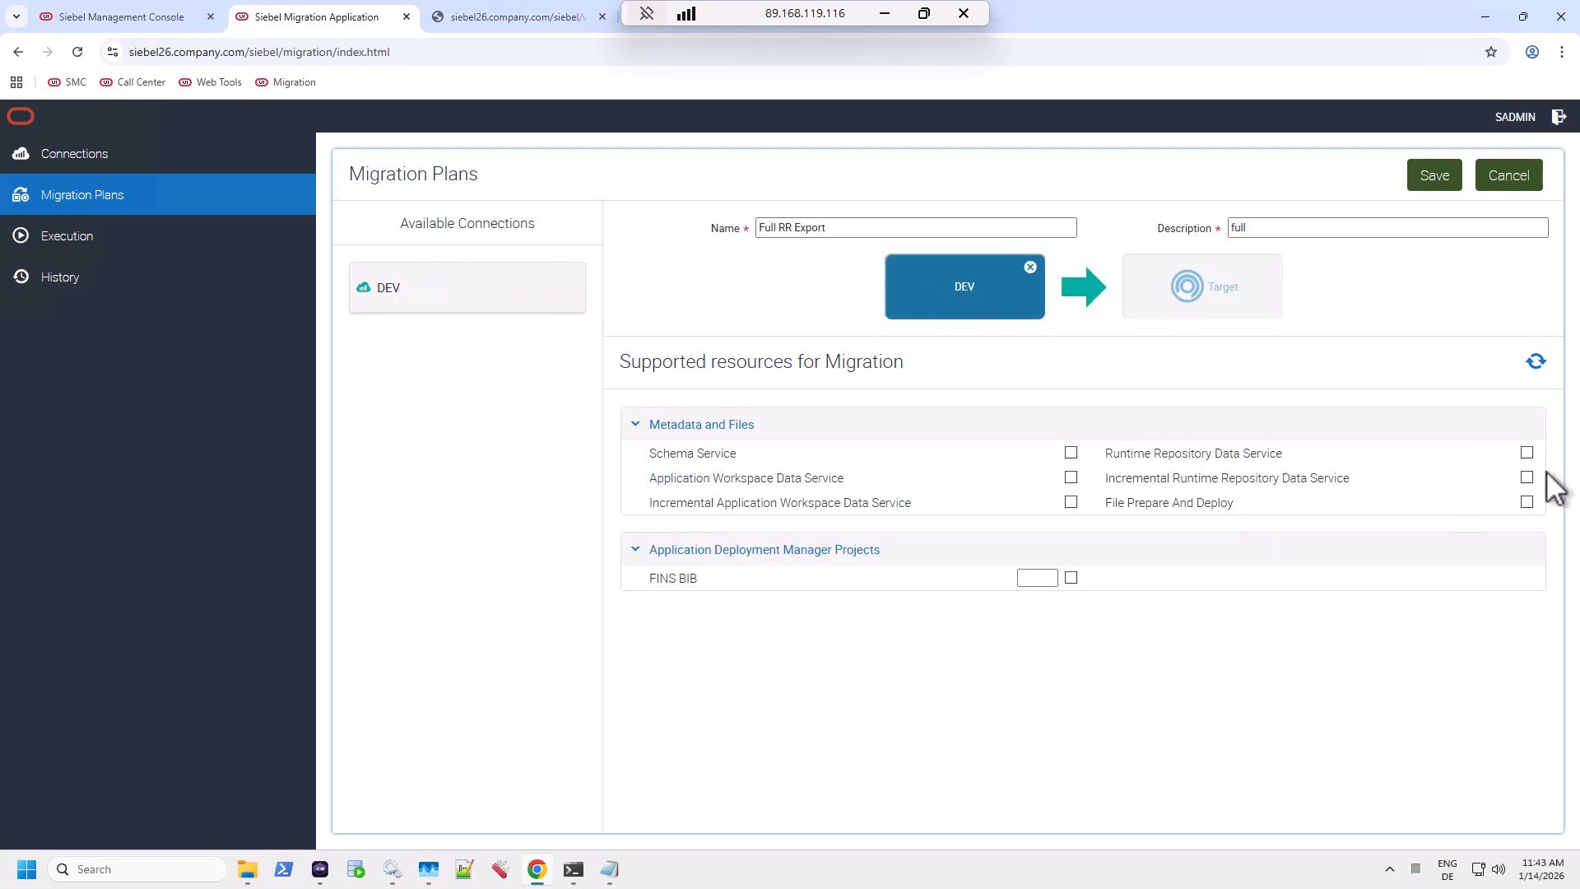
Include Schema, Application Workspace and Runtime Repository data services, save, and accept the export-only alert.
{"action": "left_click", "coordinate": [1527, 454]}
{"action": "left_click_drag", "start_coordinate": [718, 487], "coordinate": [842, 485]}
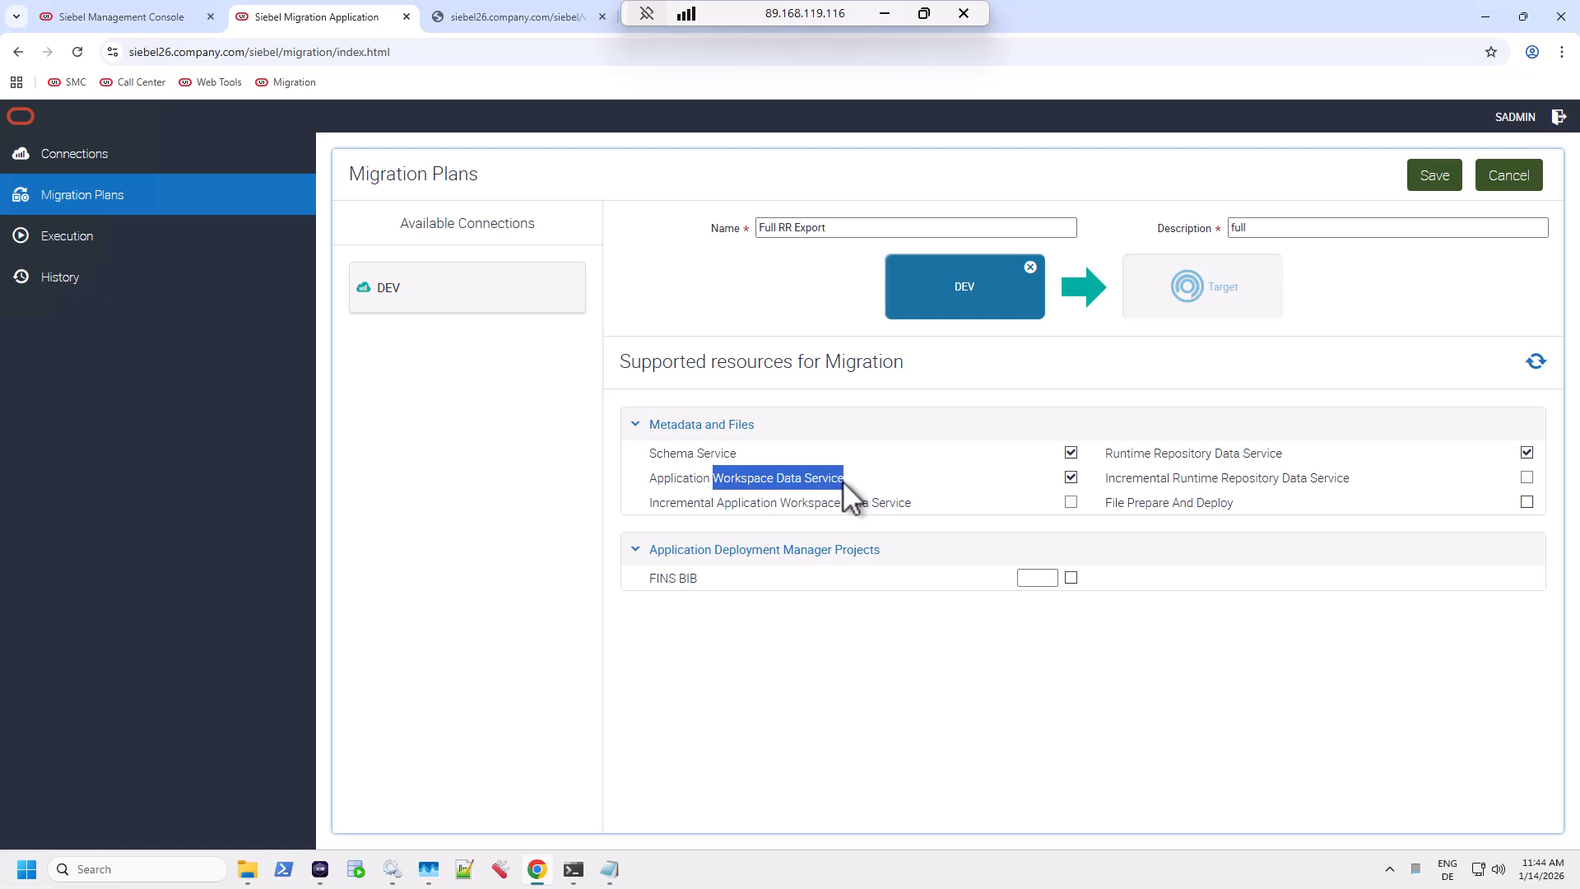
{"action": "double_click", "coordinate": [759, 480]}
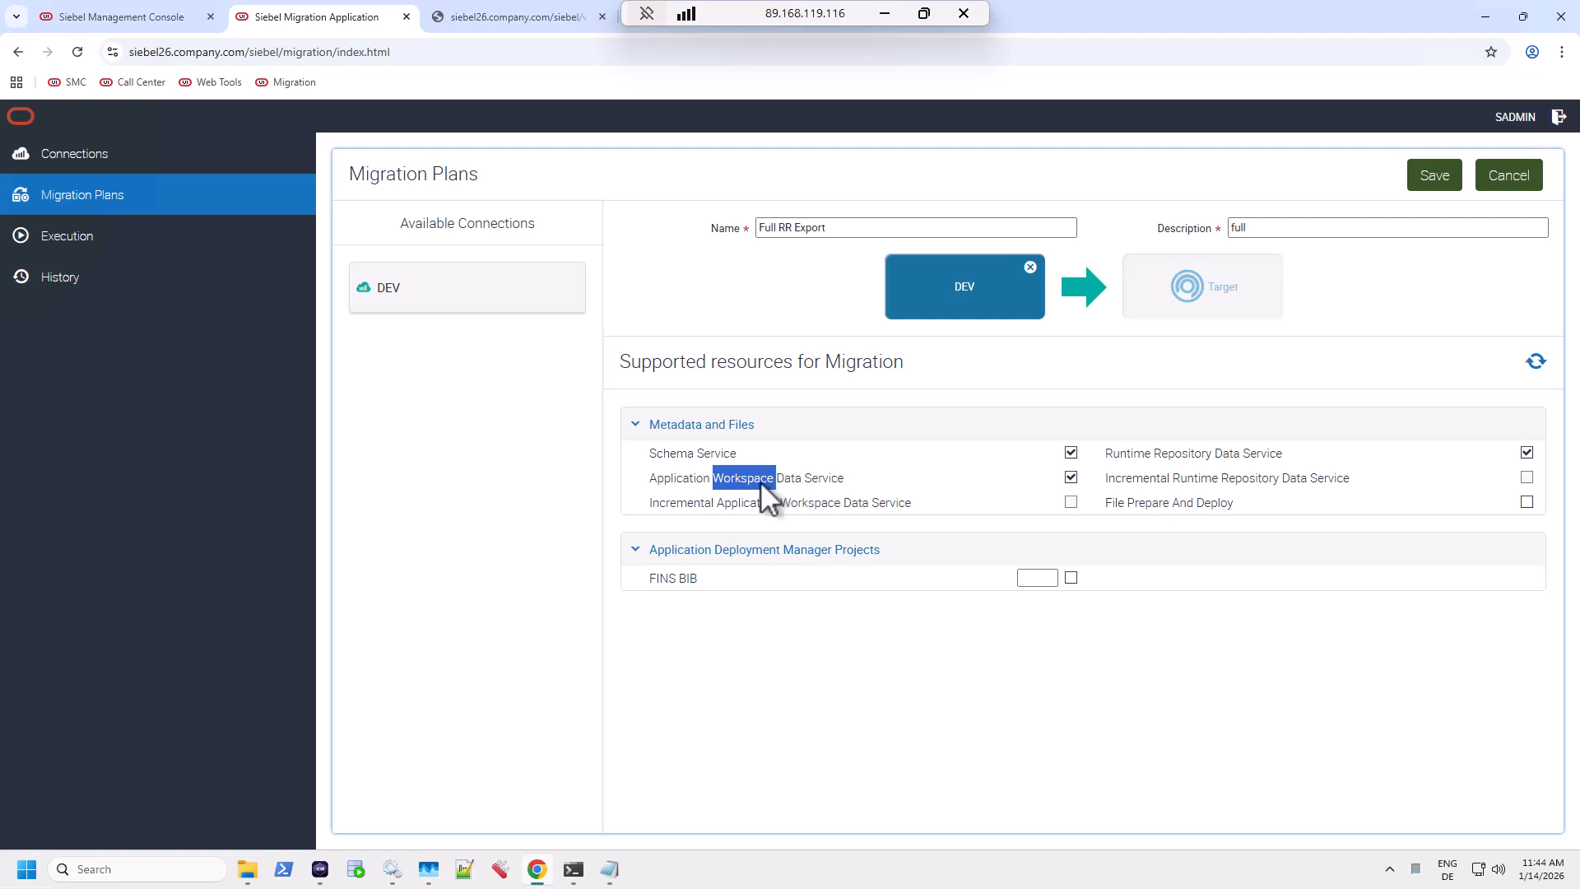
{"action": "double_click", "coordinate": [681, 480]}
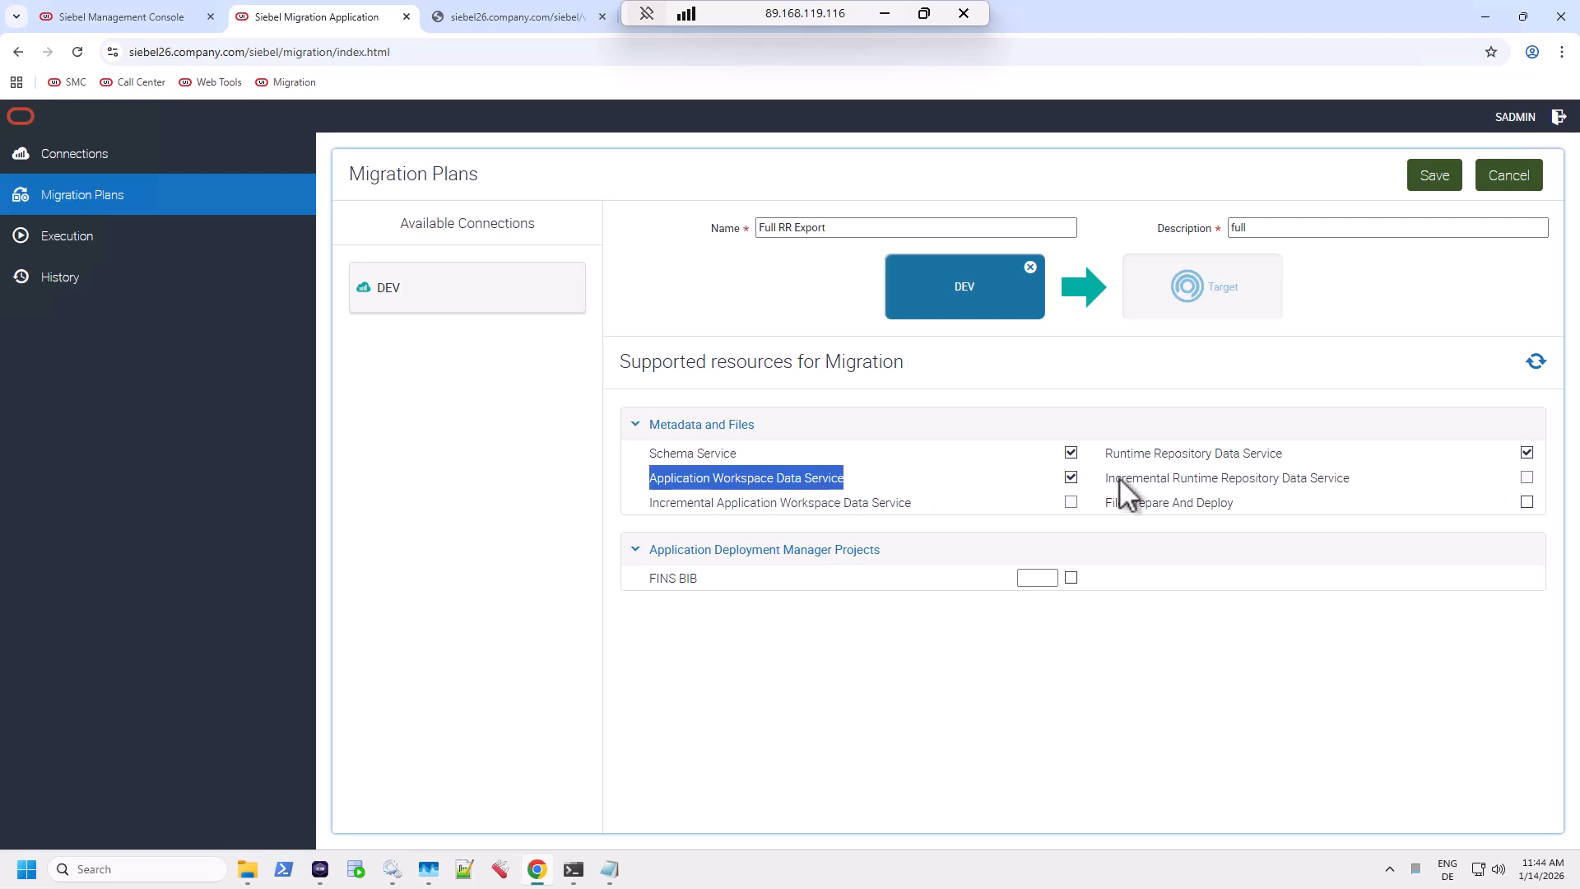
{"action": "double_click", "coordinate": [1172, 455]}
{"action": "left_click_drag", "start_coordinate": [1226, 452], "coordinate": [1281, 453]}
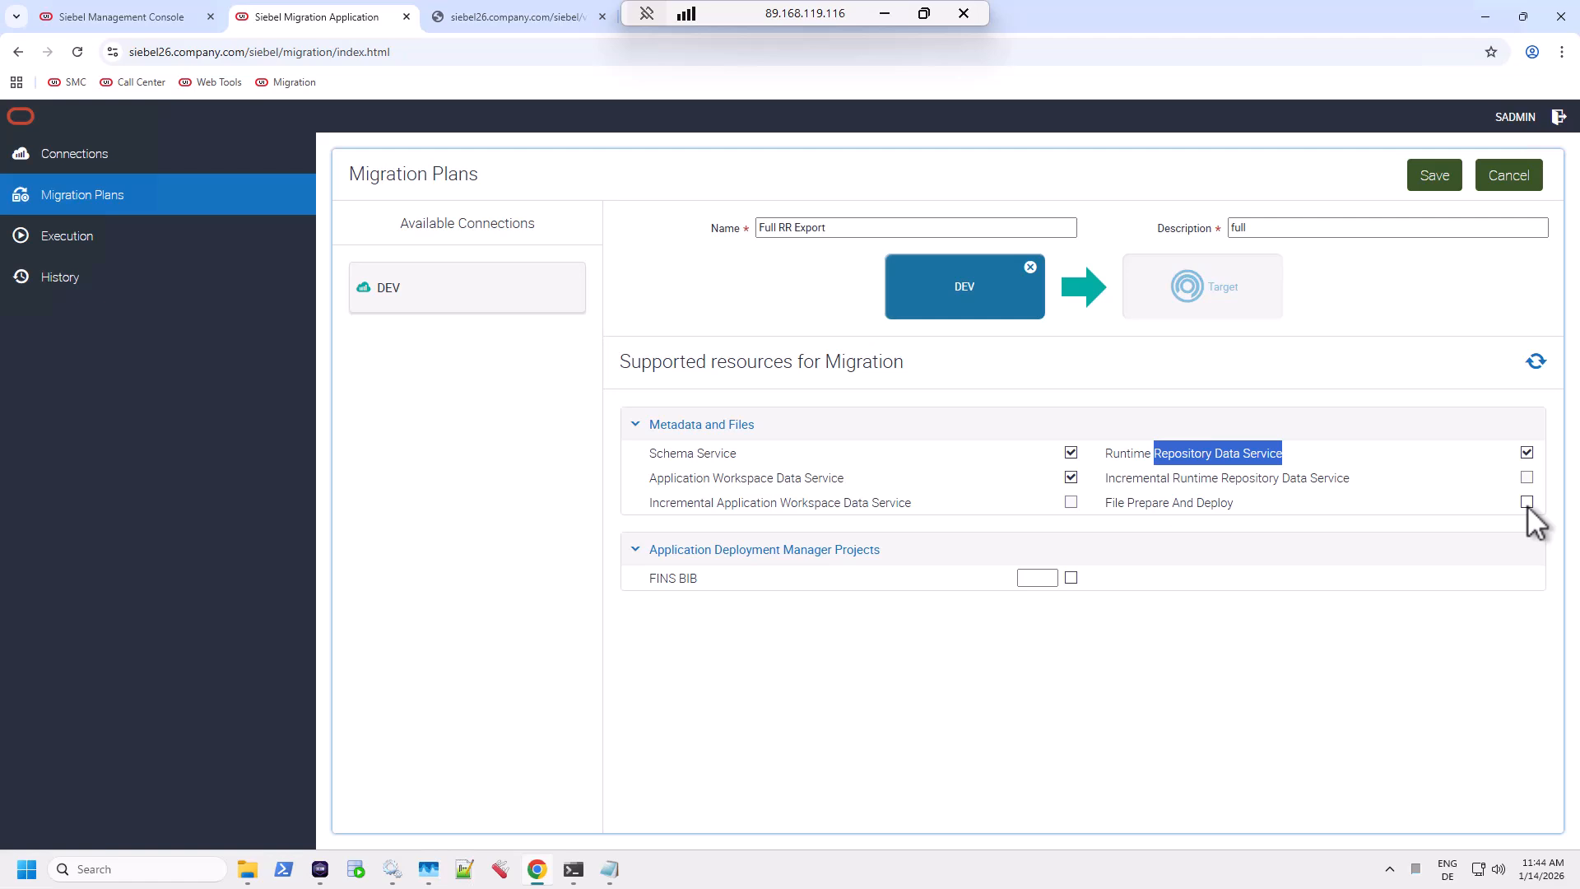
{"action": "left_click", "coordinate": [1435, 176]}
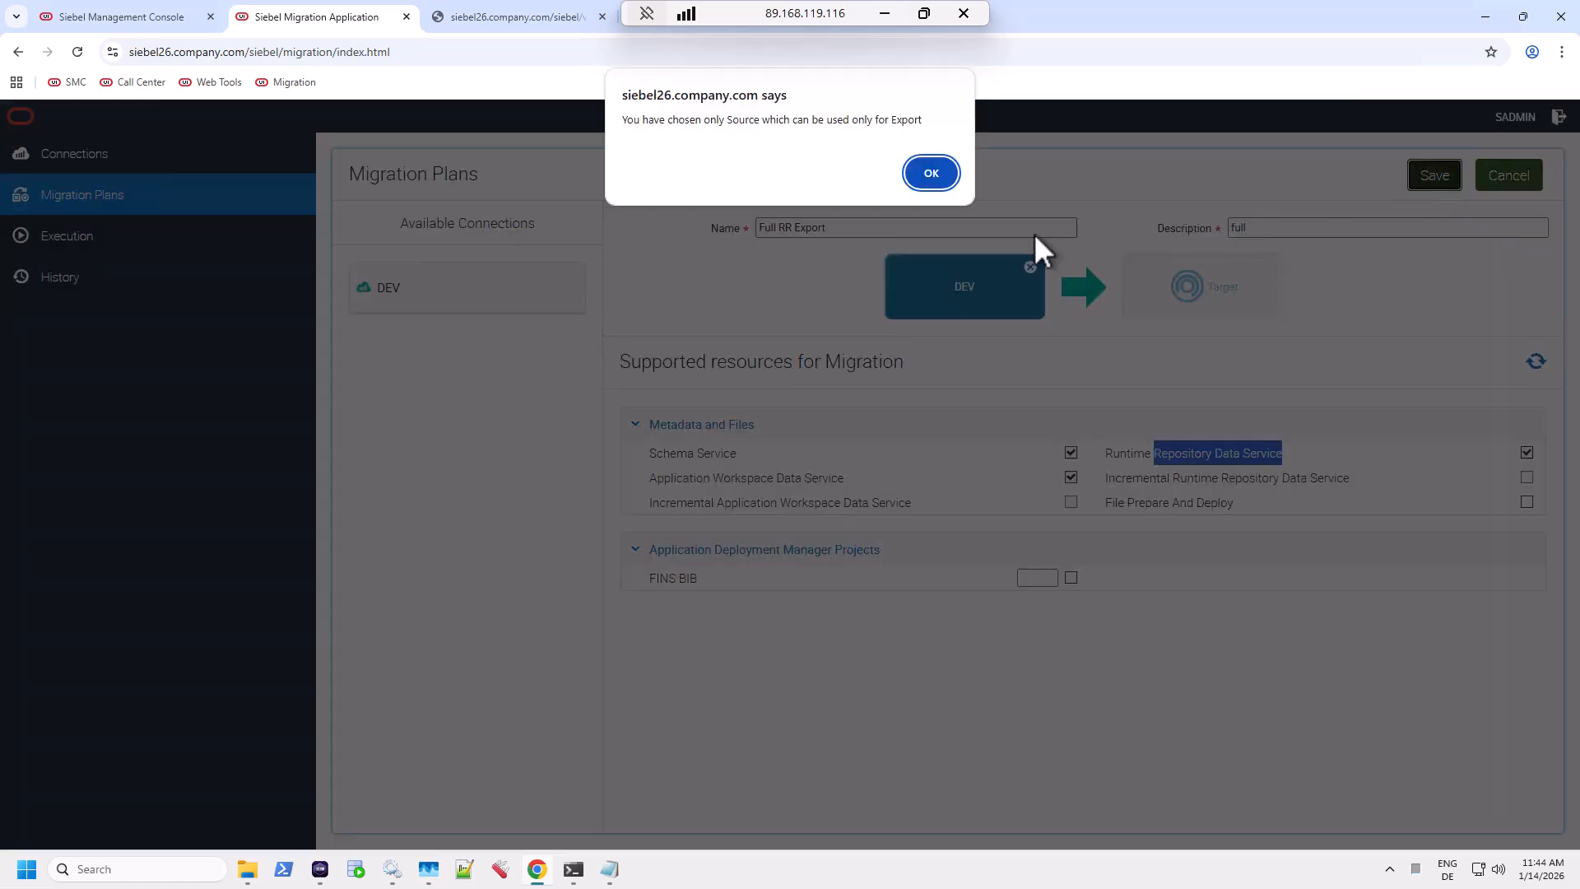
{"action": "left_click", "coordinate": [931, 174]}
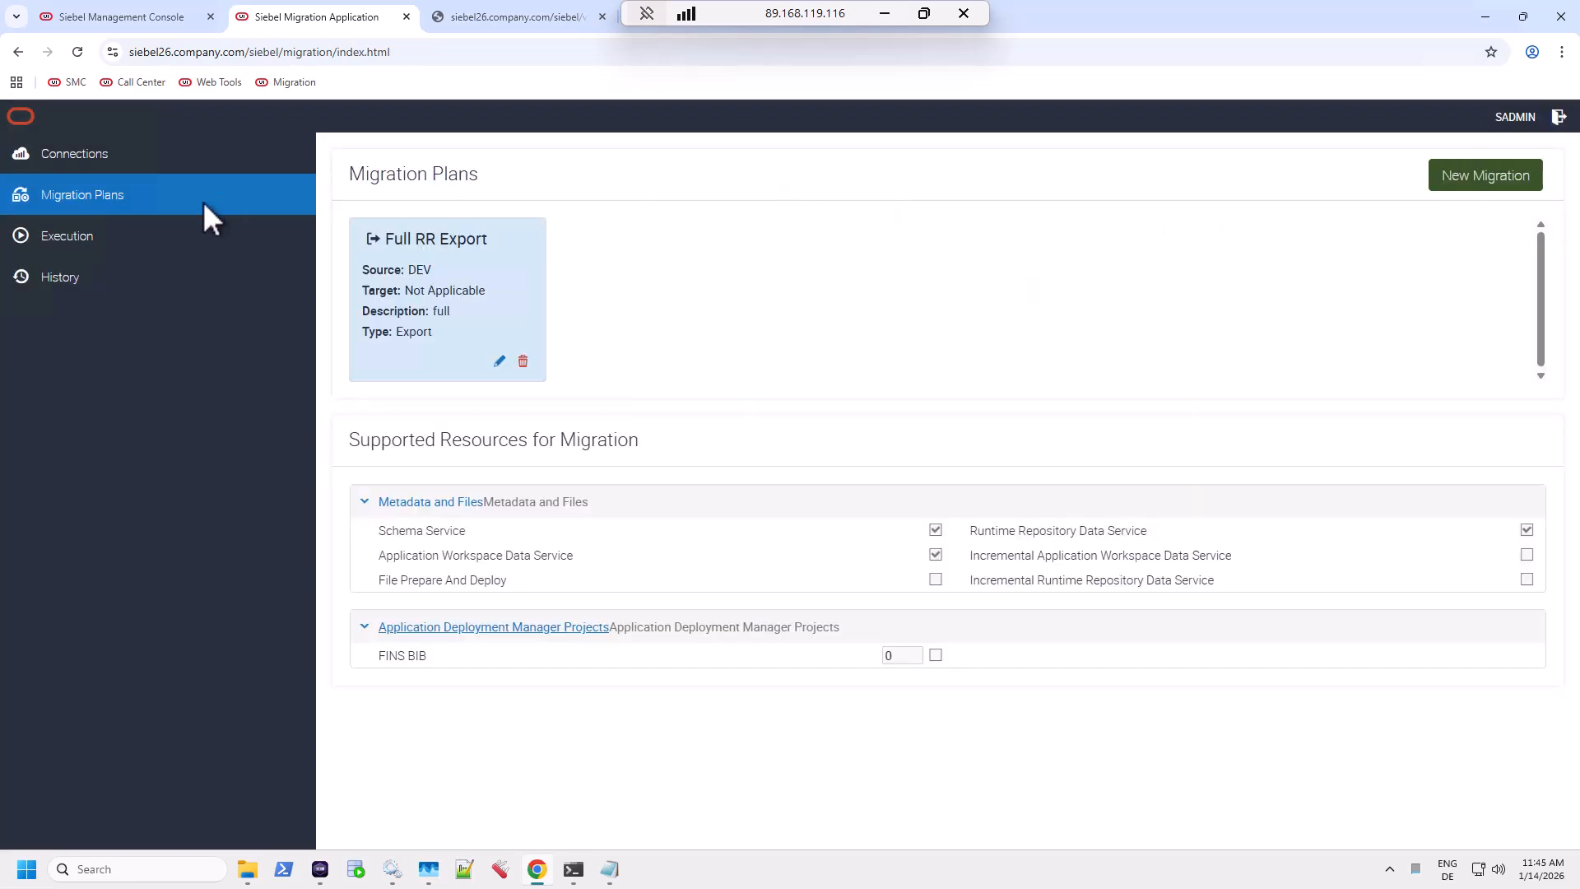
Run Full RR Export as package fullRR_2026-01-14 on branch MAIN, version 0.
{"action": "left_click", "coordinate": [143, 237]}
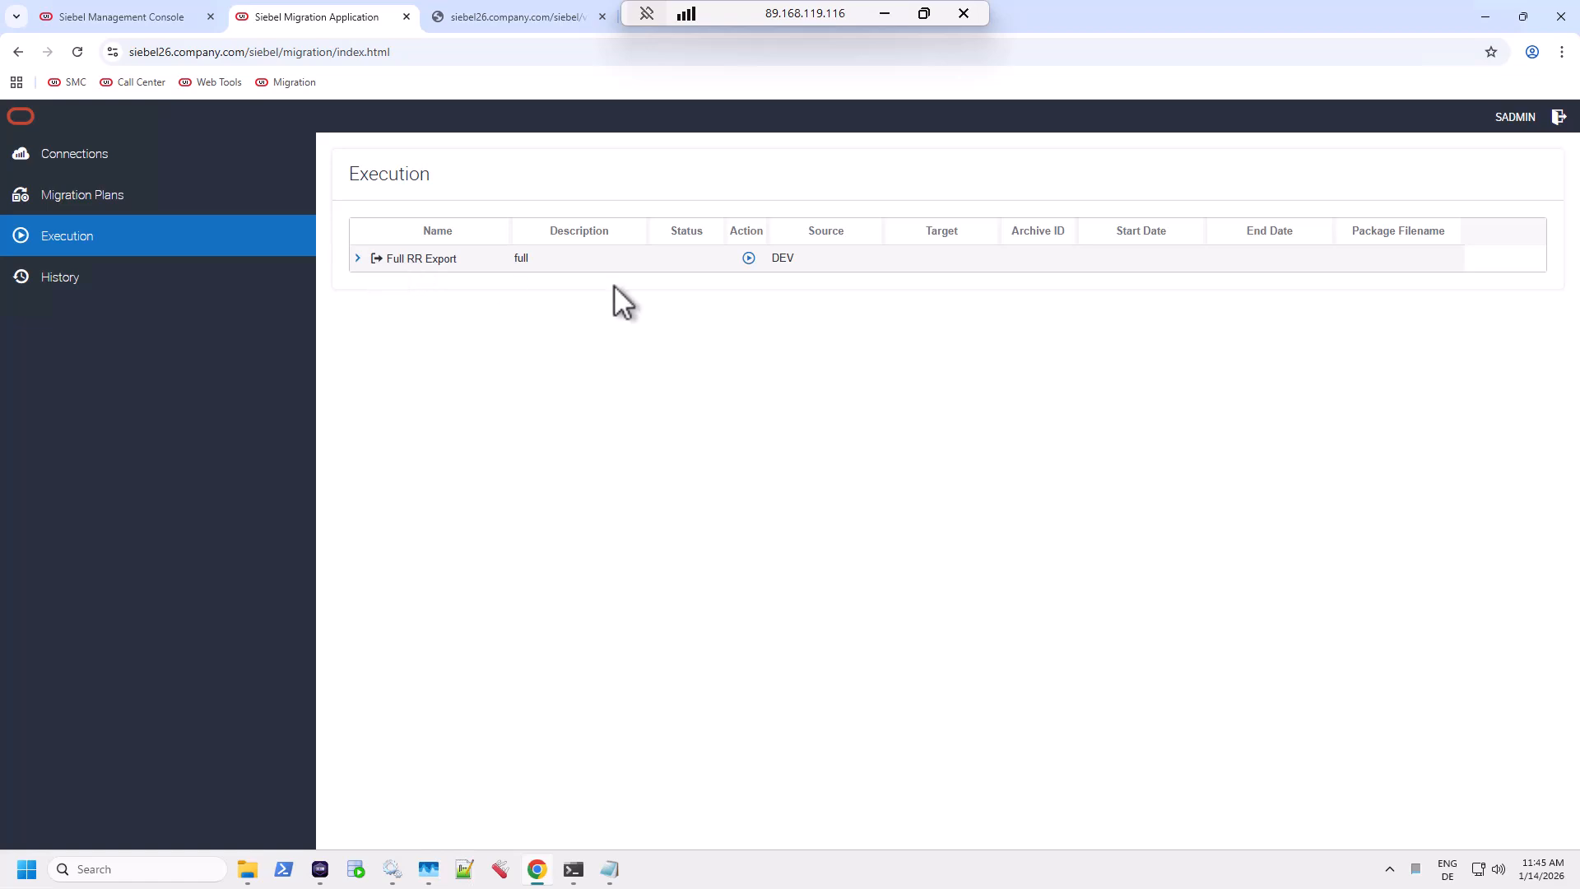
{"action": "left_click", "coordinate": [748, 259]}
{"action": "double_click", "coordinate": [763, 235]}
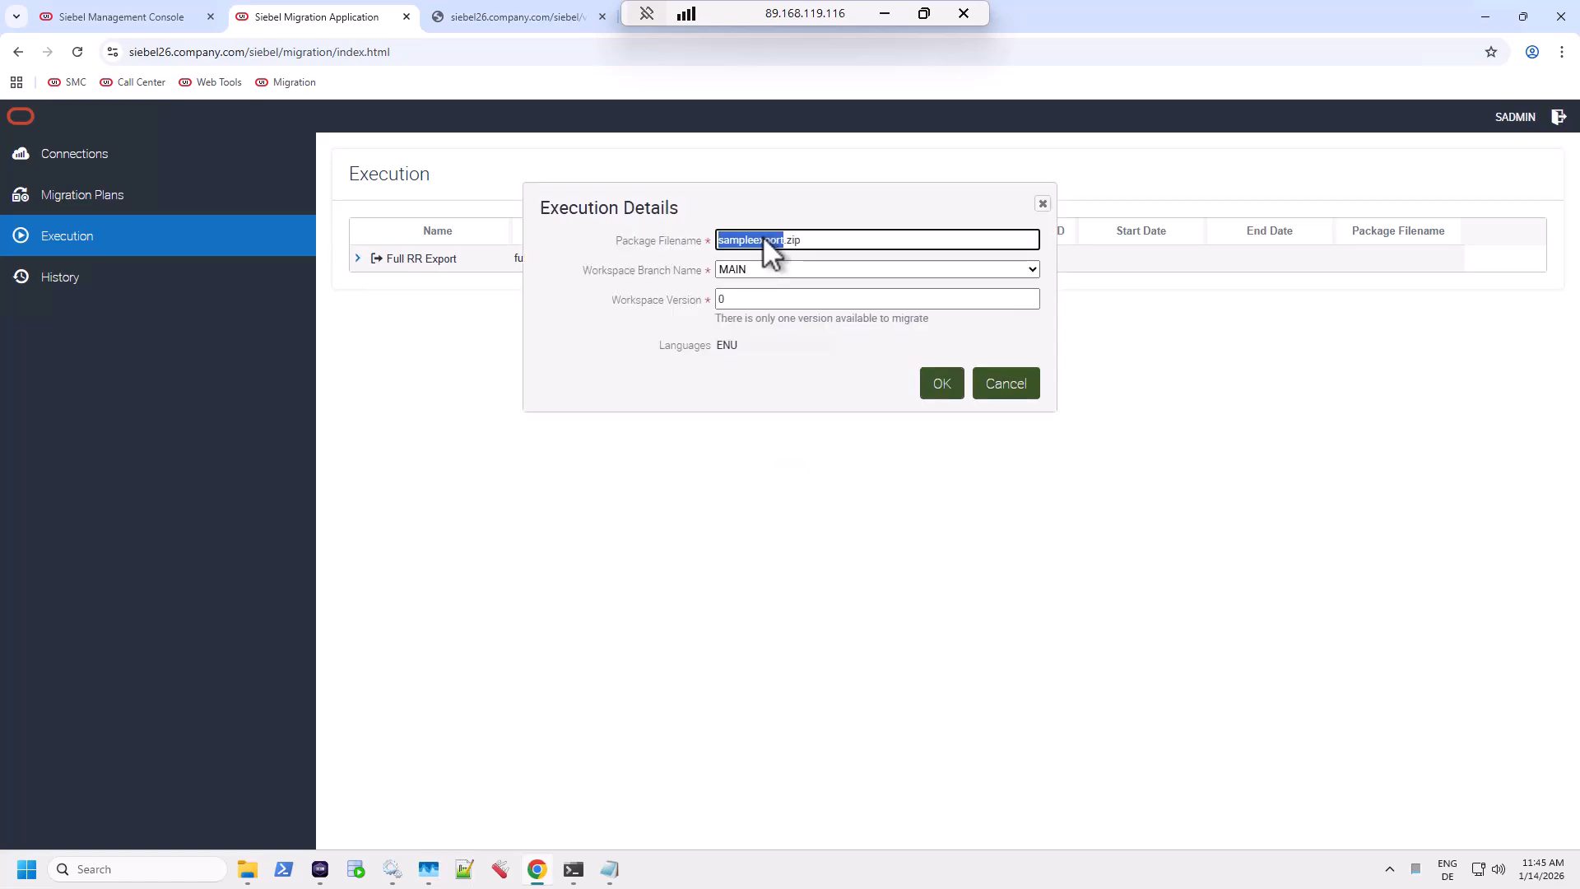
{"action": "type", "text": "fullRR_2026-01-14"}
{"action": "left_click", "coordinate": [770, 263]}
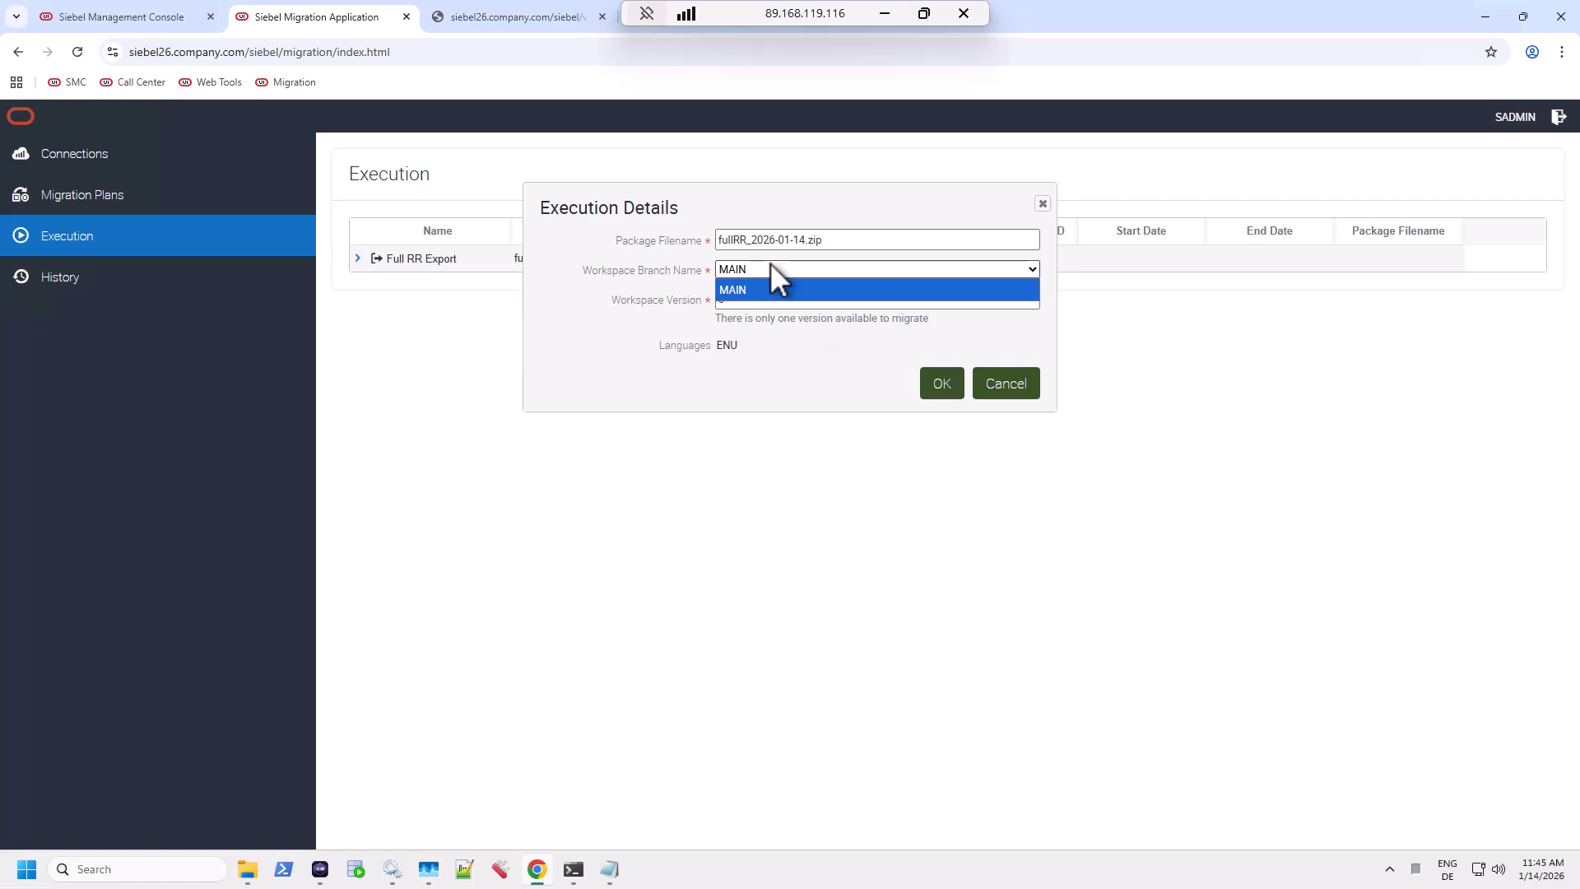
{"action": "left_click", "coordinate": [775, 288]}
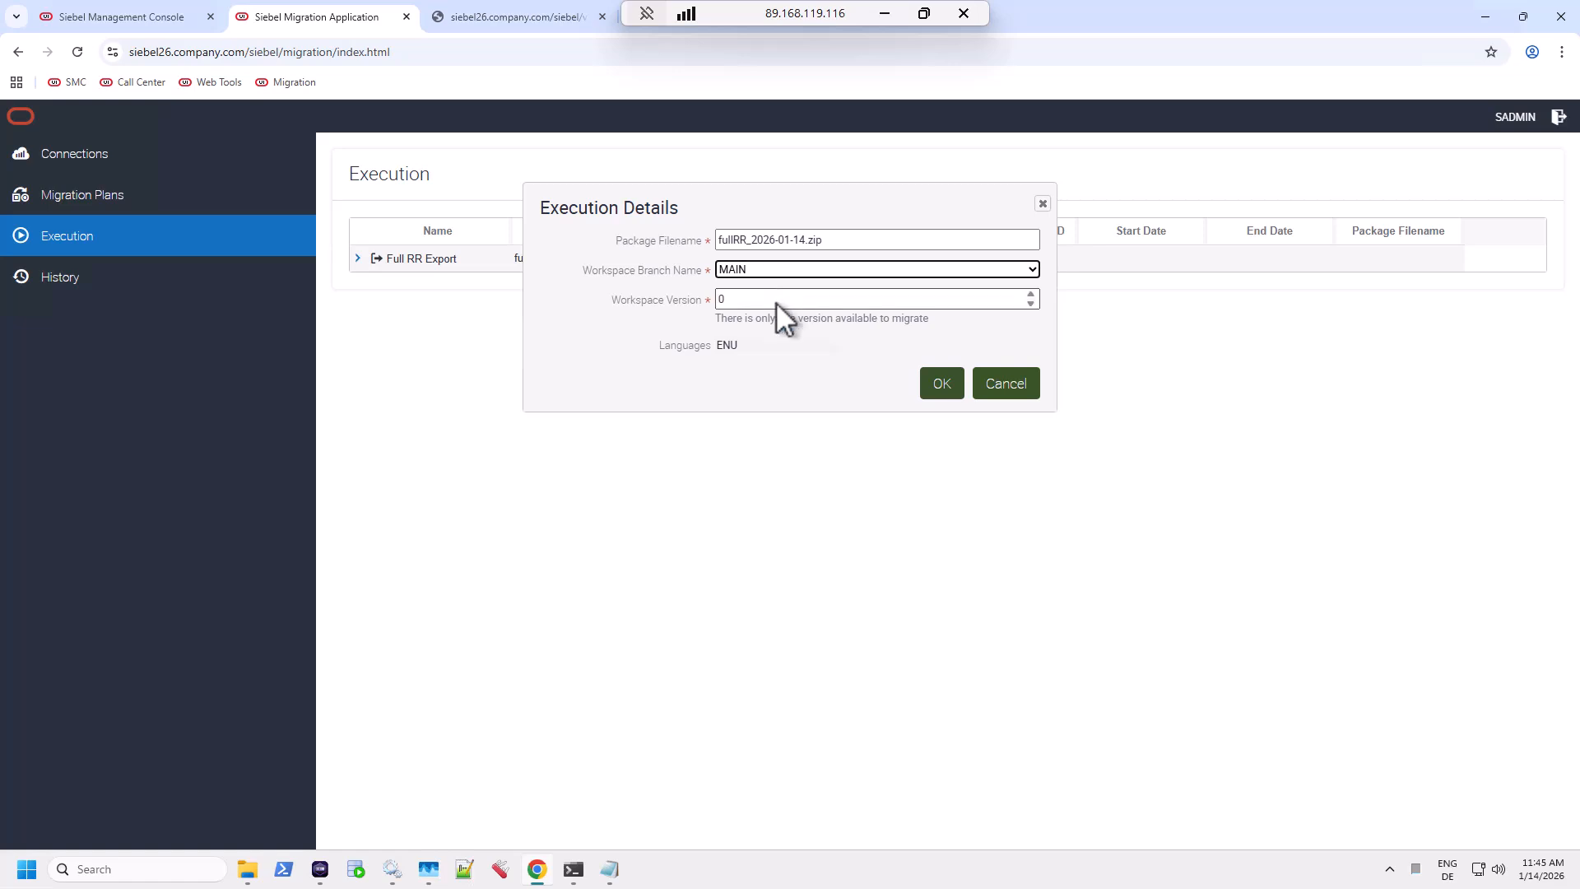
{"action": "left_click", "coordinate": [775, 302]}
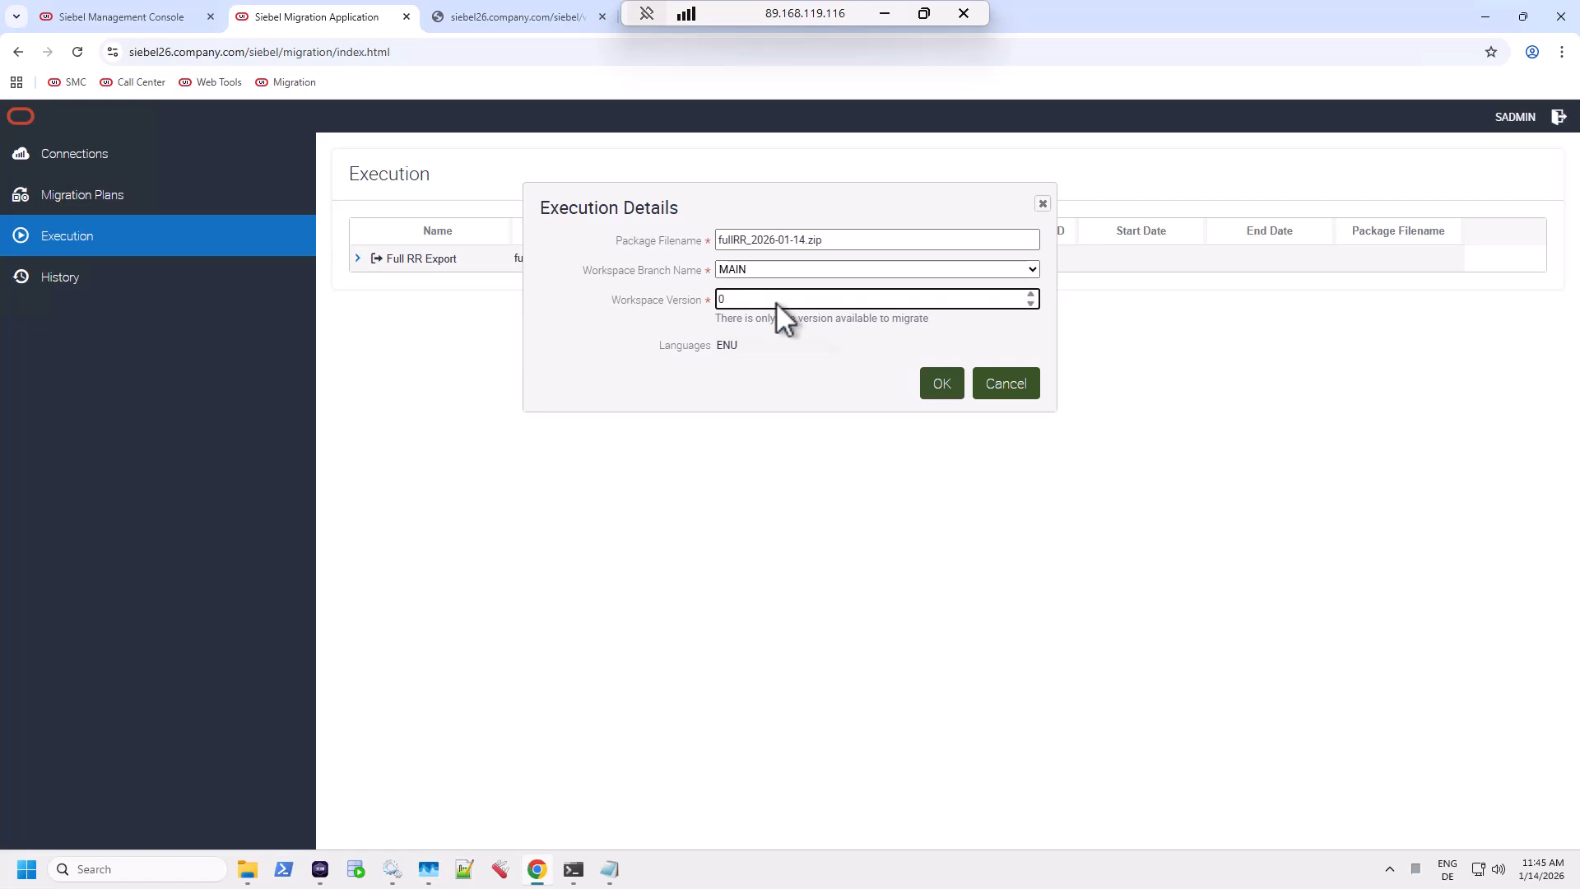
{"action": "left_click", "coordinate": [941, 384]}
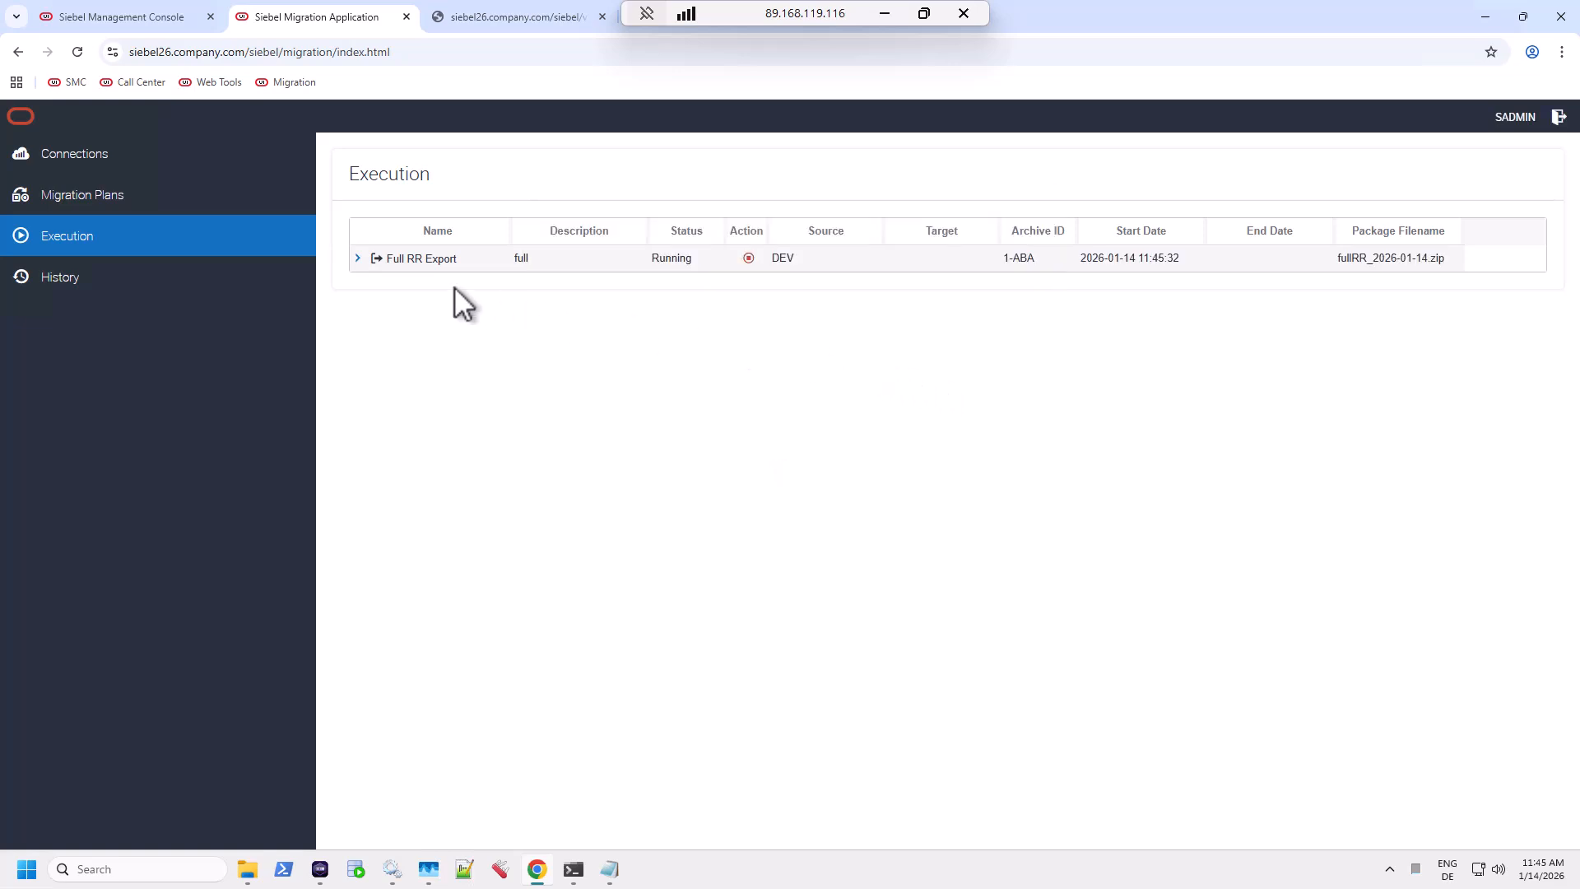
Expand the Full RR Export run and open the succeeded FullSeedExport step's log, showing S_LST_OF_VAL exported.
{"action": "left_click", "coordinate": [356, 258]}
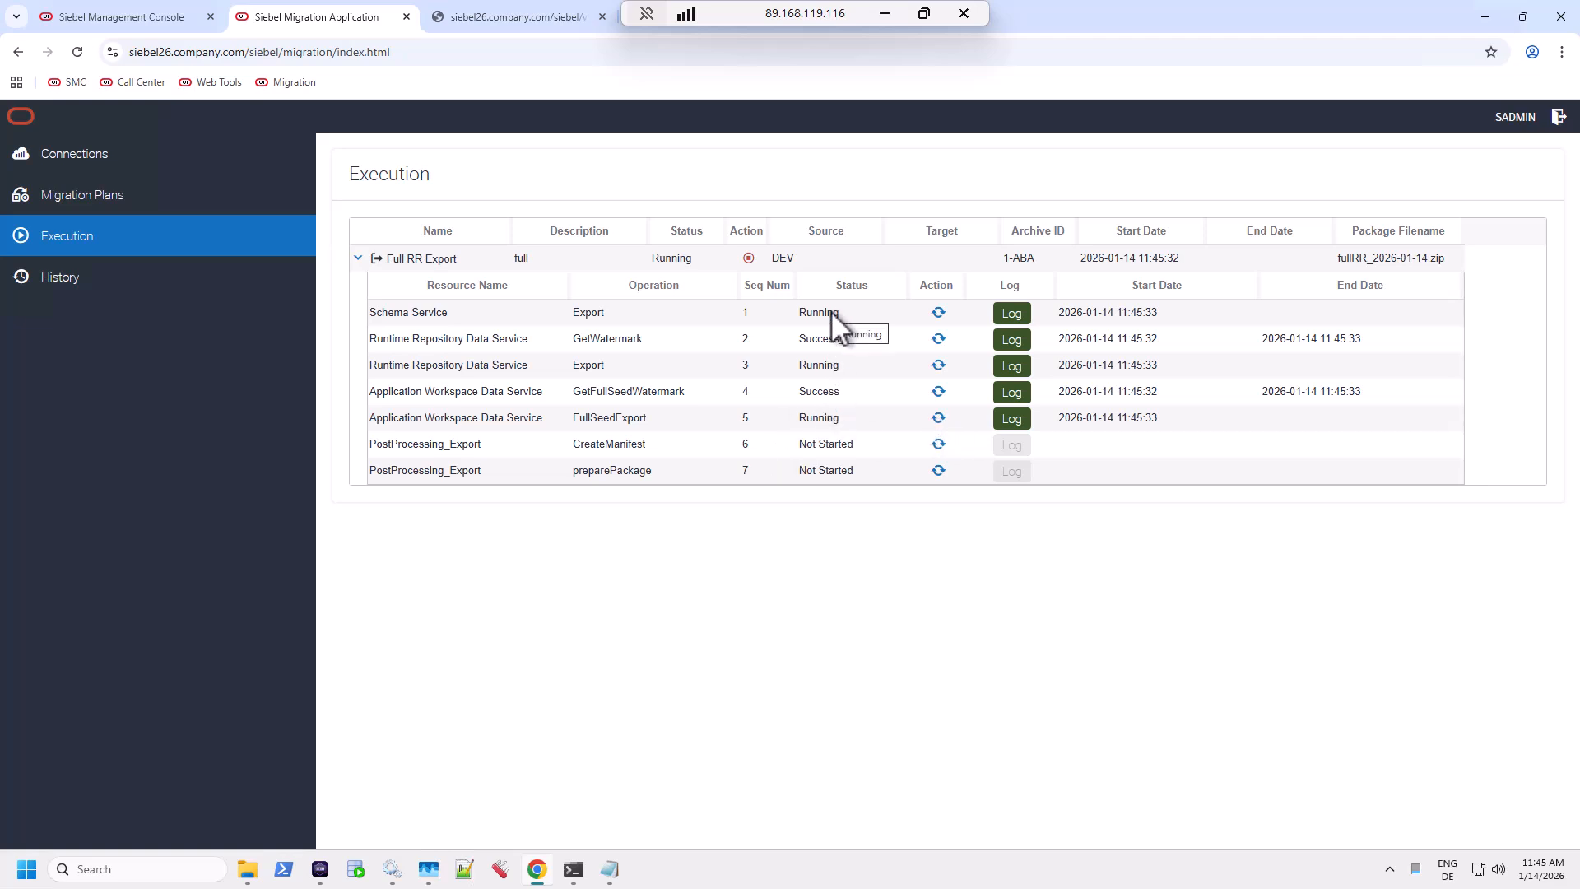
{"action": "left_click", "coordinate": [839, 366]}
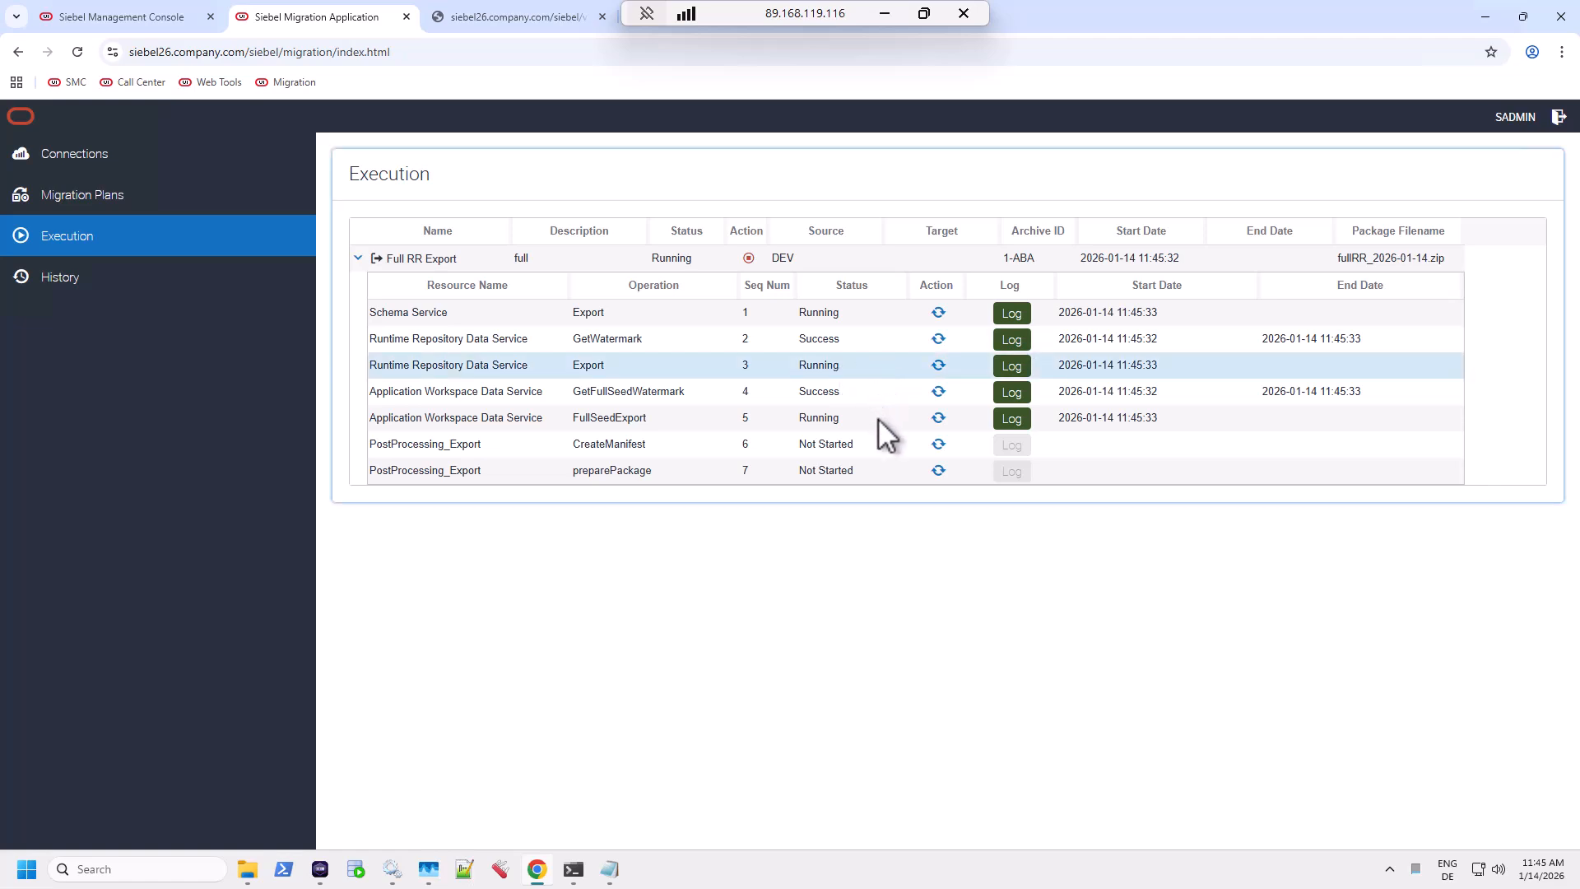
{"action": "double_click", "coordinate": [817, 418]}
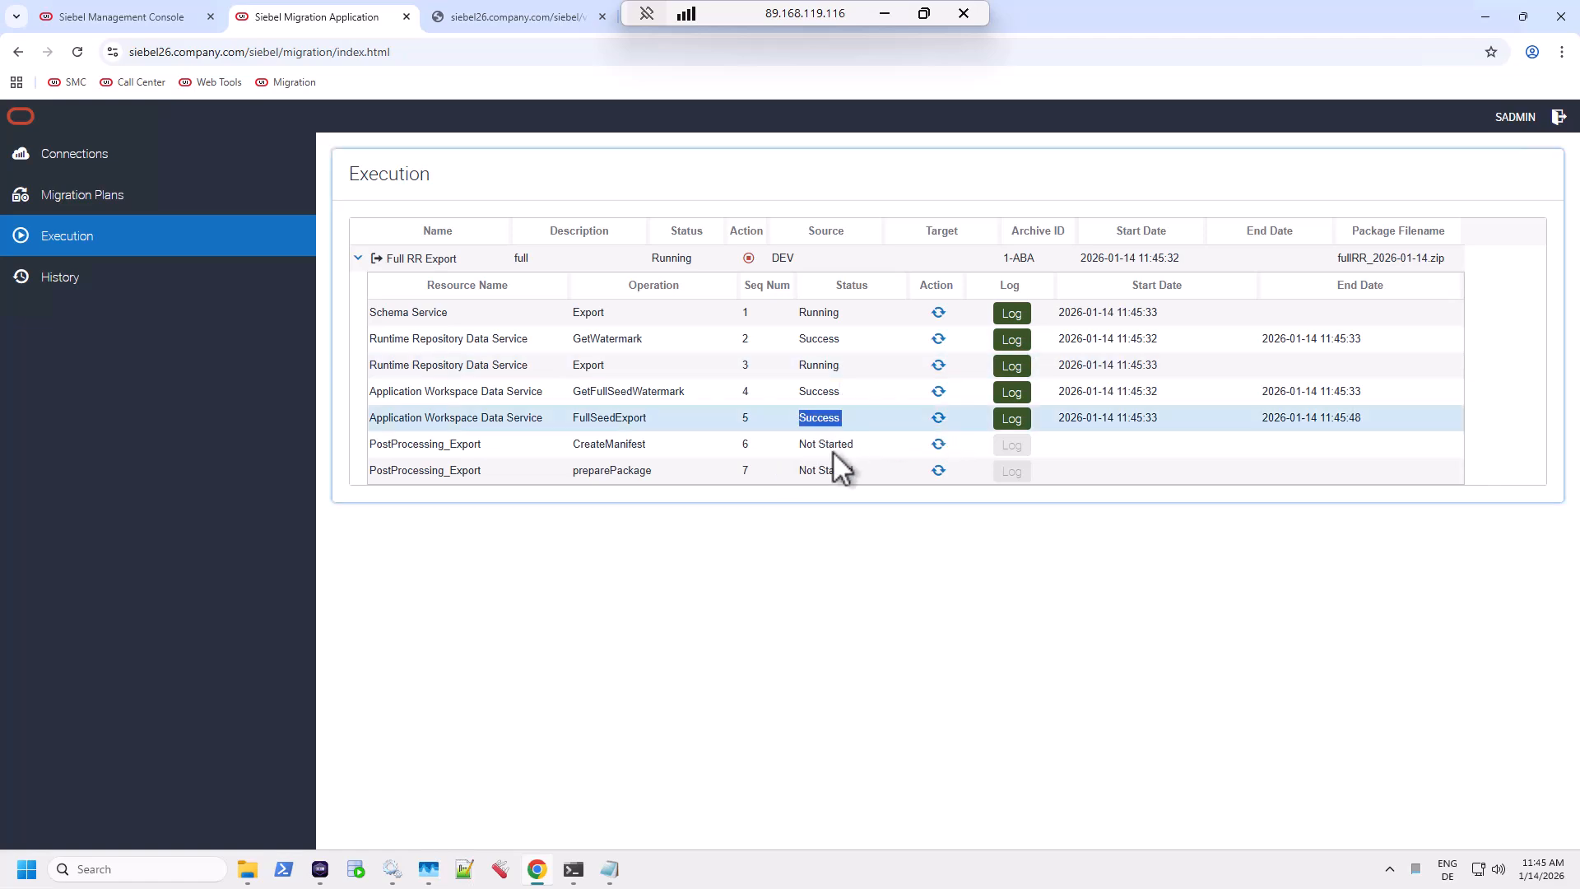
{"action": "left_click", "coordinate": [1011, 417]}
{"action": "scroll", "coordinate": [883, 525], "scroll_direction": "down", "scroll_amount": 3}
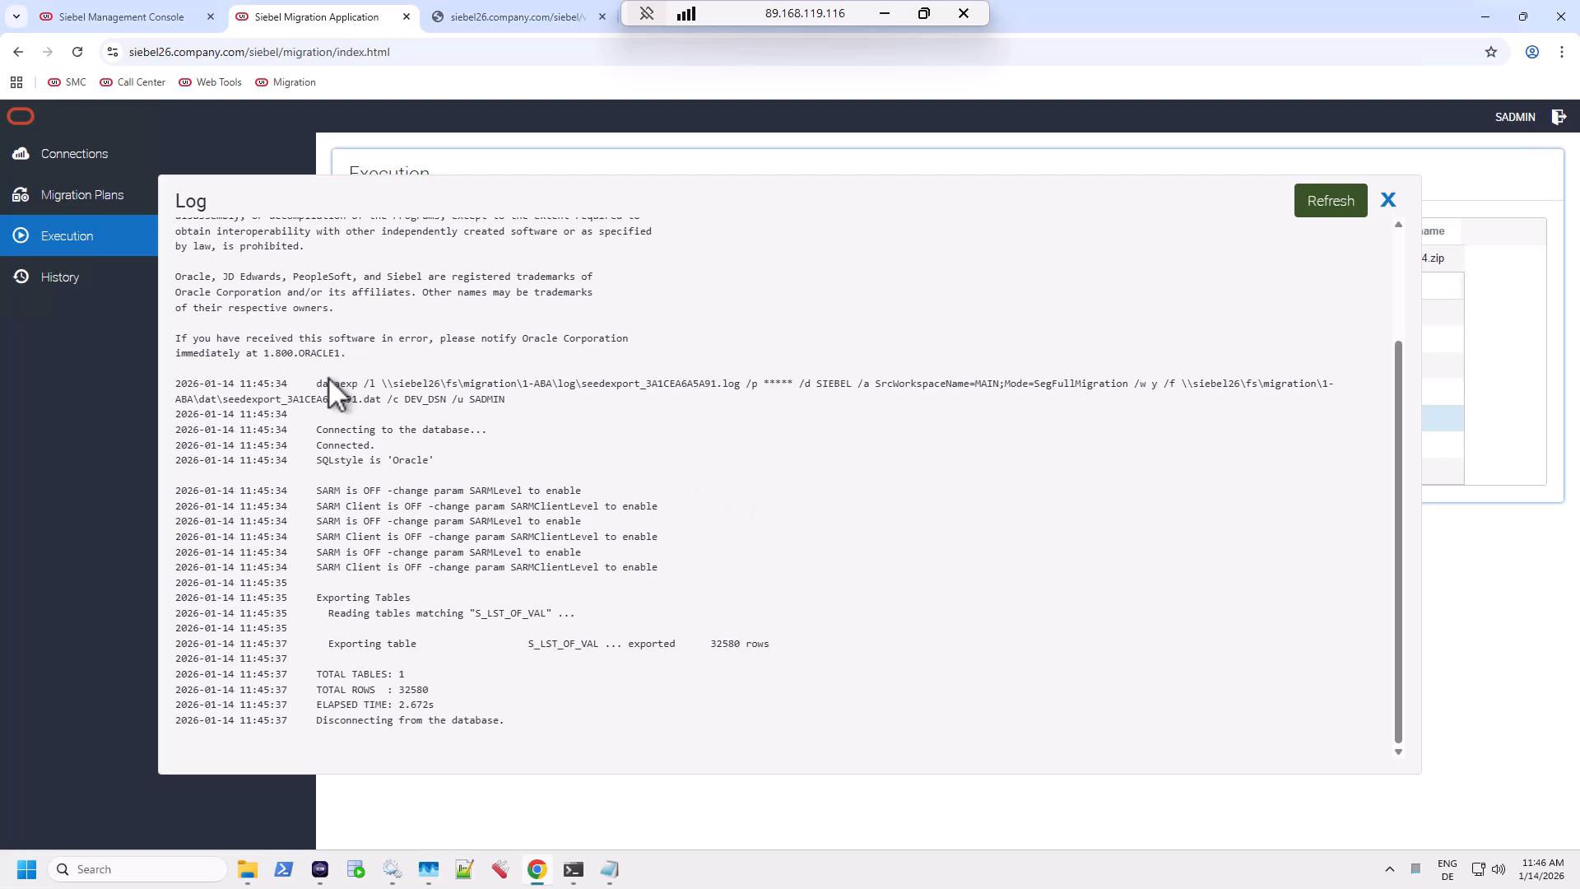
Point out the dataexp command and the S_LST_OF_VAL table in the FullSeedExport log, then close it.
{"action": "left_click_drag", "start_coordinate": [327, 384], "coordinate": [556, 403]}
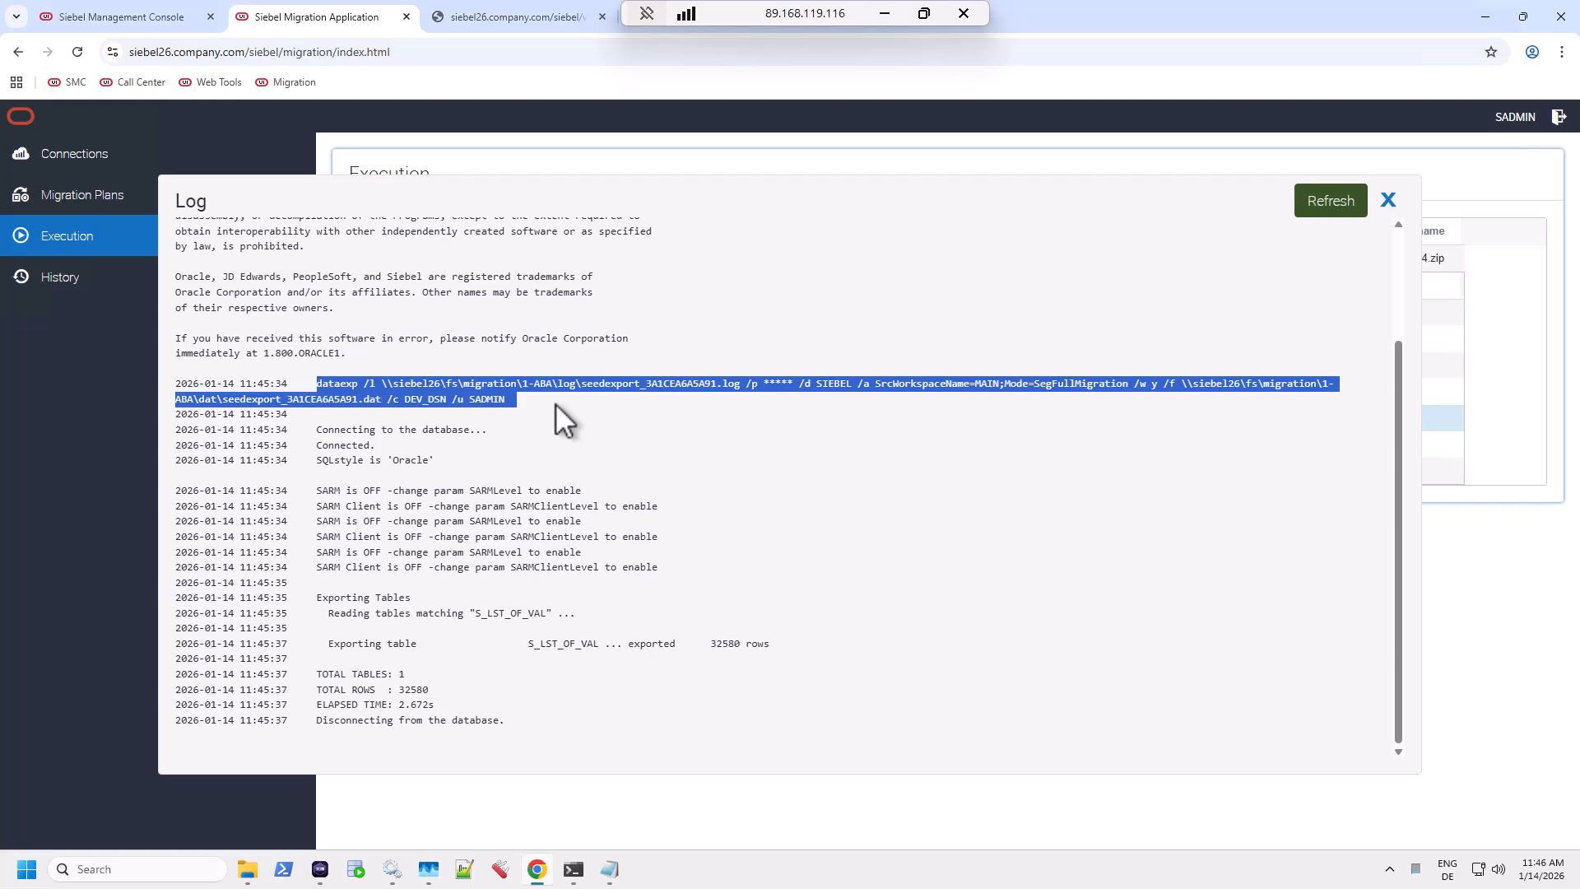
{"action": "double_click", "coordinate": [556, 643]}
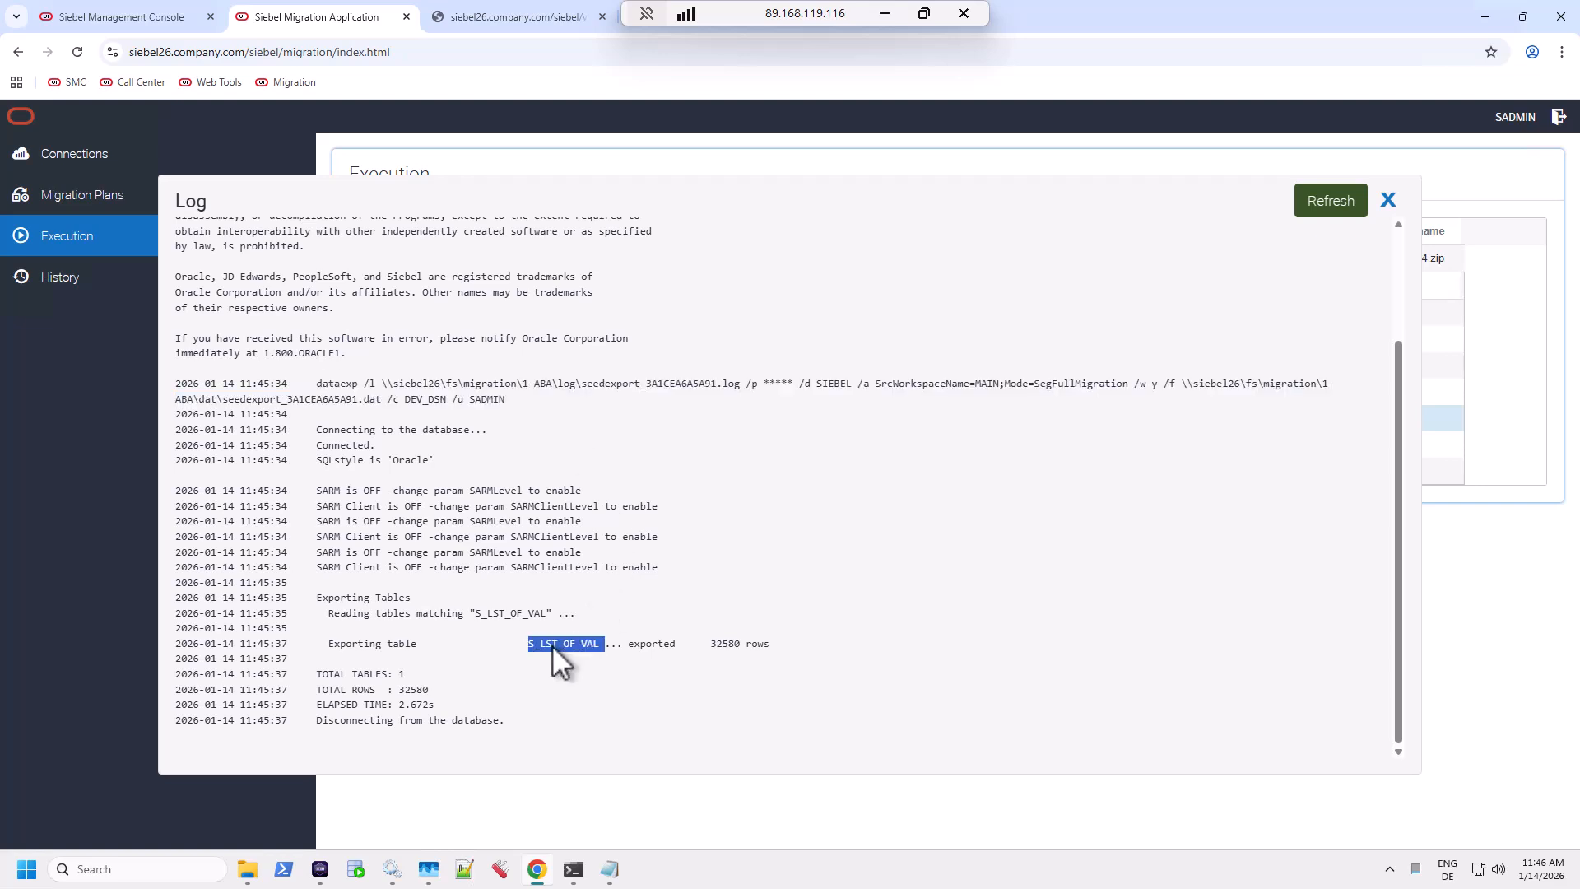
{"action": "left_click", "coordinate": [1388, 198]}
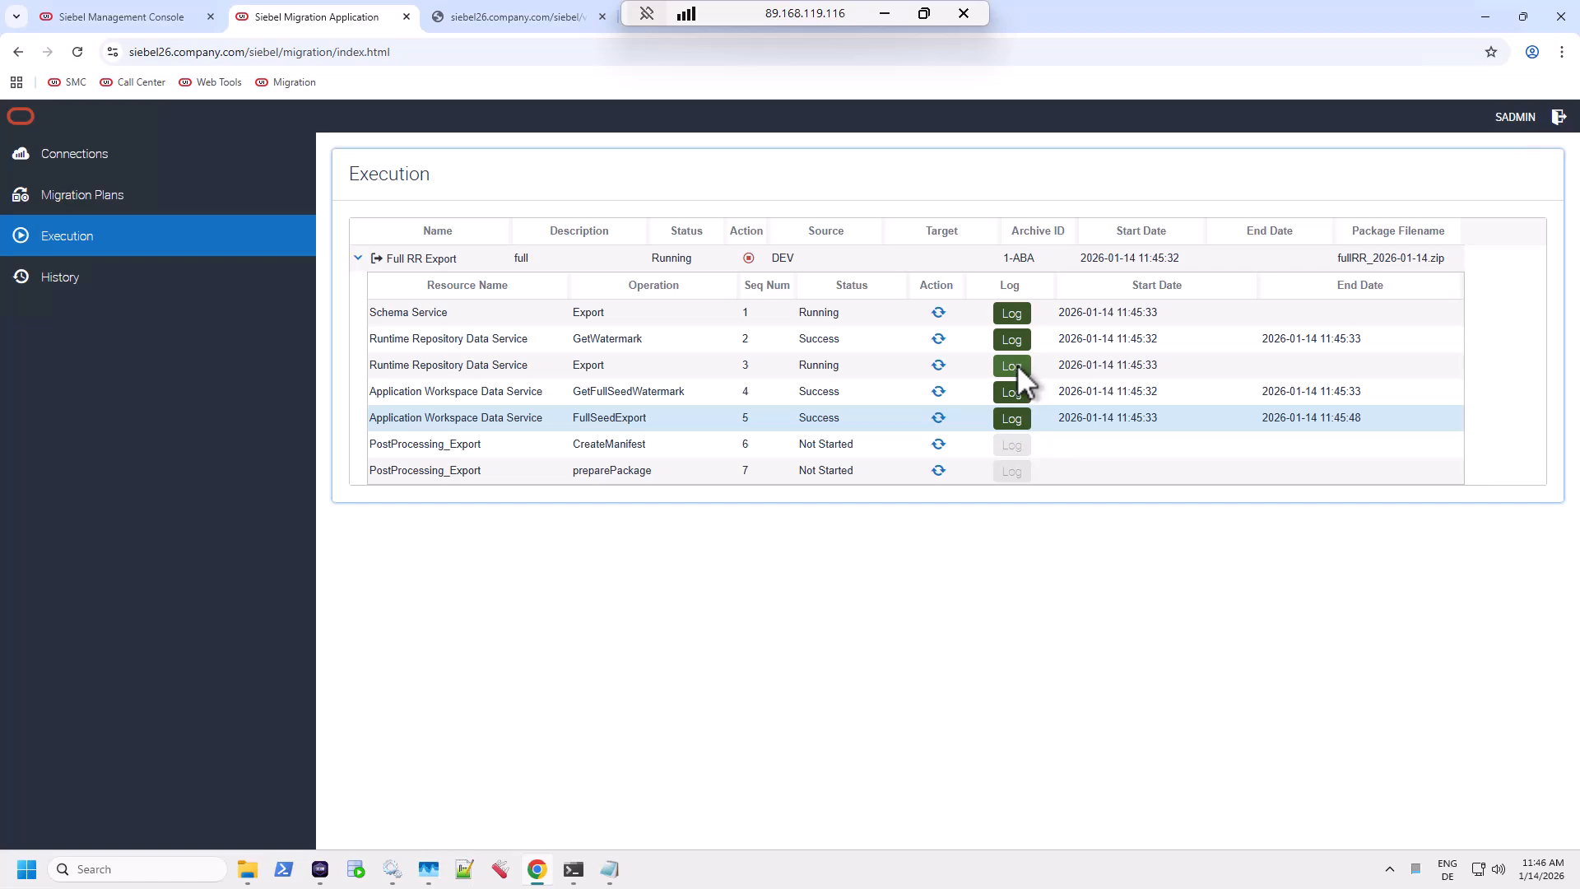
Review the Runtime Repository Export and Schema Service step logs, closing each afterwards.
{"action": "left_click", "coordinate": [1012, 365]}
{"action": "scroll", "coordinate": [927, 569], "scroll_direction": "down", "scroll_amount": 3}
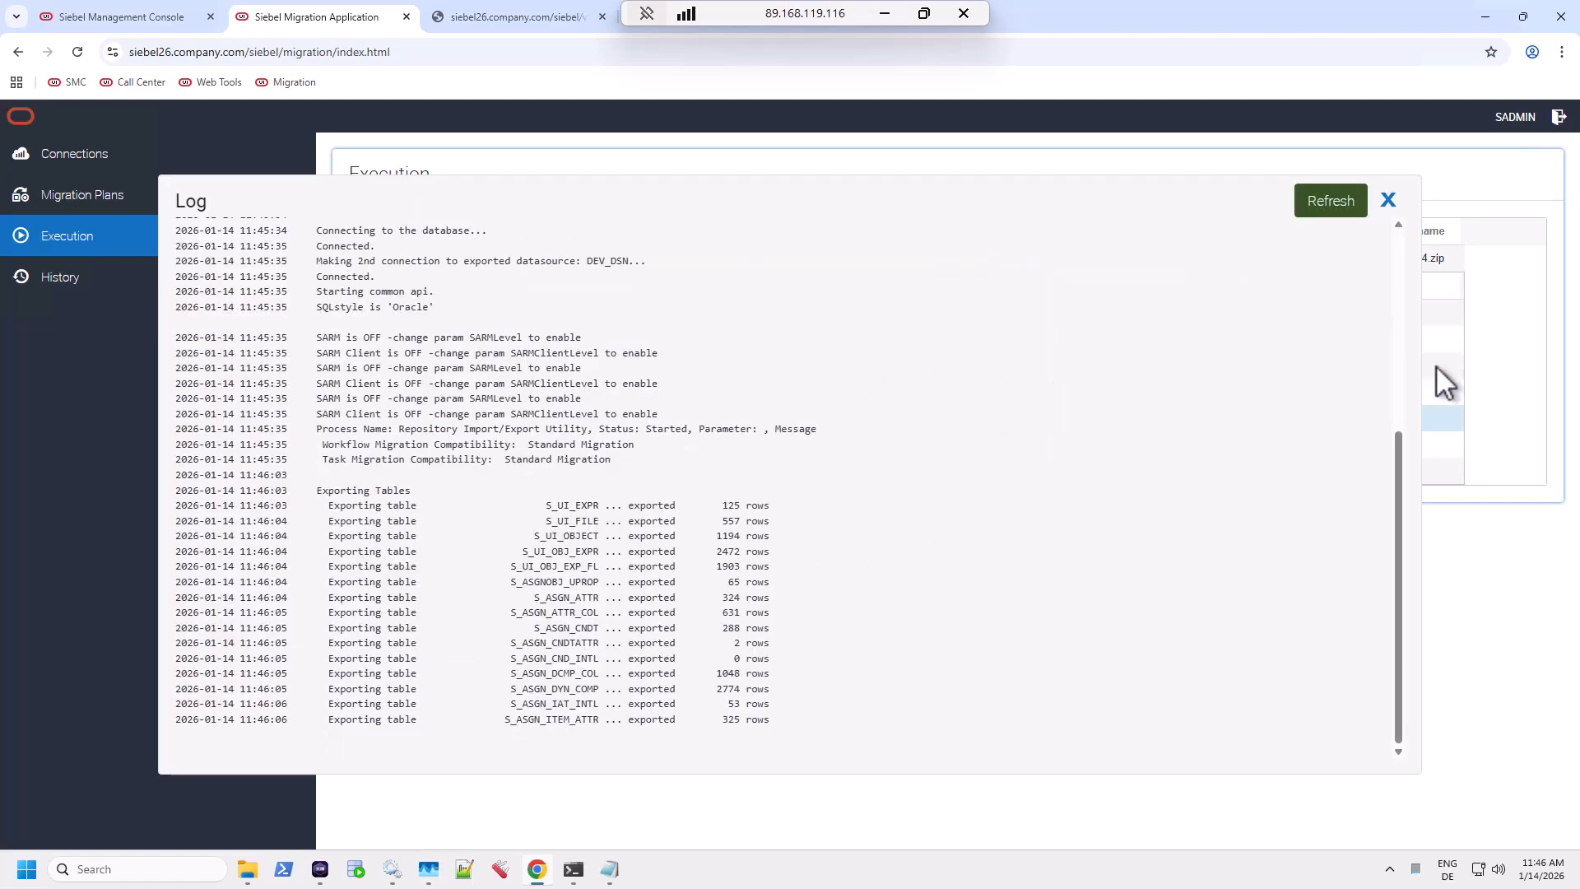
{"action": "left_click", "coordinate": [1388, 200]}
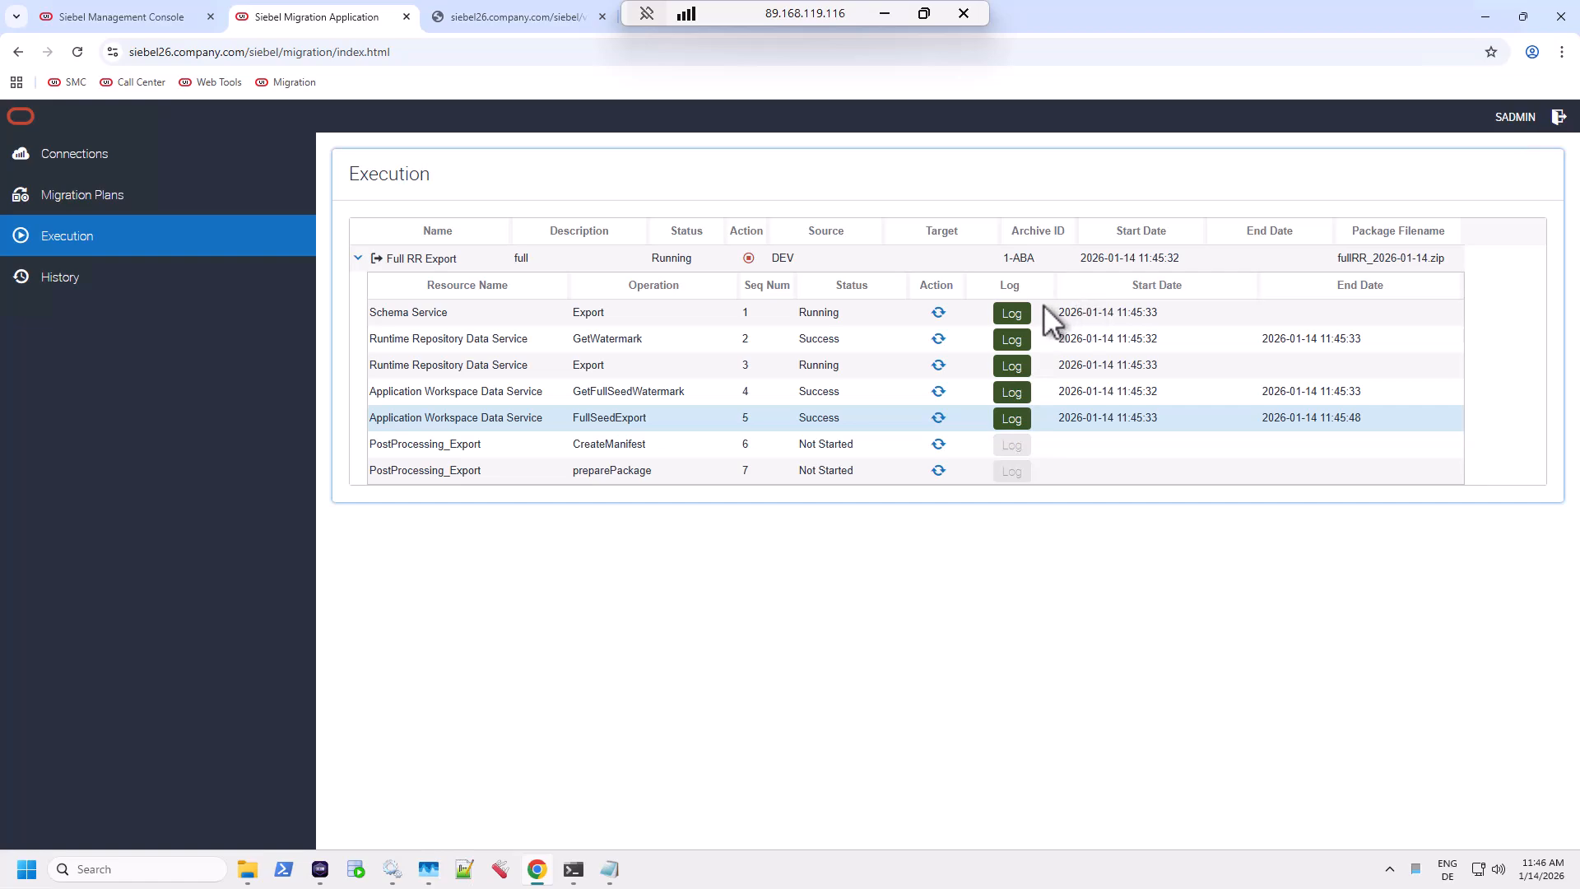
{"action": "left_click", "coordinate": [1019, 311]}
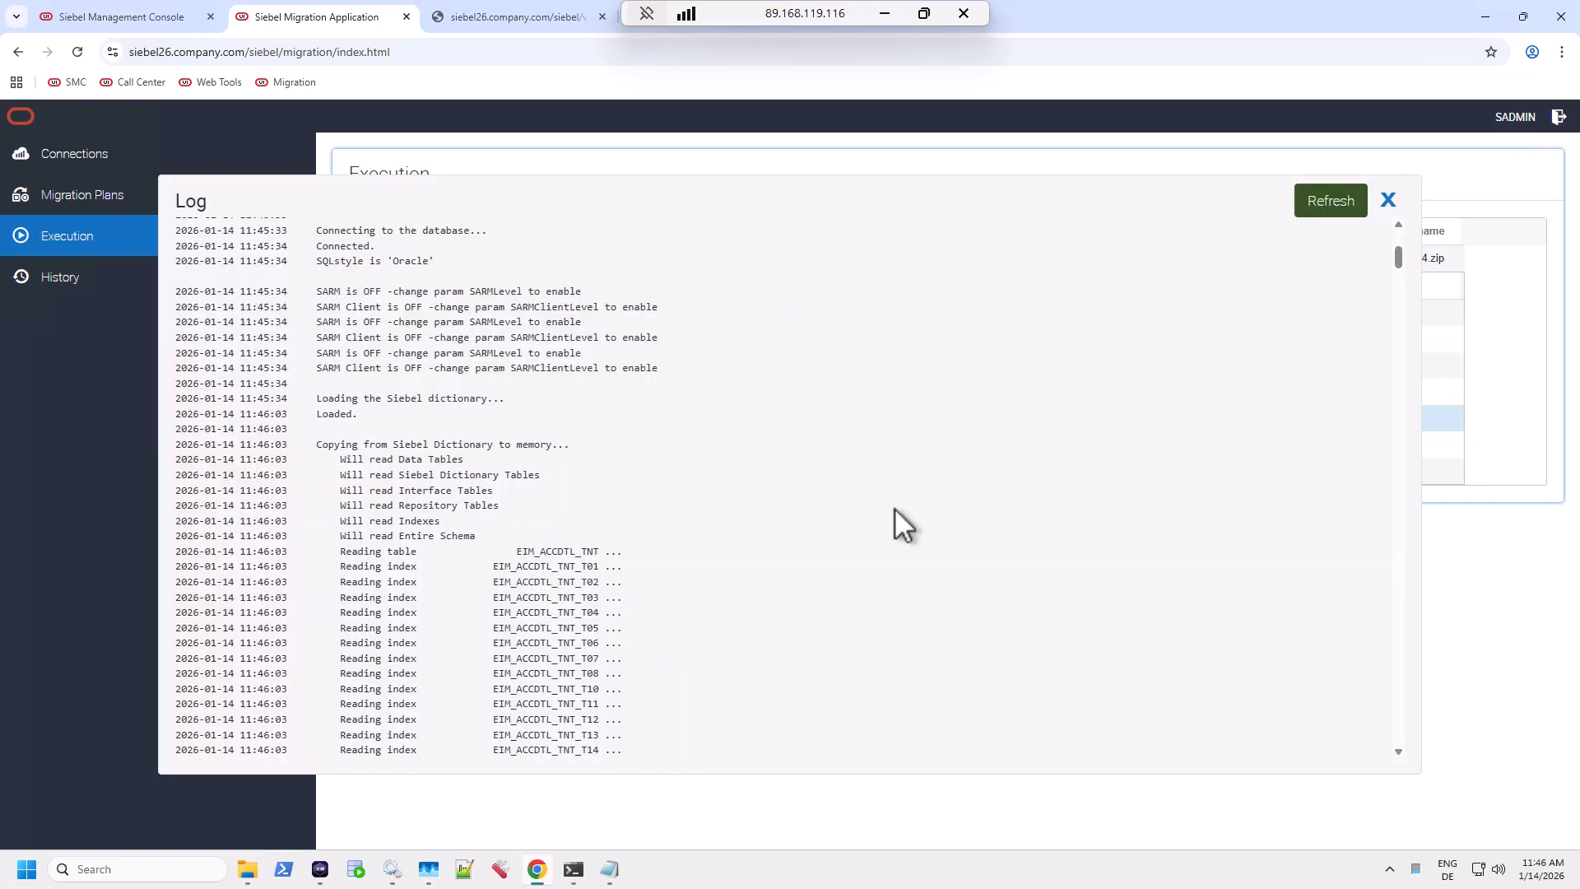
{"action": "scroll", "coordinate": [895, 507], "scroll_direction": "down", "scroll_amount": 5}
{"action": "scroll", "coordinate": [895, 507], "scroll_direction": "down", "scroll_amount": 6}
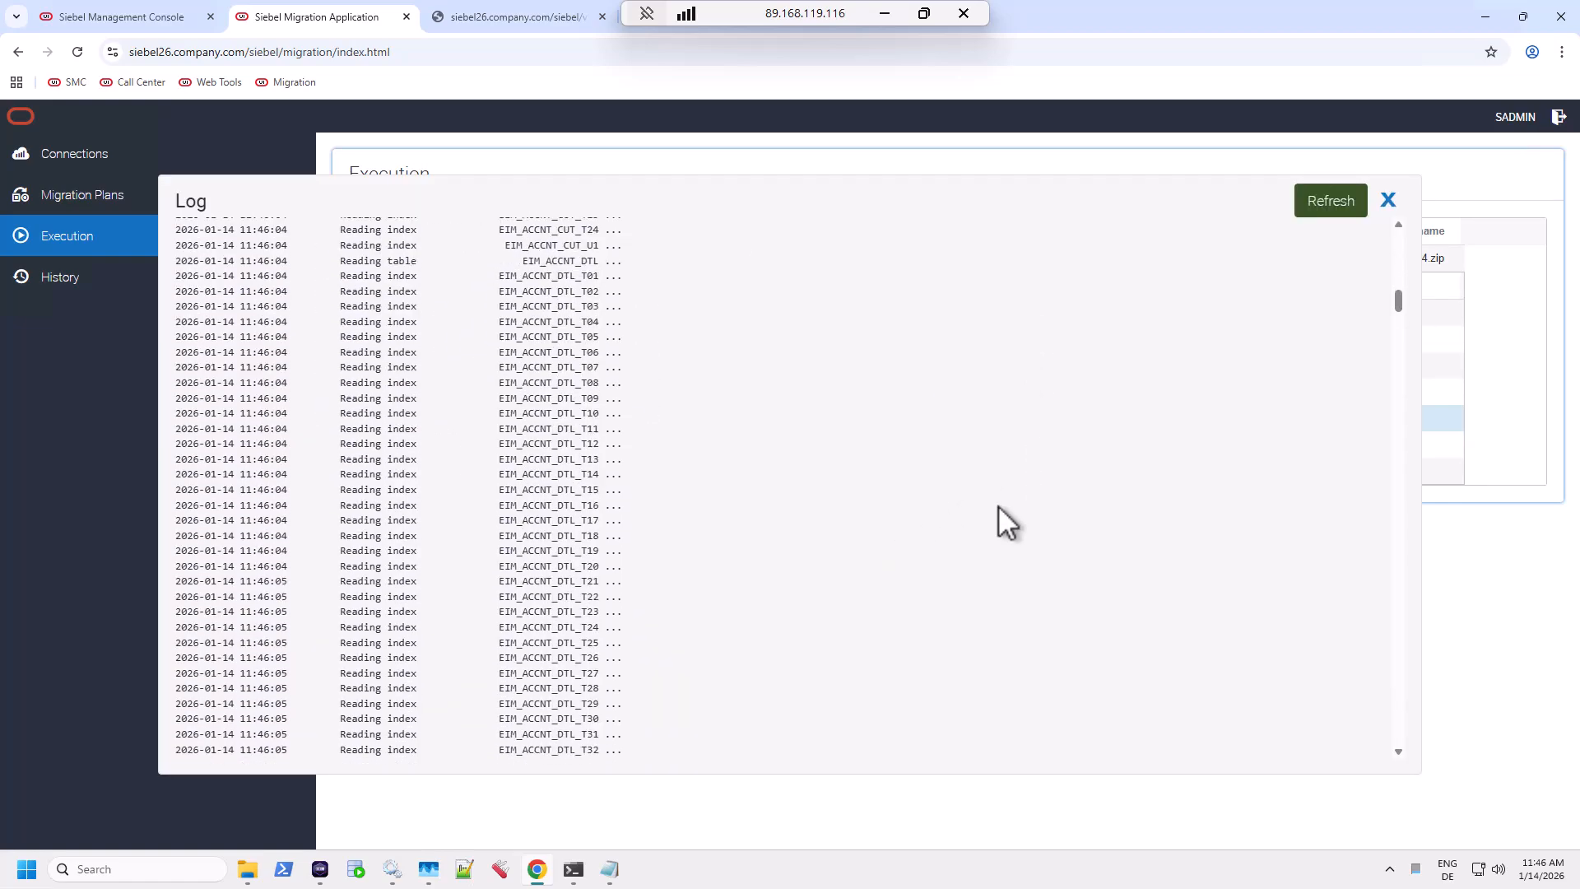
{"action": "left_click", "coordinate": [1389, 200]}
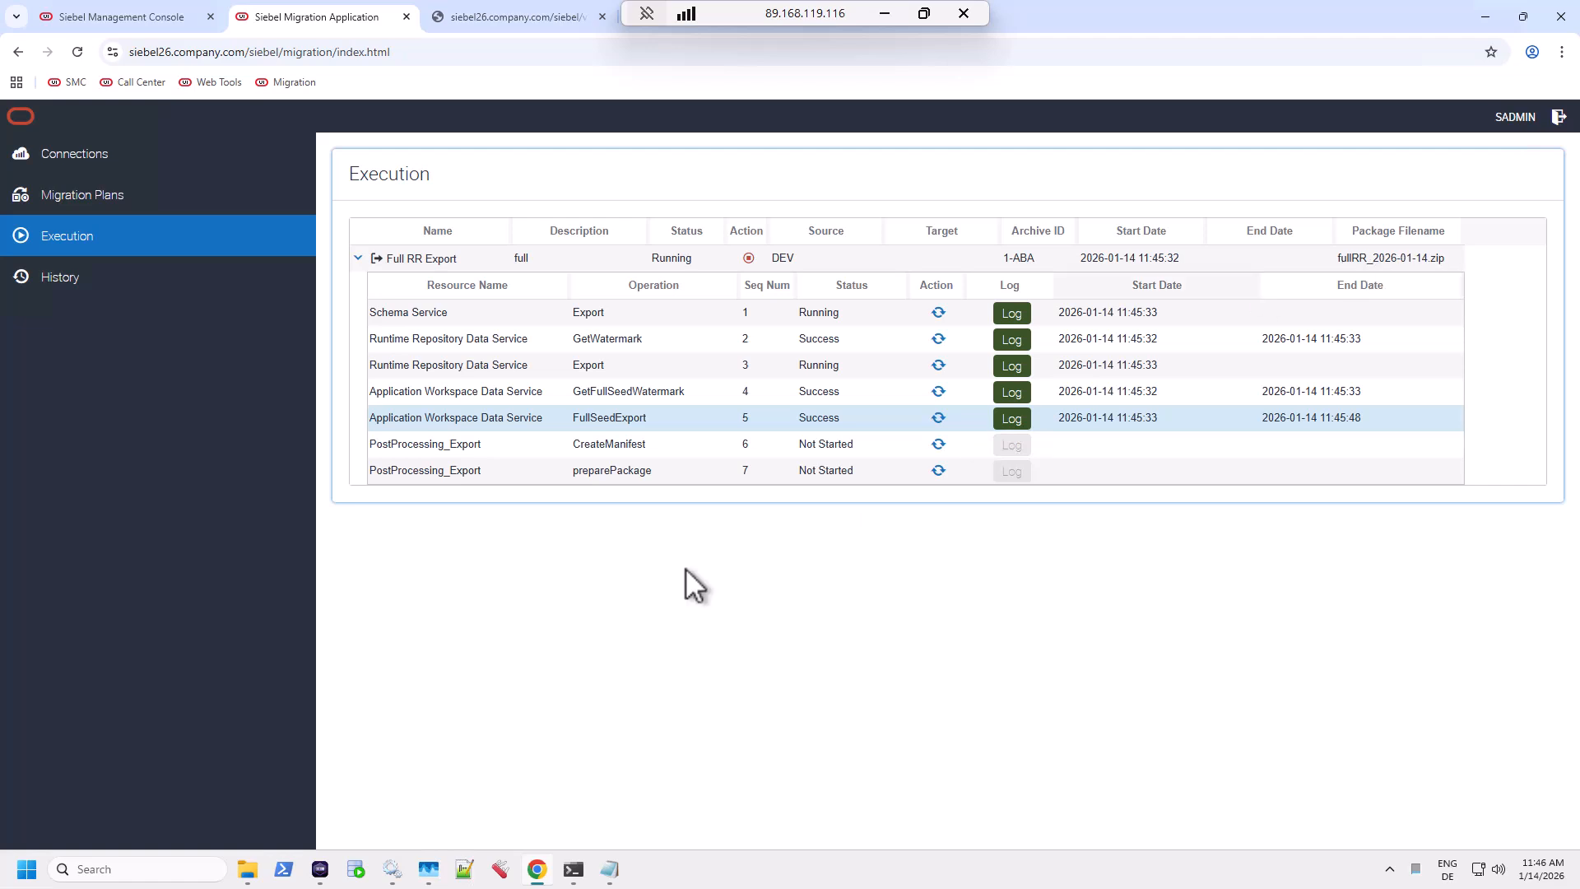
Open the migration folder inside the shared test_sfs folder.
{"action": "left_click", "coordinate": [246, 871]}
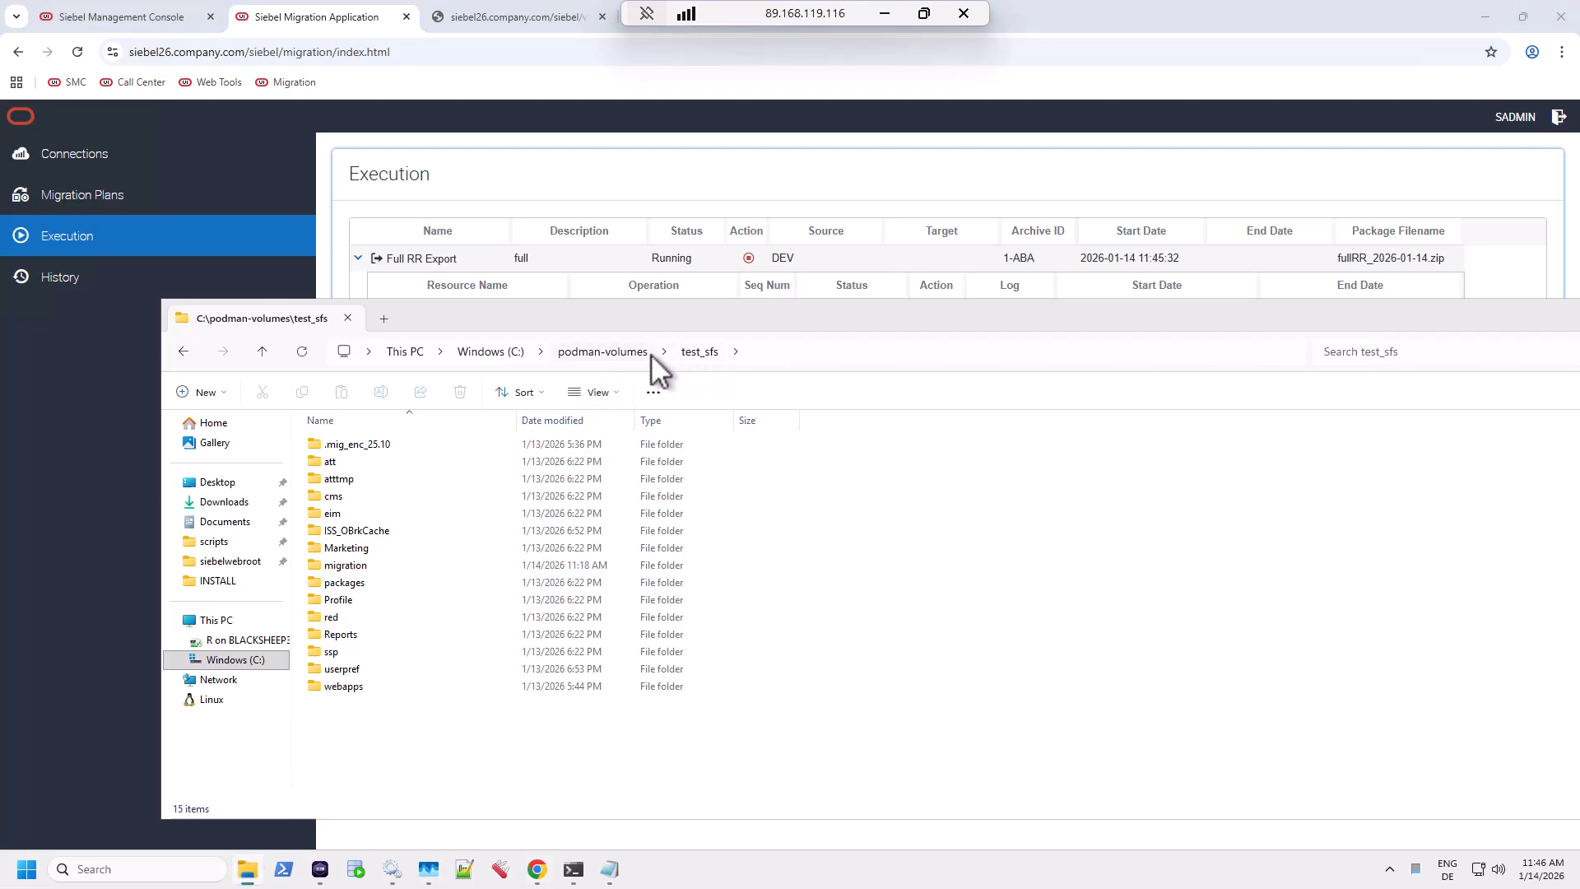
{"action": "left_click", "coordinate": [340, 565]}
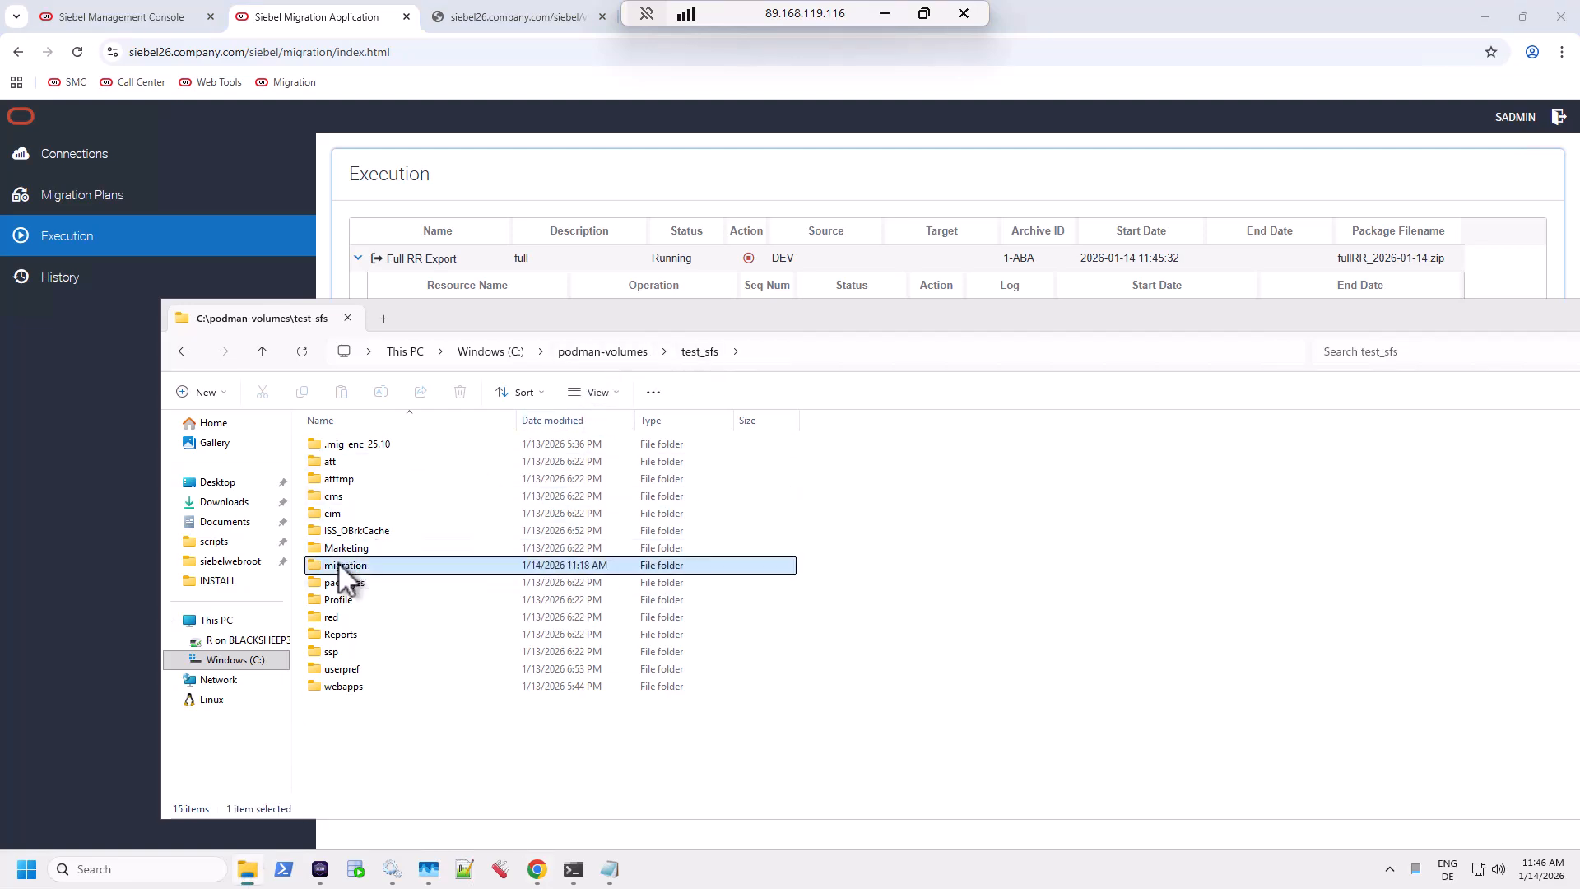
{"action": "double_click", "coordinate": [339, 565]}
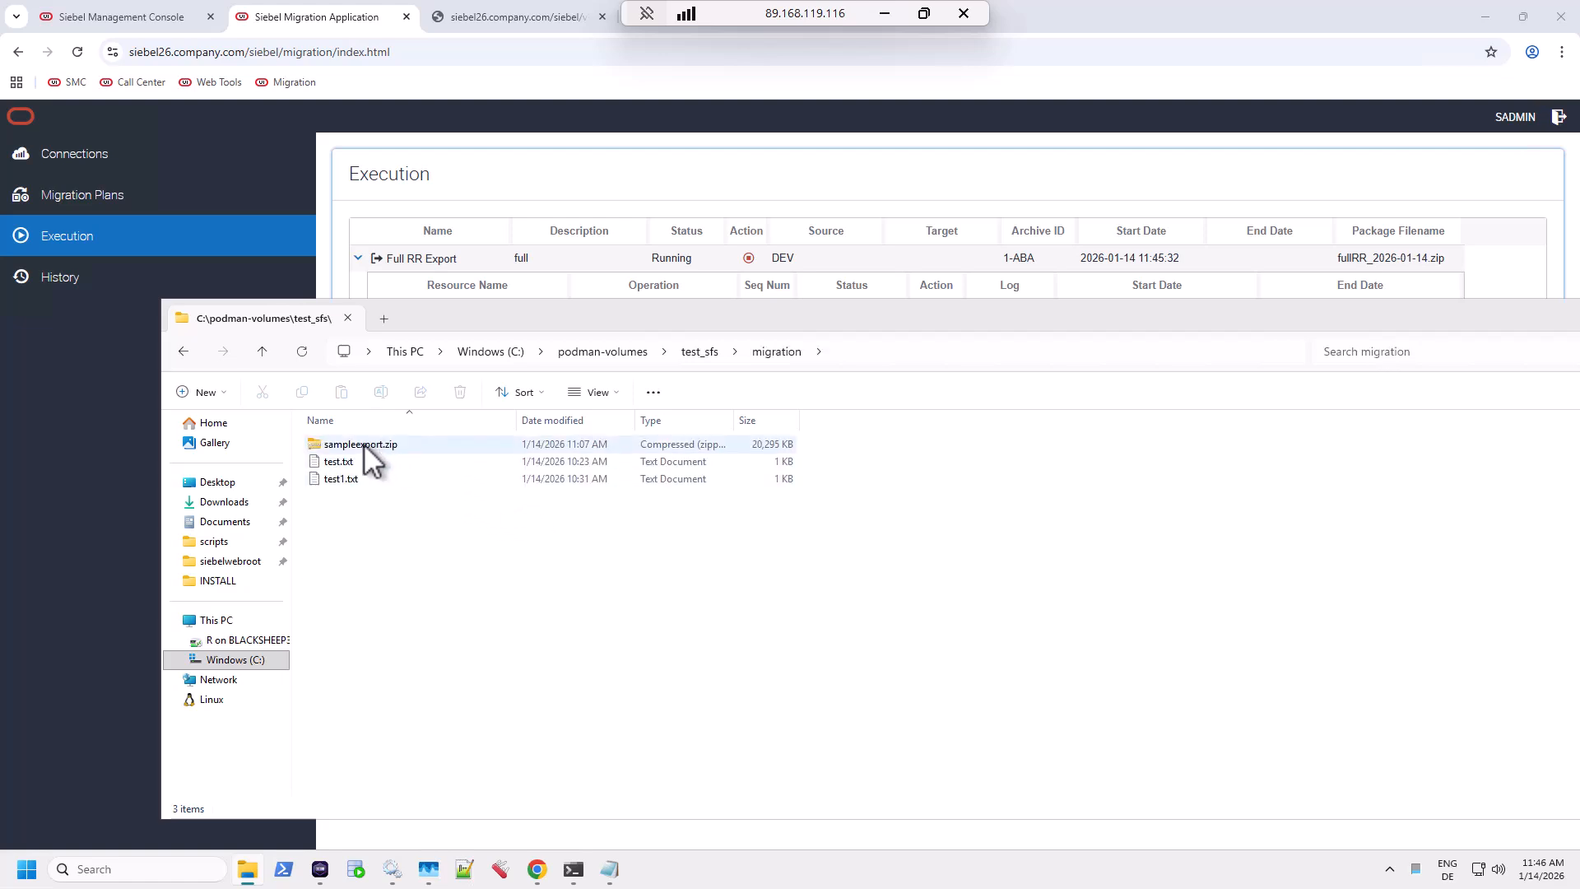
Delete sampleexport.zip, then test.txt and test1.txt together, and bring the browser back to front.
{"action": "left_click", "coordinate": [363, 444]}
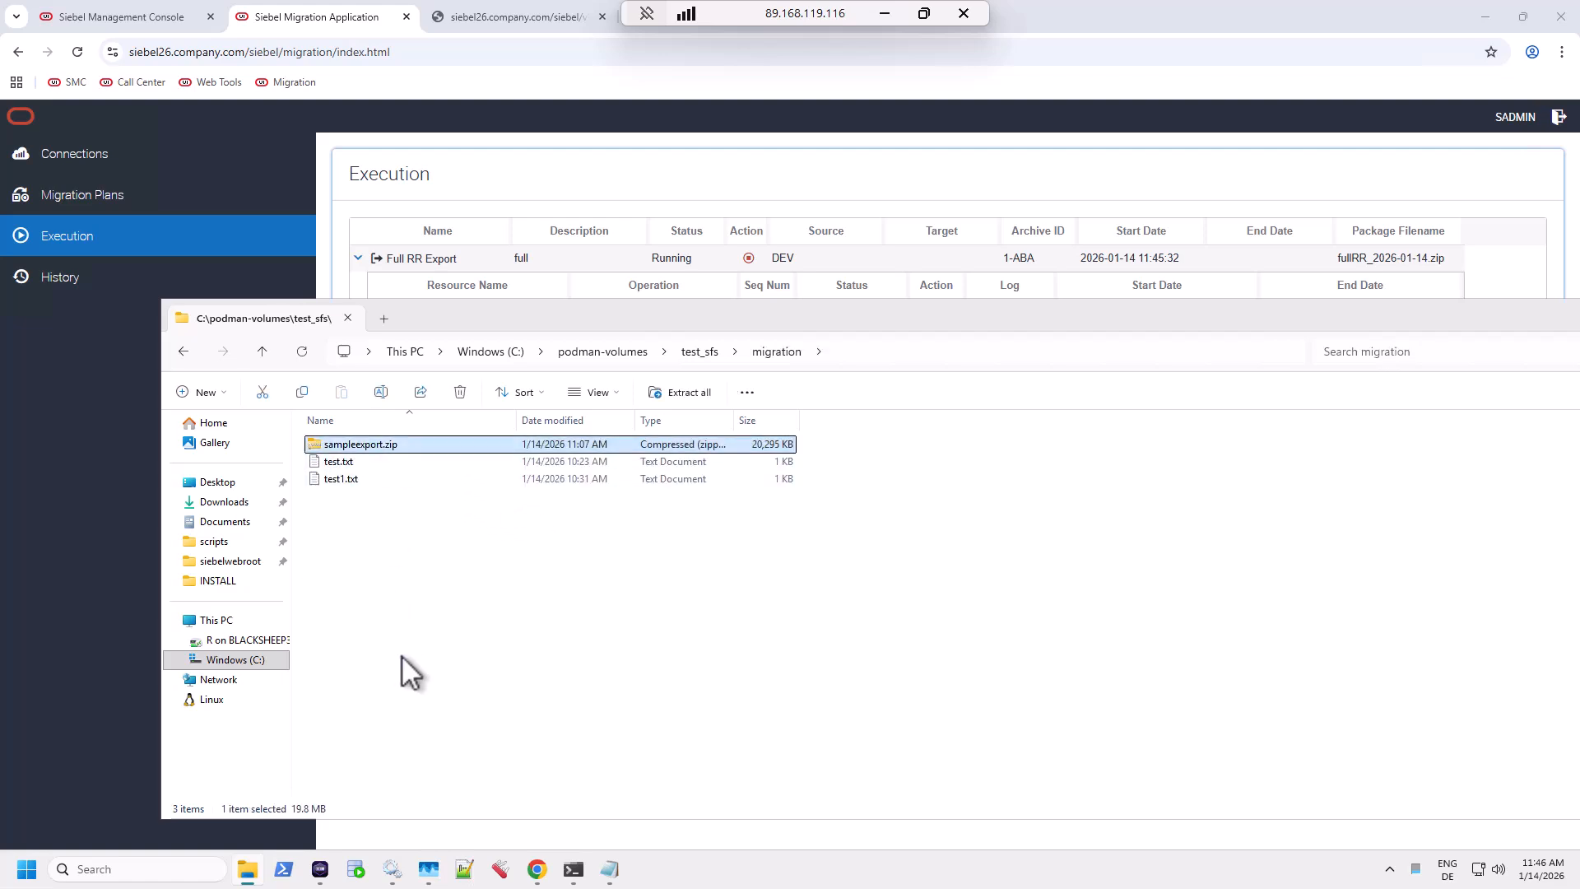
{"action": "key", "text": "Delete"}
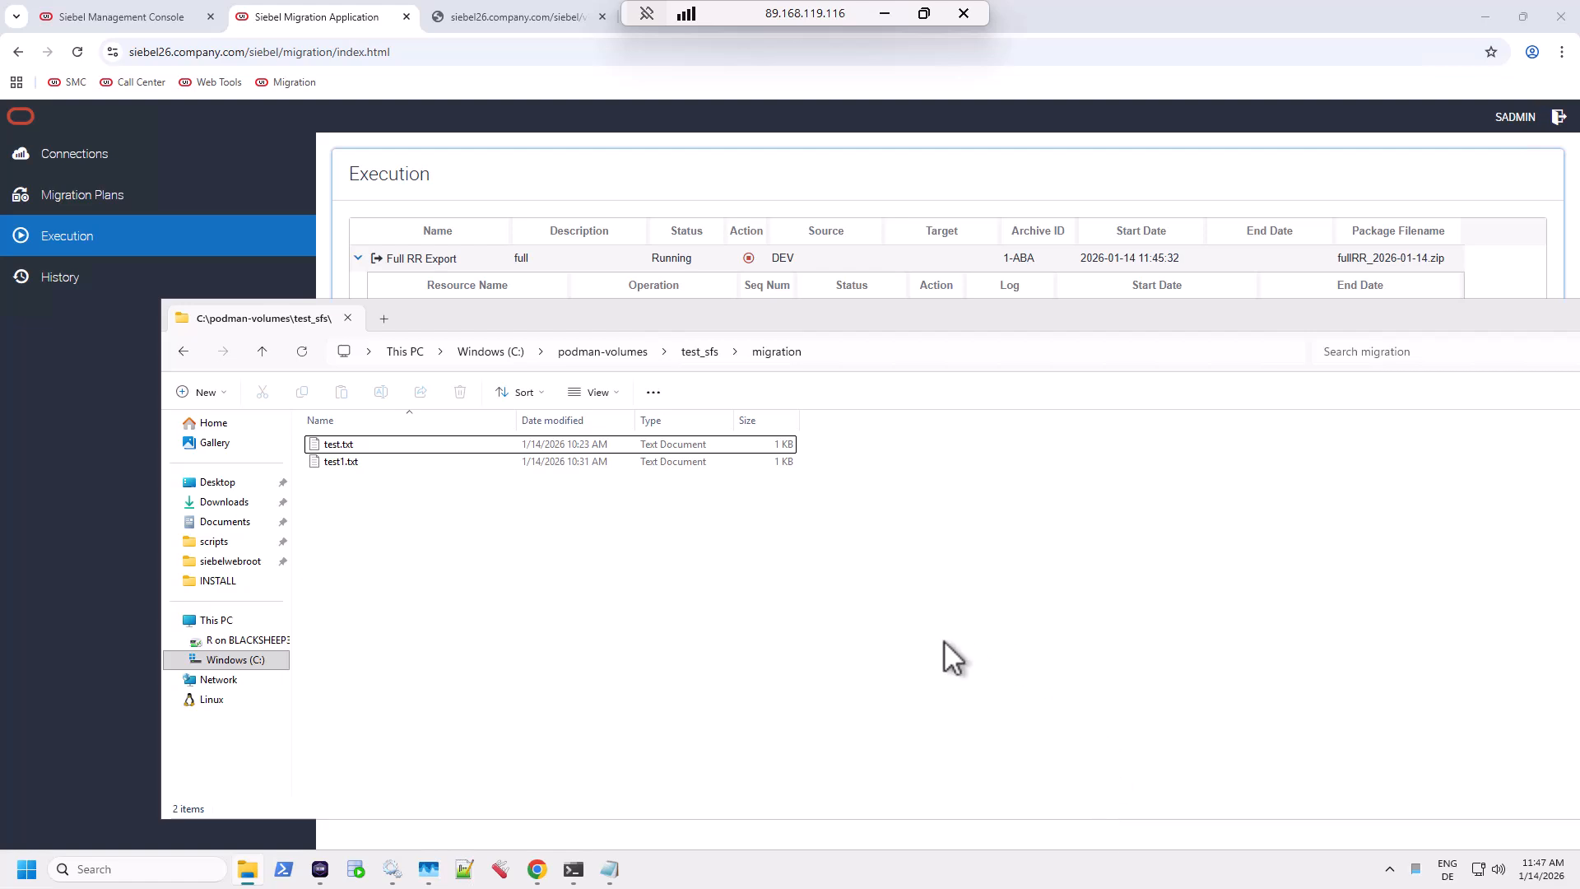
{"action": "left_click", "coordinate": [398, 448]}
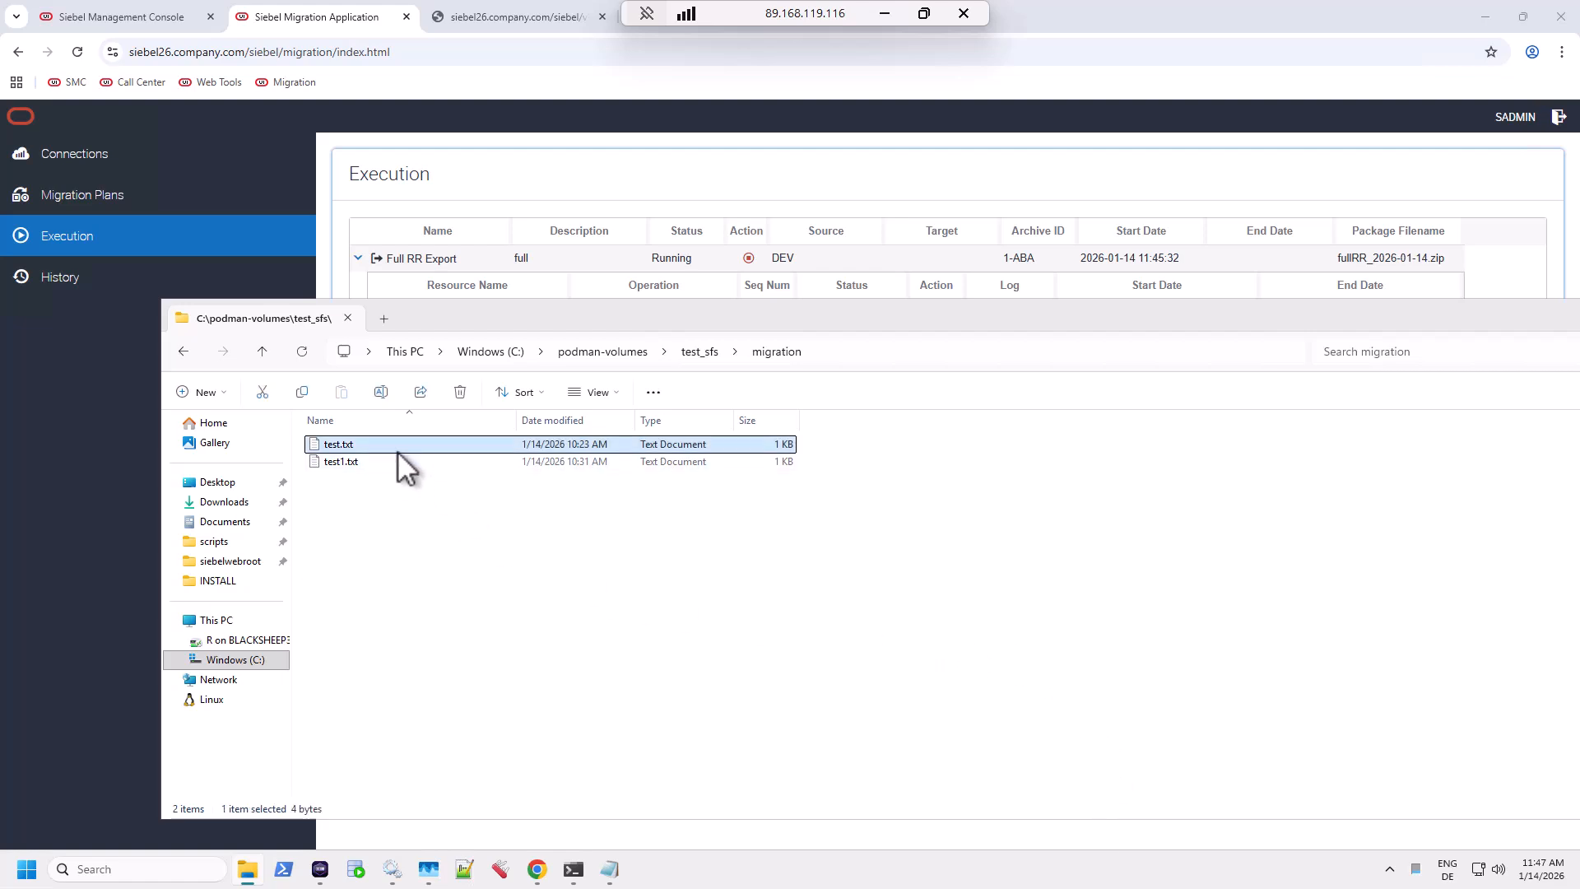
{"action": "left_click", "coordinate": [397, 459], "text": "shift"}
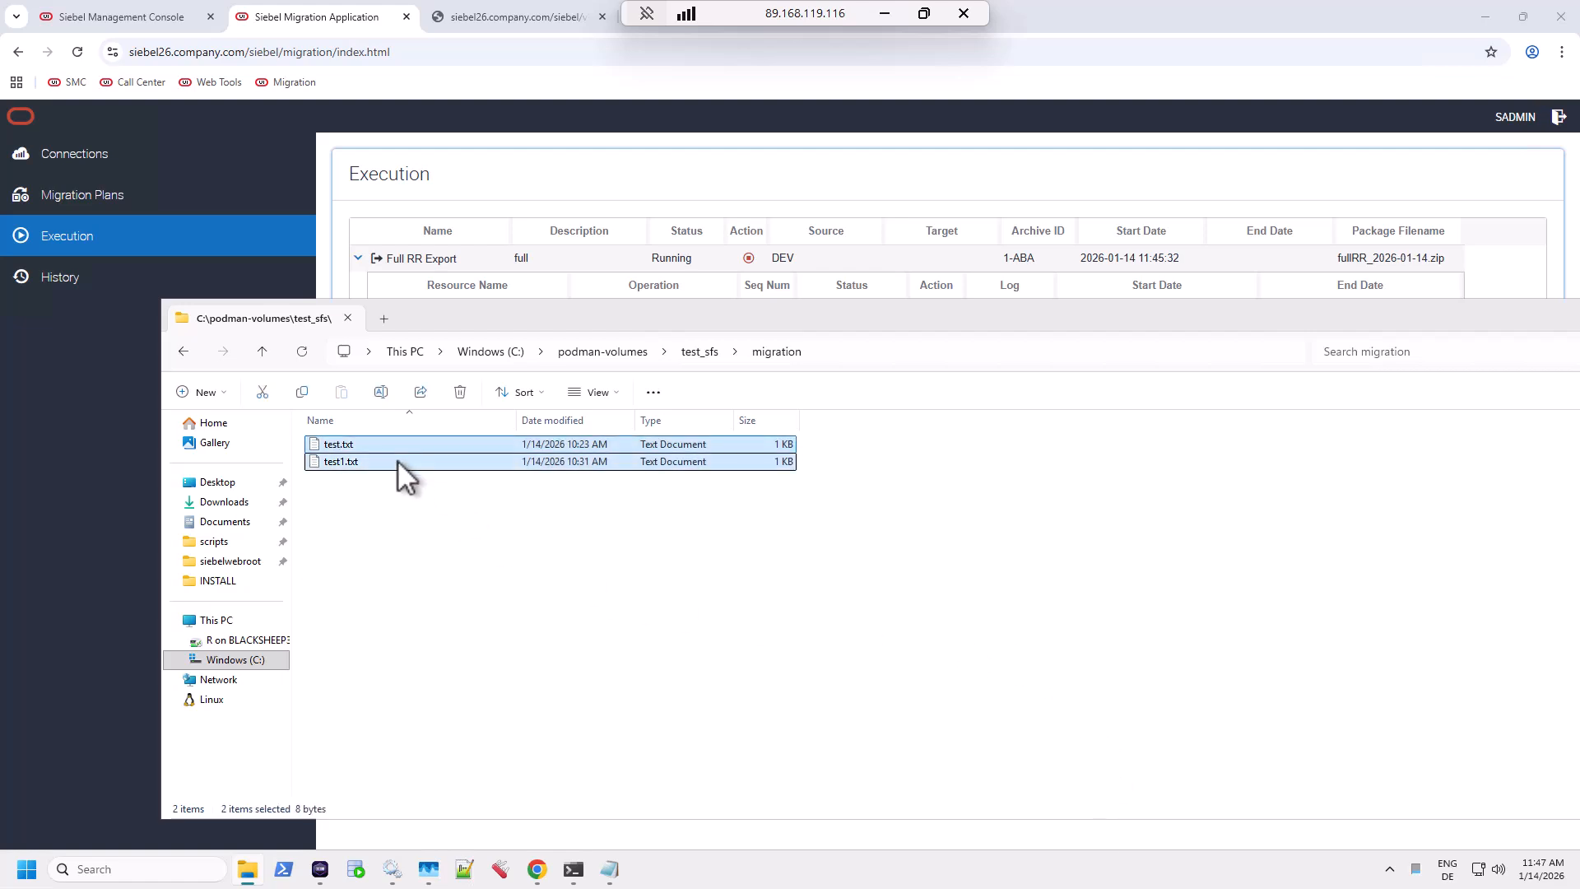
{"action": "key", "text": "Delete"}
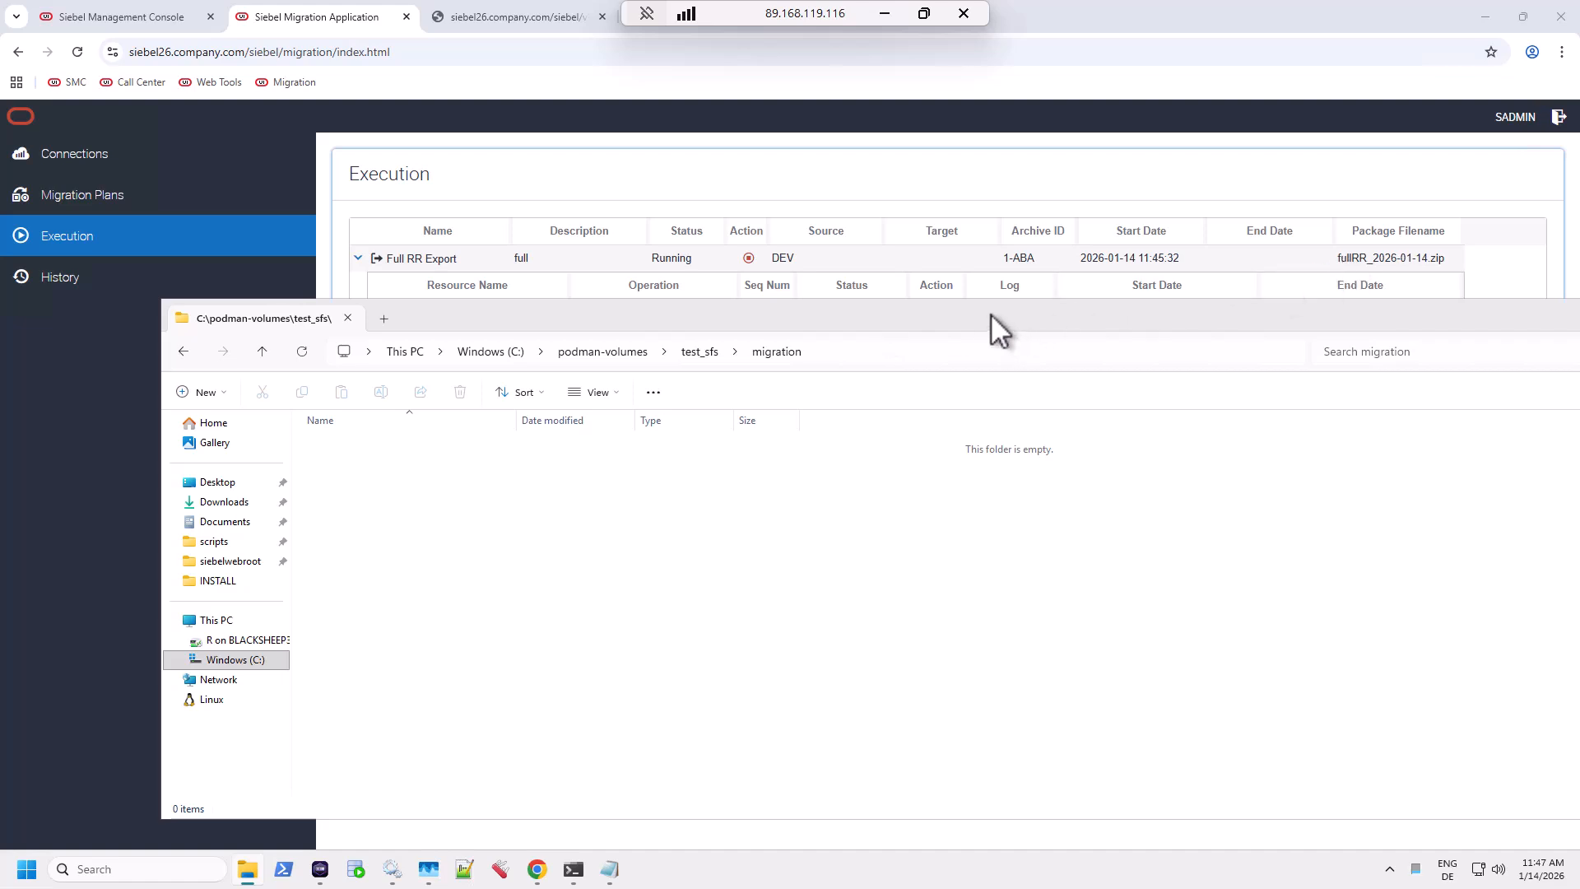
{"action": "left_click_drag", "start_coordinate": [966, 313], "coordinate": [975, 478]}
{"action": "left_click", "coordinate": [943, 312]}
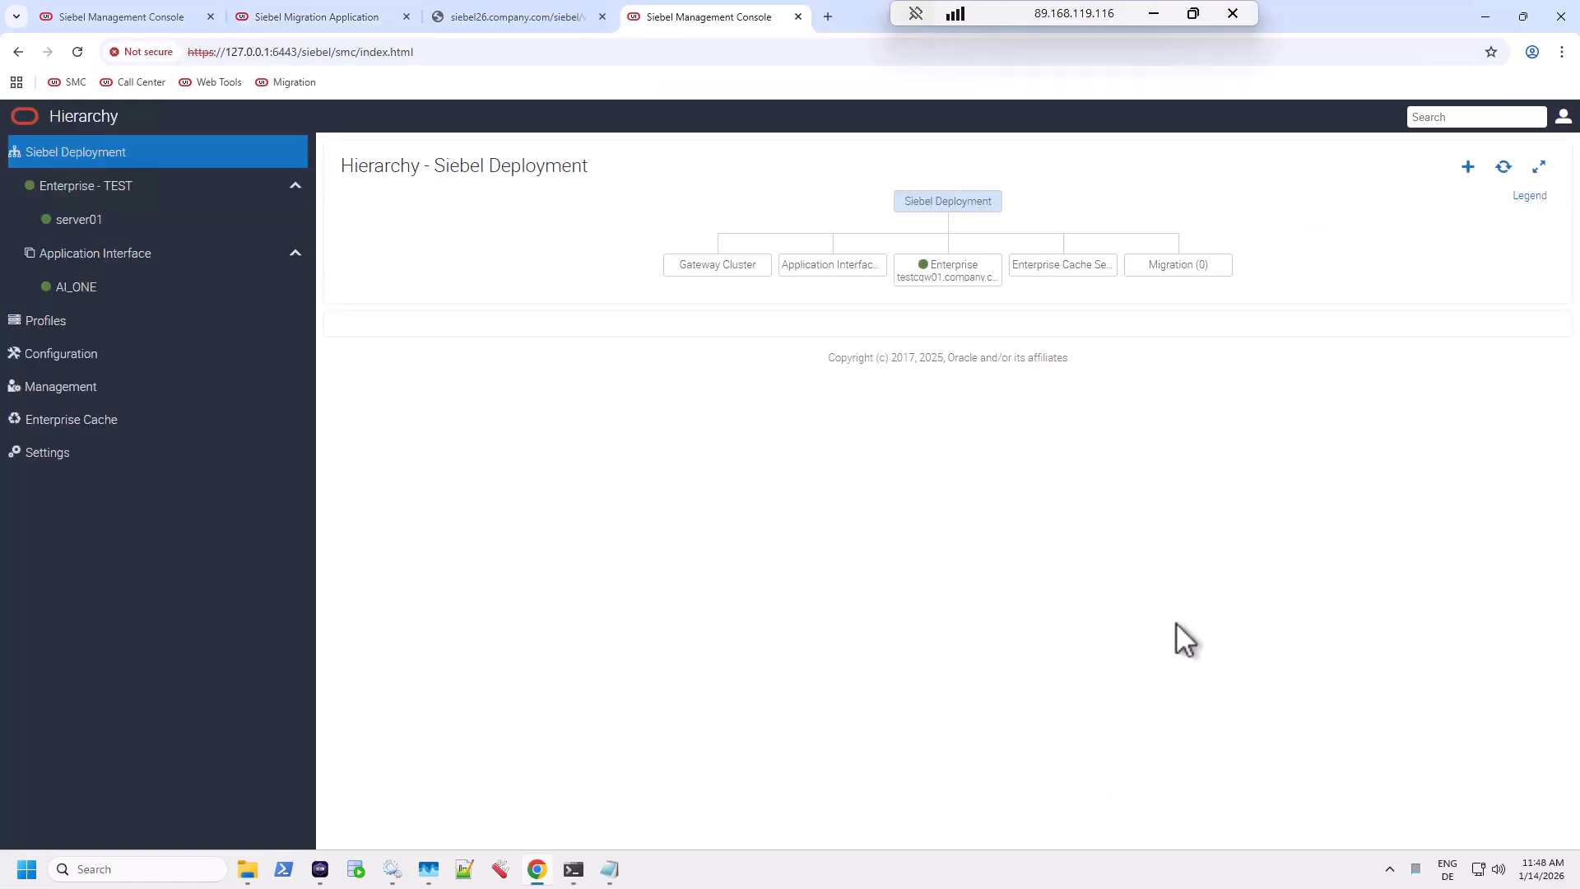
Check the Full RR Export's progress in Siebel Migration, then go back to the TEST deployment hierarchy.
{"action": "left_click", "coordinate": [314, 16]}
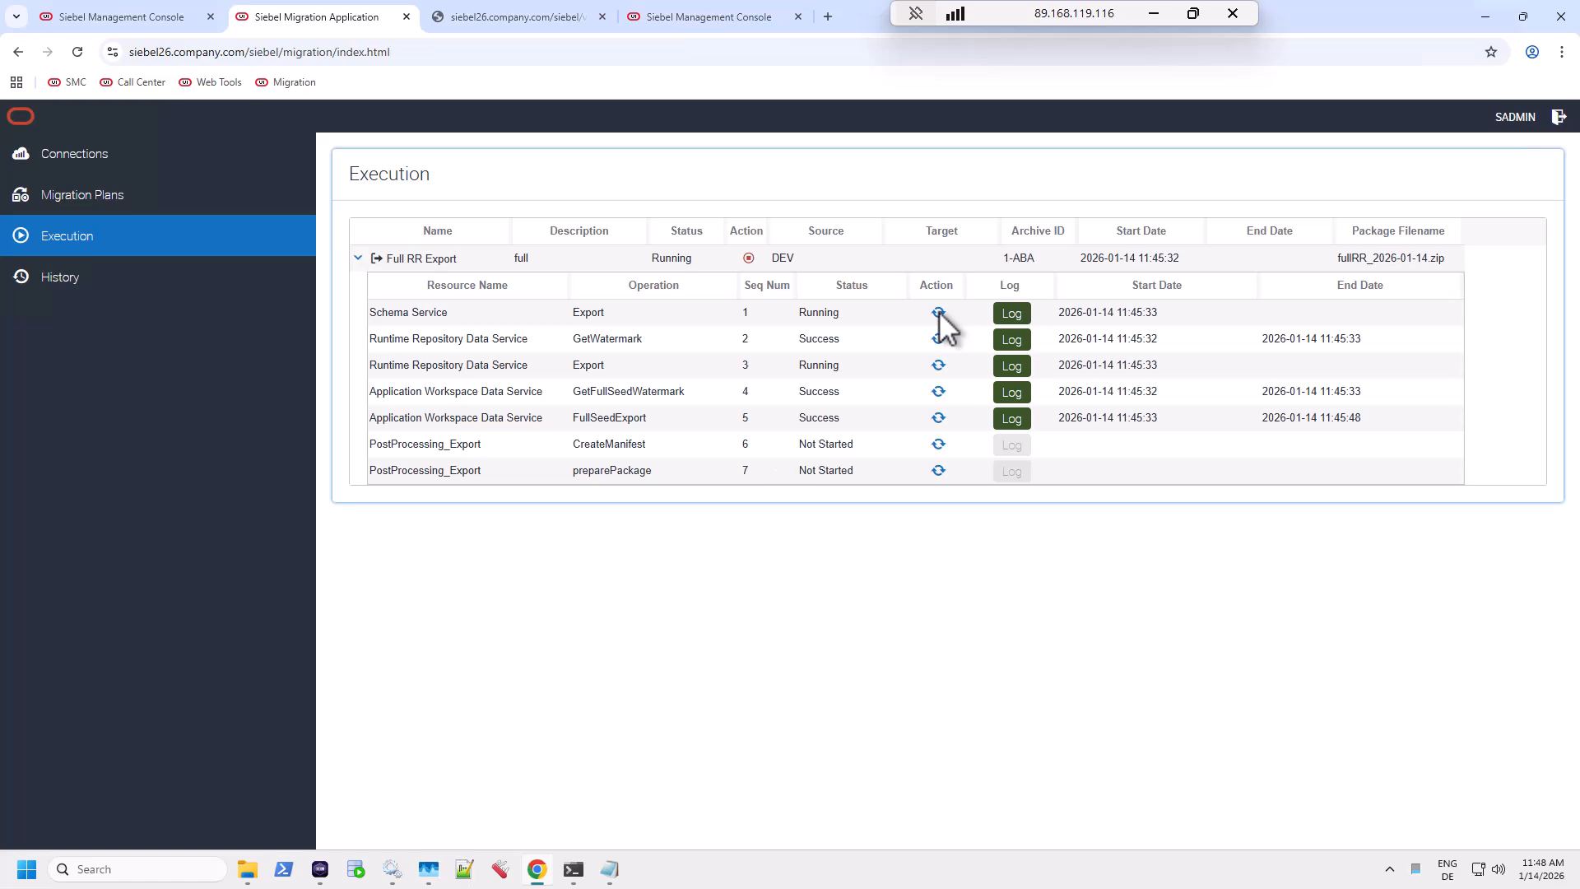
{"action": "left_click", "coordinate": [733, 15]}
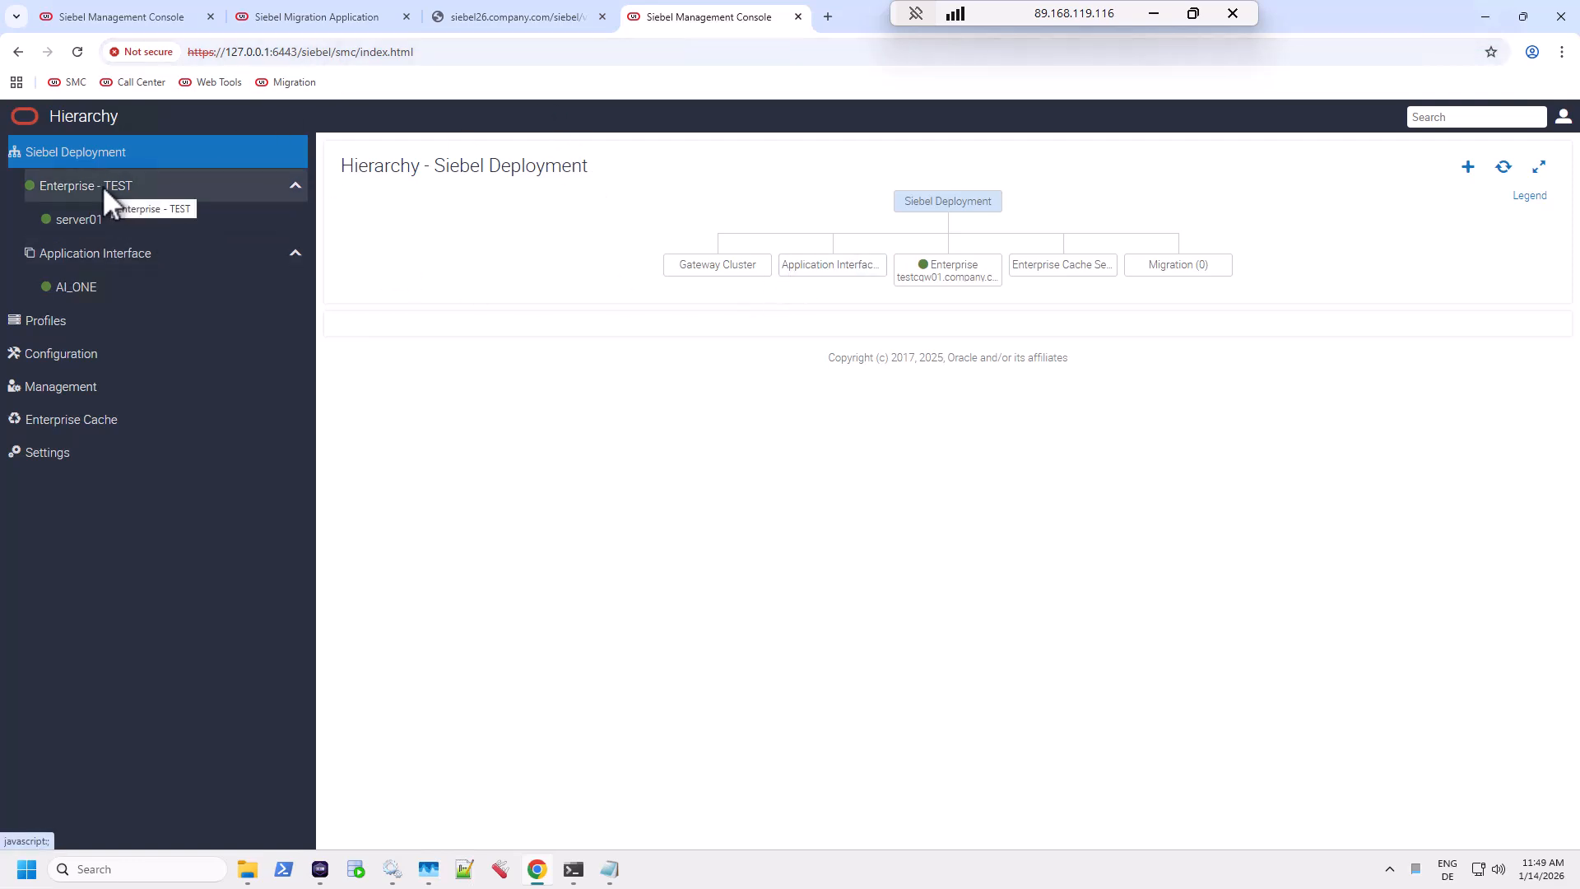
Go to Profiles > Migration to see the sample_migration_server_profile entry.
{"action": "left_click", "coordinate": [65, 319]}
{"action": "left_click", "coordinate": [49, 450]}
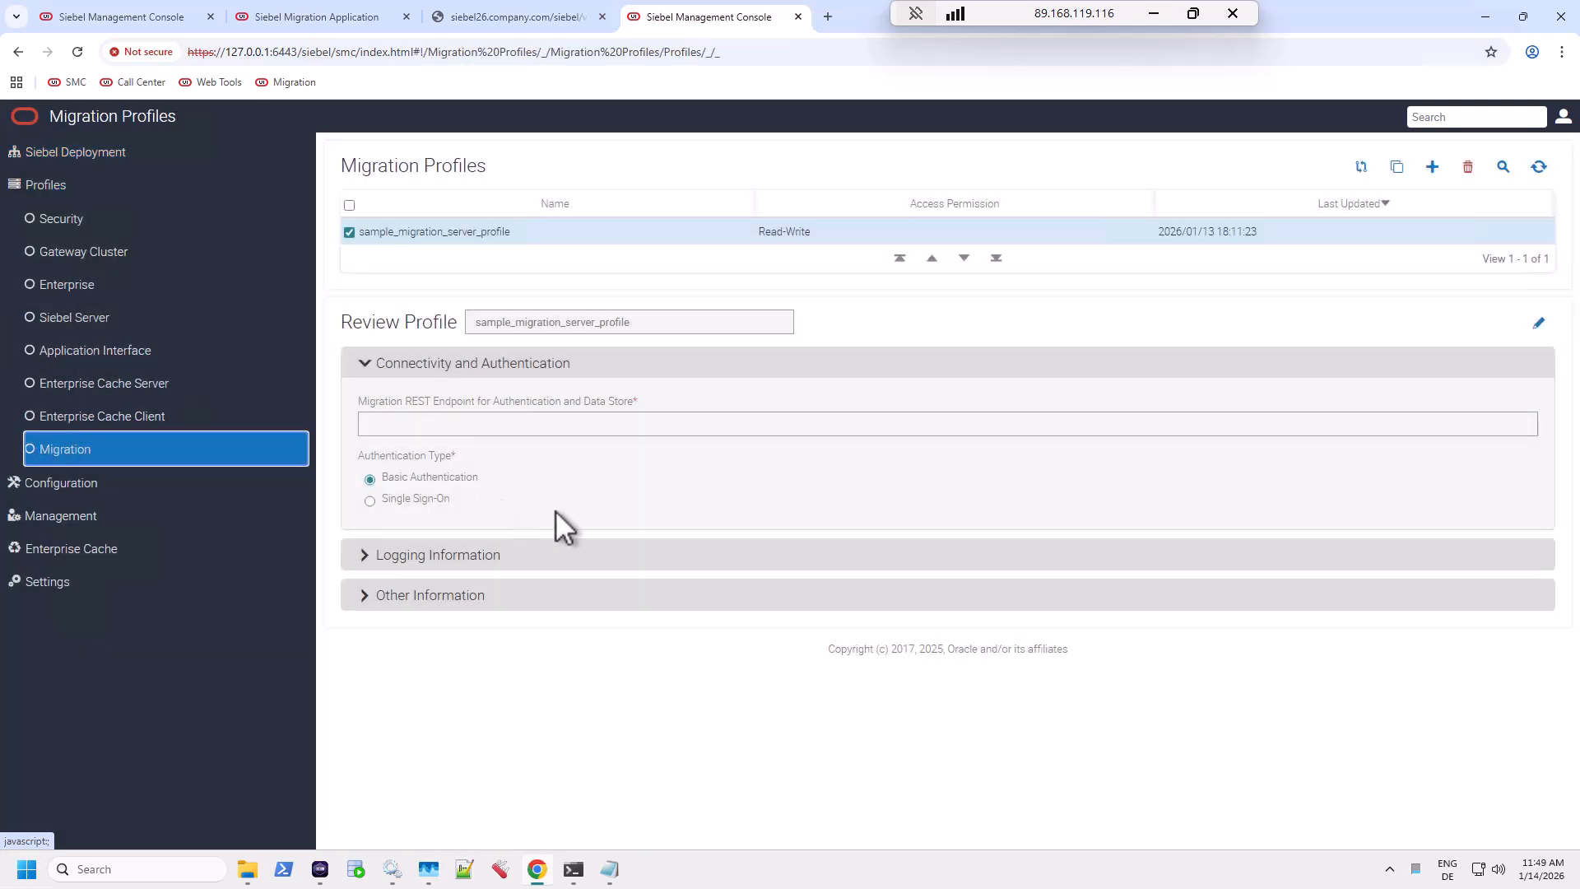
{"action": "left_click", "coordinate": [1398, 167]}
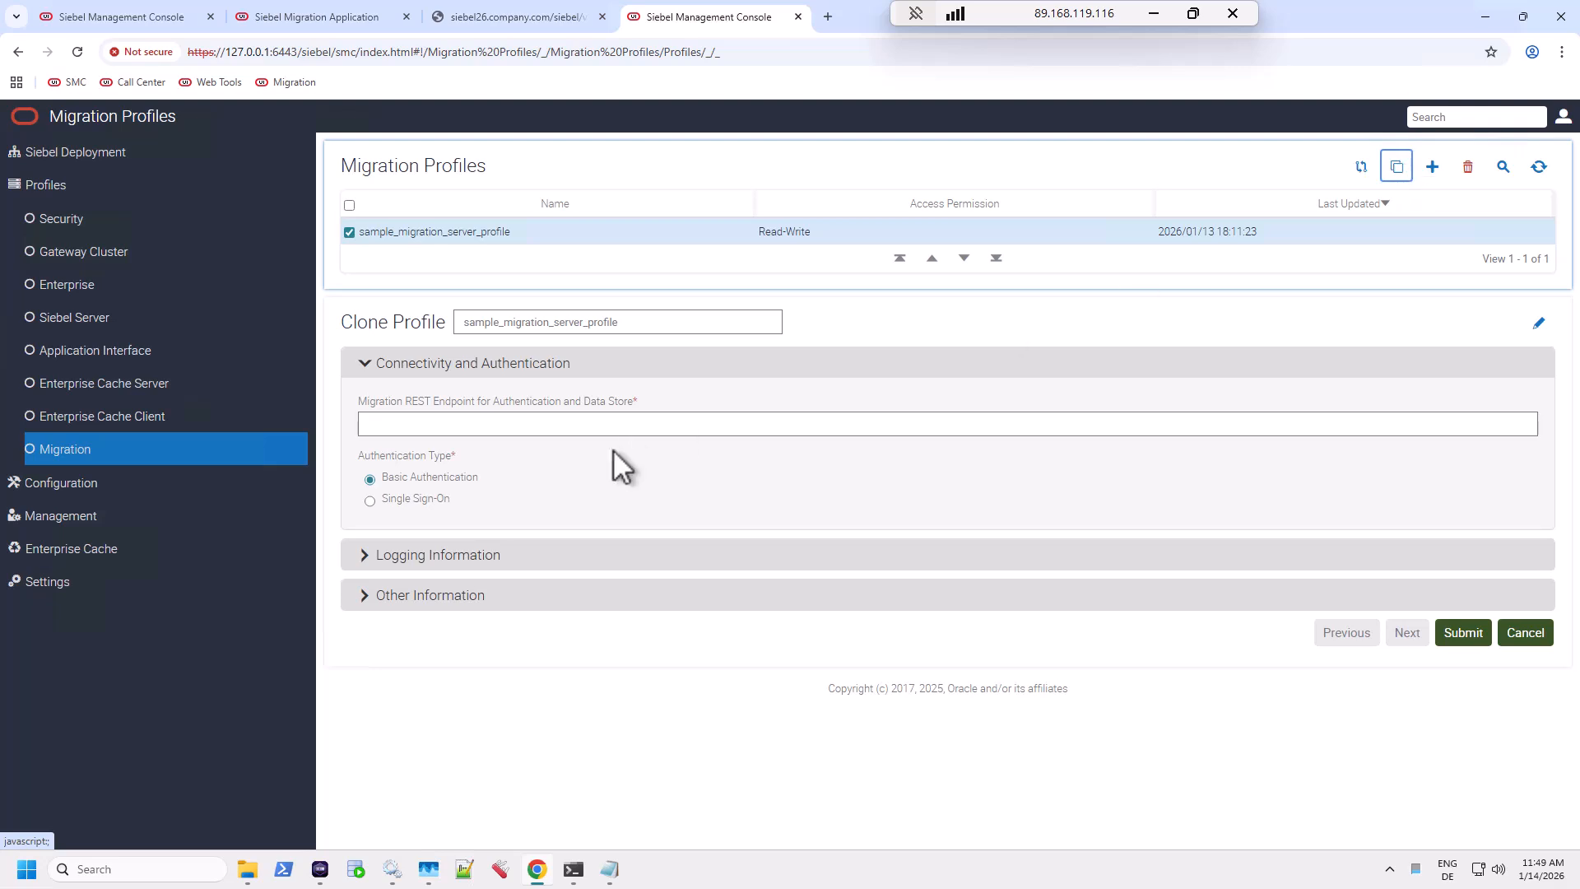
{"action": "left_click", "coordinate": [610, 427]}
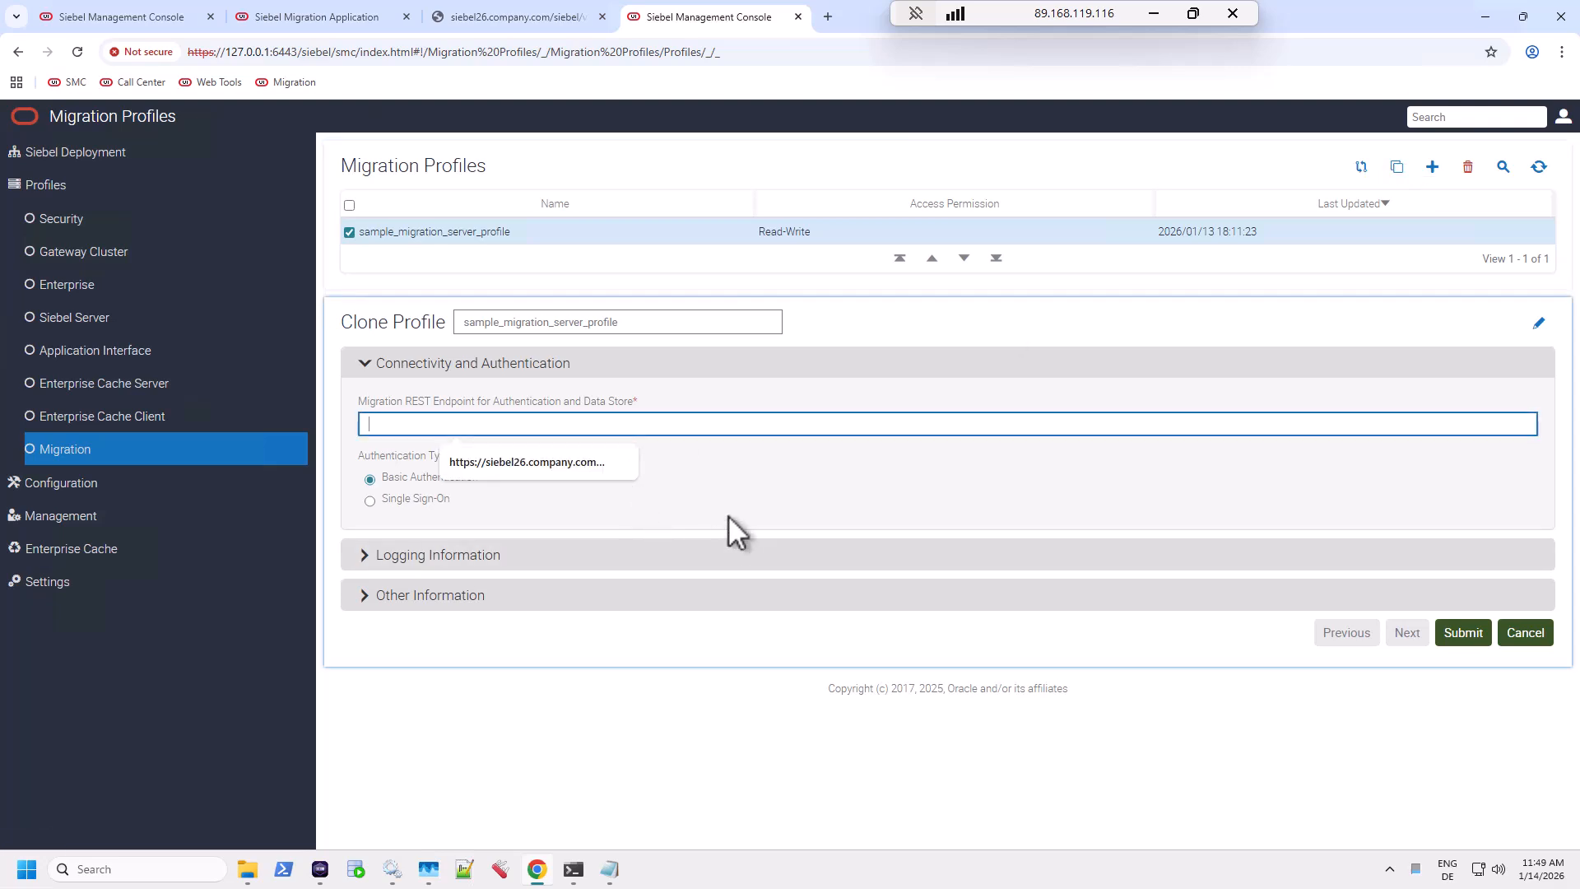
{"action": "type", "text": "https://sai"}
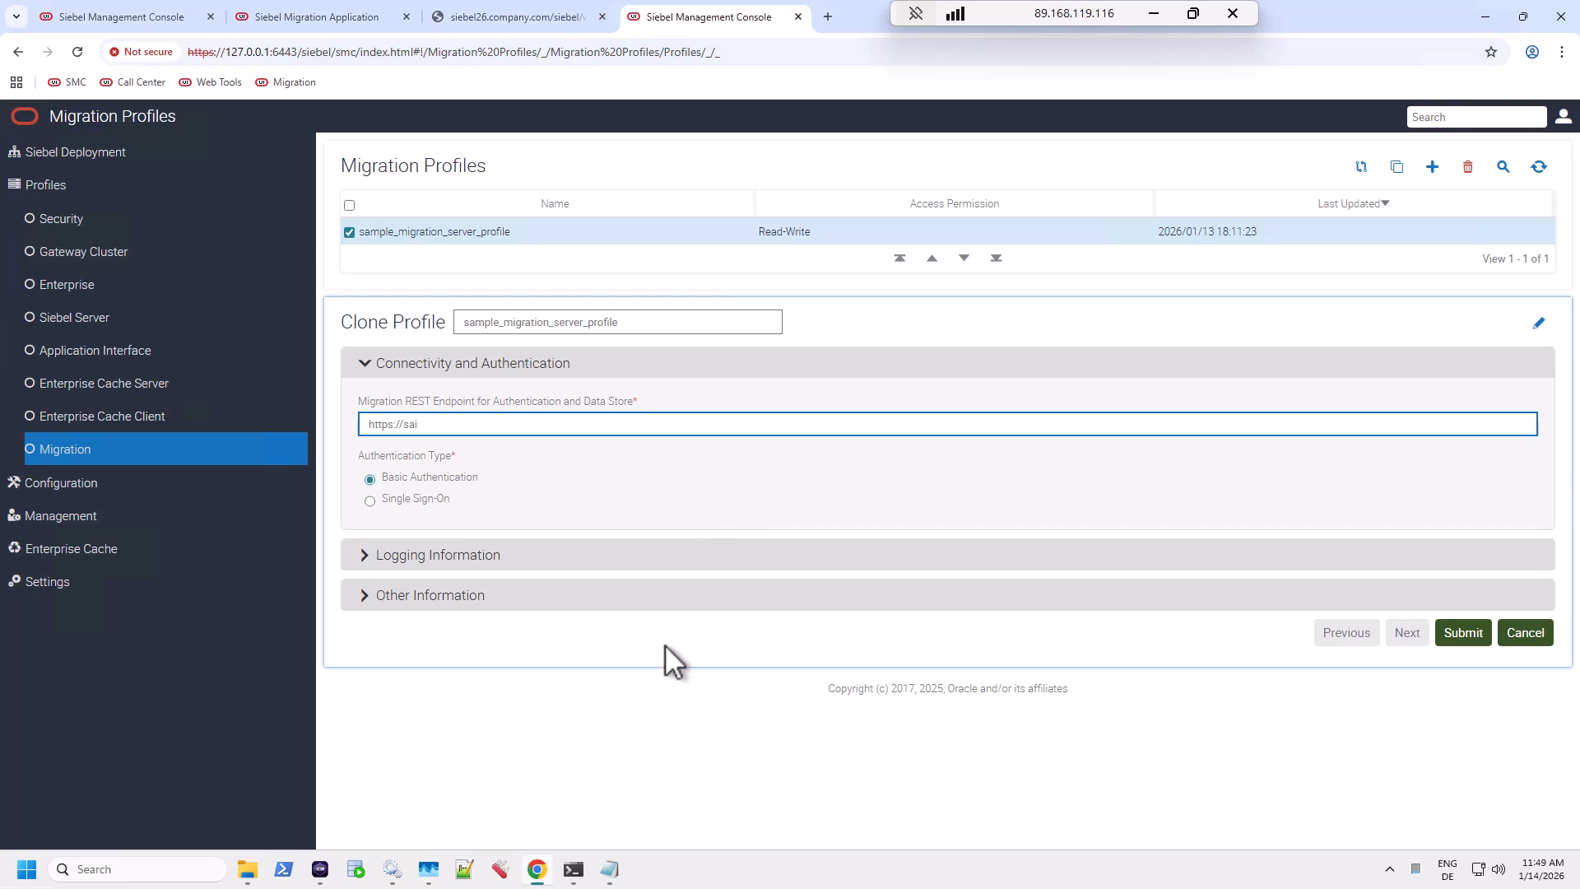
{"action": "left_click", "coordinate": [322, 870]}
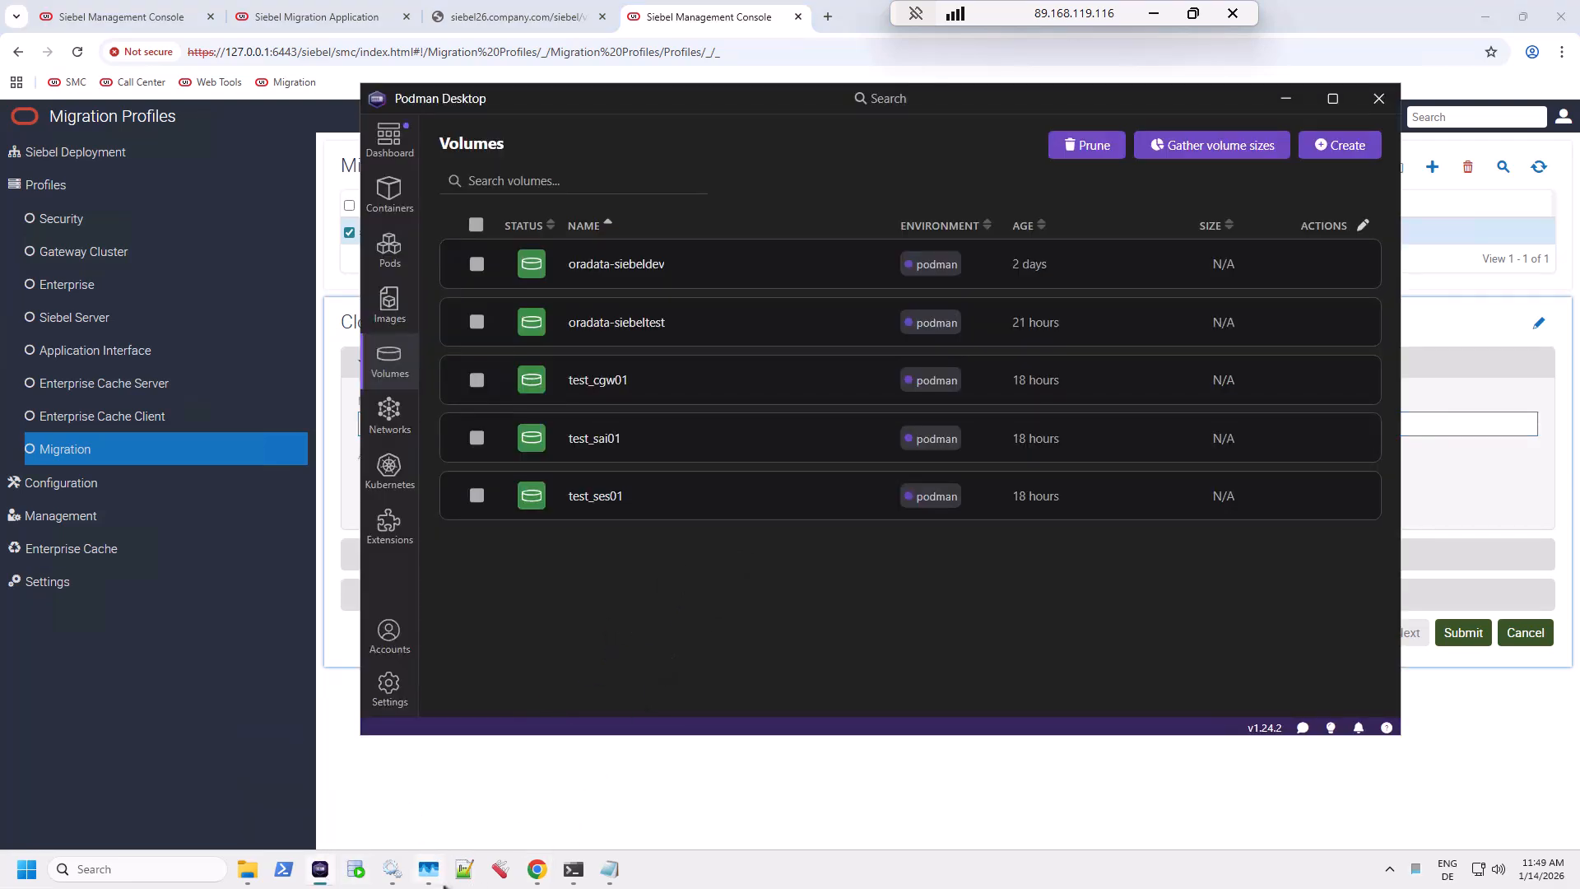
In install_notes.txt, select the TESTSAI01.company.com network alias from the TESTSAI01 podman run command.
{"action": "left_click", "coordinate": [610, 871]}
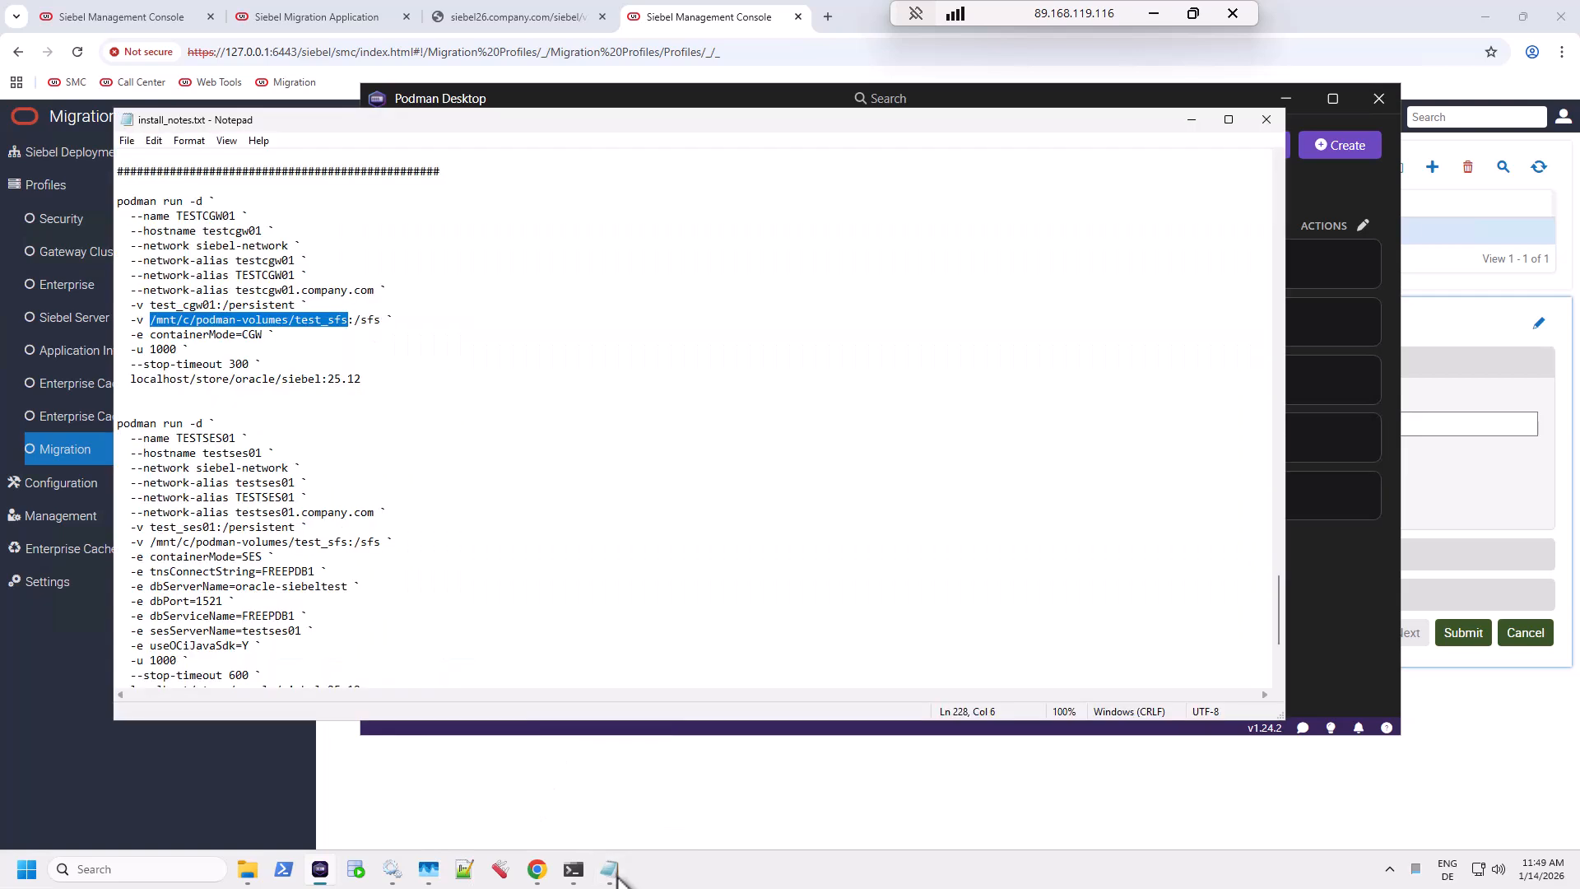
{"action": "scroll", "coordinate": [459, 459], "scroll_direction": "down", "scroll_amount": 5}
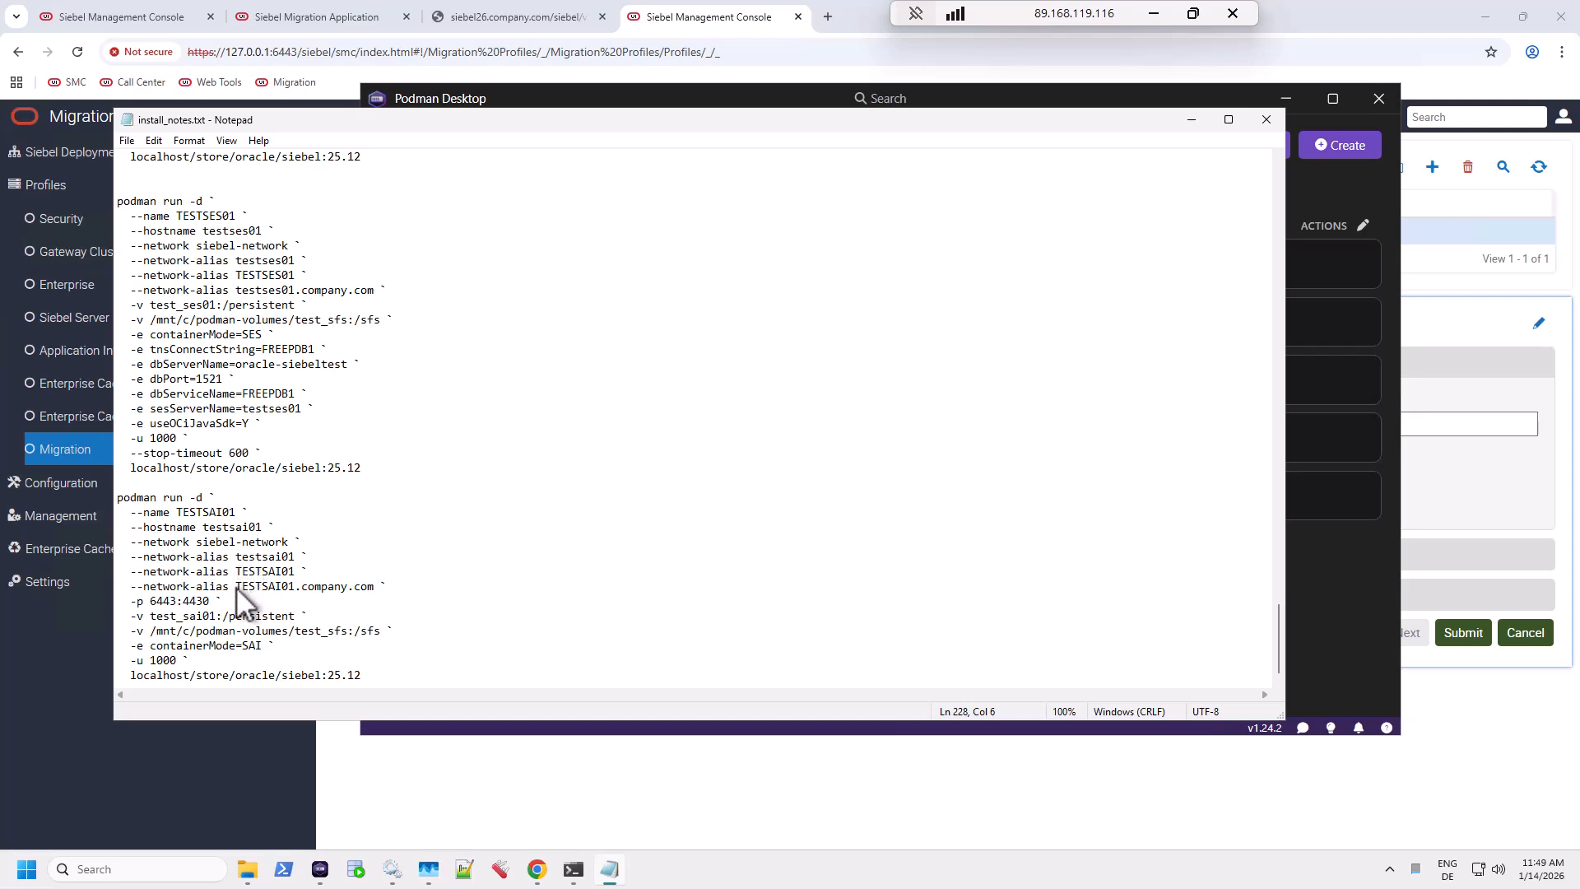
{"action": "left_click_drag", "start_coordinate": [235, 586], "coordinate": [375, 588]}
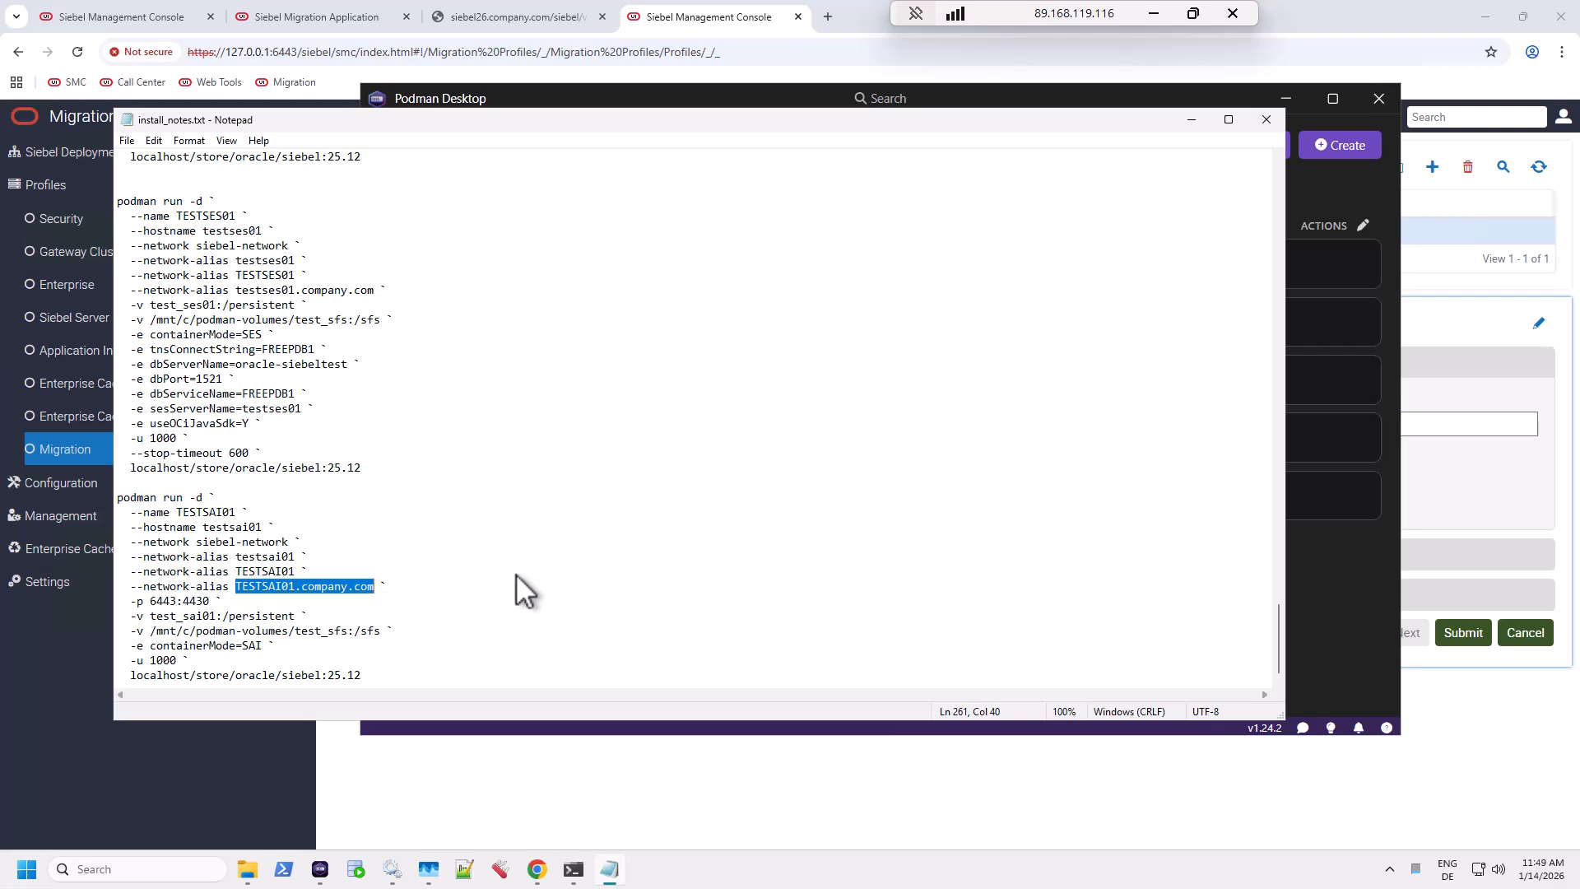
Replace 'sai' with the pasted TESTSAI01.company.com host and append ':4430/siebel/v1.0' to the endpoint.
{"action": "left_click", "coordinate": [709, 29]}
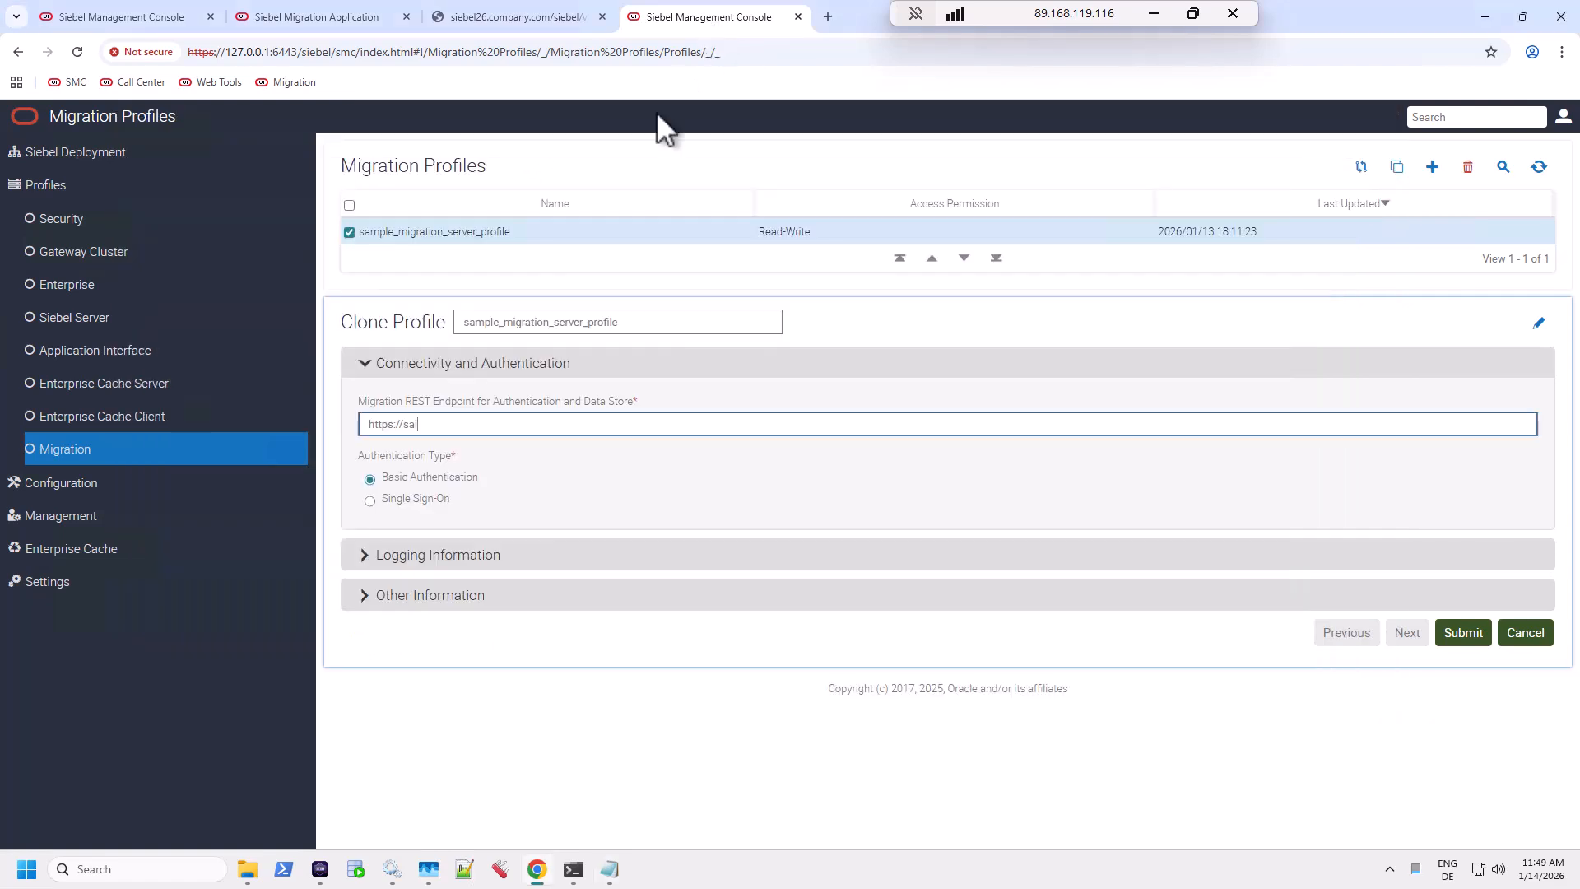
{"action": "left_click_drag", "start_coordinate": [418, 425], "coordinate": [405, 427]}
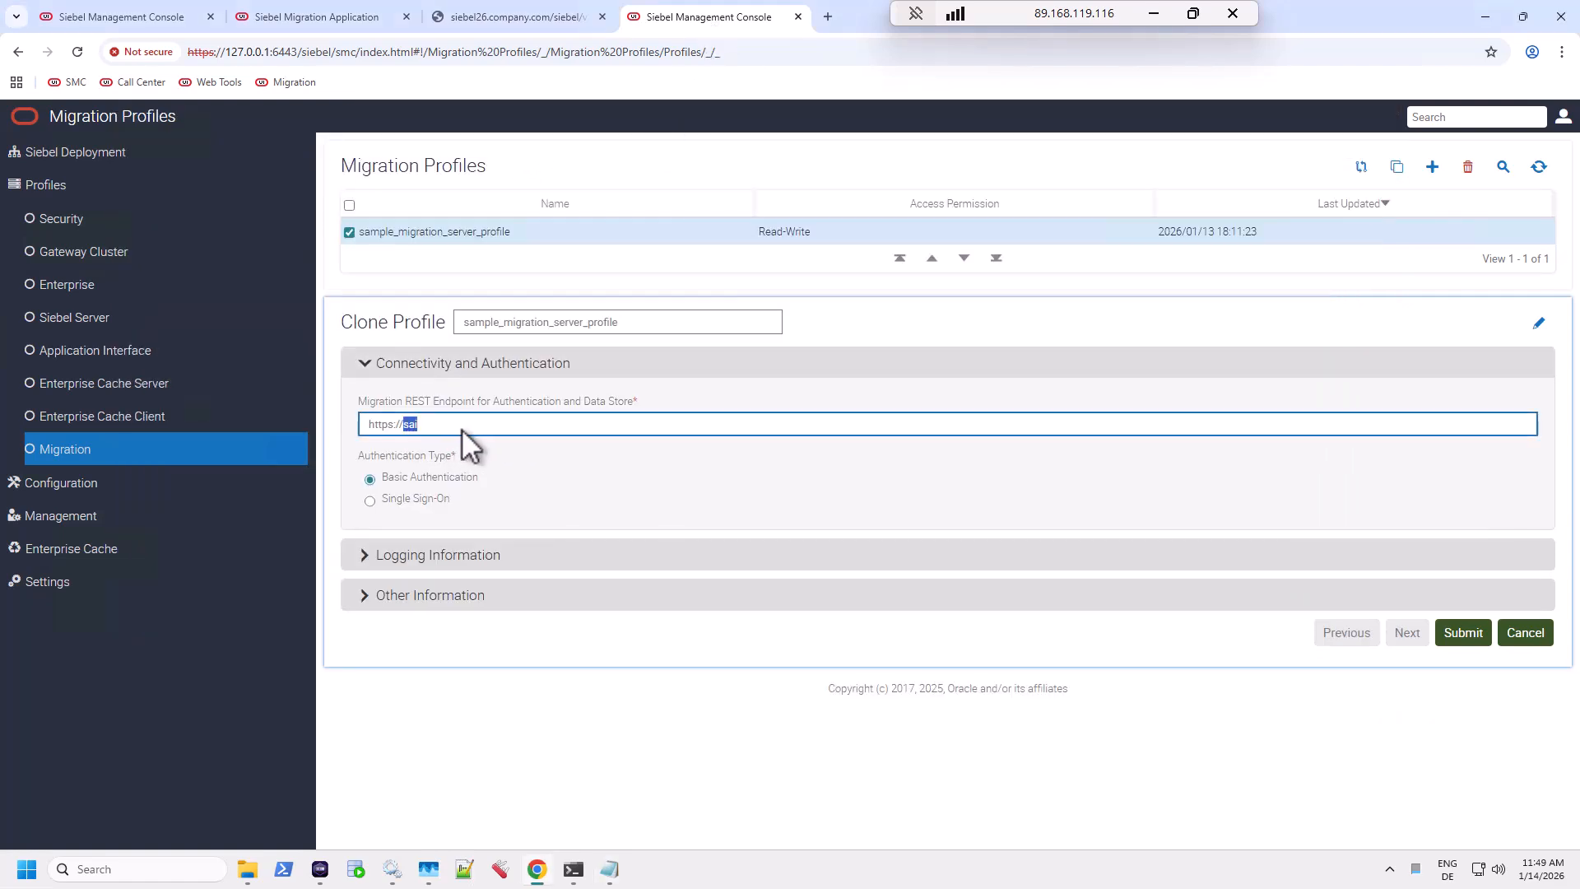
{"action": "type", "text": "TESTSAI01.company.com"}
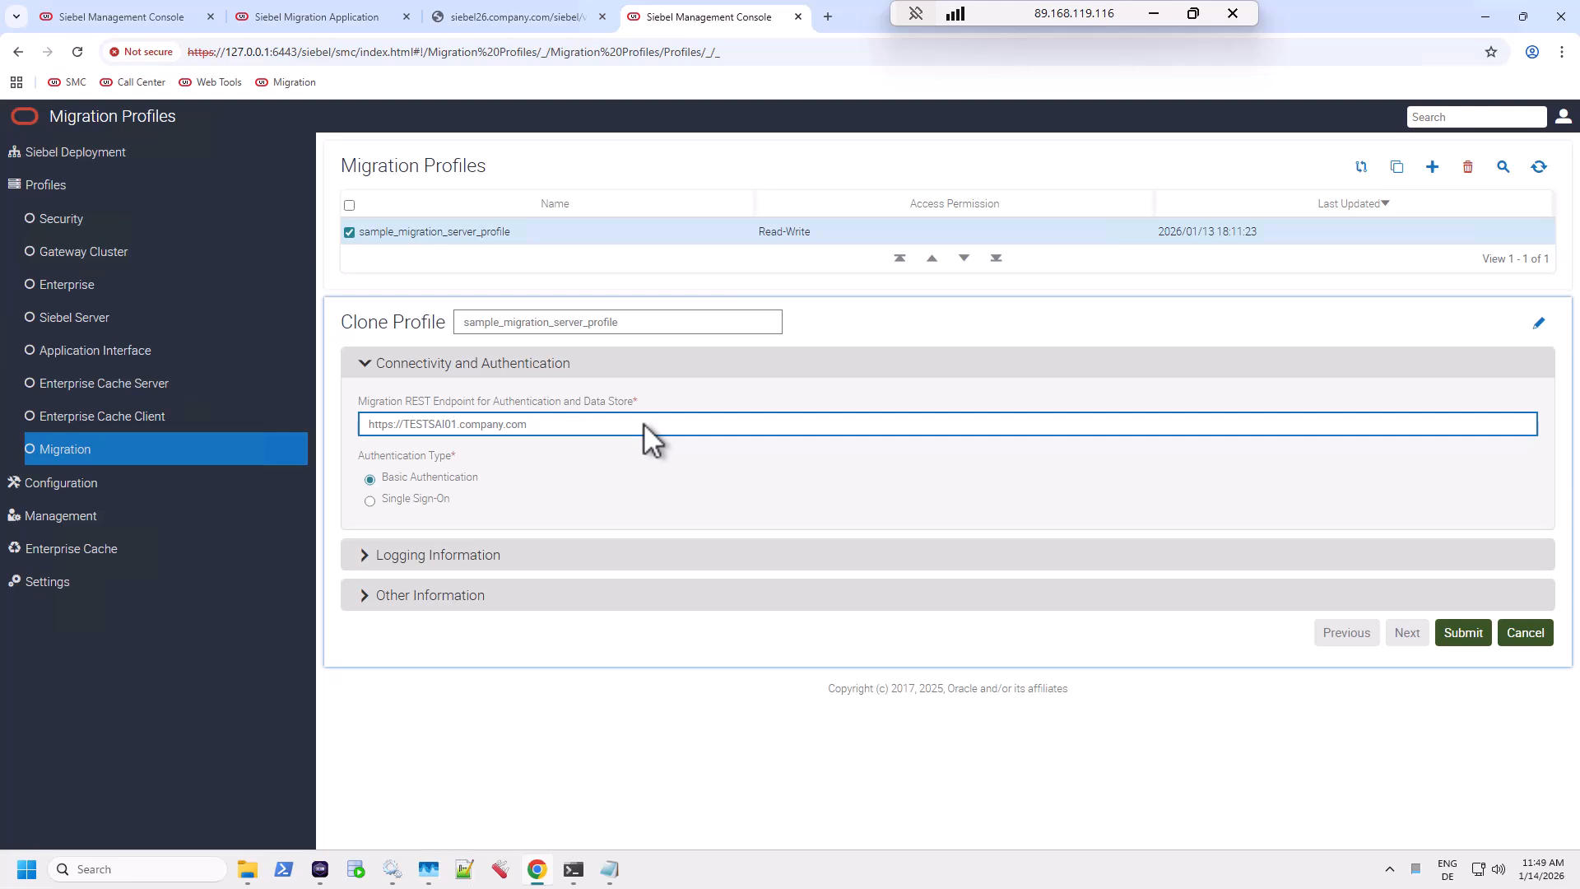
{"action": "type", "text": ":4430/siebel/v1.0"}
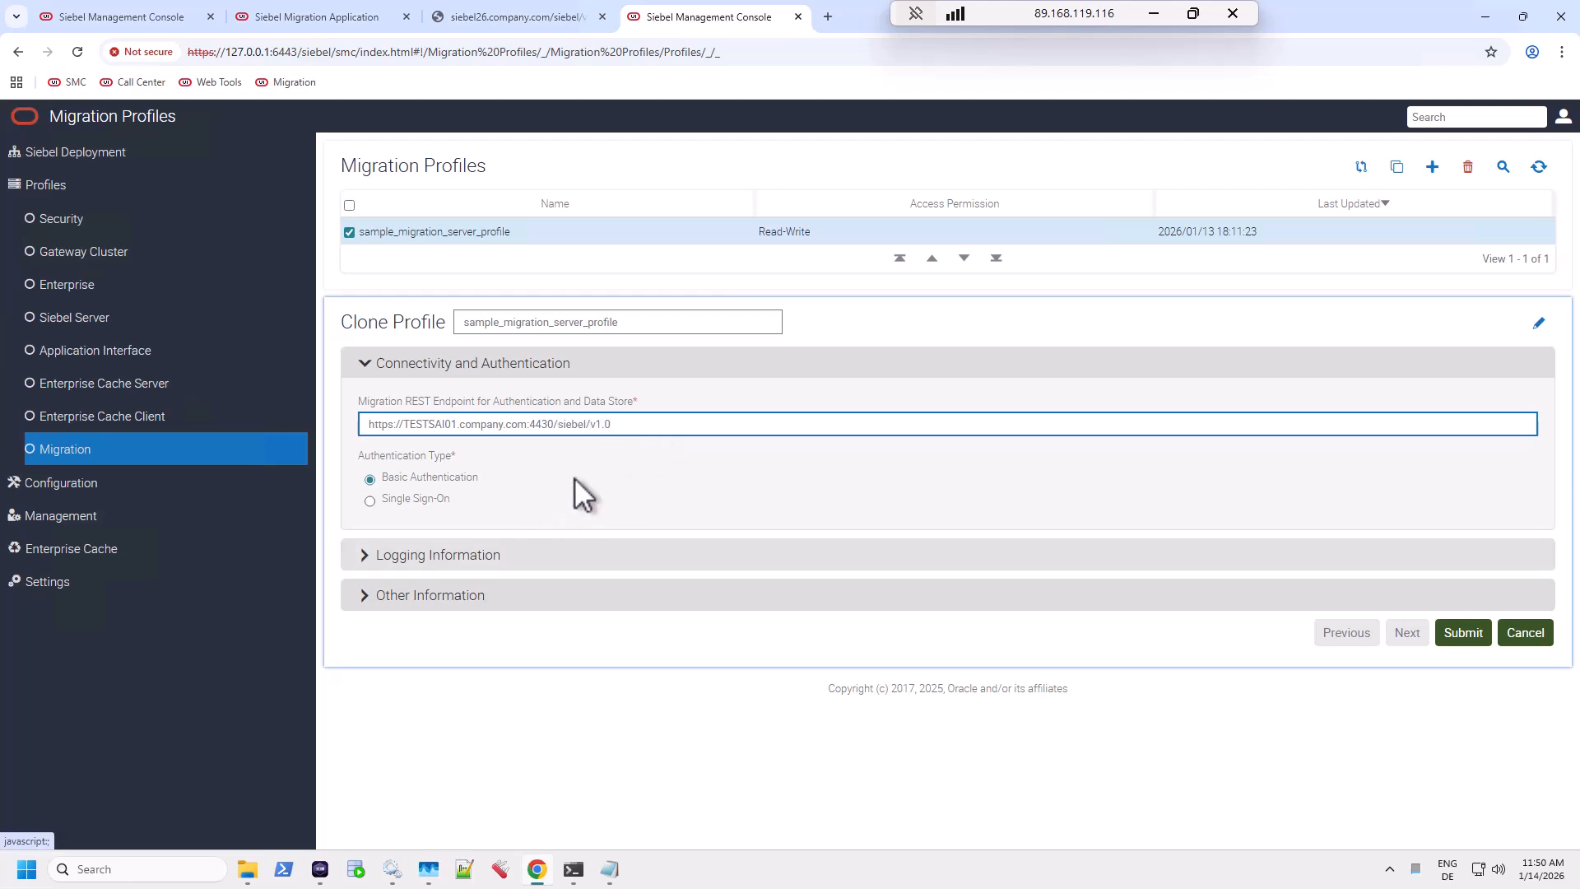
{"action": "left_click_drag", "start_coordinate": [632, 426], "coordinate": [345, 436]}
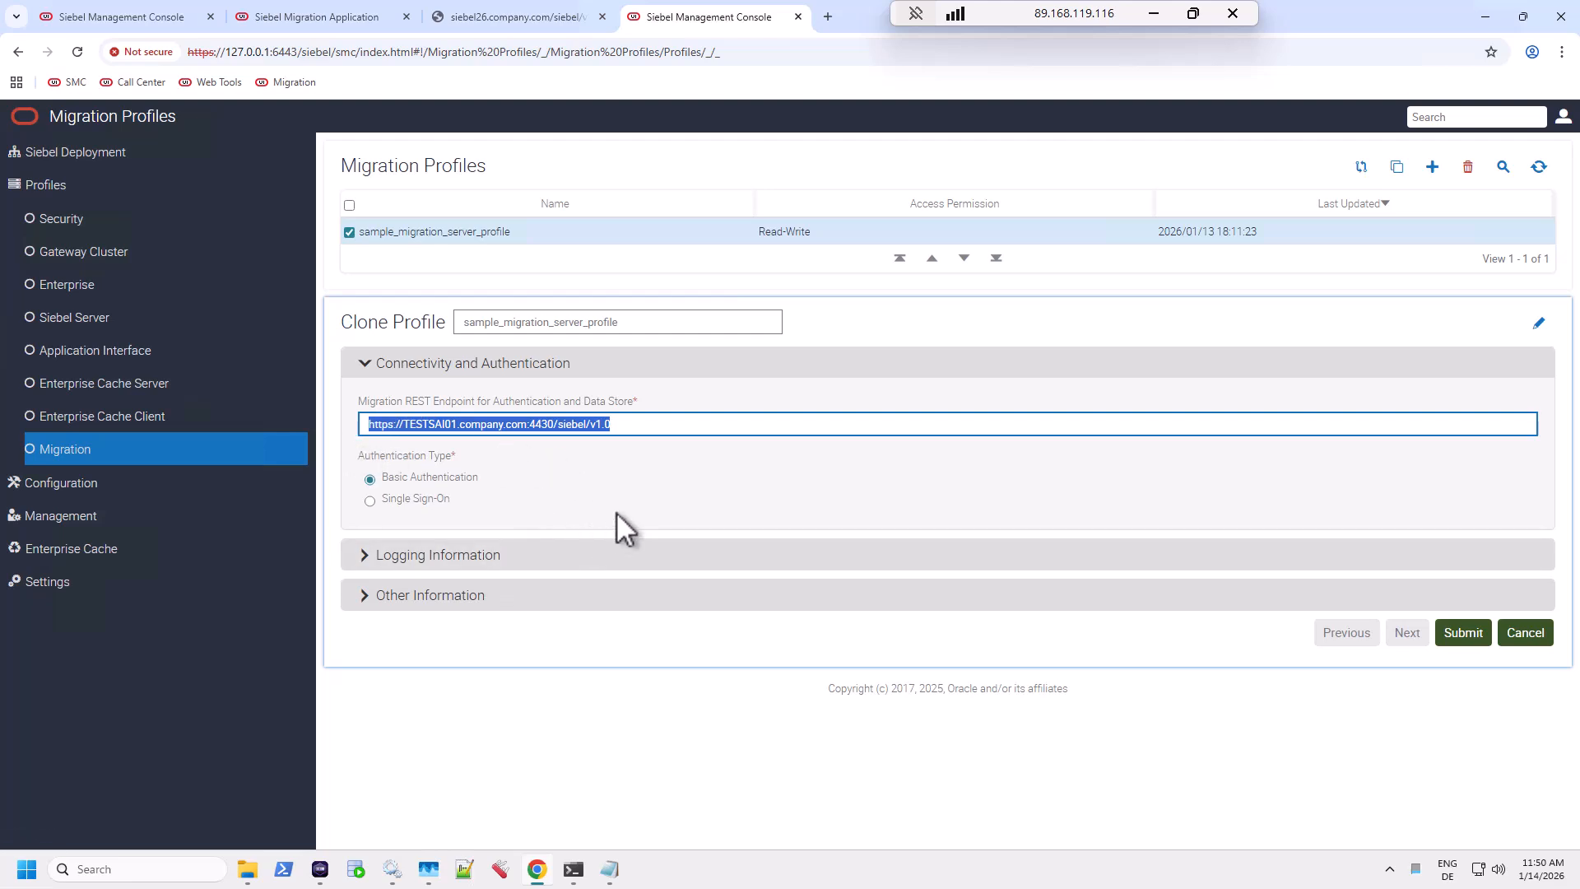
Set Timeout to 3000, application callcenter, language enu, and clear the CHANGE_ME package location.
{"action": "left_click", "coordinate": [476, 594]}
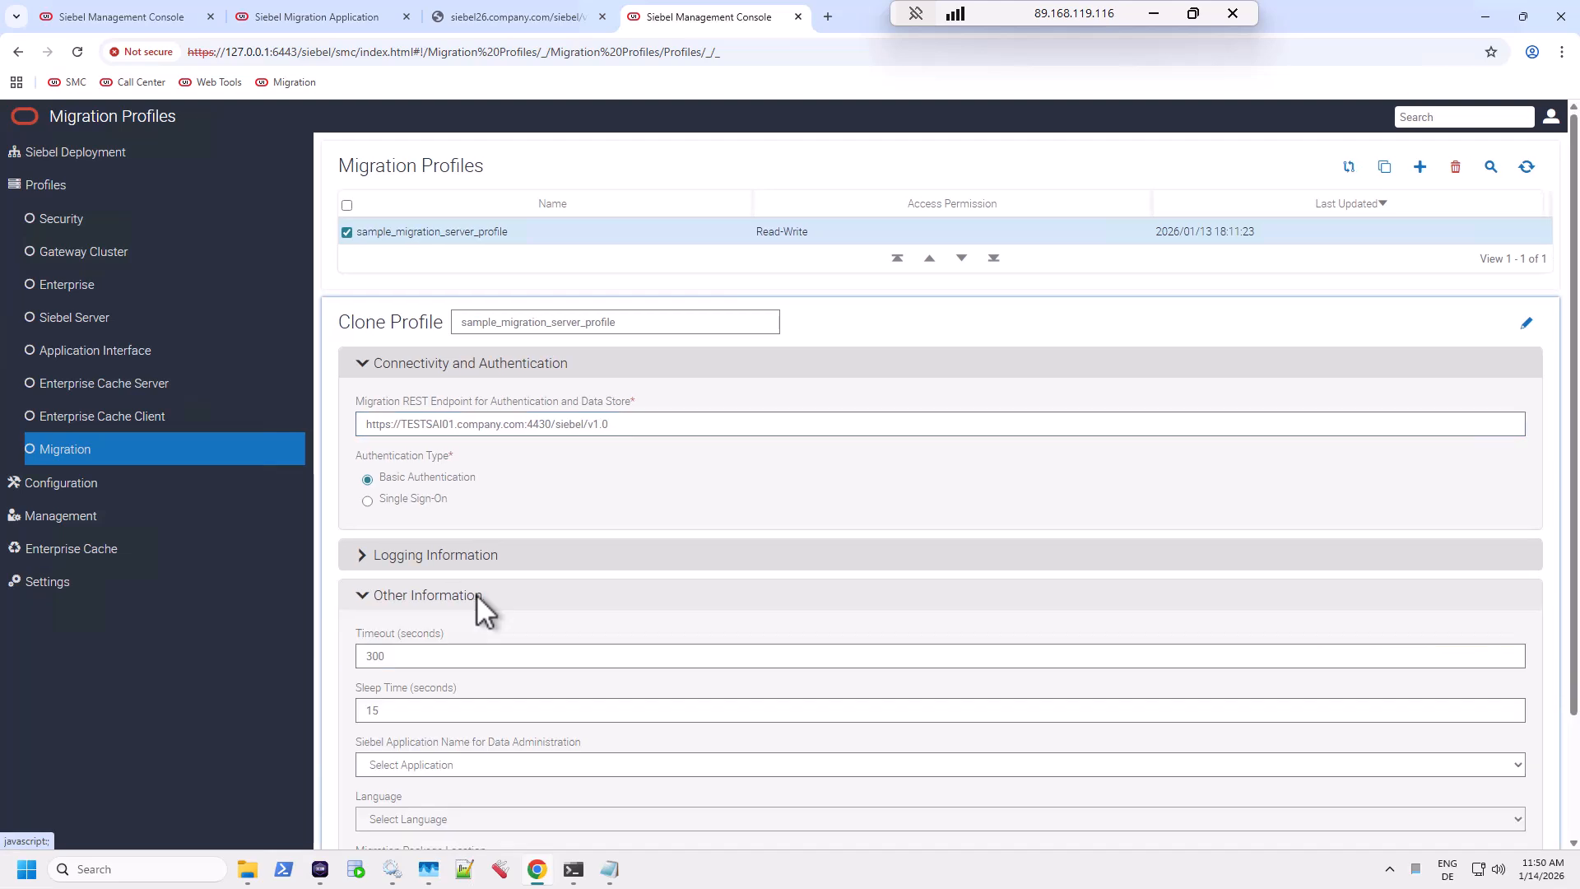
{"action": "left_click", "coordinate": [417, 653]}
{"action": "type", "text": "0"}
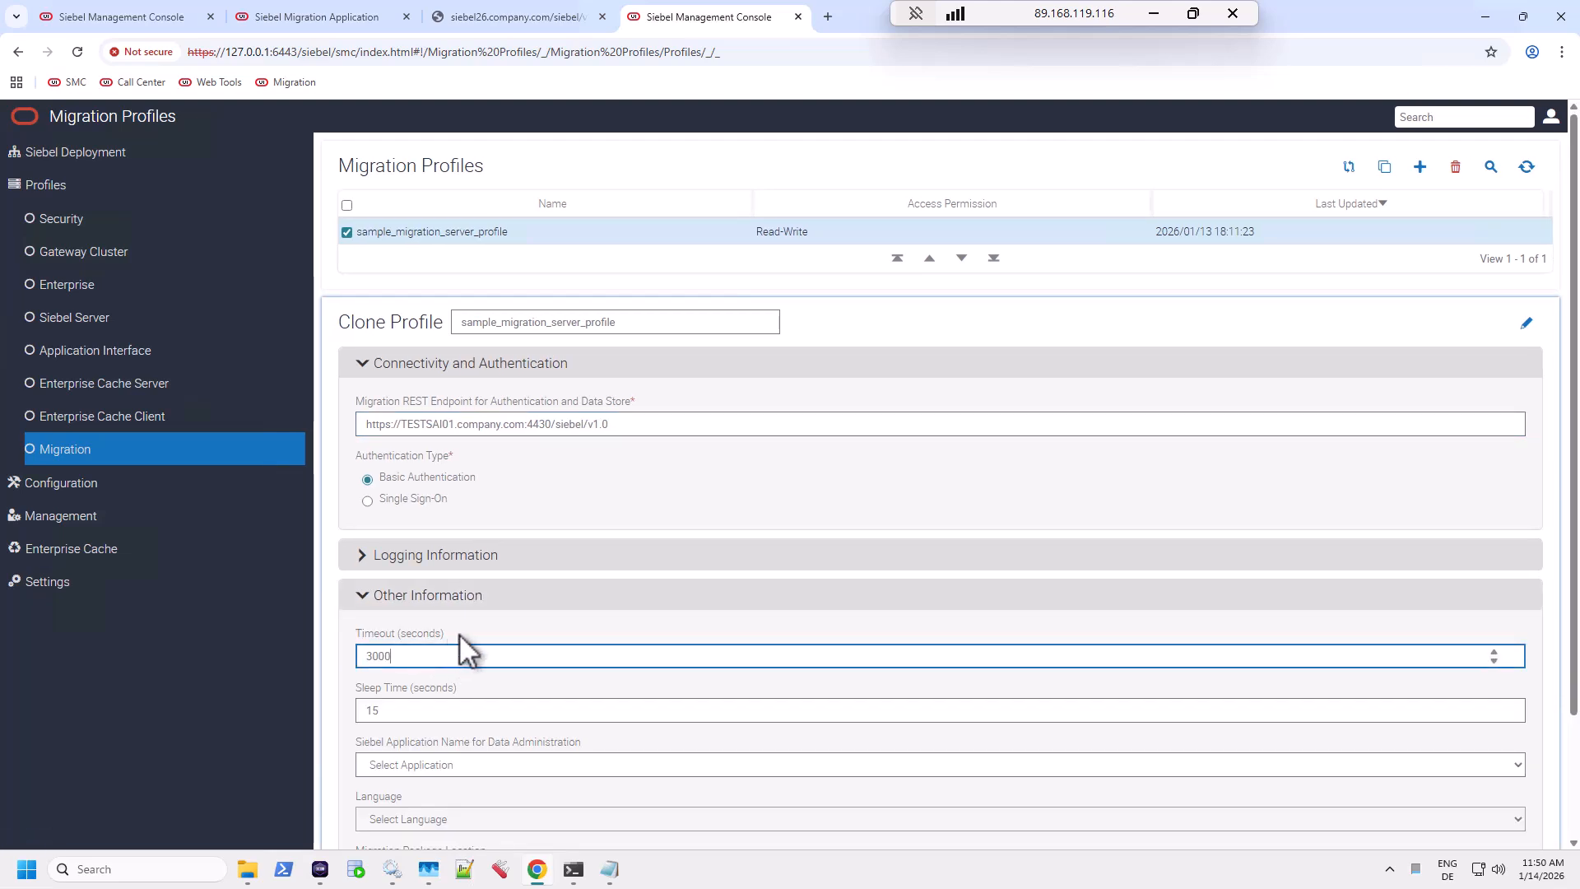
{"action": "scroll", "coordinate": [462, 637], "scroll_direction": "down", "scroll_amount": 2}
{"action": "left_click", "coordinate": [461, 616]}
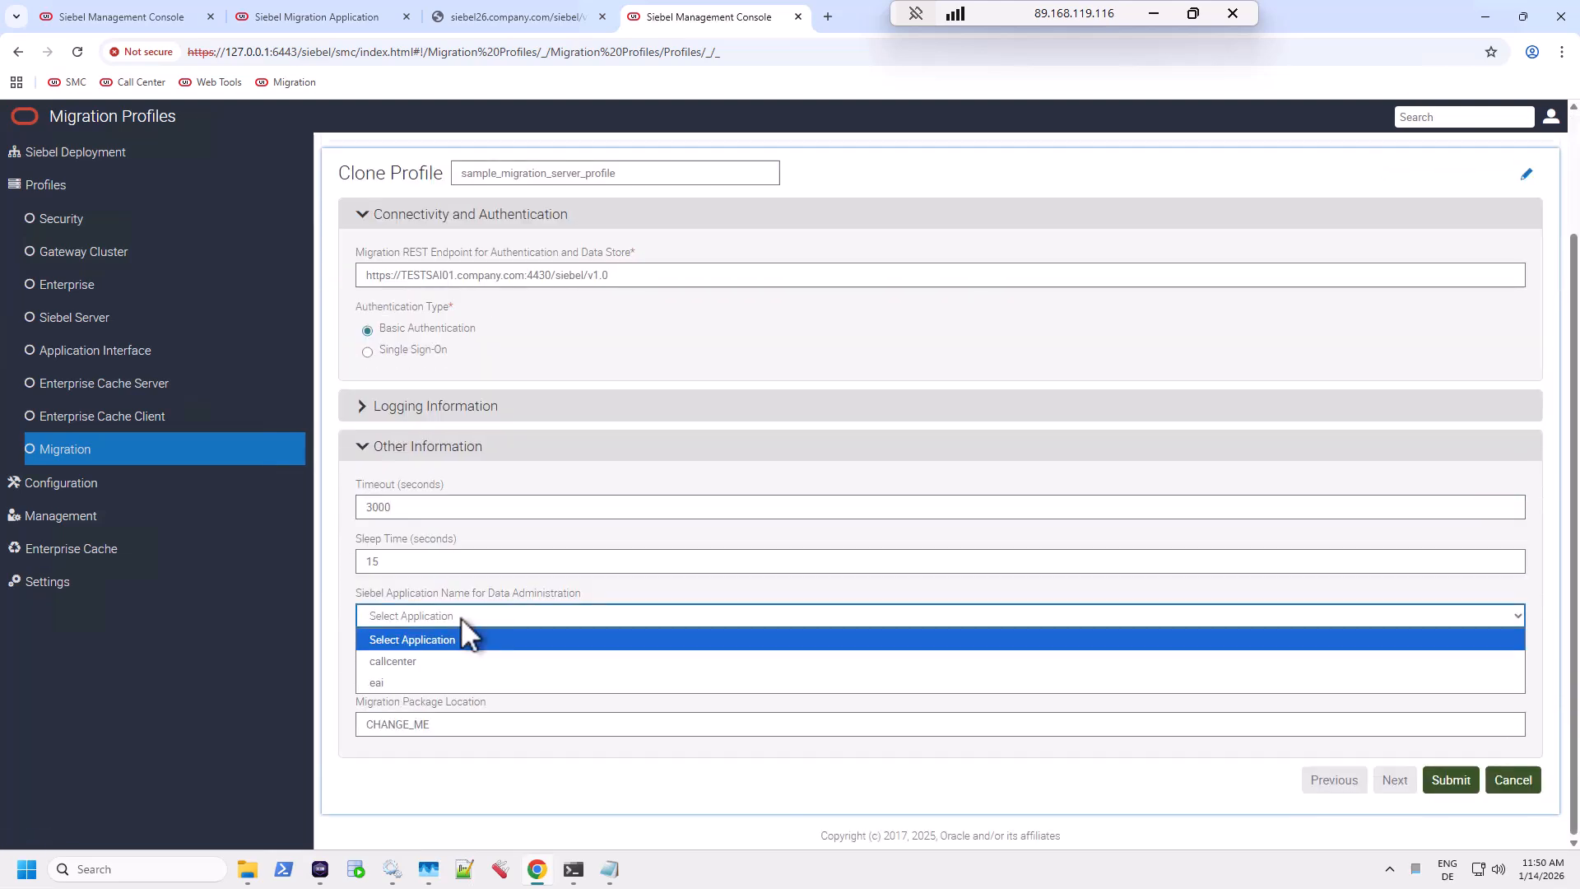
{"action": "left_click", "coordinate": [425, 660]}
{"action": "left_click", "coordinate": [427, 668]}
{"action": "left_click", "coordinate": [421, 714]}
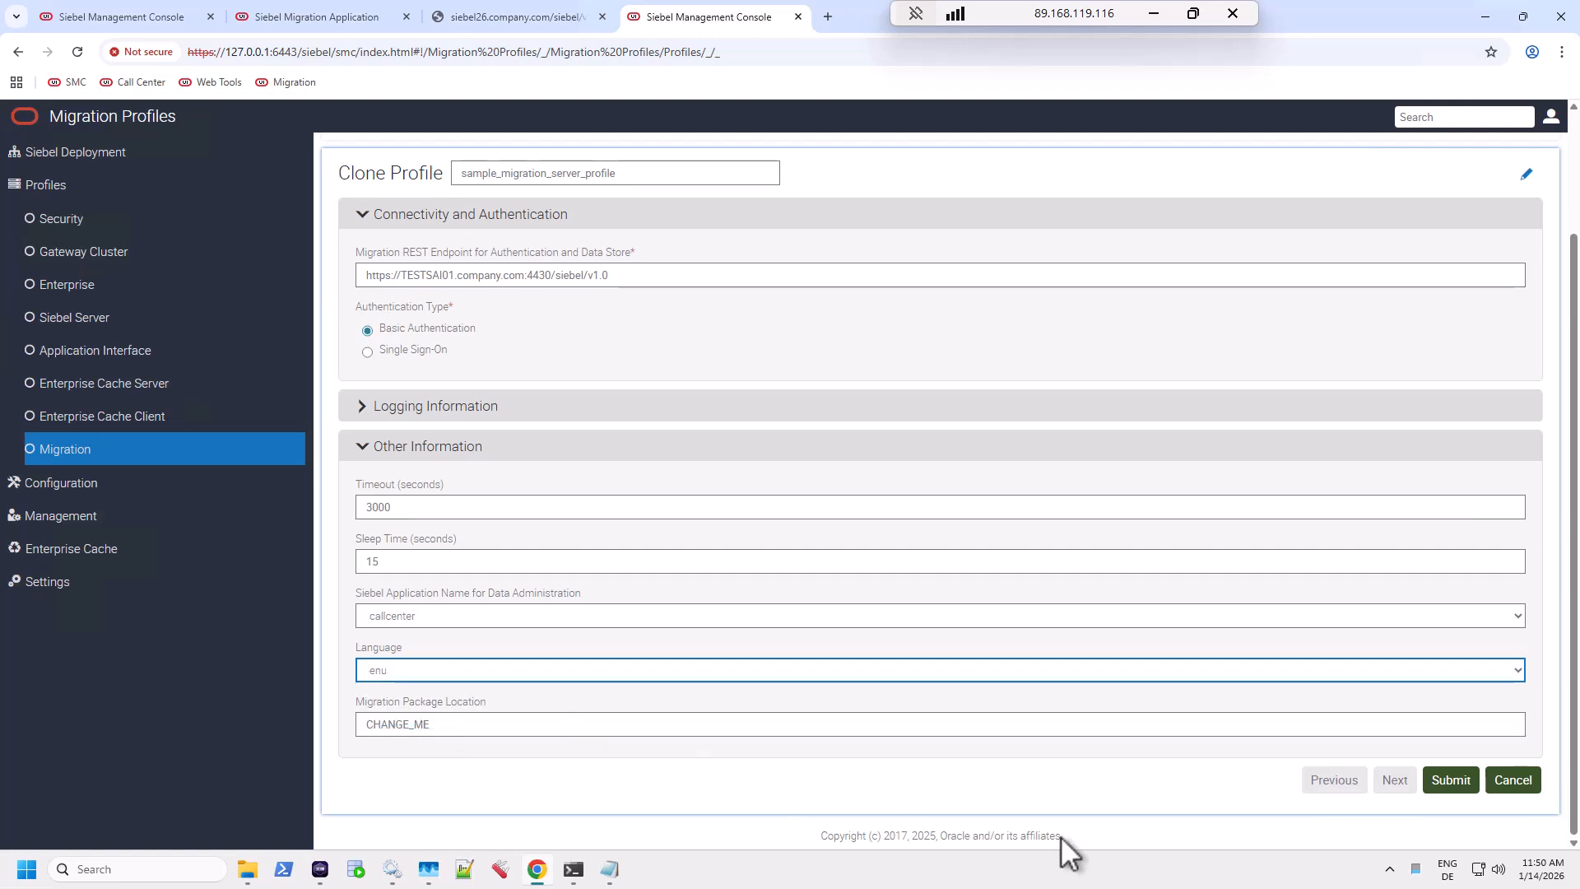
{"action": "left_click", "coordinate": [448, 722]}
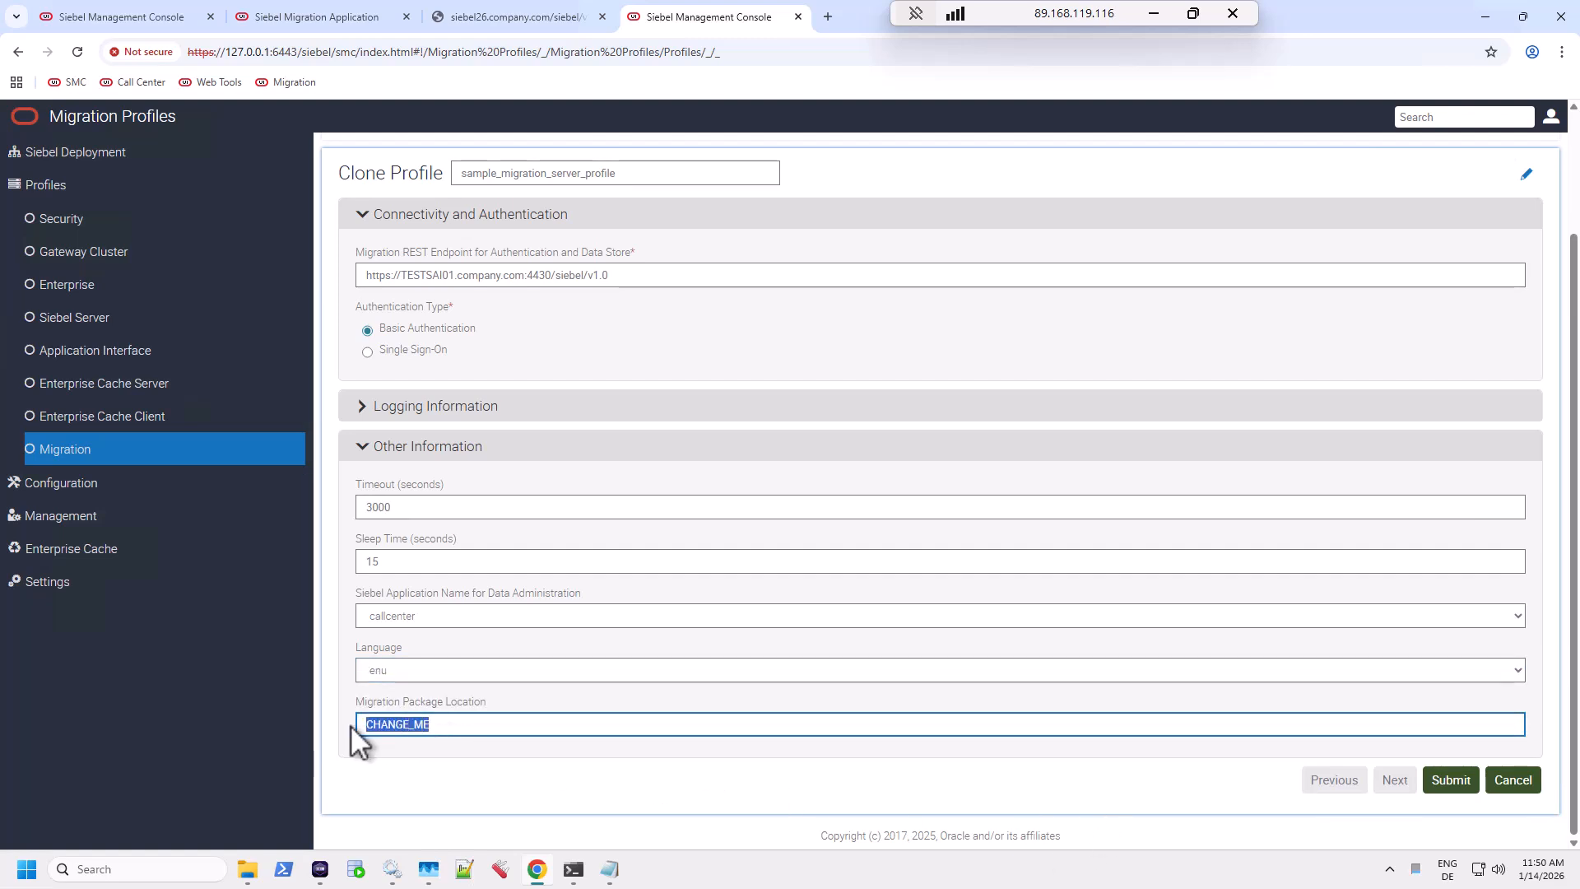
{"action": "key", "text": "BackSpace"}
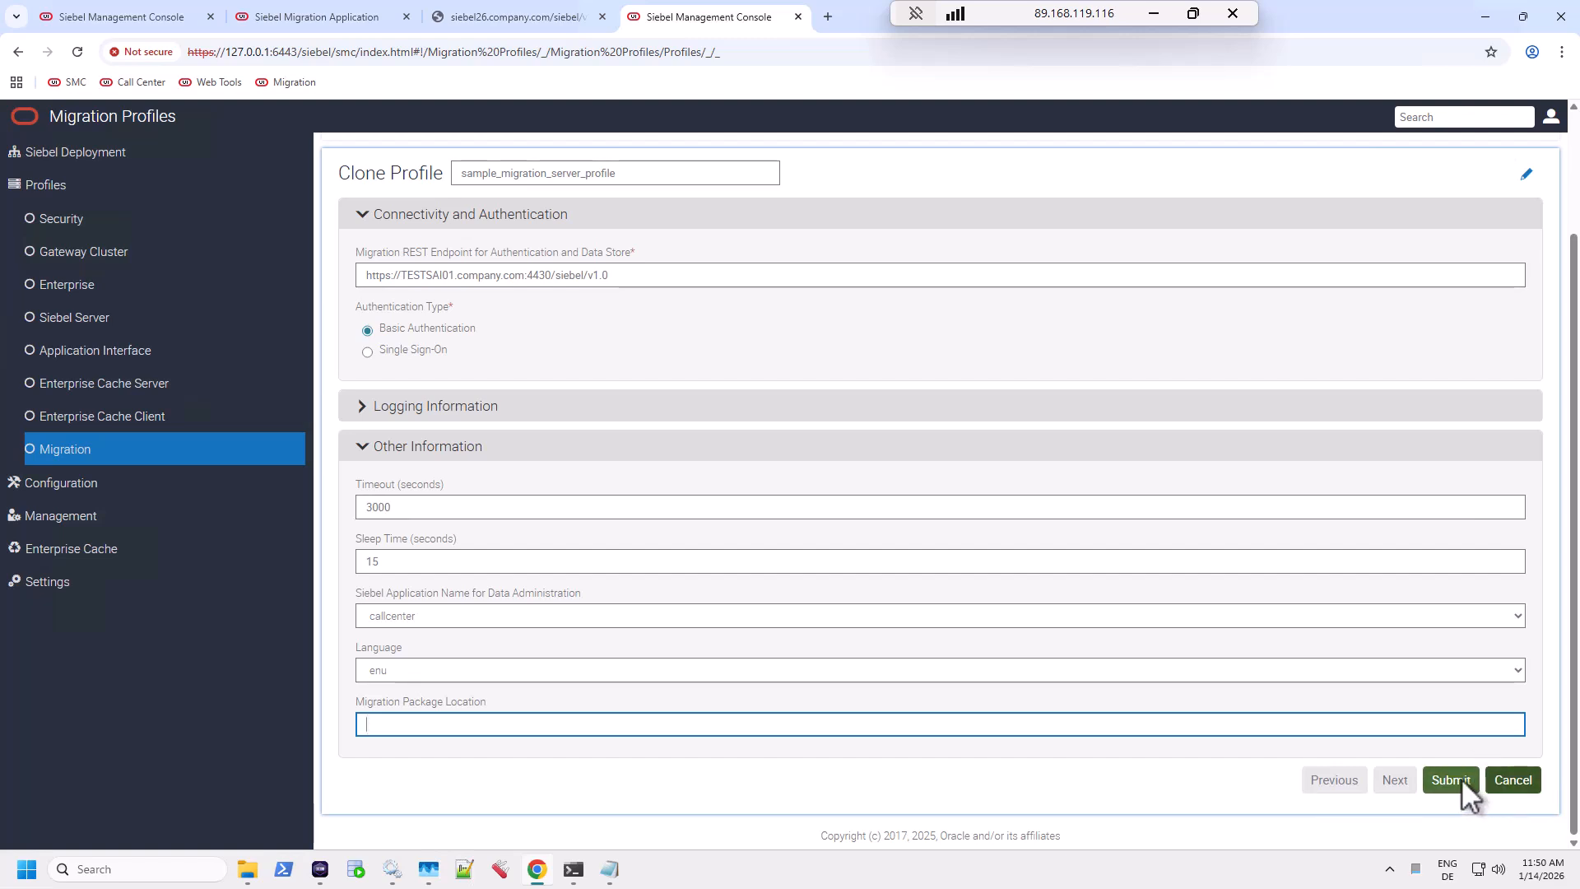
Submit, dismiss the duplicate-name alert, rename the clone to mig_profile and submit again.
{"action": "left_click", "coordinate": [1460, 778]}
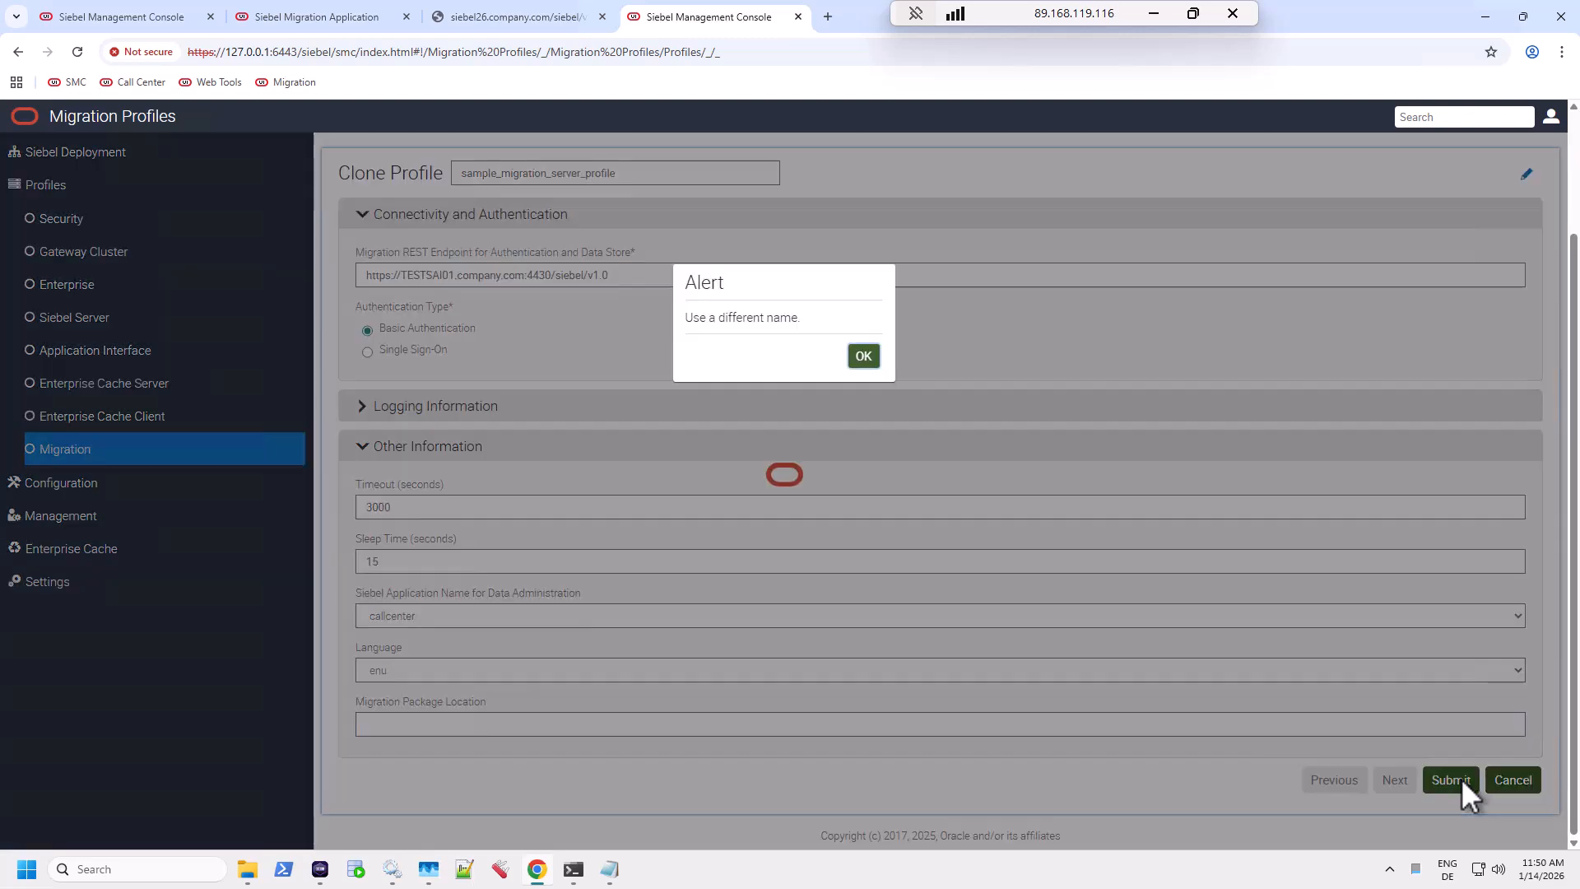
{"action": "left_click", "coordinate": [873, 356]}
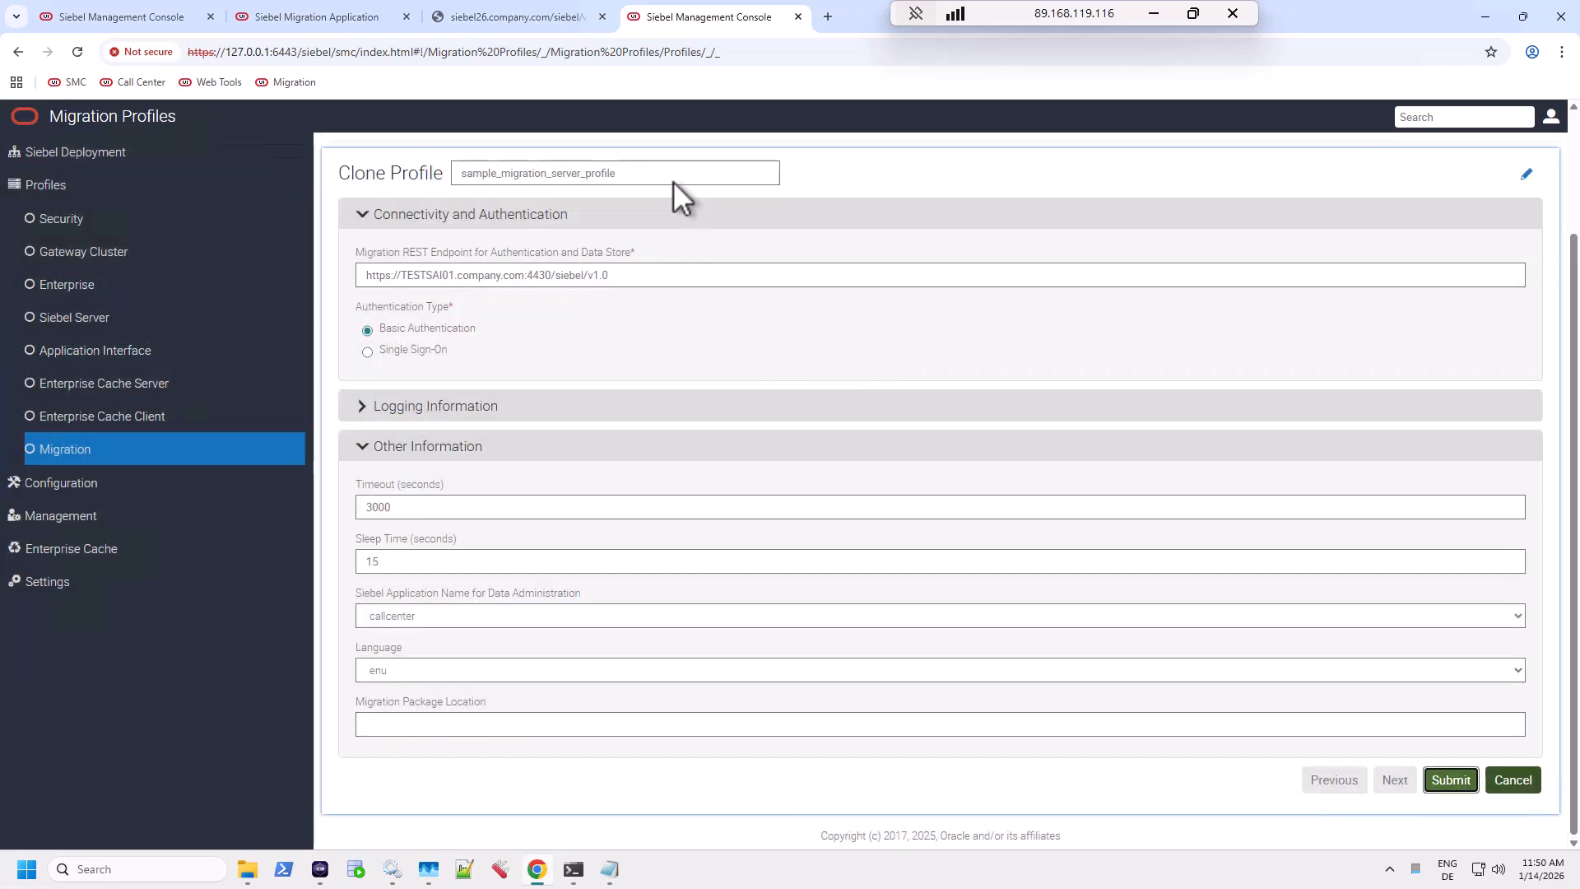
{"action": "left_click_drag", "start_coordinate": [658, 174], "coordinate": [428, 191]}
{"action": "type", "text": "mig"}
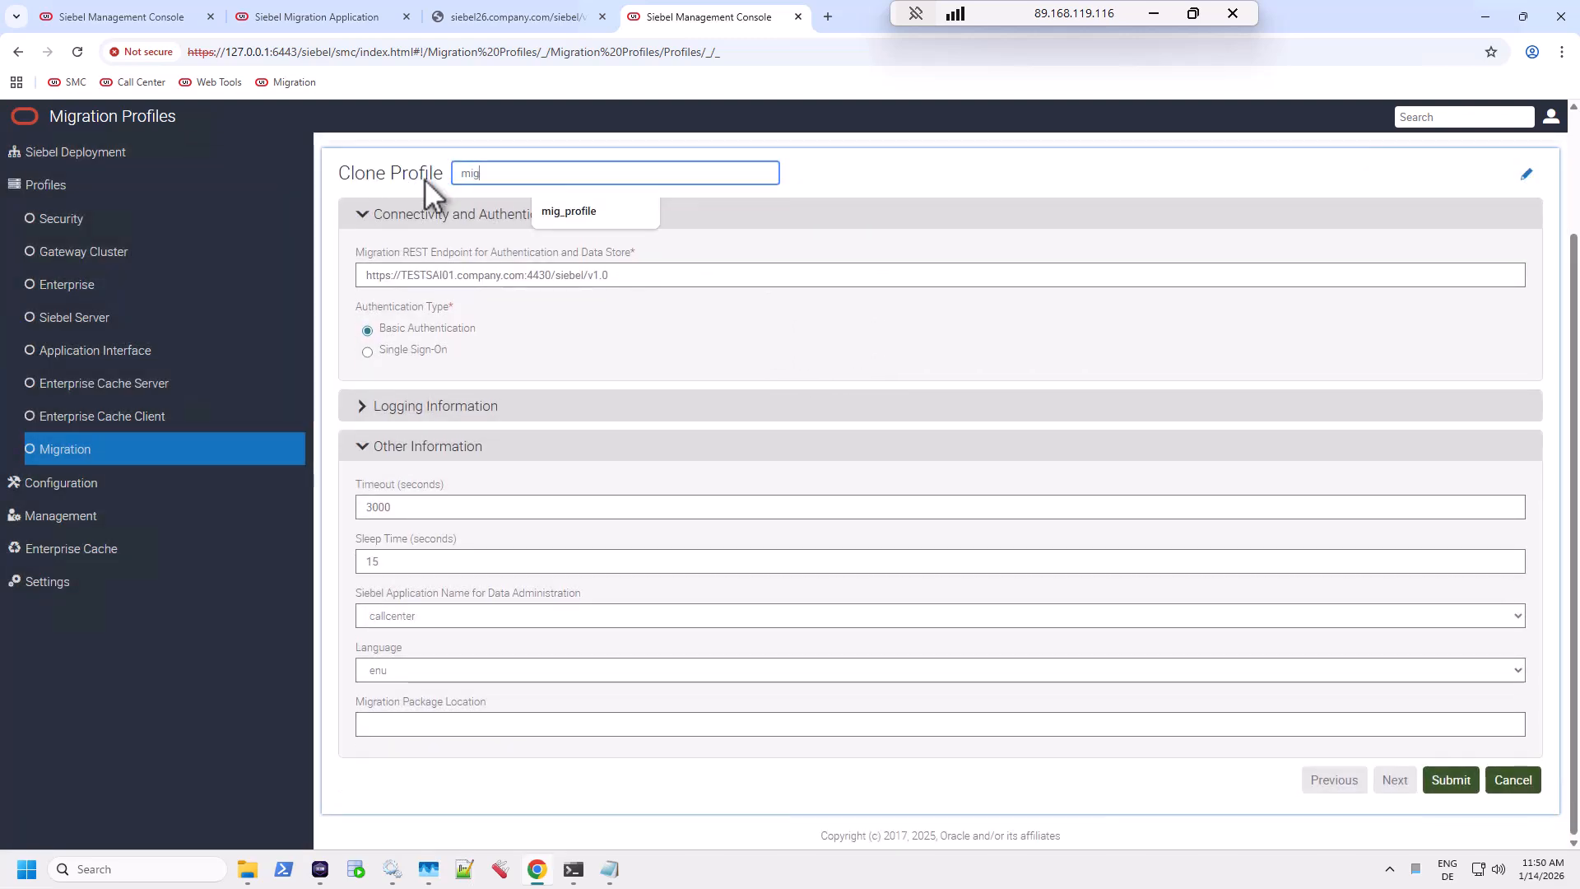
{"action": "left_click", "coordinate": [621, 216]}
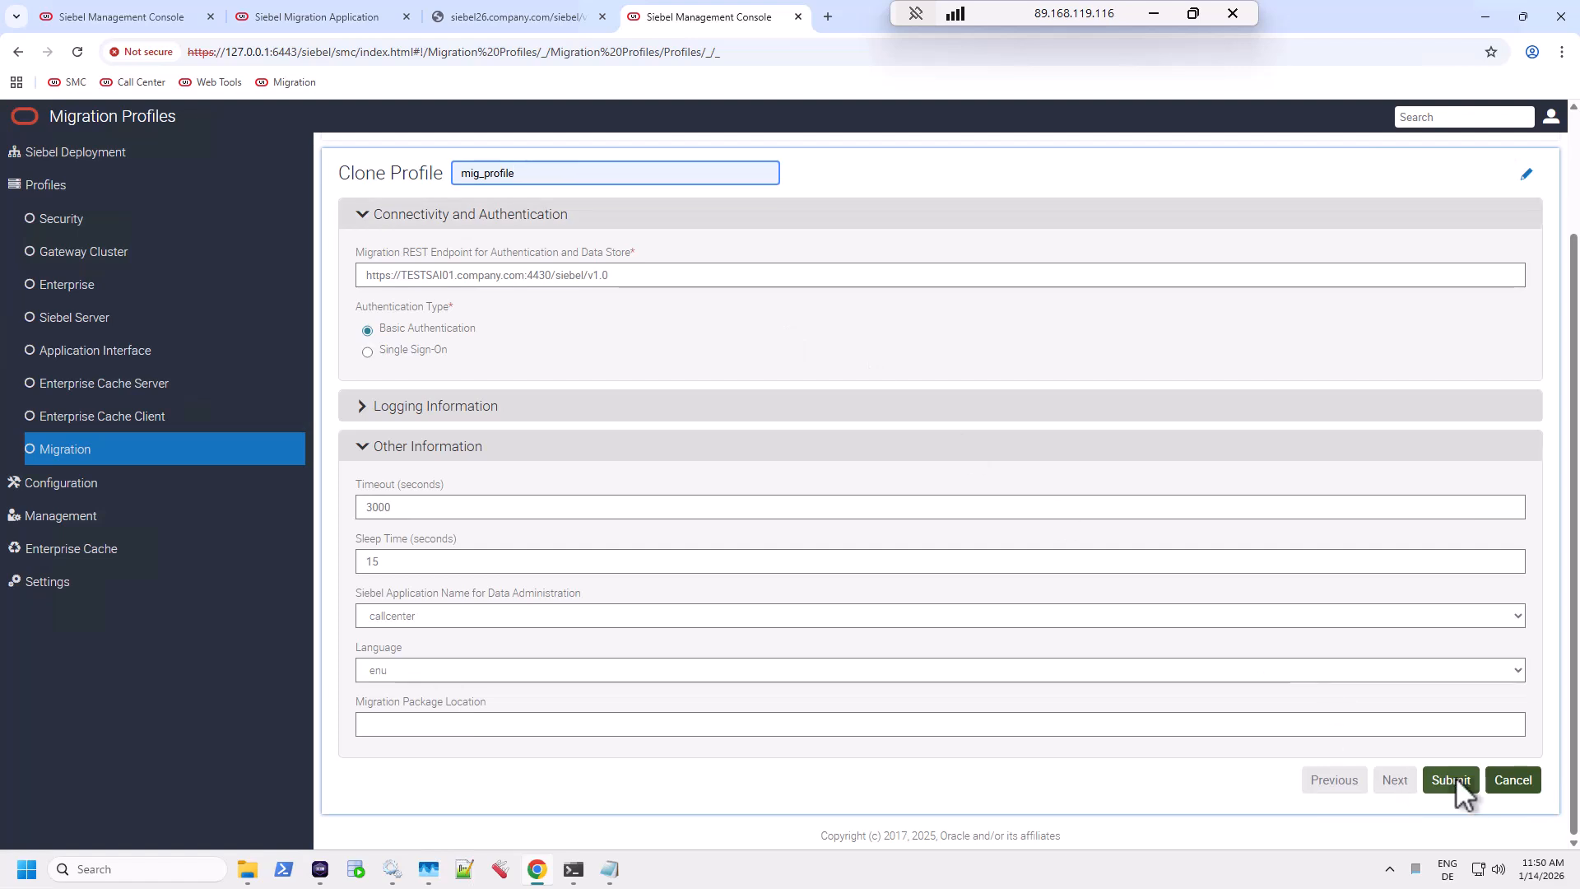
{"action": "left_click", "coordinate": [1456, 778]}
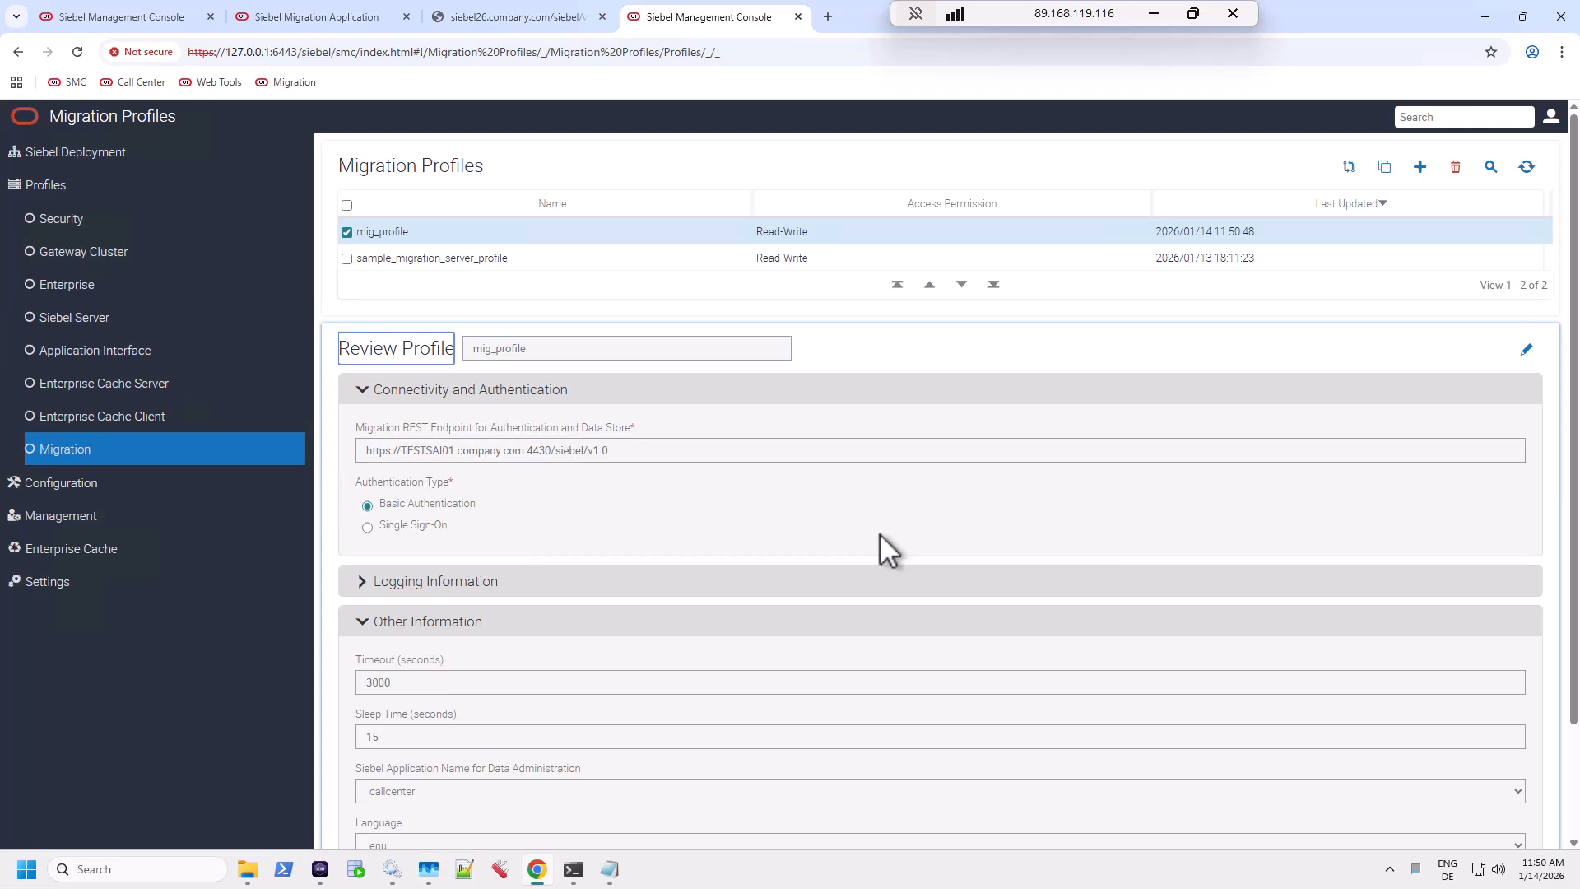
Start a new Migration deployment under Siebel Deployment with host TESTSAI01.company.com:4430.
{"action": "left_click", "coordinate": [89, 153]}
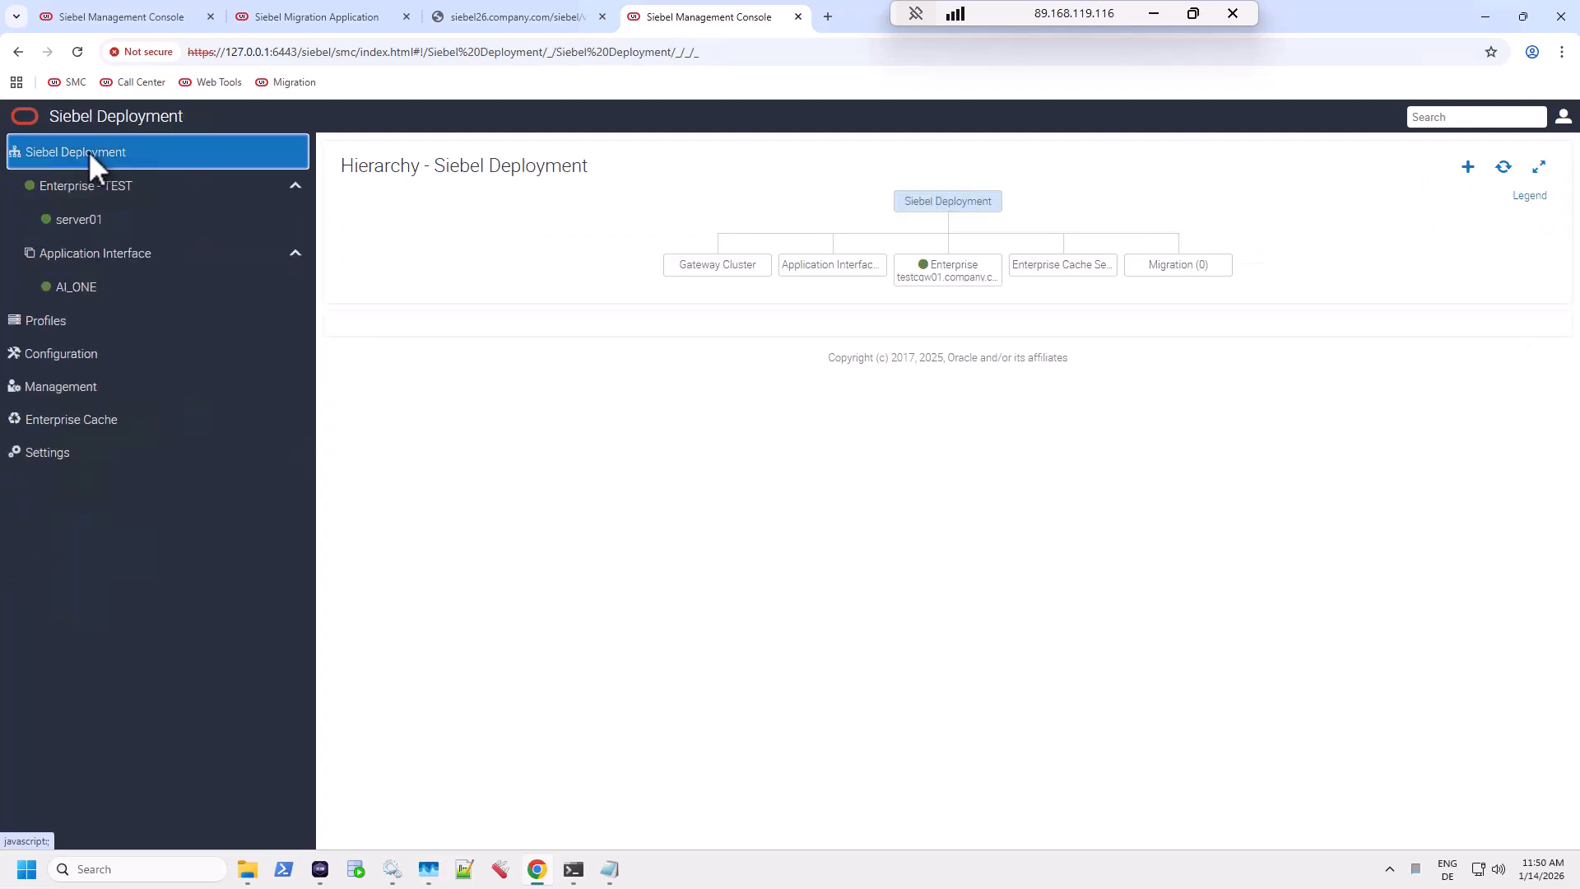
{"action": "left_click", "coordinate": [1467, 167]}
{"action": "left_click", "coordinate": [1381, 319]}
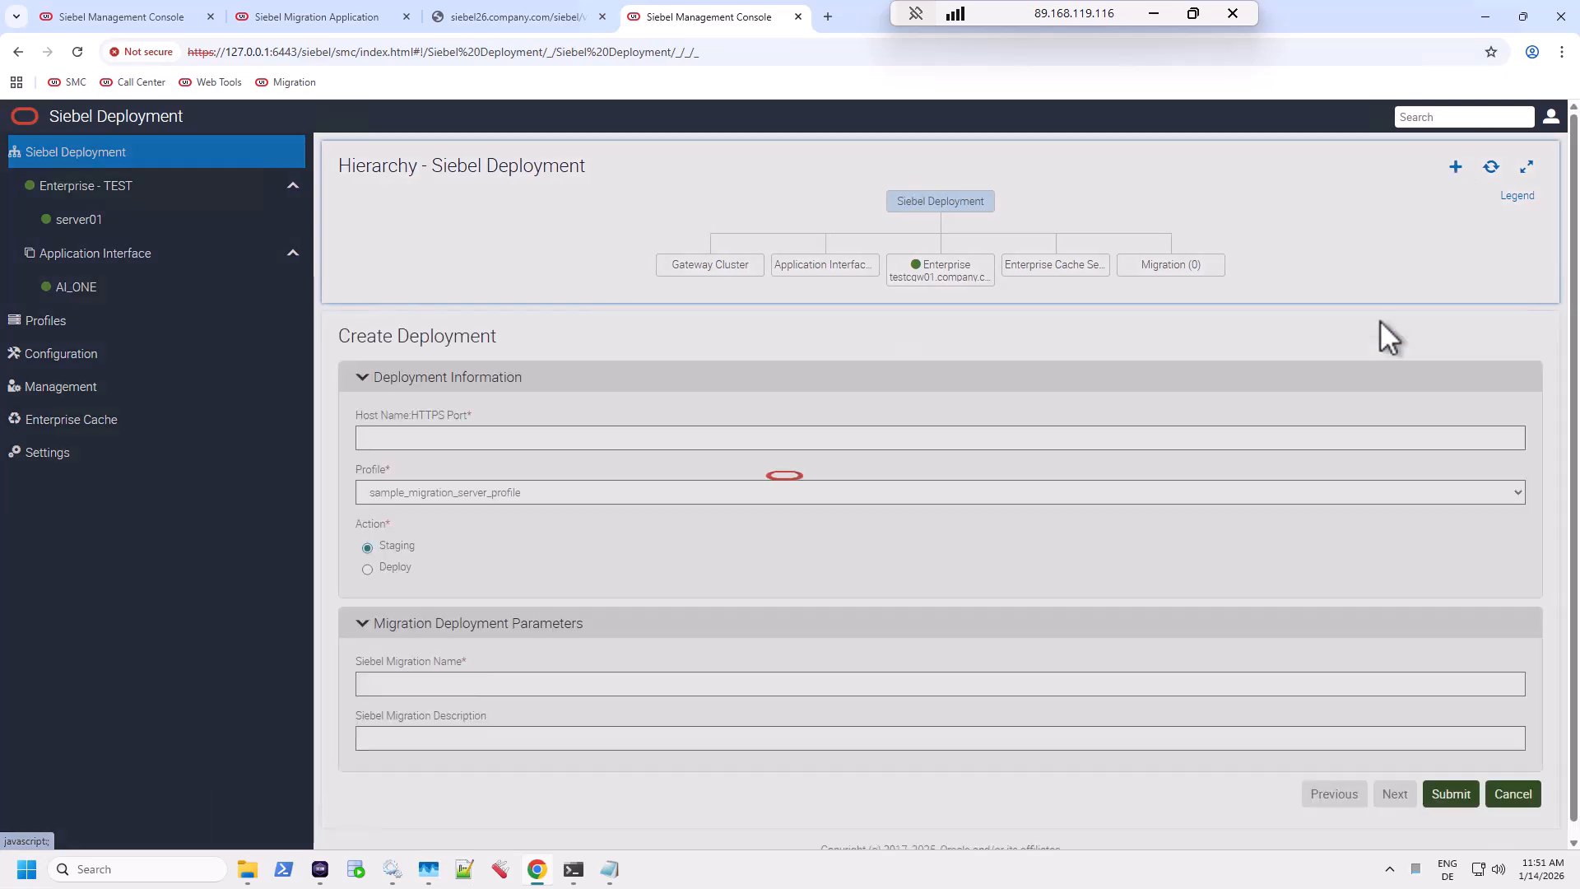
{"action": "left_click", "coordinate": [441, 436]}
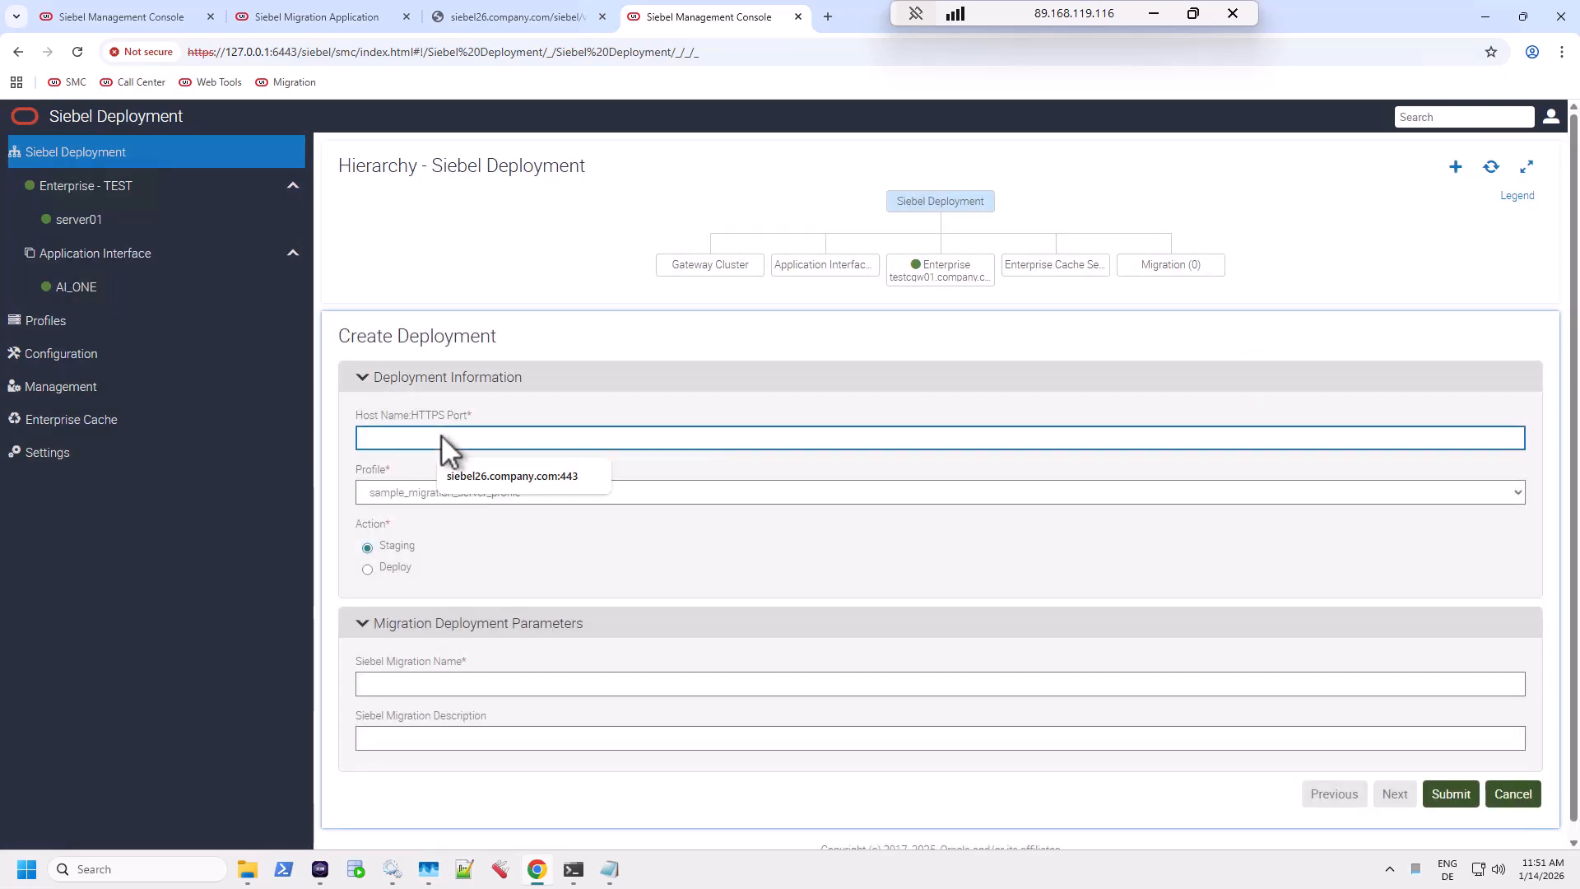
{"action": "type", "text": "TESTSAI01.company.com:"}
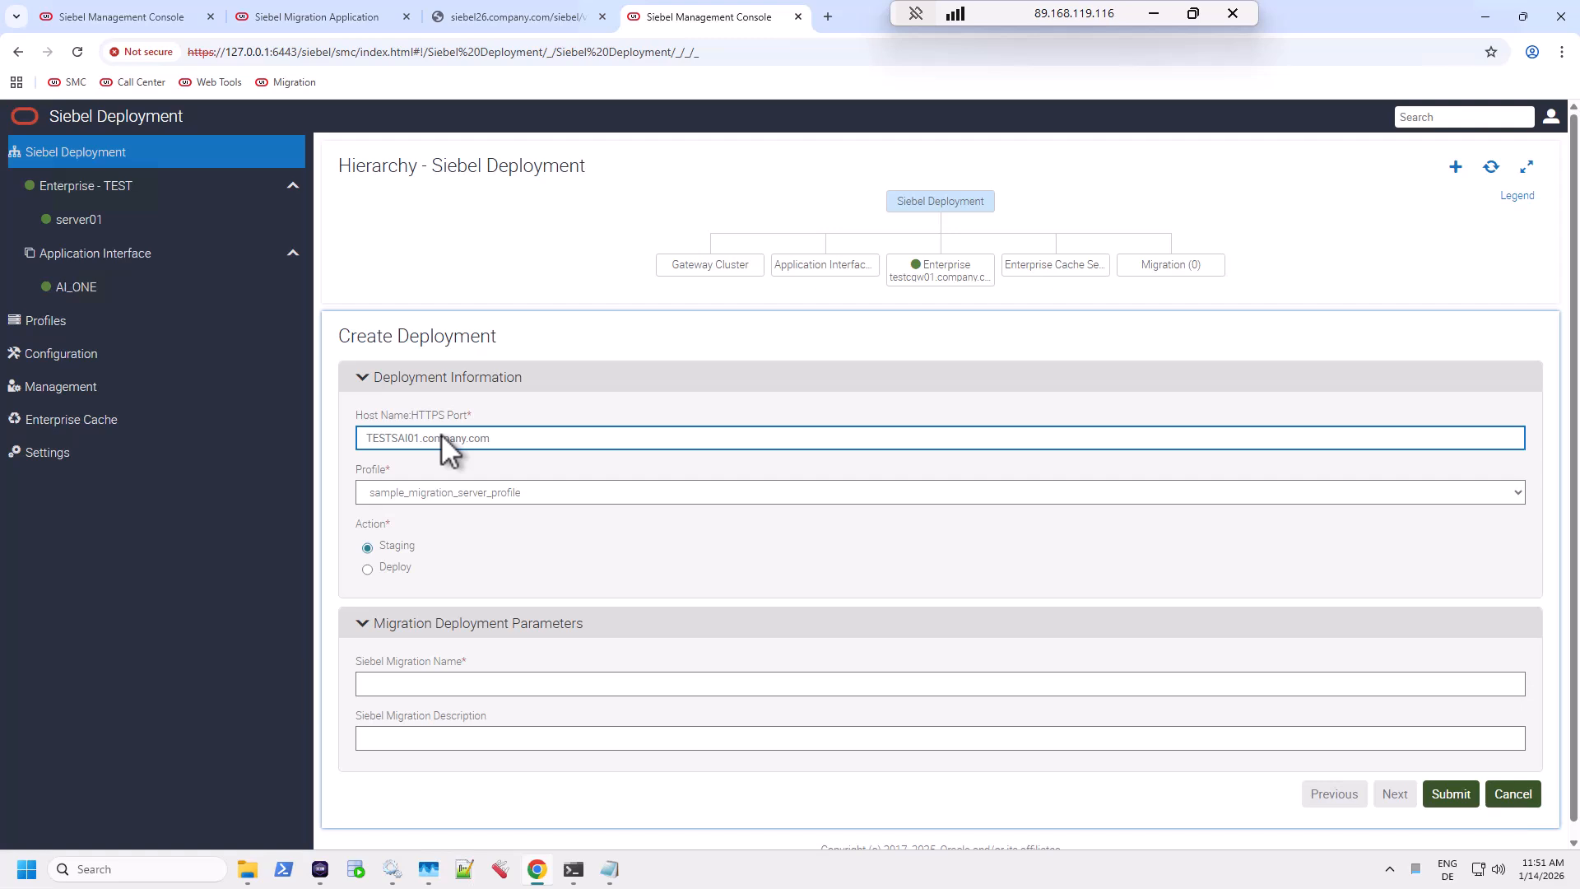
{"action": "type", "text": "4430"}
Choose mig_profile and the Deploy action, name and describe it MIG, submit, and refresh.
{"action": "left_click", "coordinate": [530, 495]}
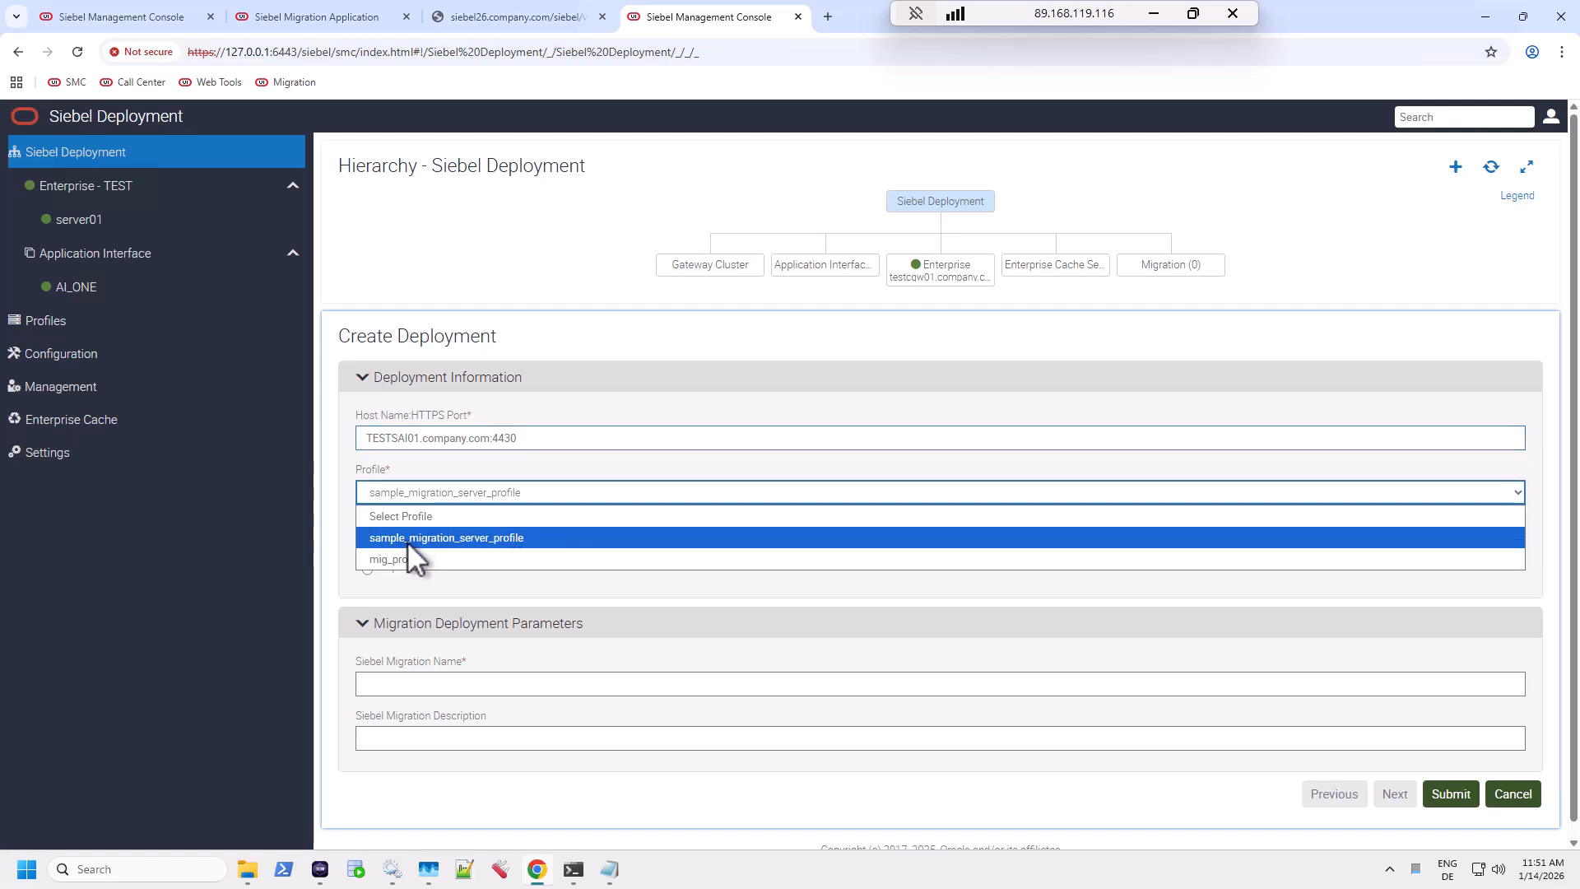
{"action": "left_click", "coordinate": [407, 559]}
{"action": "left_click", "coordinate": [367, 568]}
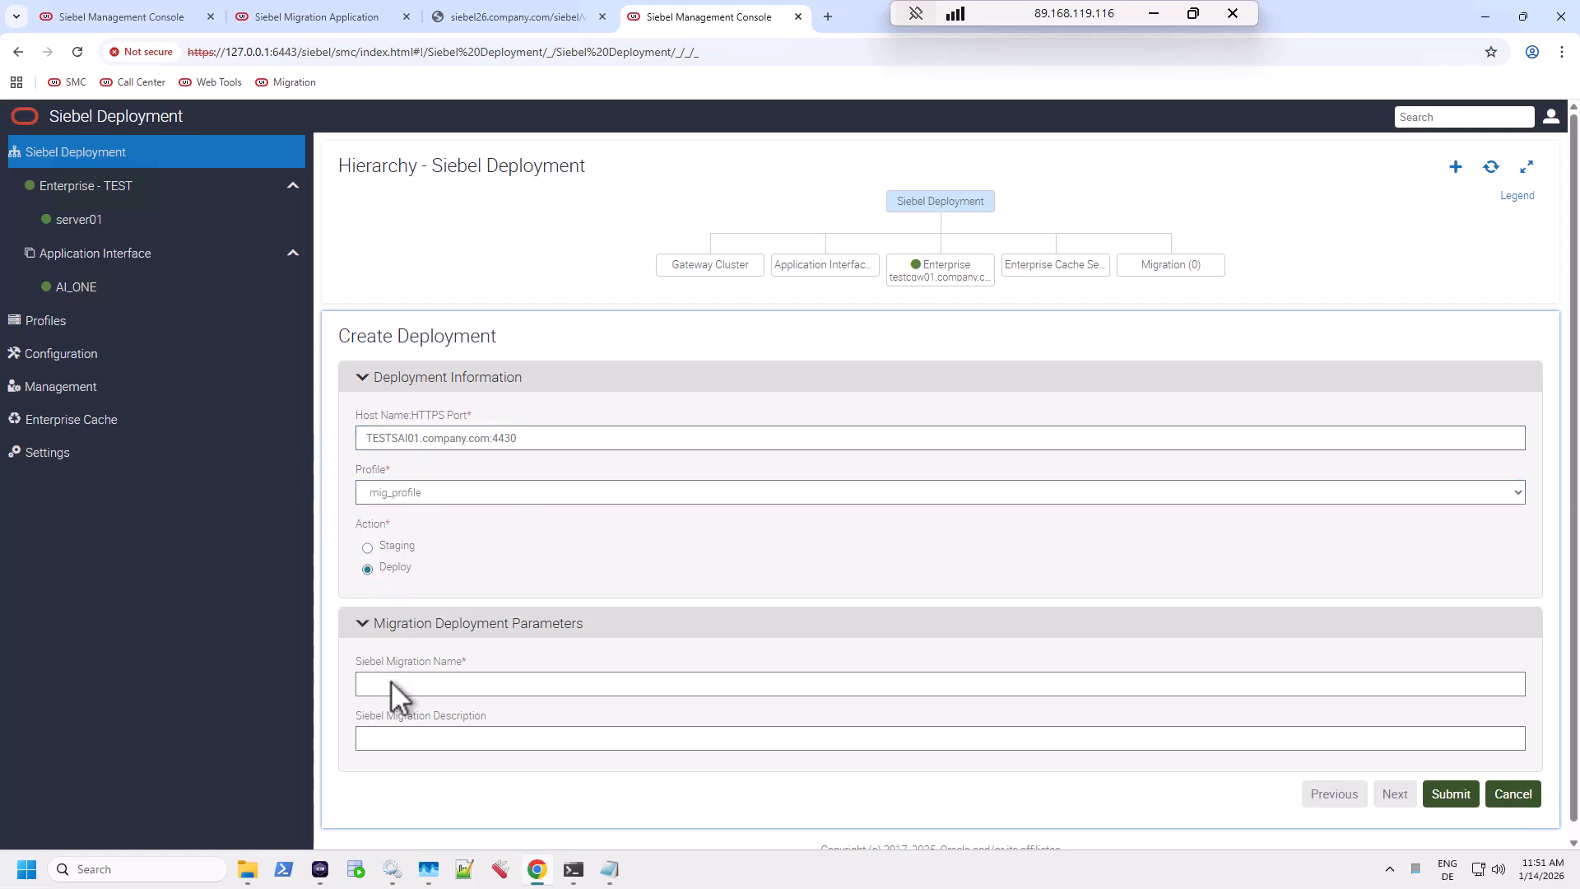
{"action": "left_click", "coordinate": [393, 686]}
{"action": "left_click", "coordinate": [478, 740]}
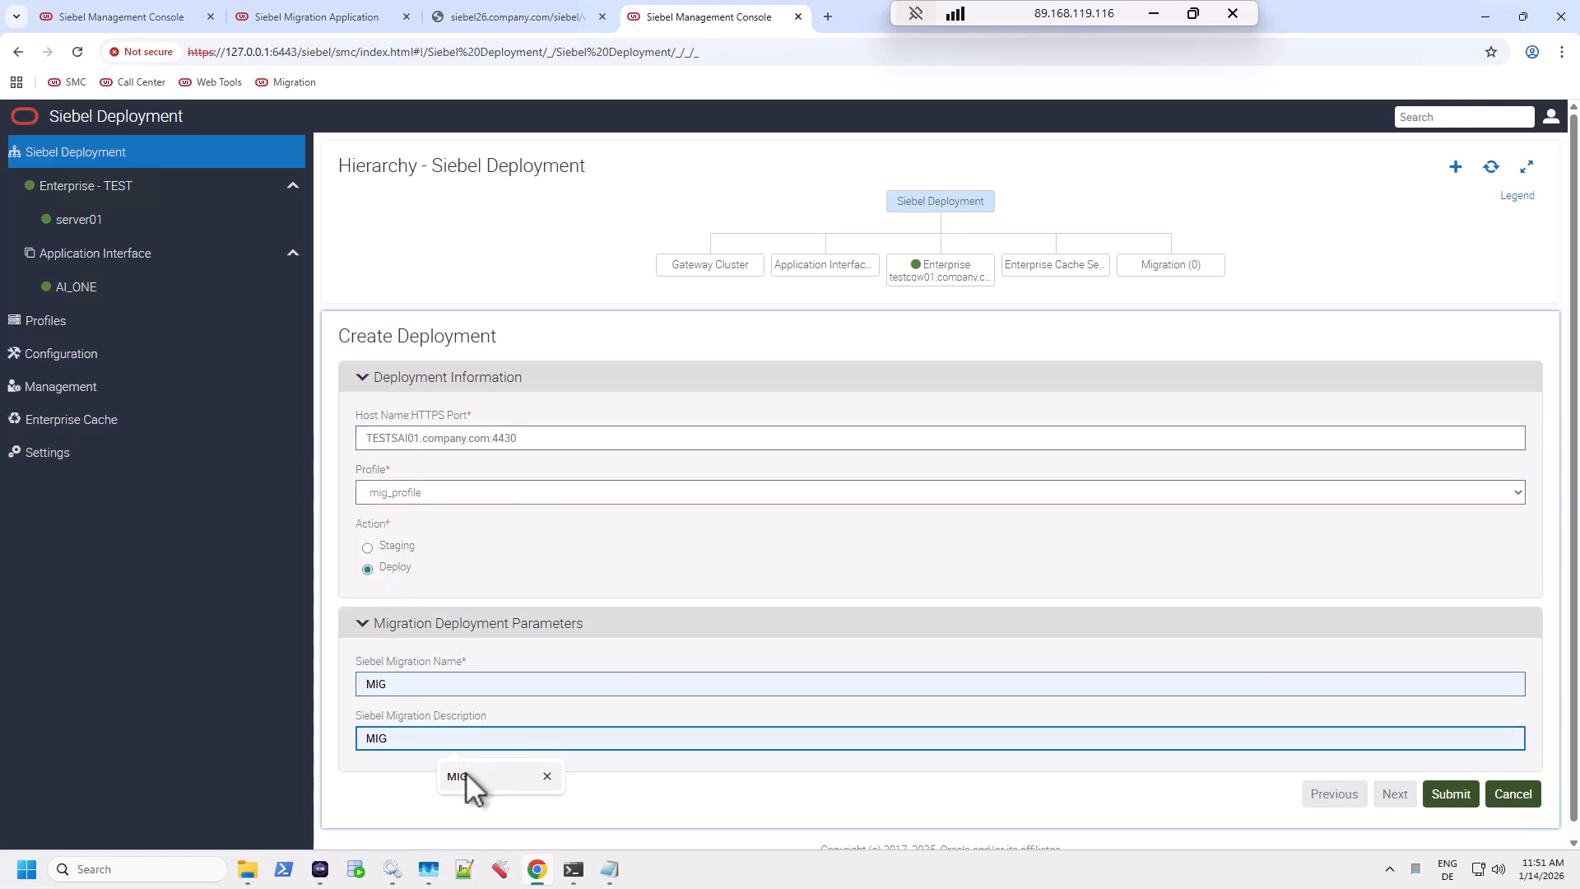
{"action": "left_click", "coordinate": [477, 782]}
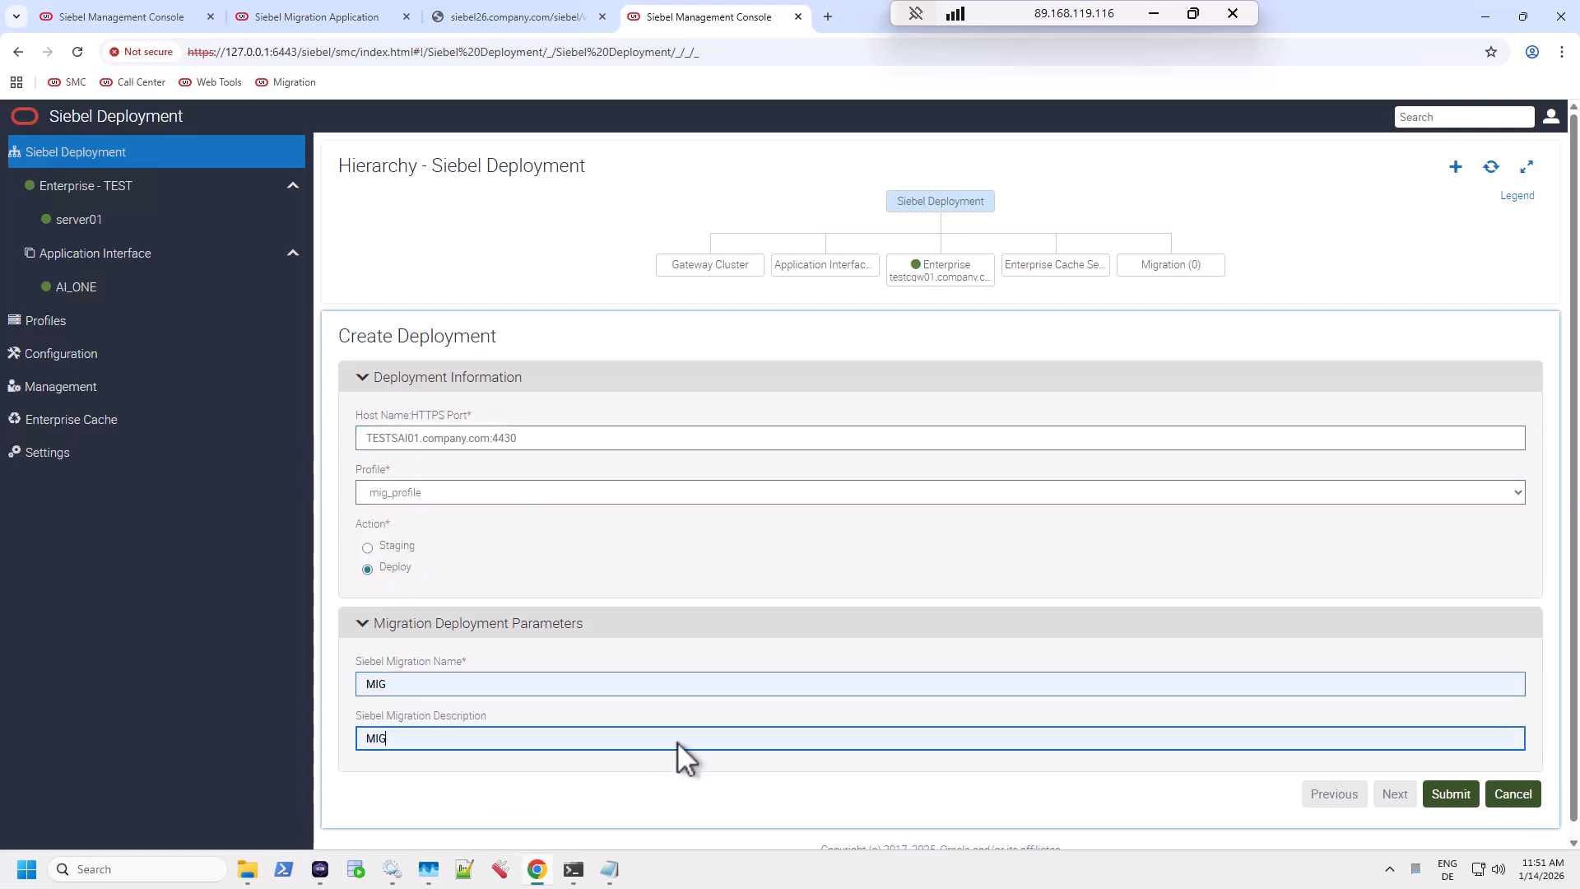
{"action": "left_click", "coordinate": [1450, 794]}
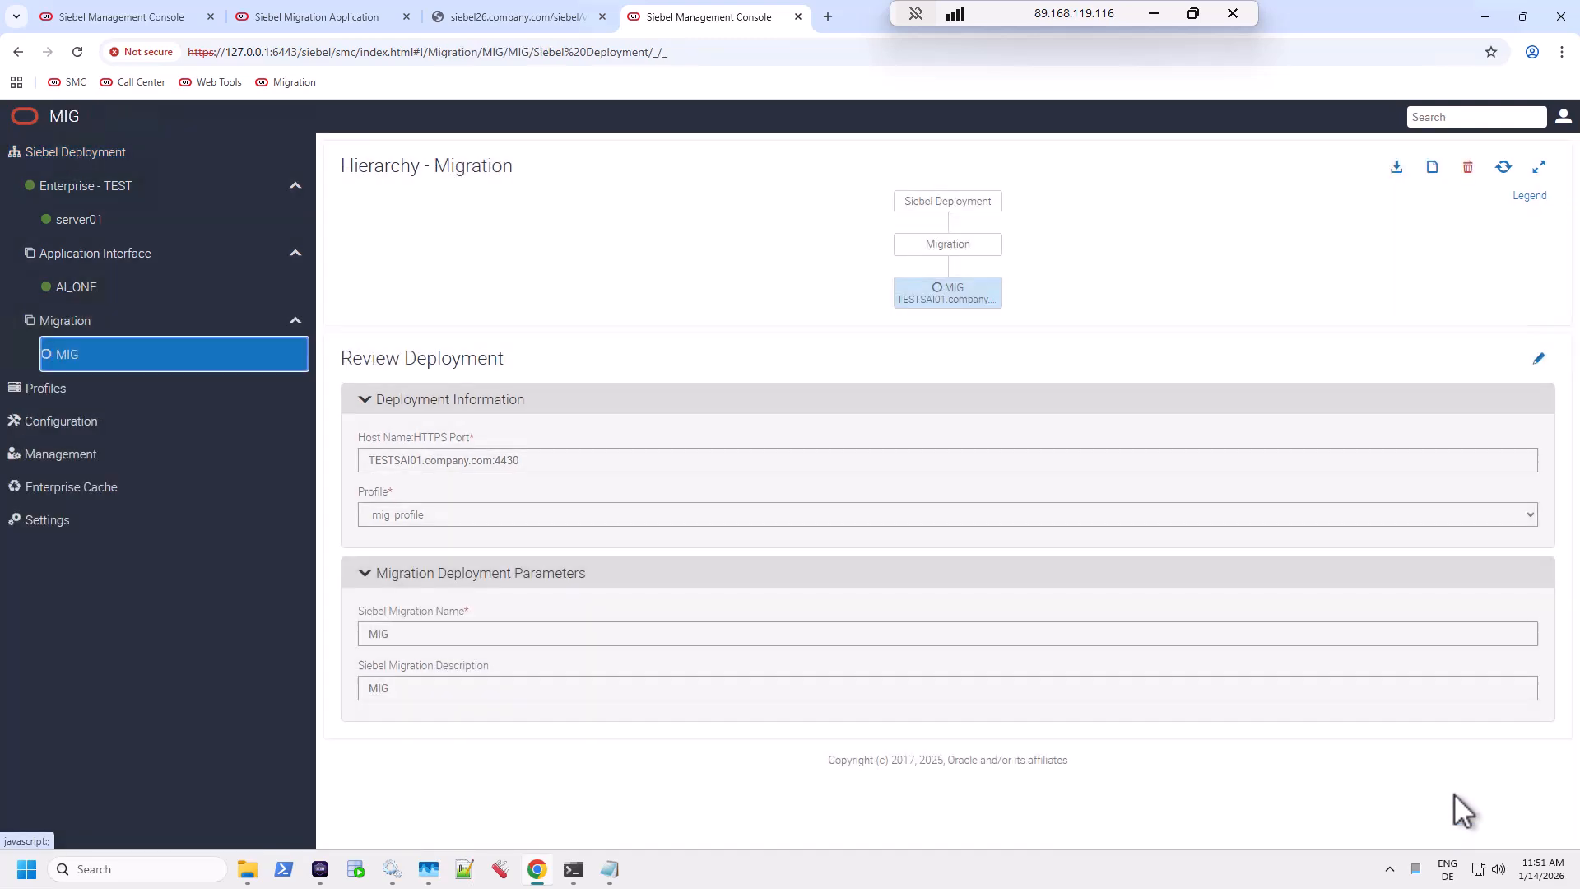
{"action": "left_click", "coordinate": [1503, 168]}
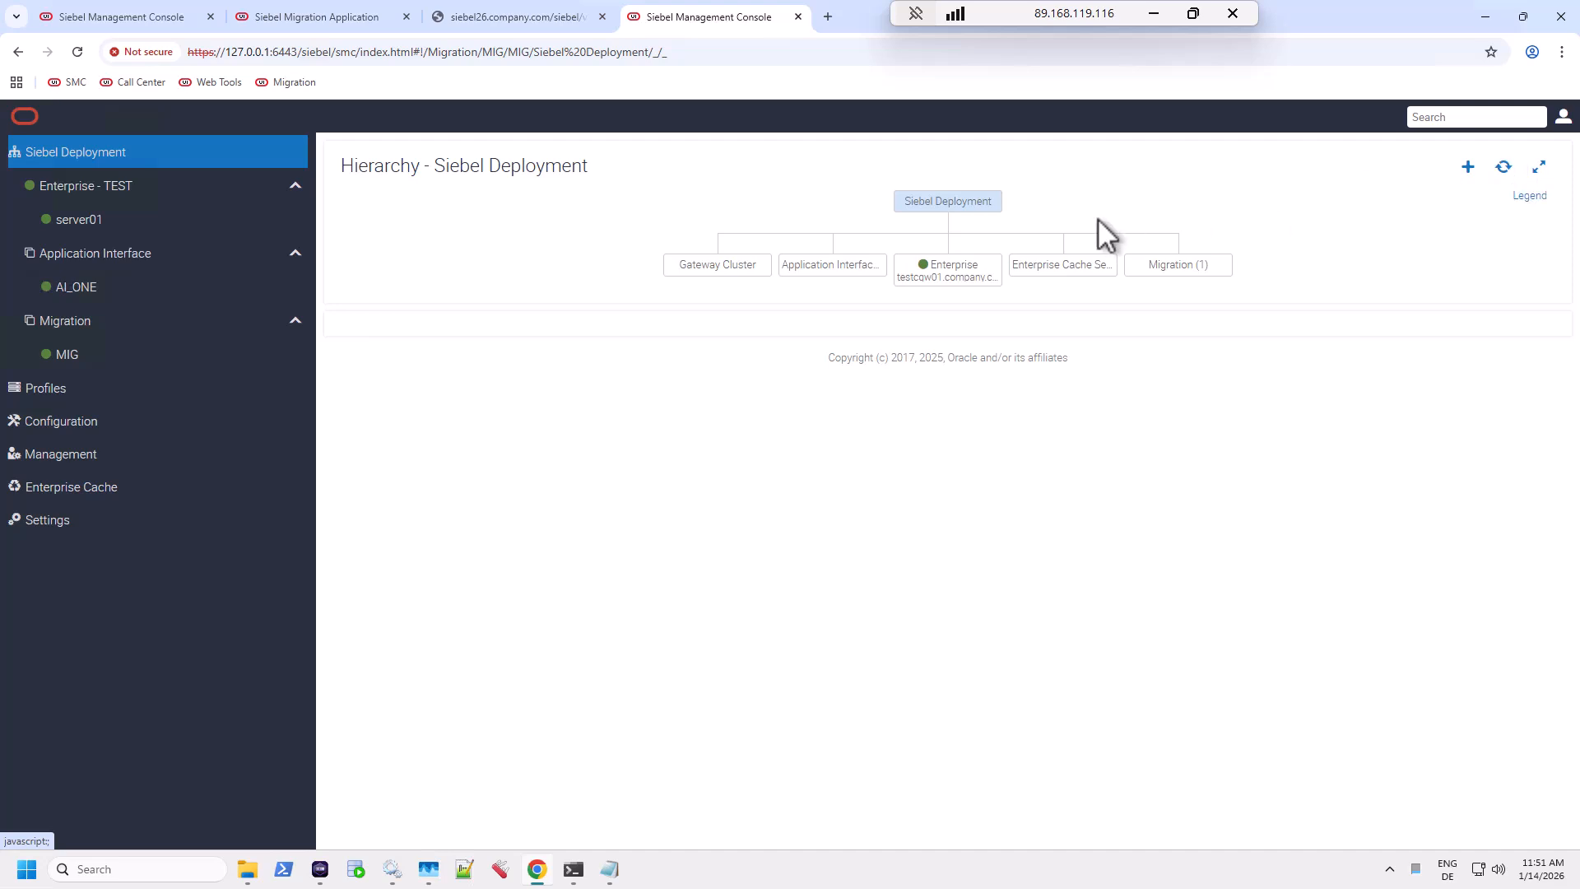
{"action": "left_click", "coordinate": [296, 63]}
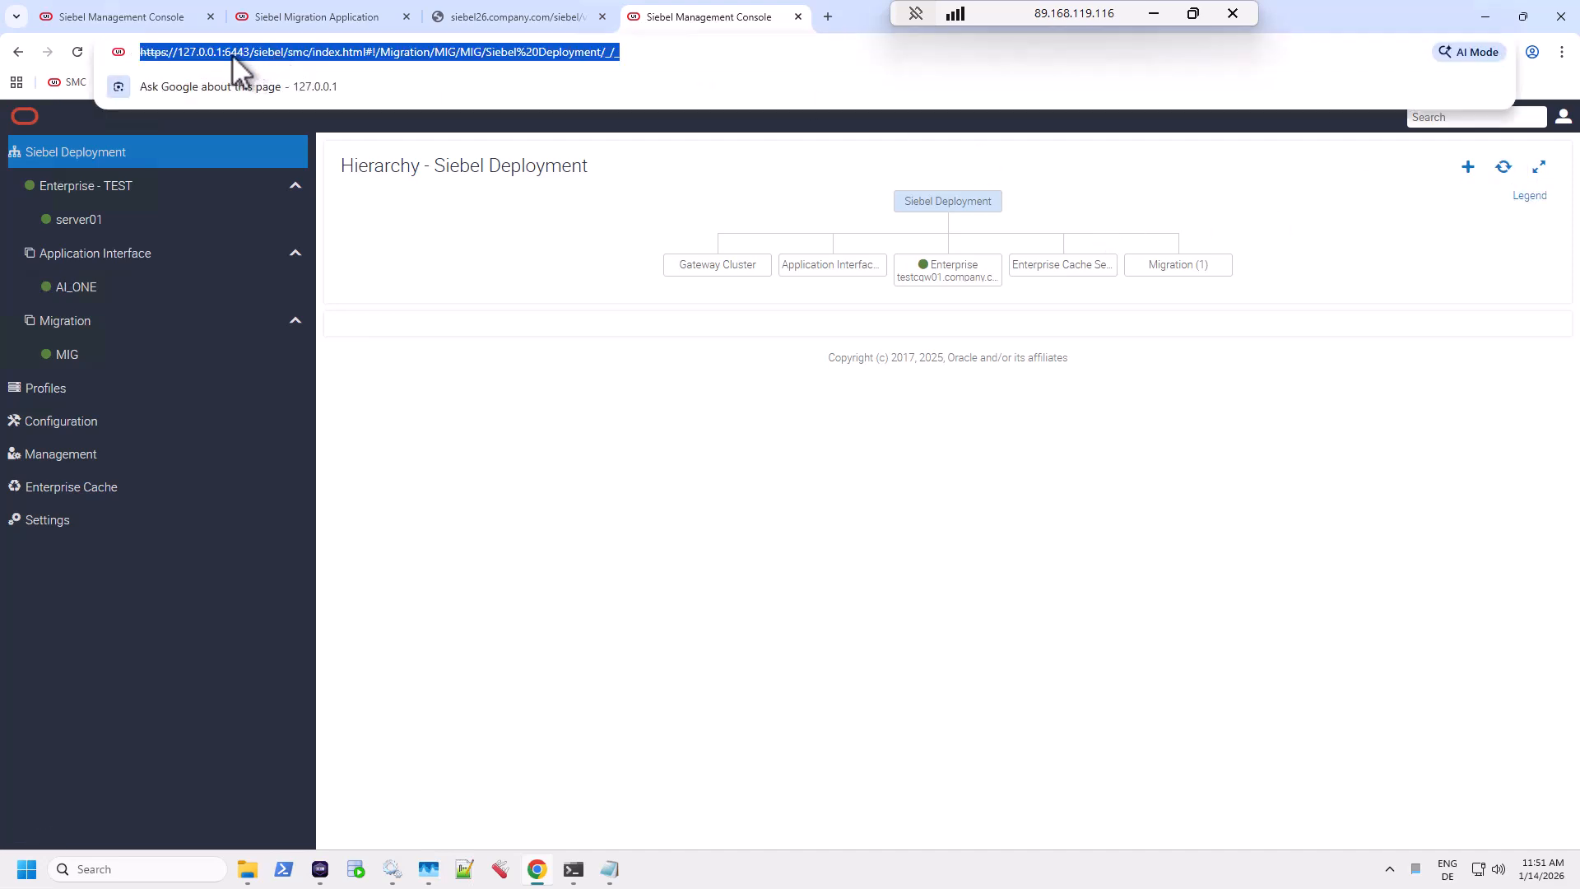
{"action": "left_click", "coordinate": [197, 62]}
{"action": "left_click_drag", "start_coordinate": [142, 56], "coordinate": [289, 55]}
{"action": "key", "text": "ctrl+c"}
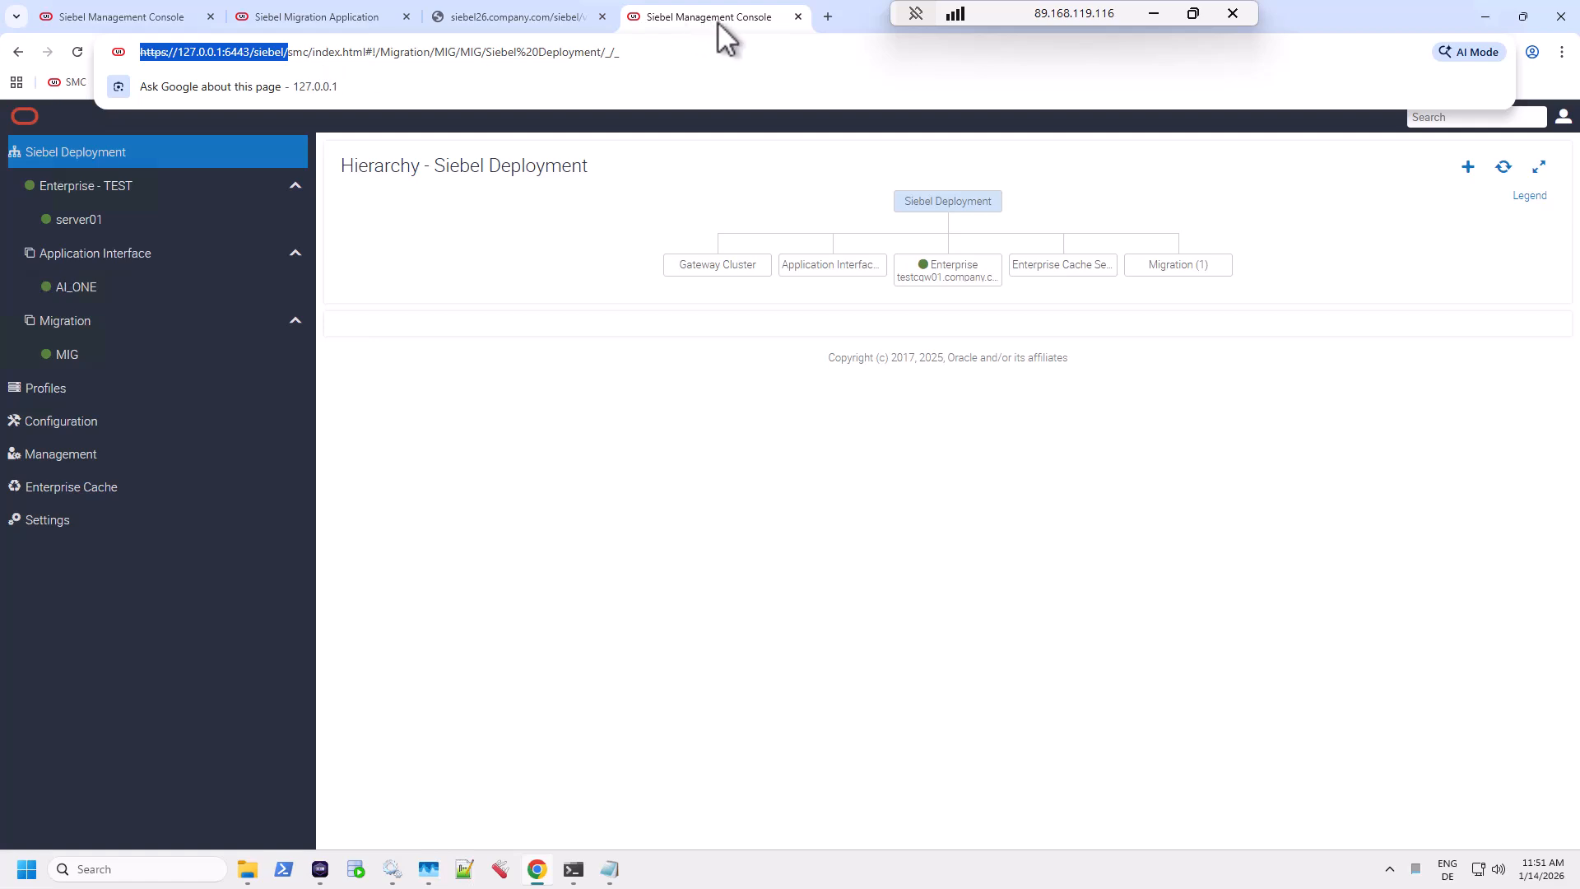
{"action": "left_click", "coordinate": [827, 16]}
{"action": "key", "text": "ctrl+v"}
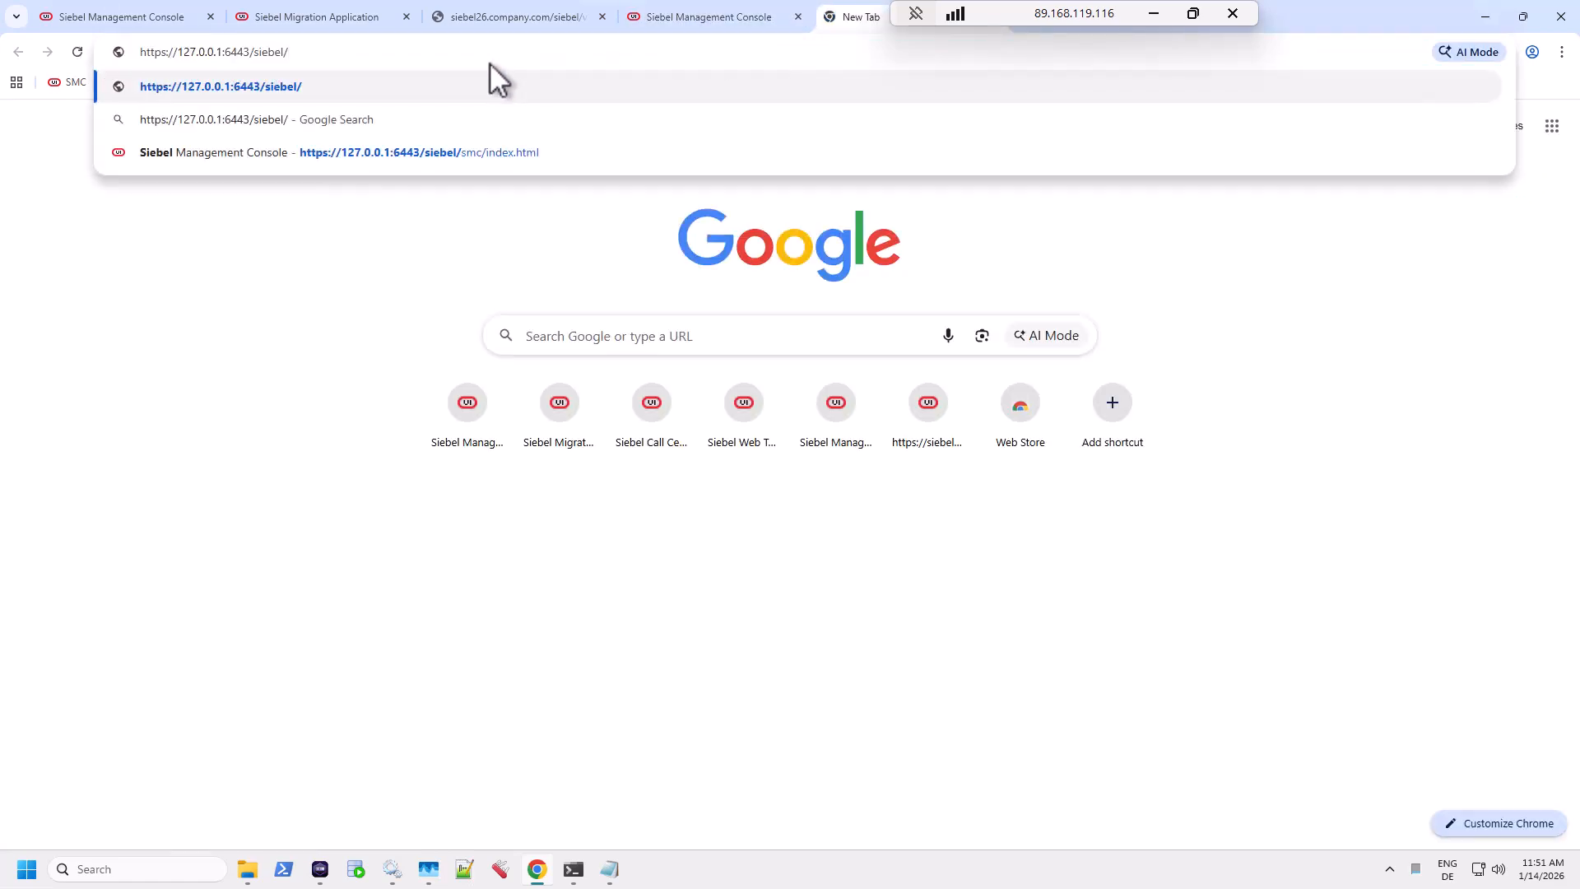
{"action": "type", "text": "migration"}
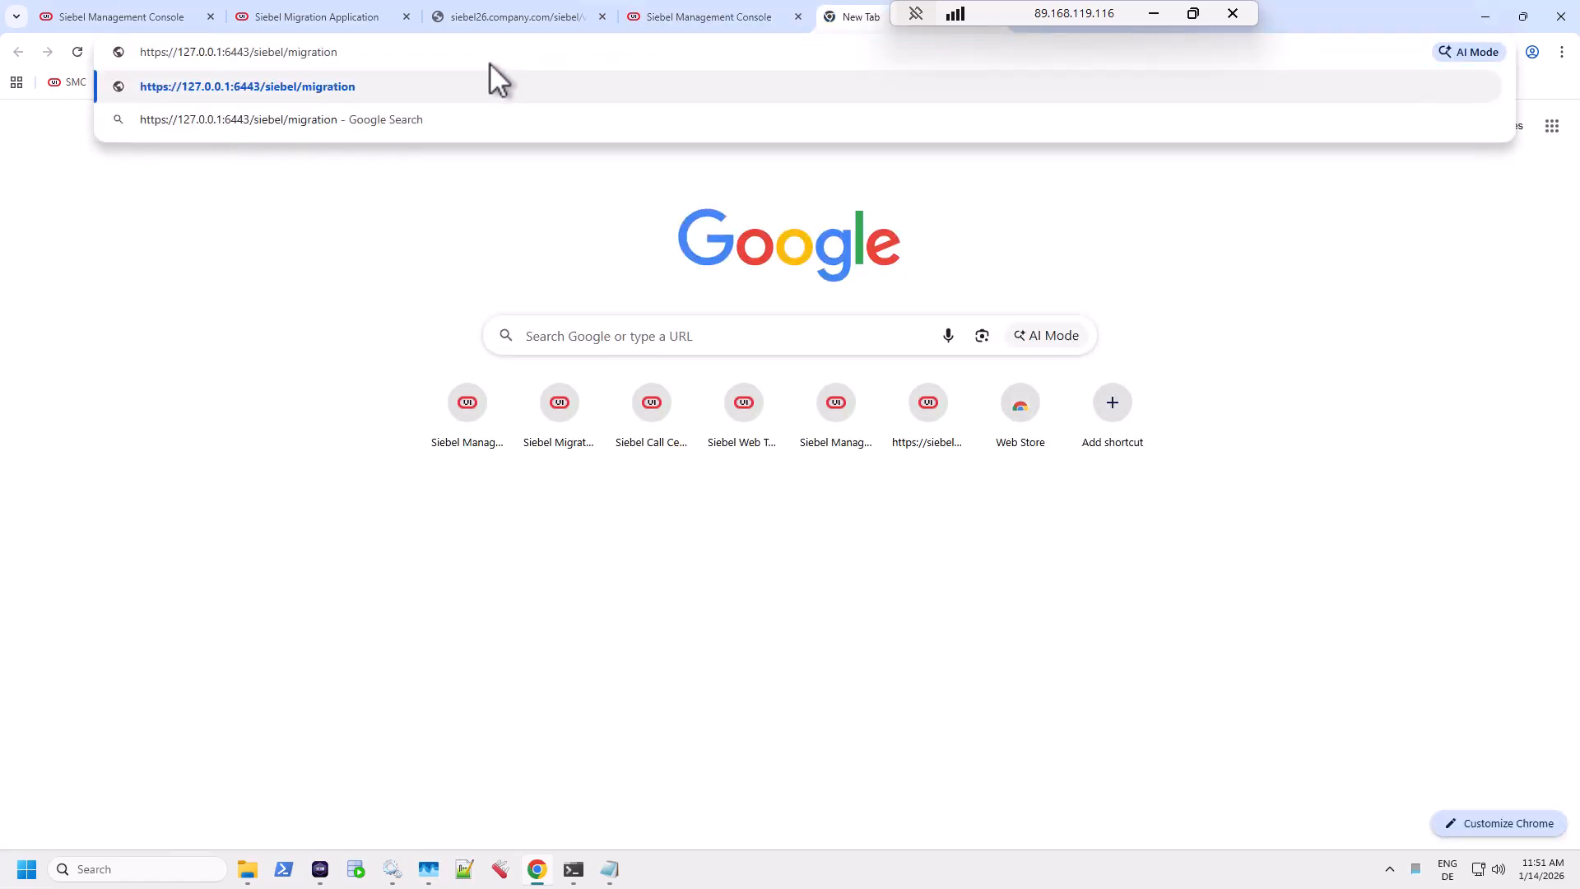
{"action": "key", "text": "Return"}
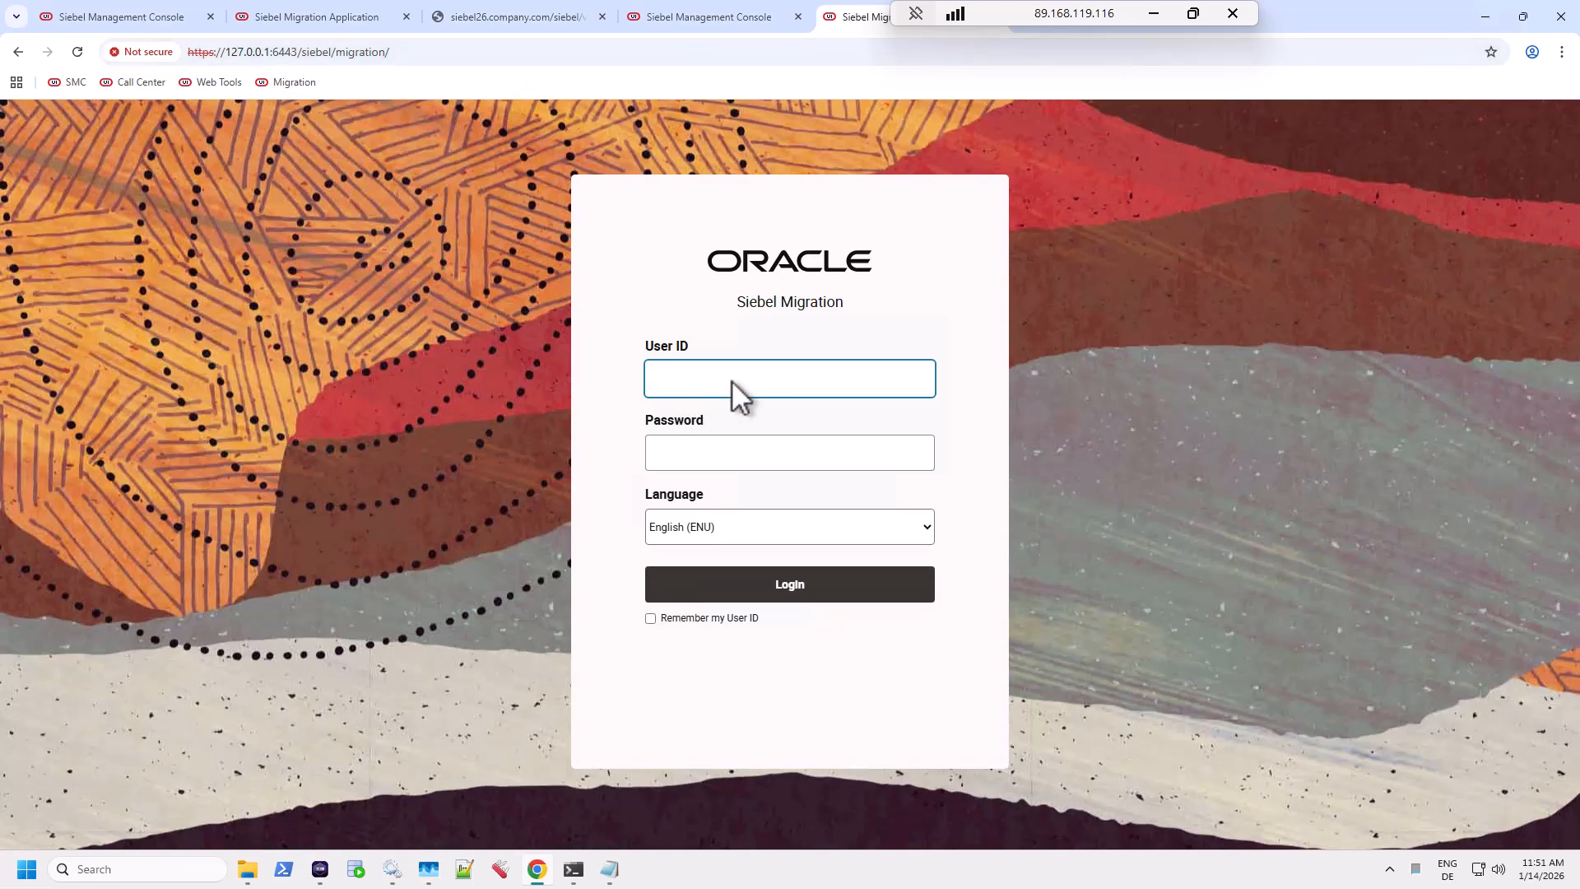
Log in to Siebel Migration as SADMIN with the administrator password.
{"action": "type", "text": "SADMIN"}
{"action": "key", "text": "Tab"}
{"action": "type", "text": "********"}
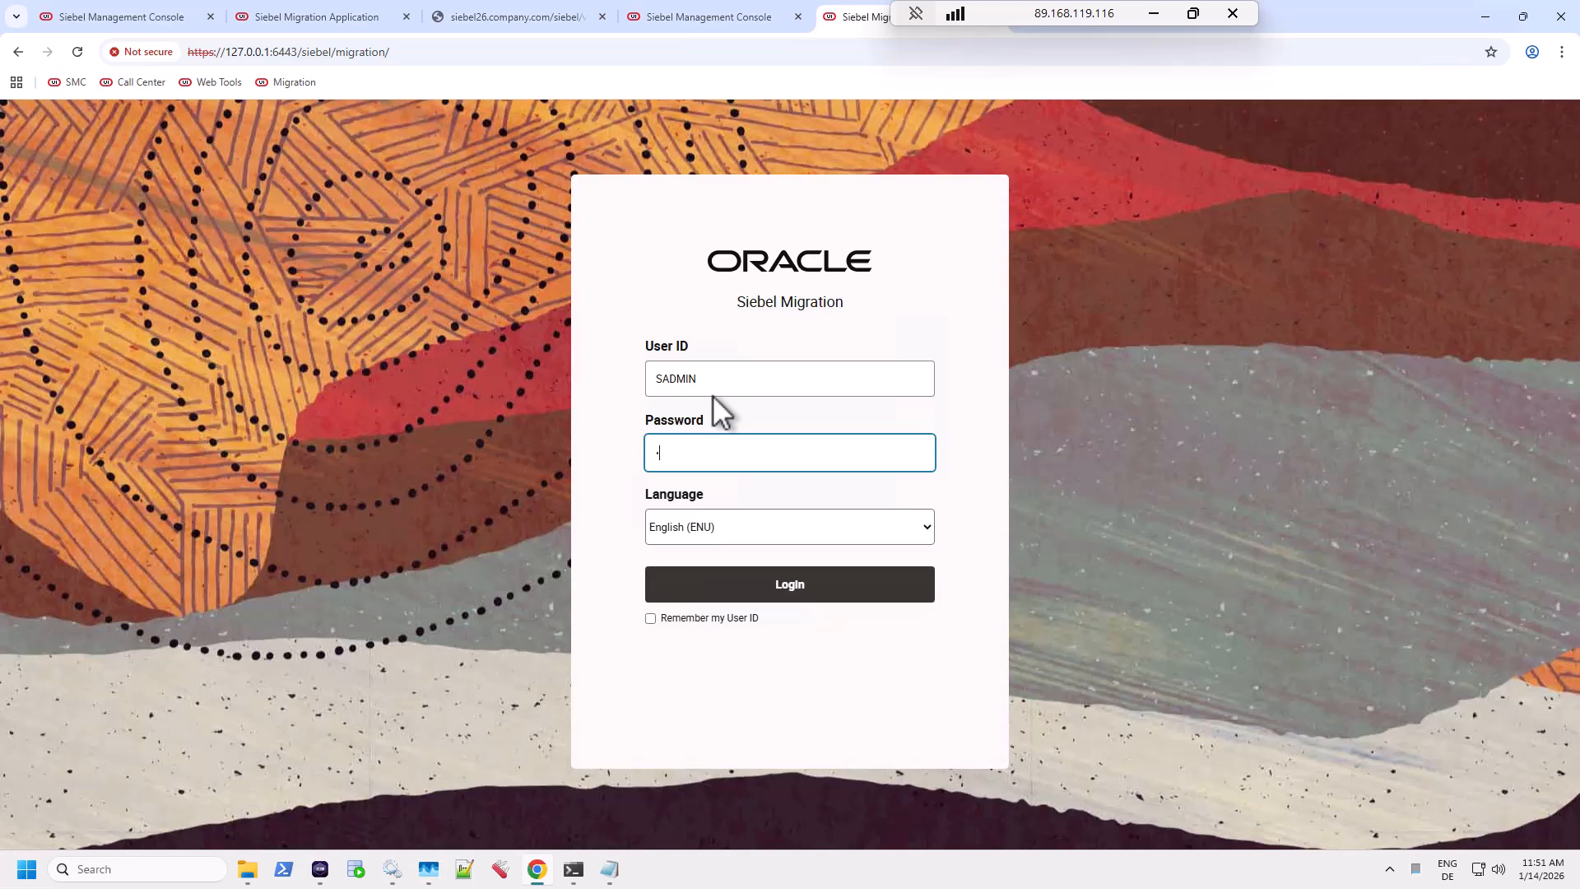
{"action": "left_click", "coordinate": [766, 590]}
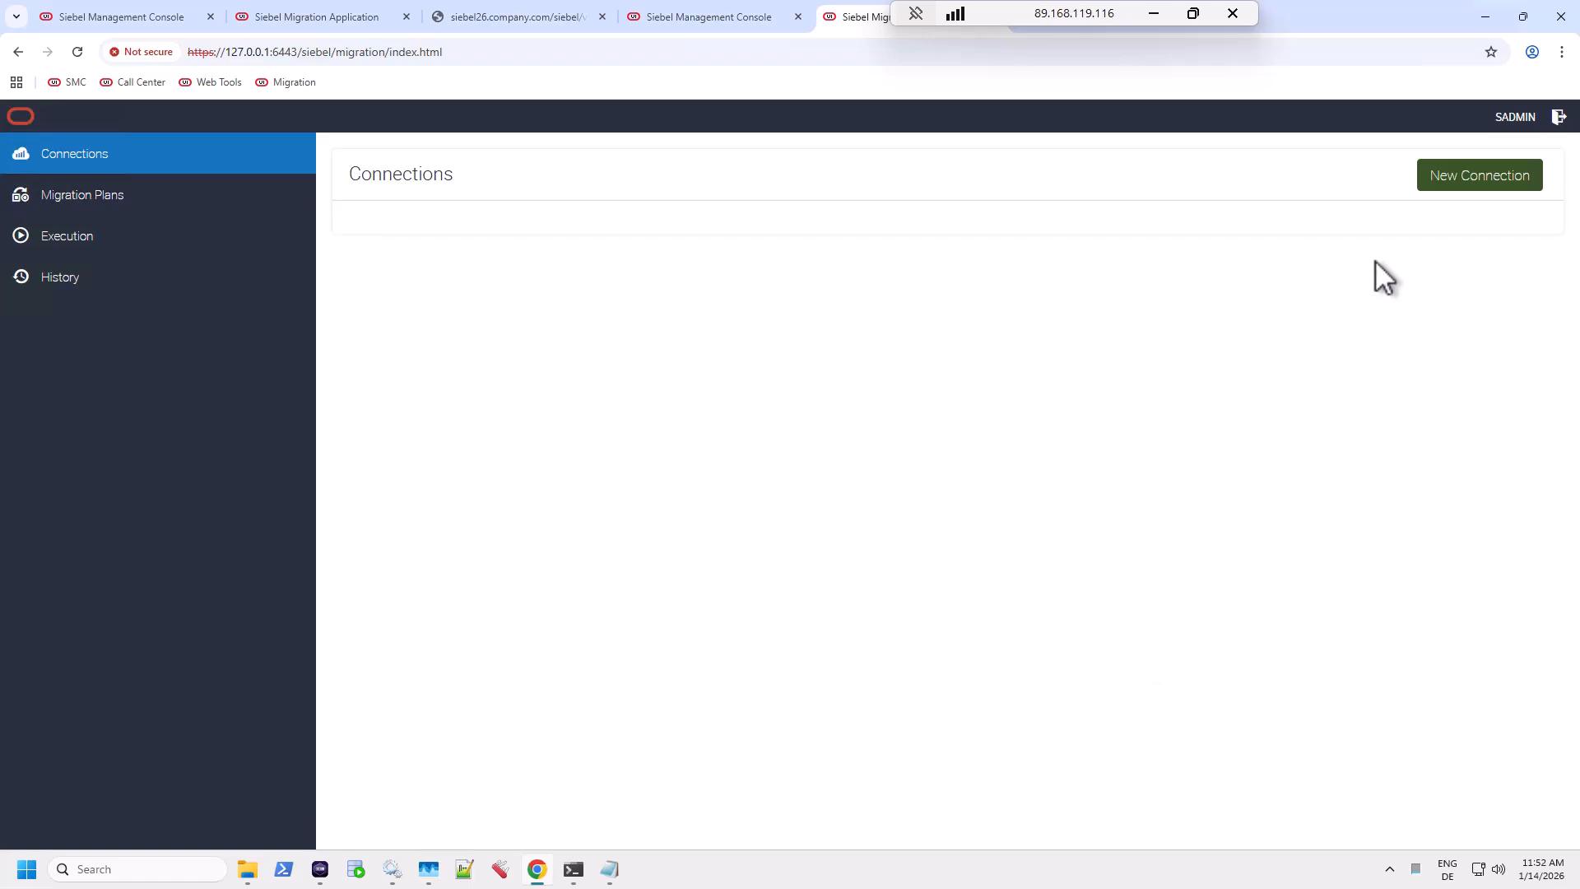
{"action": "left_click", "coordinate": [1444, 183]}
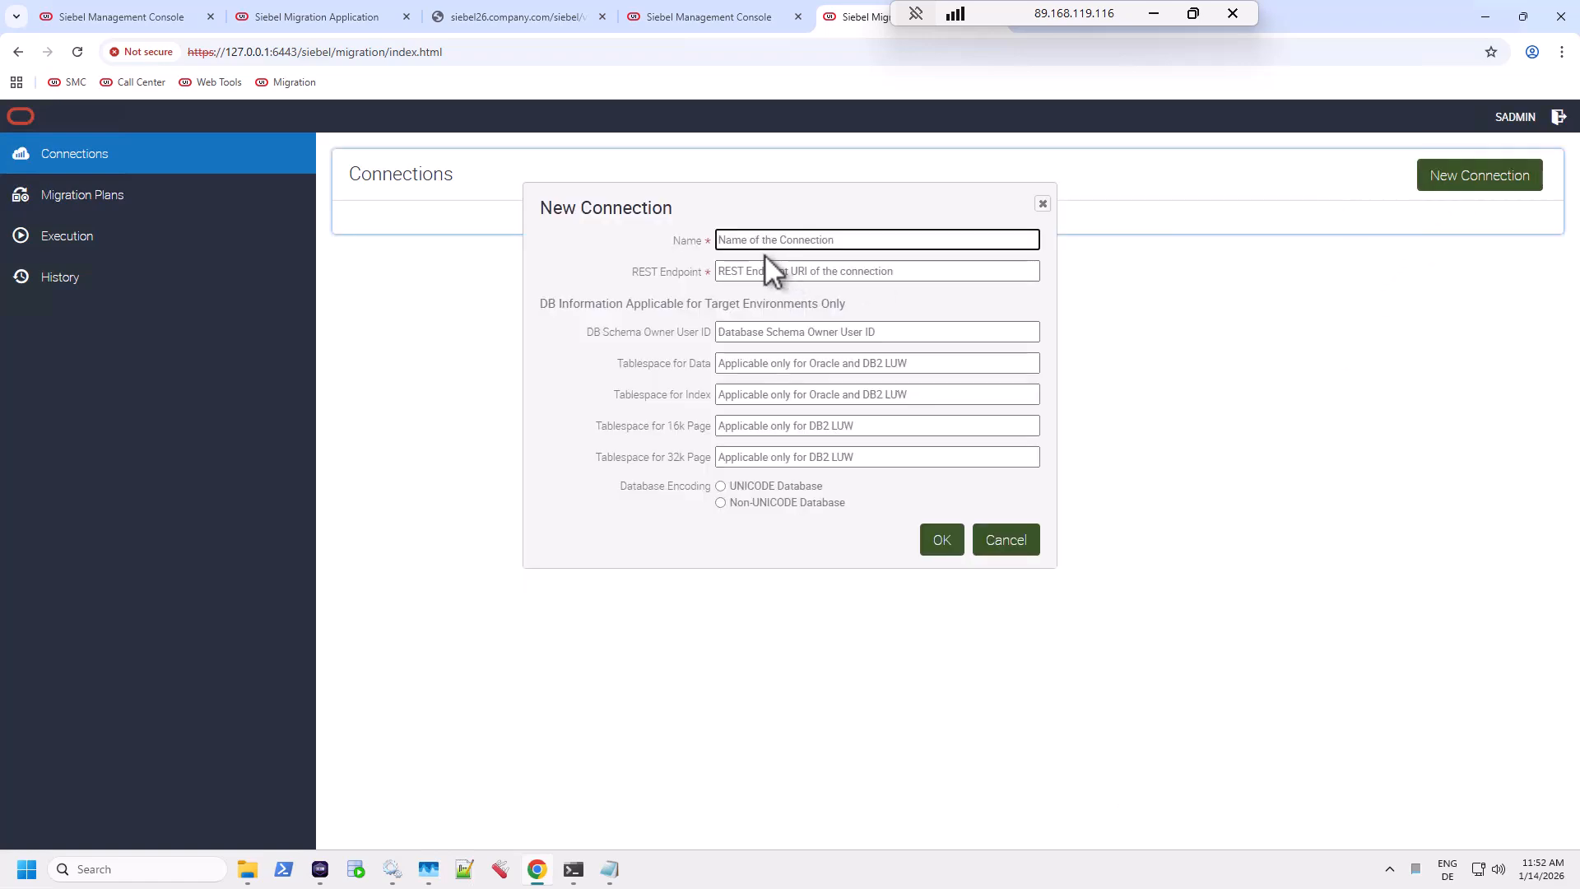
{"action": "type", "text": "TEST"}
{"action": "left_click", "coordinate": [763, 270]}
{"action": "key", "text": "ctrl+v"}
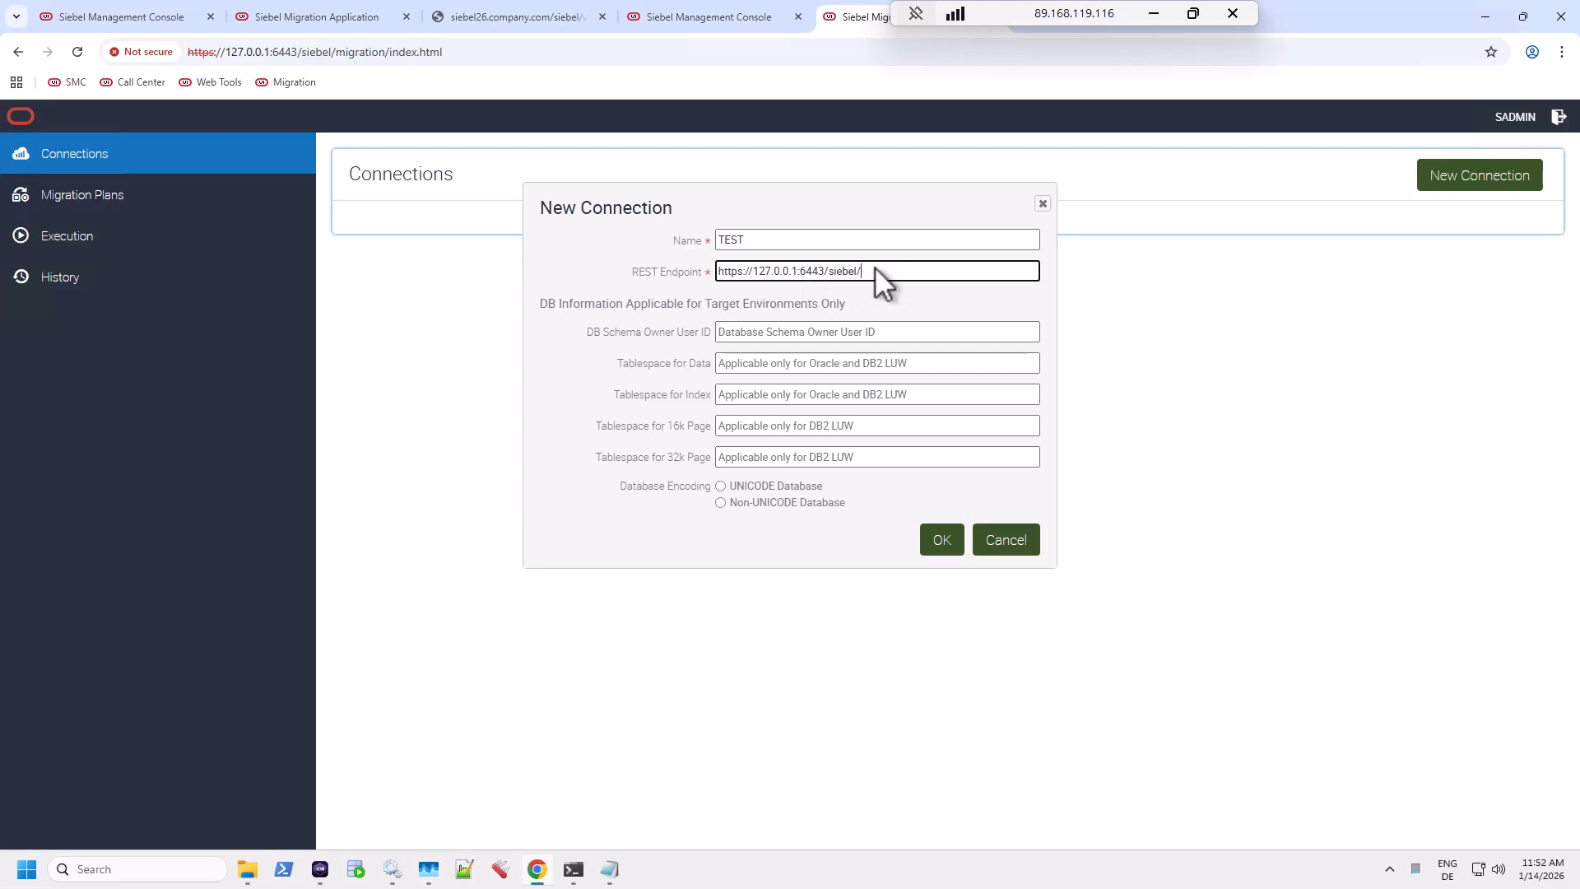
{"action": "left_click_drag", "start_coordinate": [754, 272], "coordinate": [802, 274]}
{"action": "left_click", "coordinate": [609, 870]}
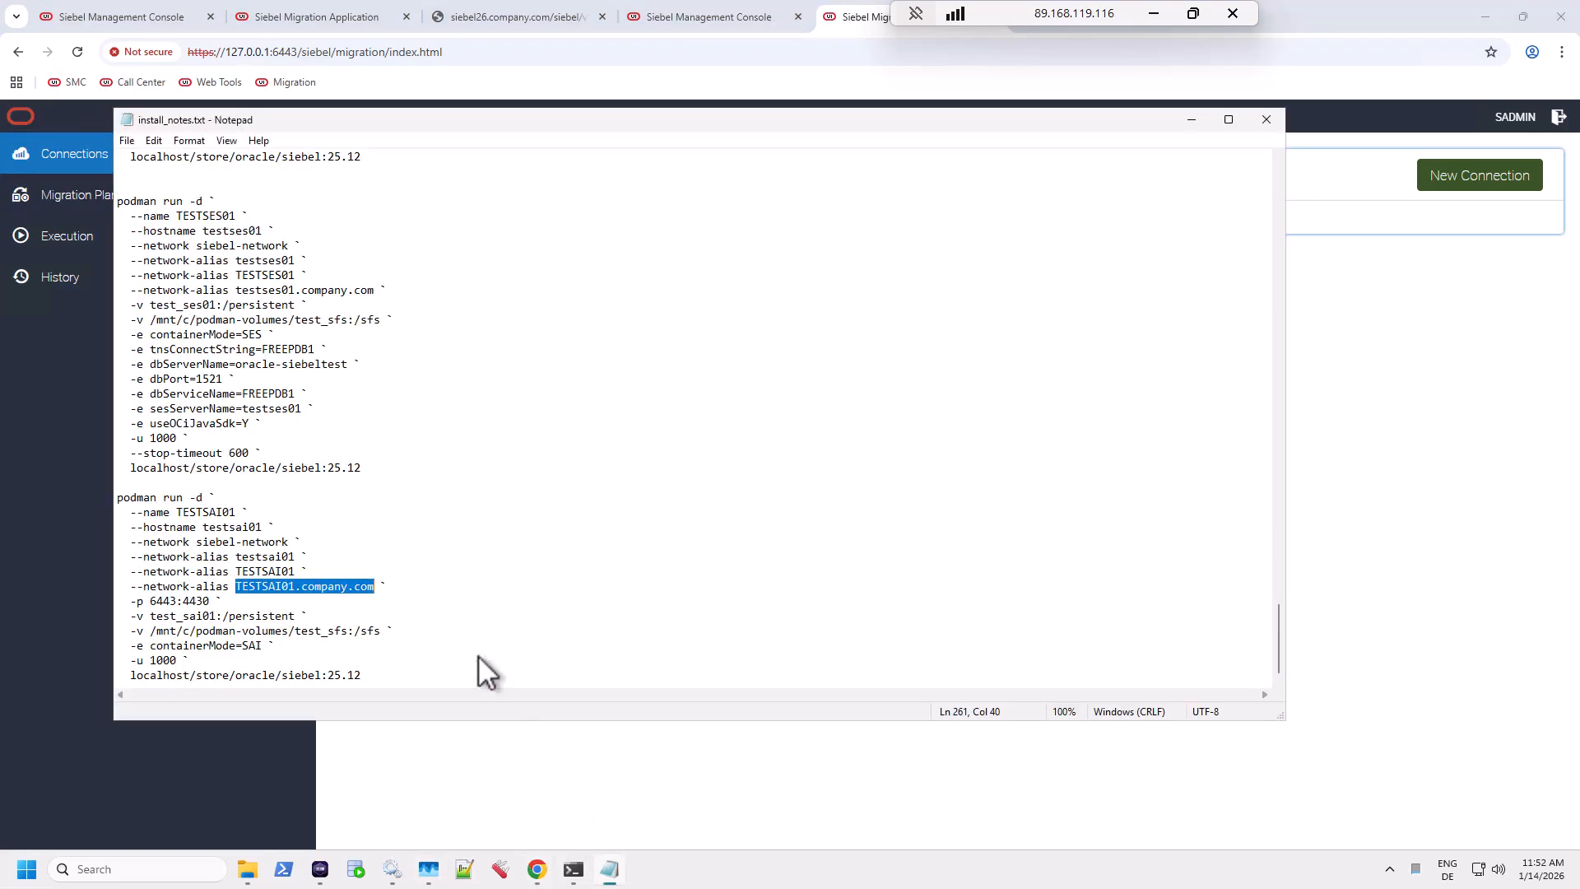
{"action": "key", "text": "alt+Tab"}
{"action": "type", "text": "TESTSAI01.company.com"}
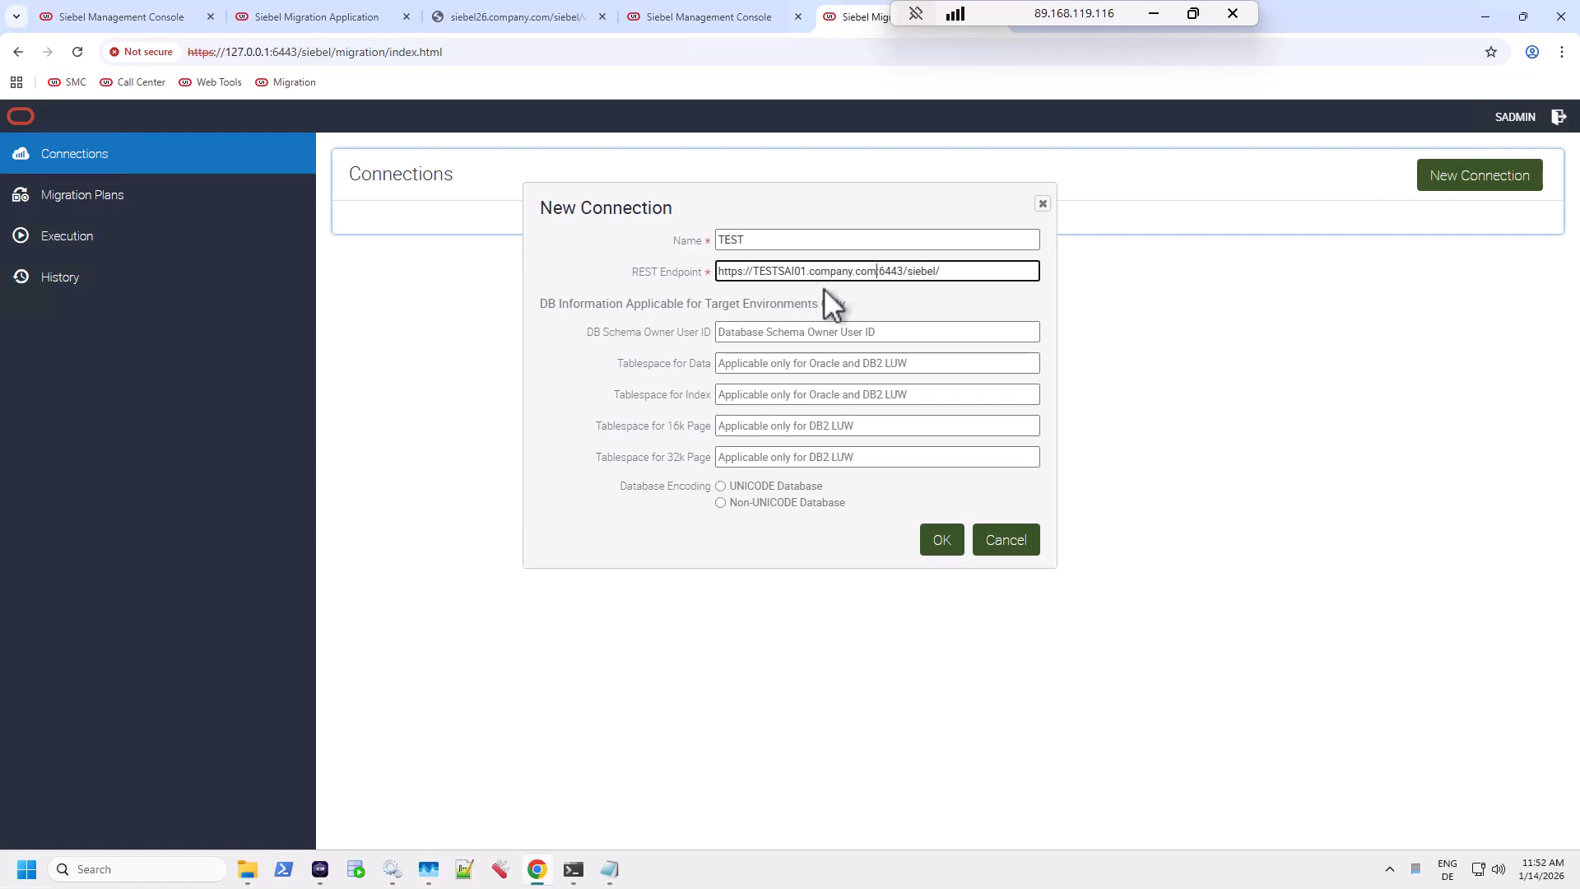
{"action": "left_click", "coordinate": [883, 269]}
{"action": "type", "text": "v1.0"}
Set DB schema owner SIEBEL and data tablespace SIEBEL_DATA, copied from the install notes.
{"action": "left_click", "coordinate": [758, 333]}
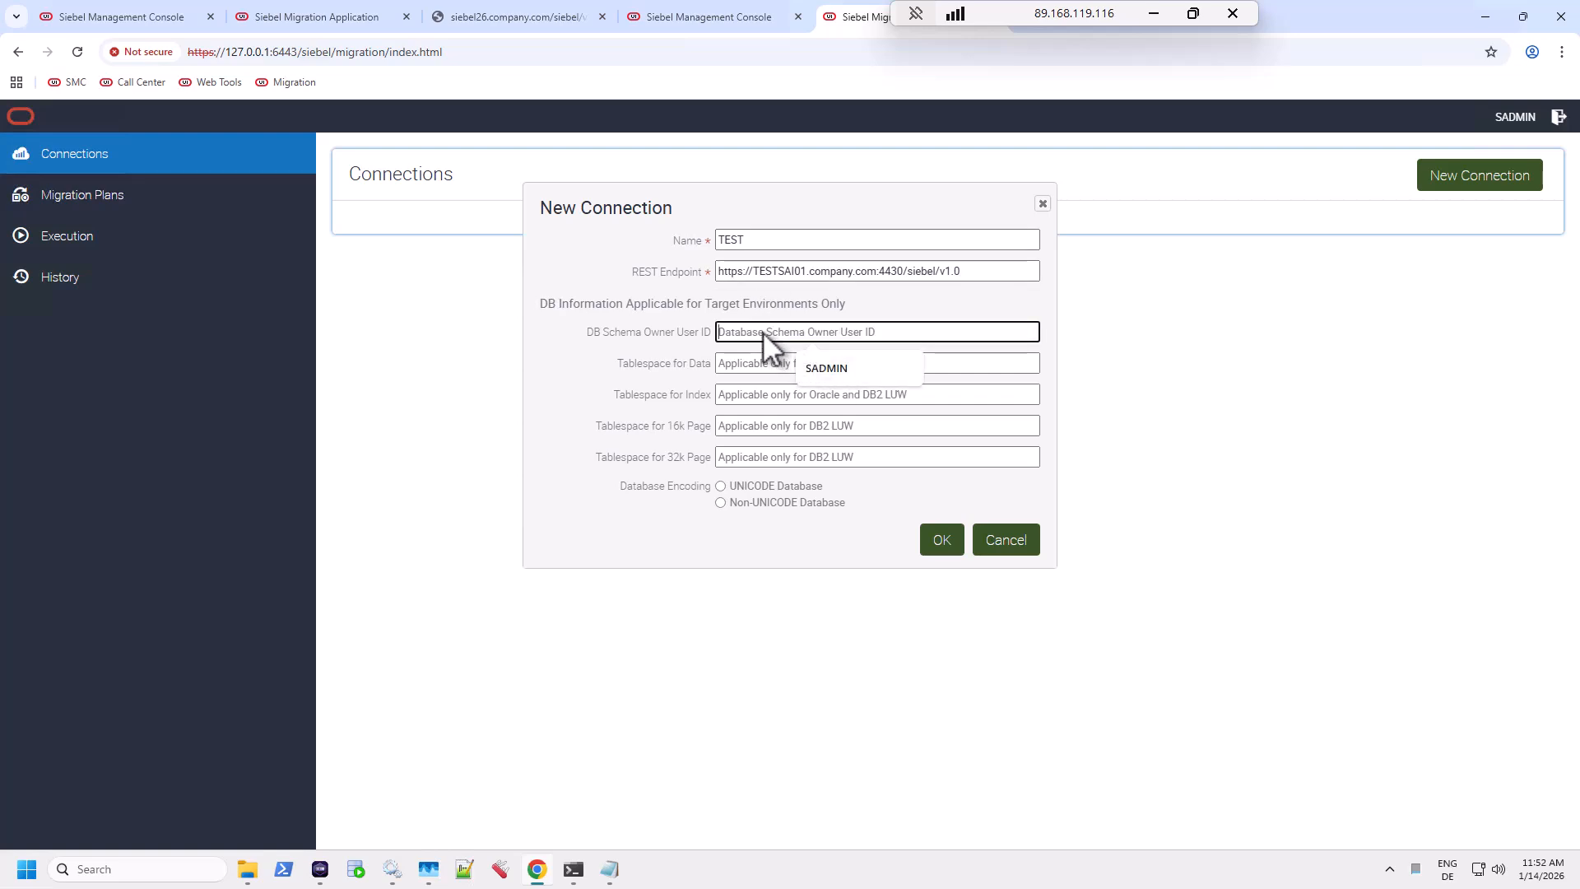
{"action": "type", "text": "SIEBEL"}
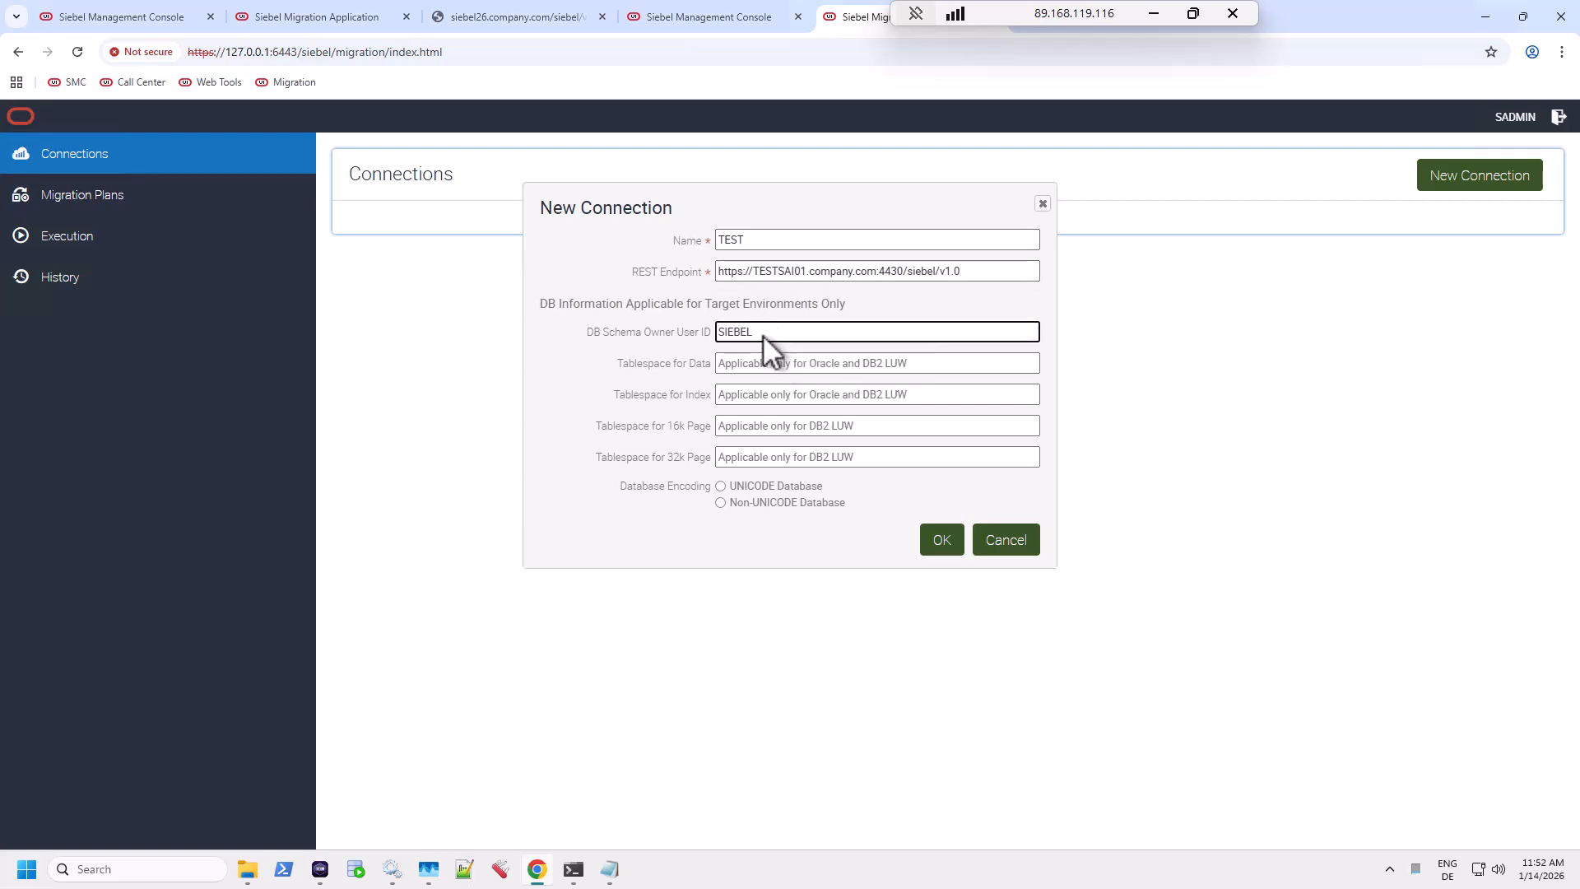
{"action": "key", "text": "Tab"}
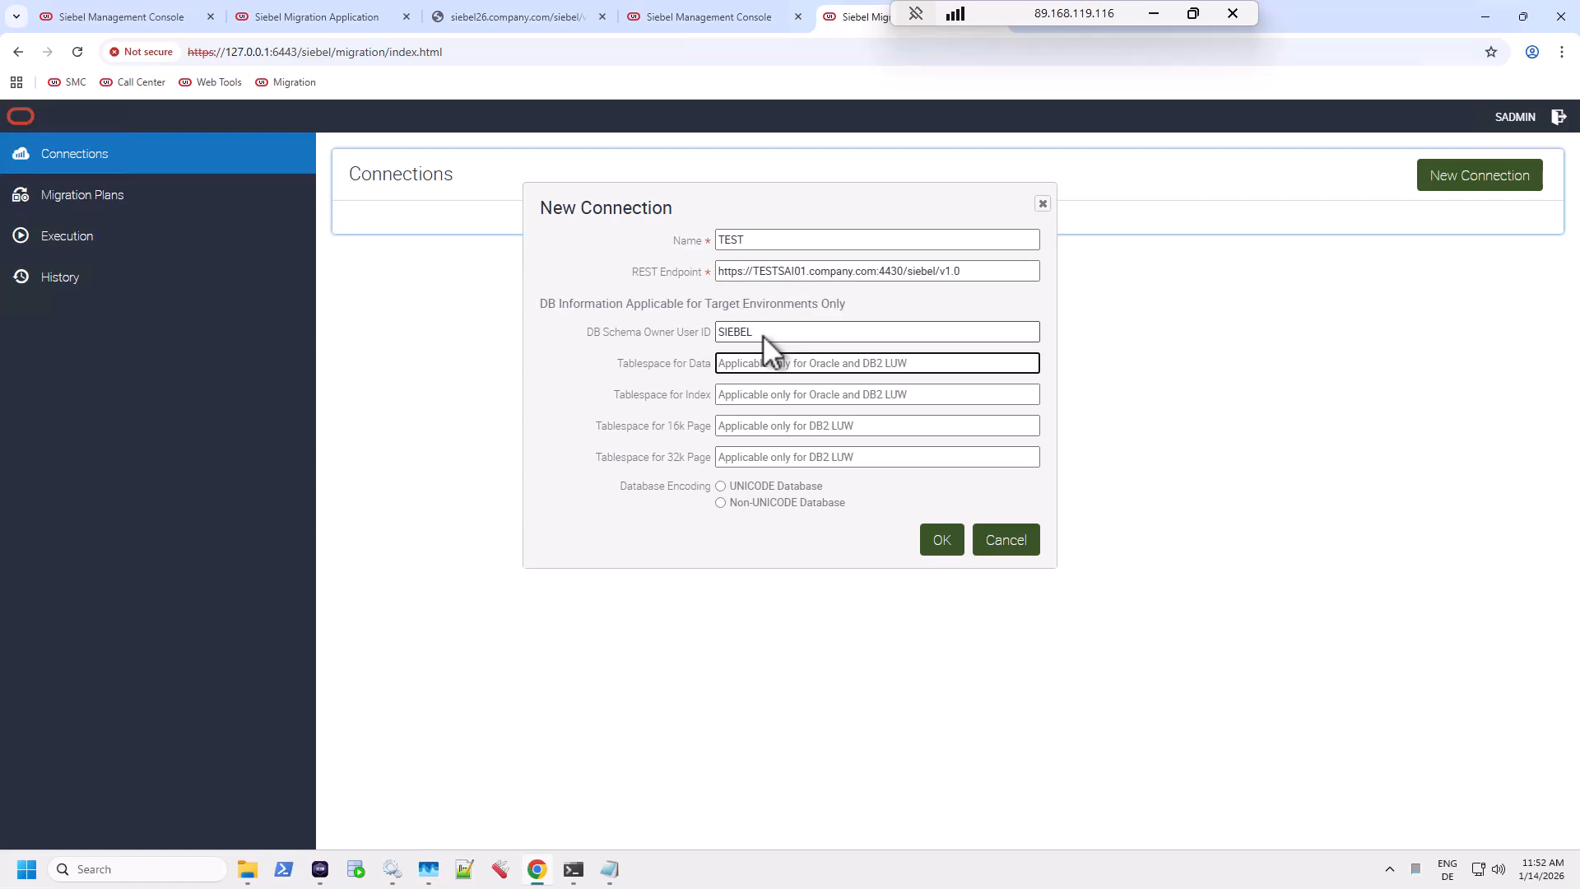
{"action": "left_click", "coordinate": [1009, 540]}
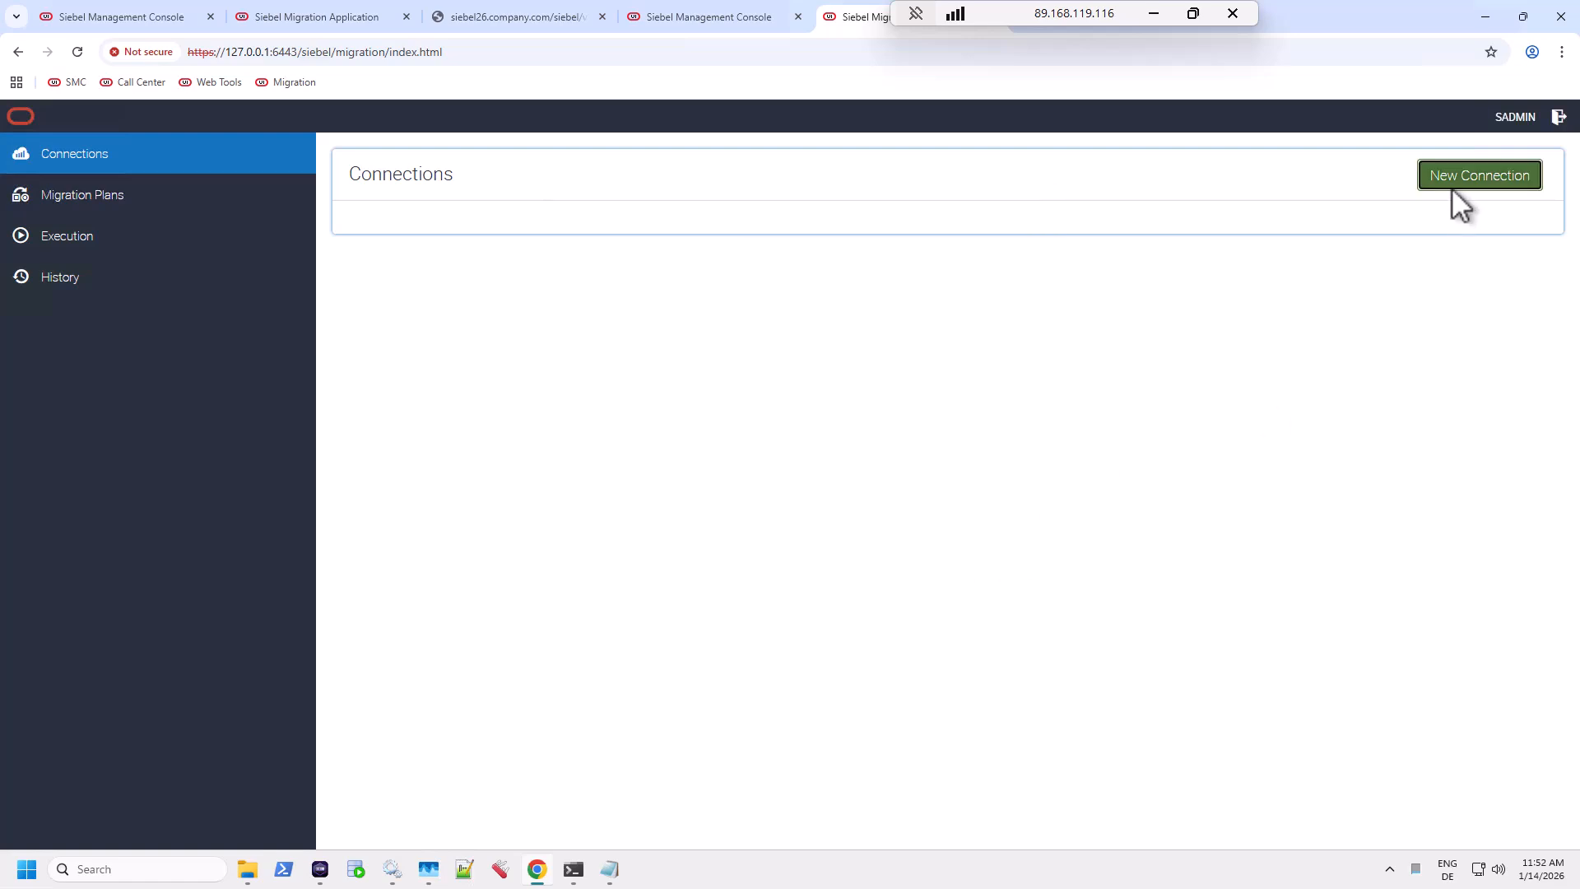
{"action": "key", "text": "alt+Tab"}
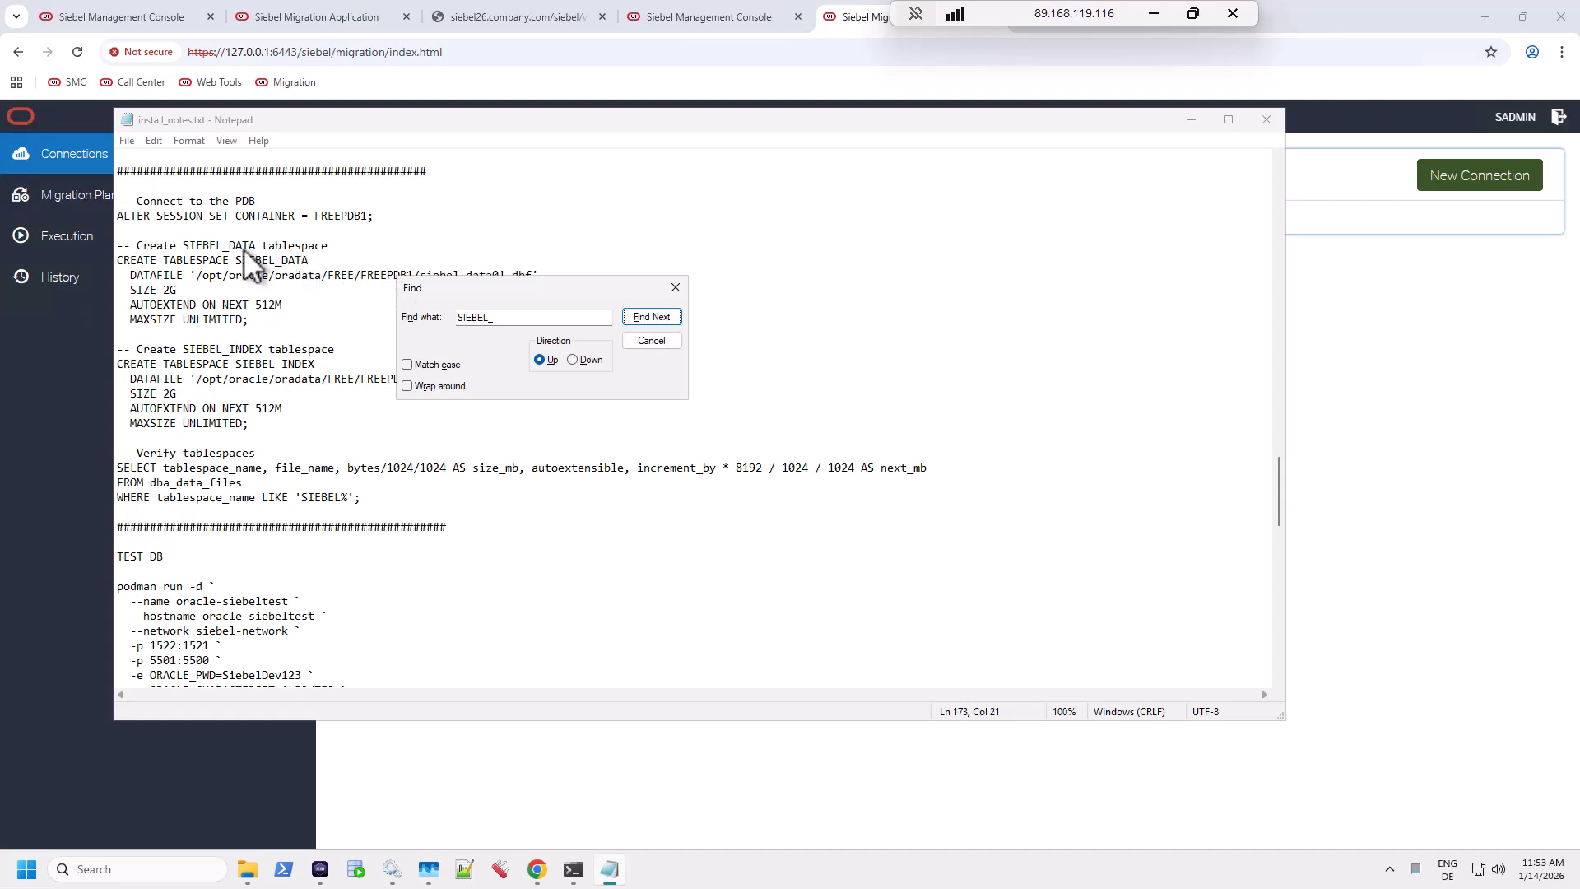
{"action": "double_click", "coordinate": [199, 244]}
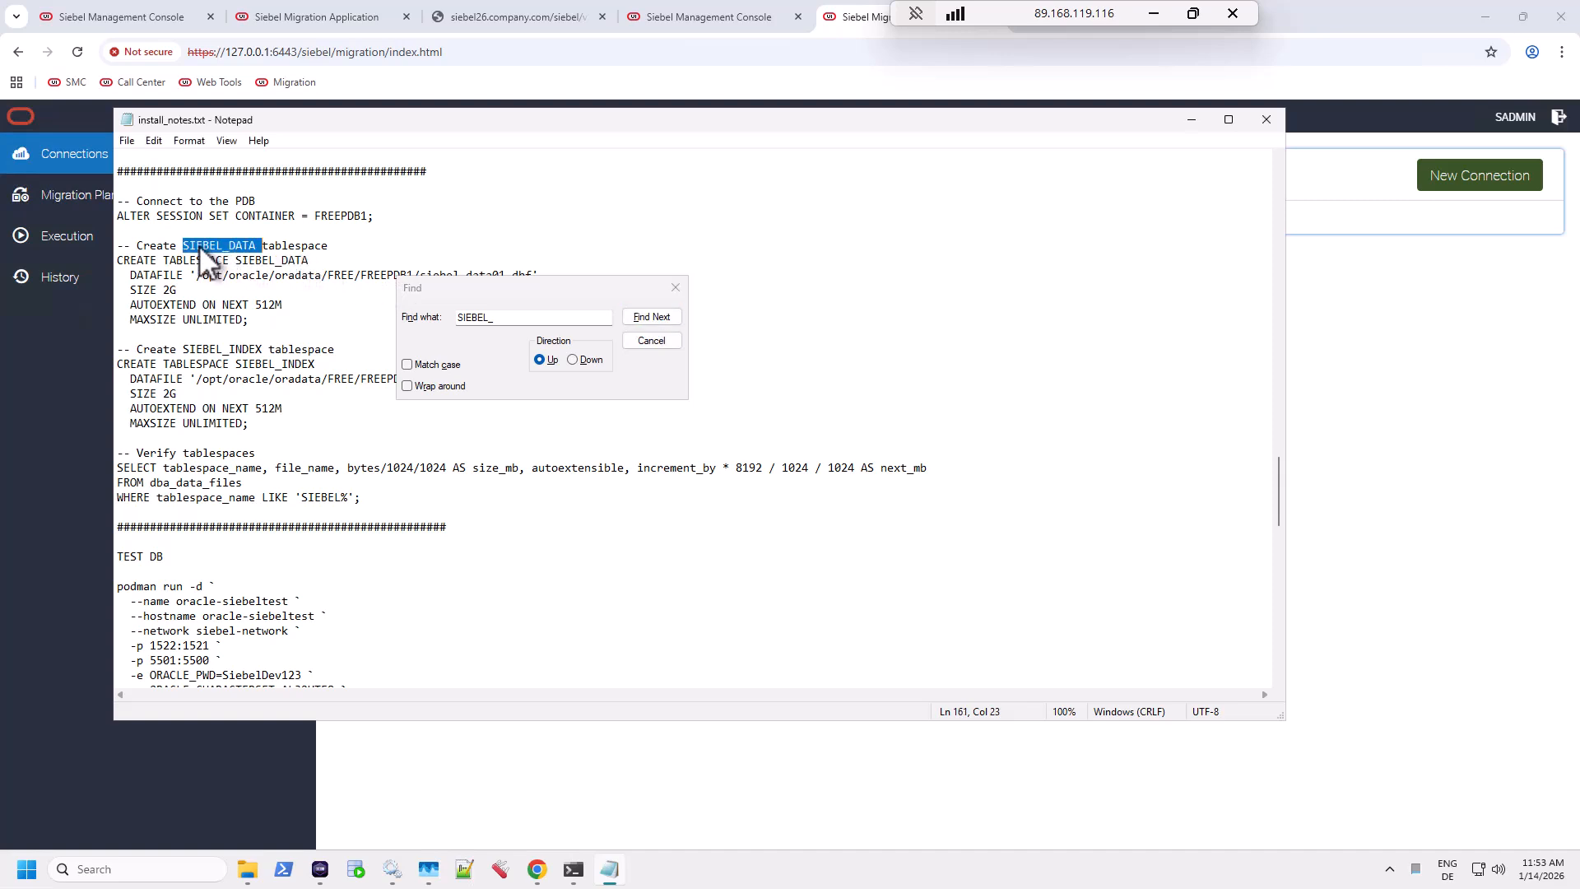
{"action": "key", "text": "shift+Left"}
{"action": "key", "text": "ctrl+c"}
{"action": "key", "text": "alt+Tab"}
{"action": "key", "text": "ctrl+v"}
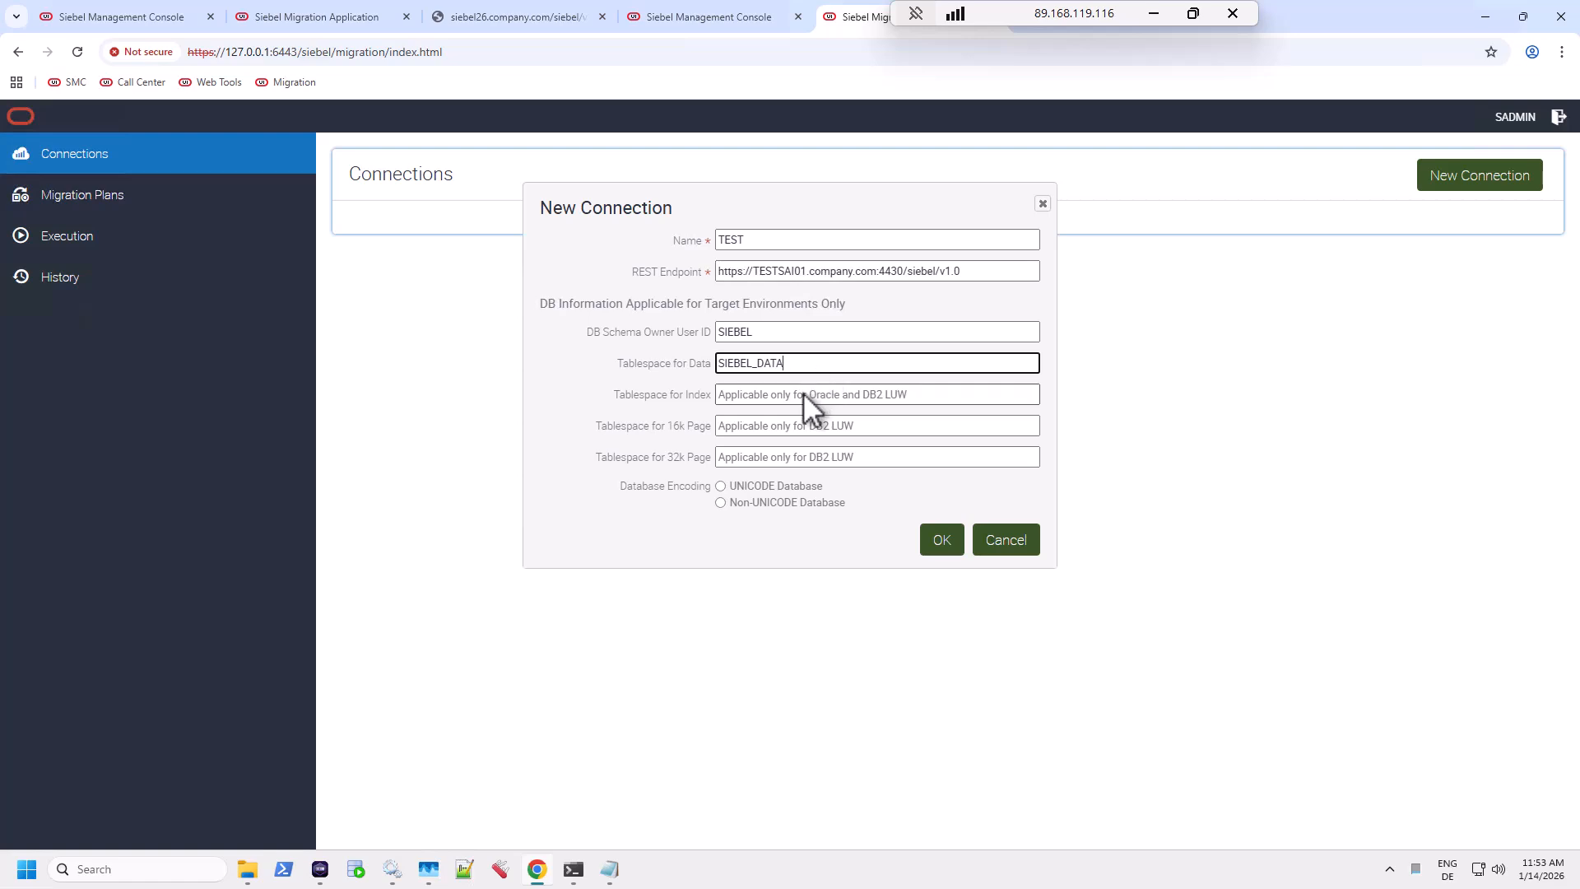
Set index tablespace SIEBEL_INDEX, mark the database UNICODE, and save the connection.
{"action": "left_click", "coordinate": [802, 392]}
{"action": "key", "text": "ctrl+v"}
{"action": "left_click_drag", "start_coordinate": [757, 393], "coordinate": [803, 397]}
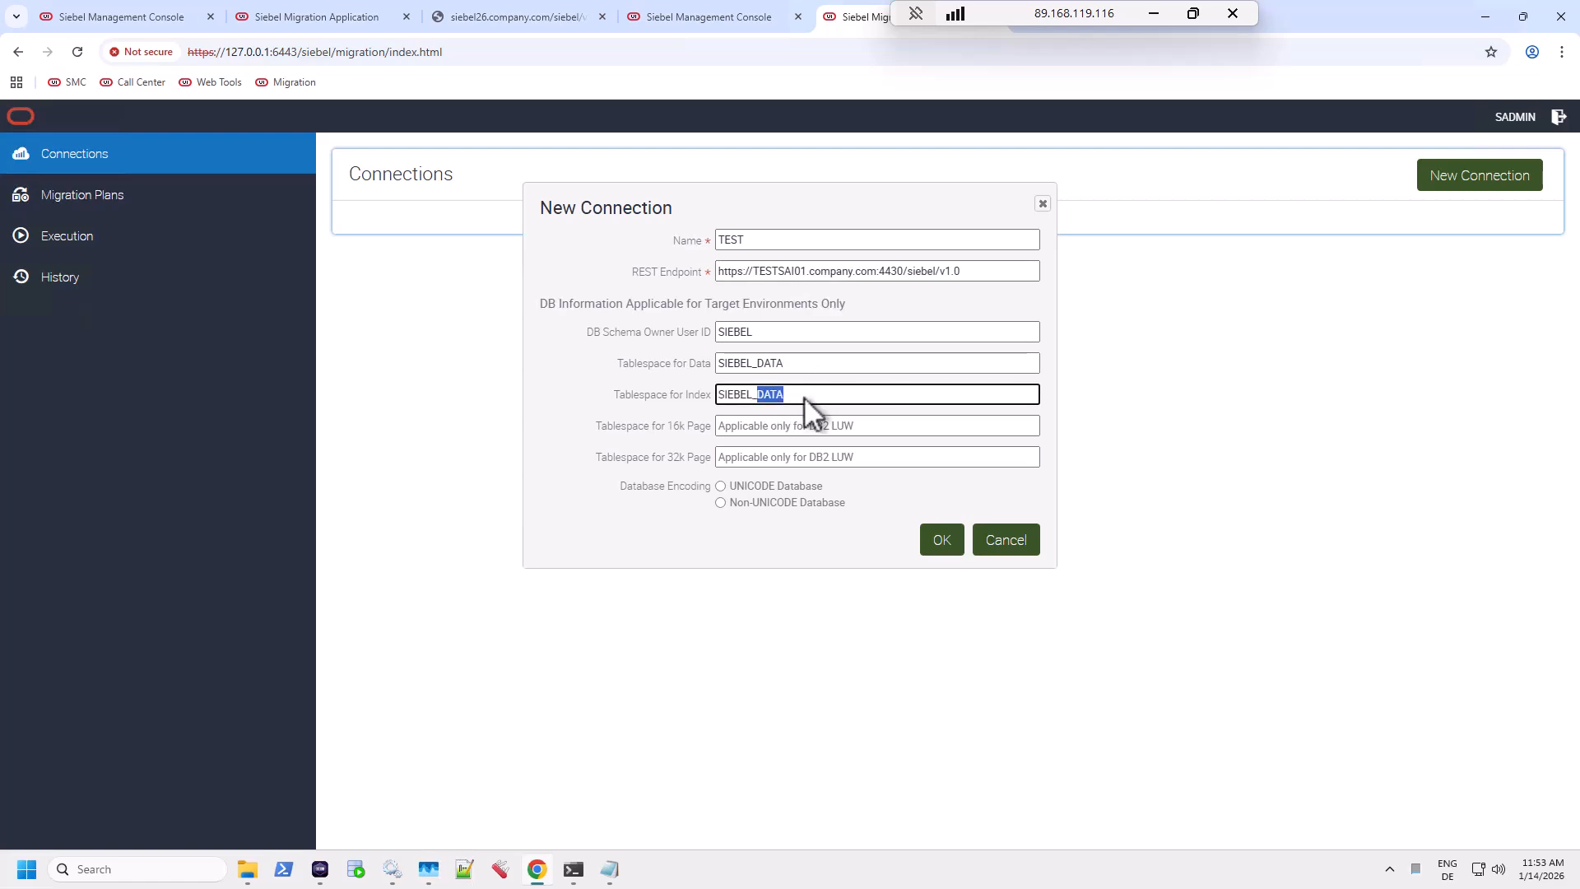
{"action": "type", "text": "INDU"}
{"action": "type", "text": "X"}
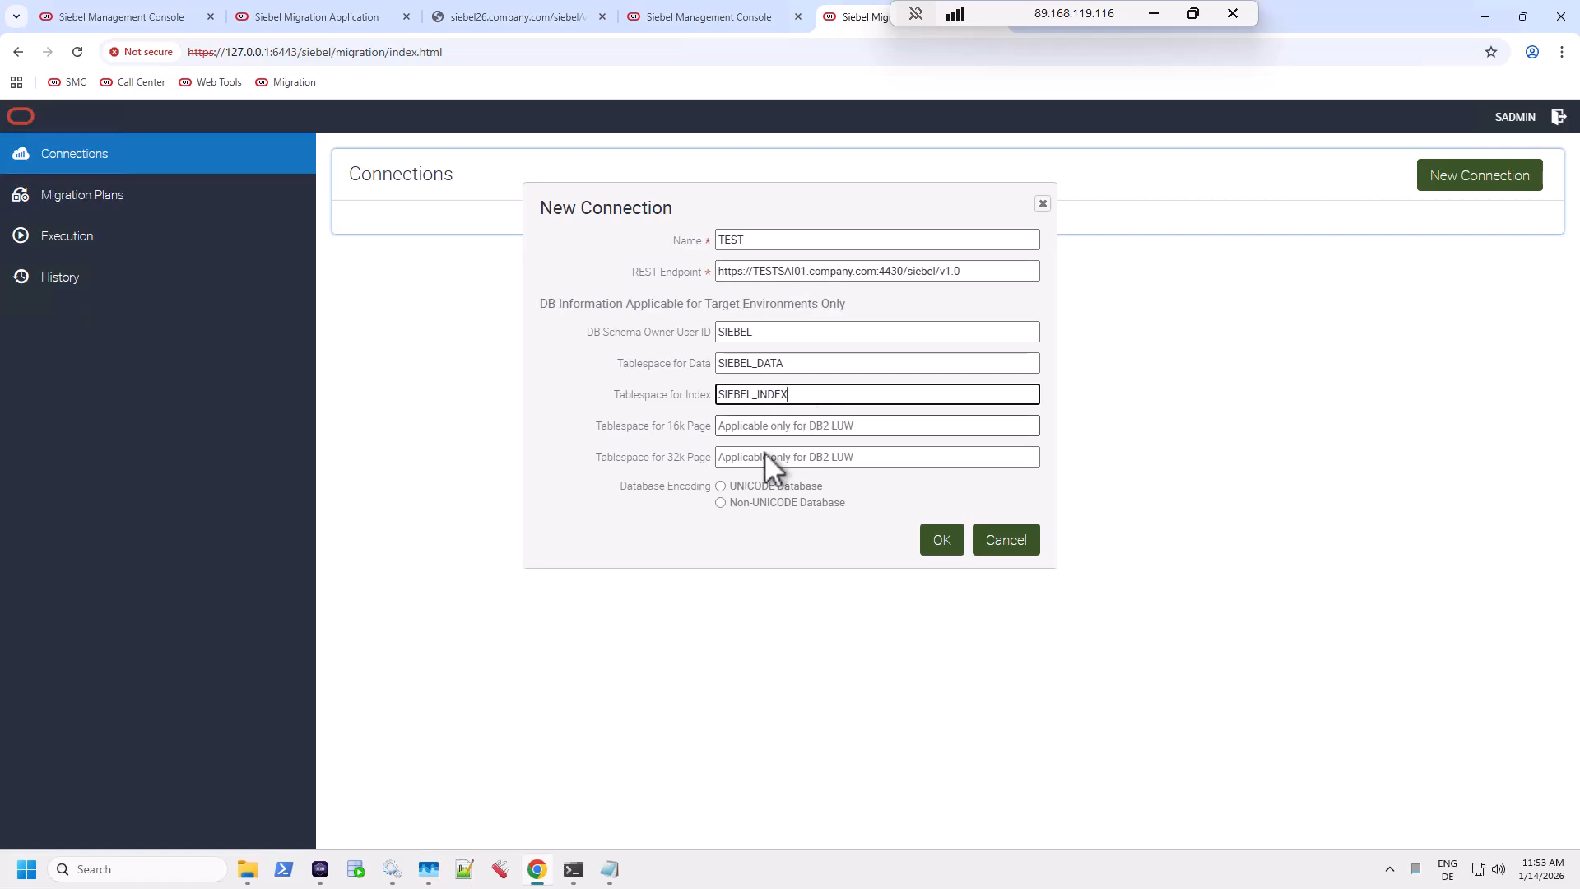
{"action": "left_click", "coordinate": [720, 485]}
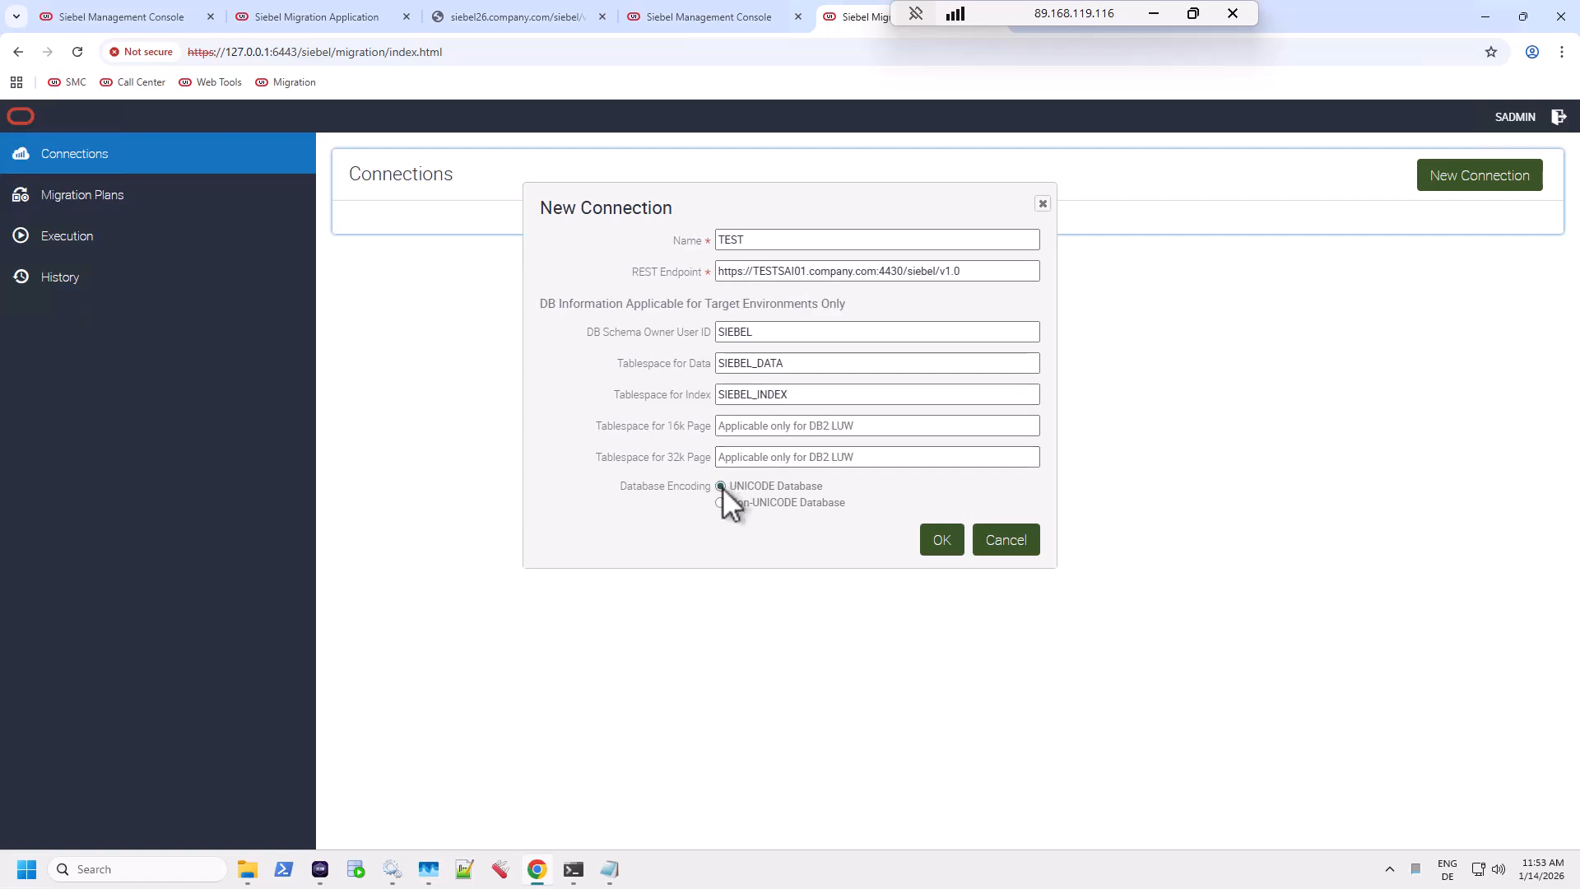
{"action": "left_click", "coordinate": [827, 395]}
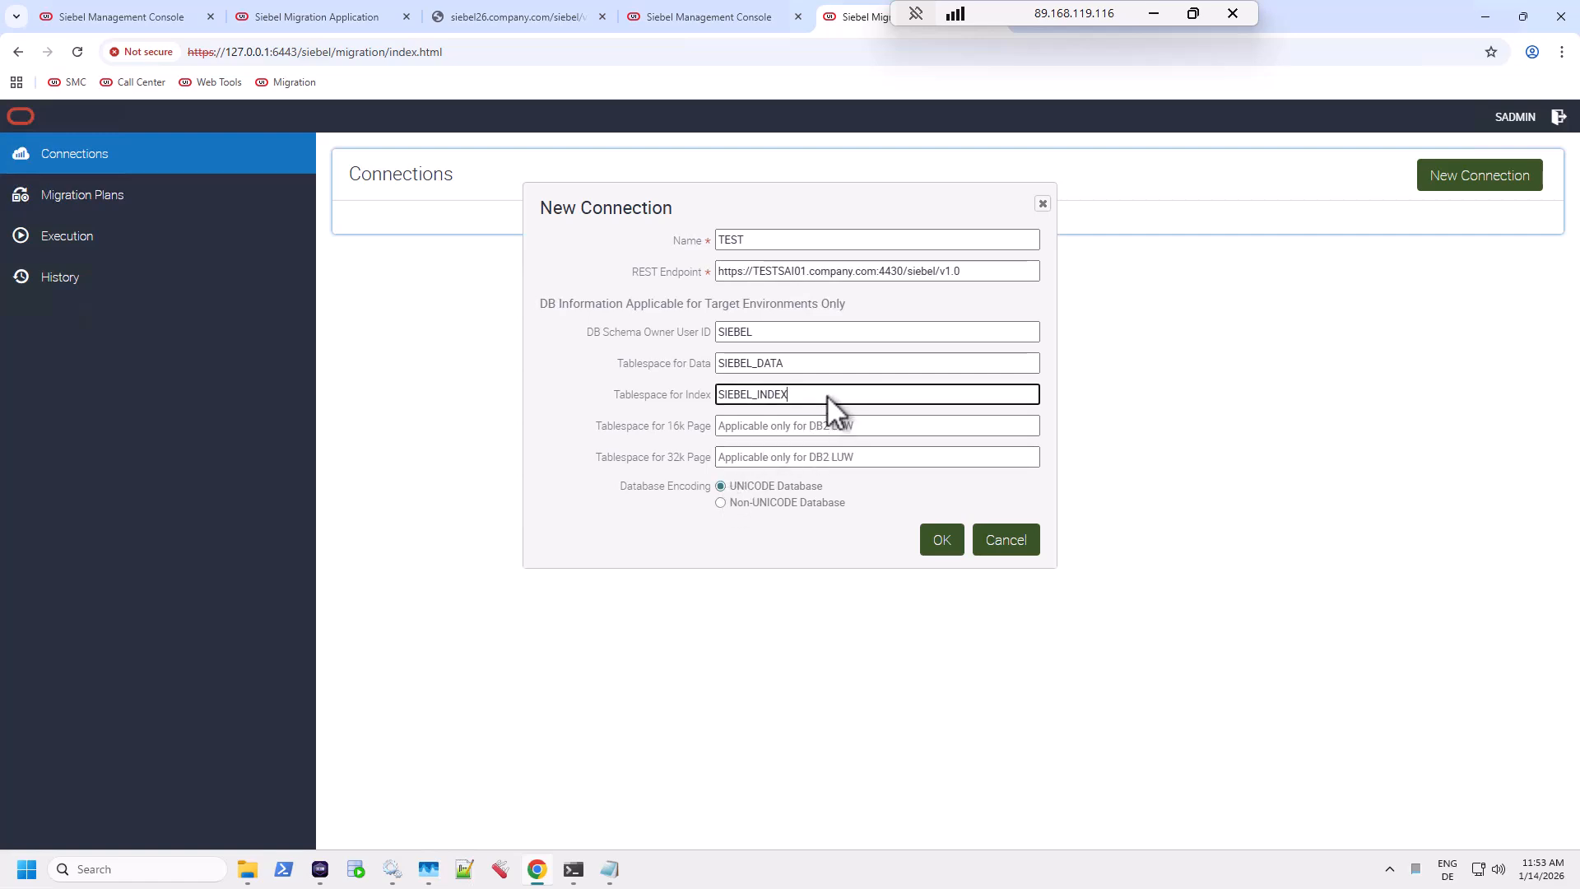
{"action": "left_click", "coordinate": [942, 541]}
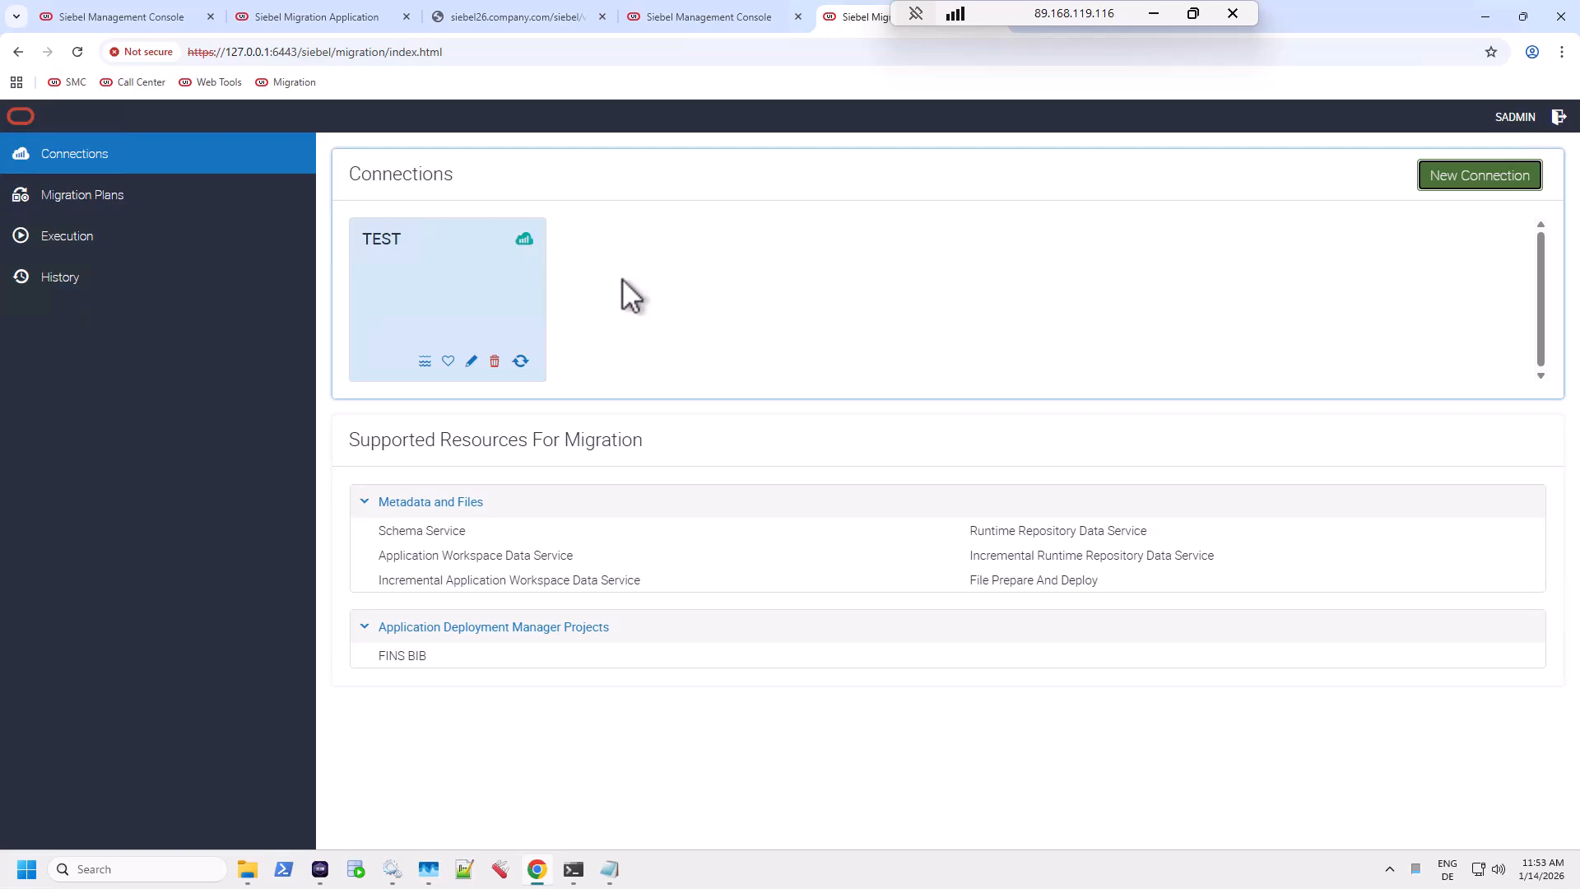
Glance at the DEV export and the console, then open Migration Plans in the TEST migration app.
{"action": "left_click", "coordinate": [303, 20]}
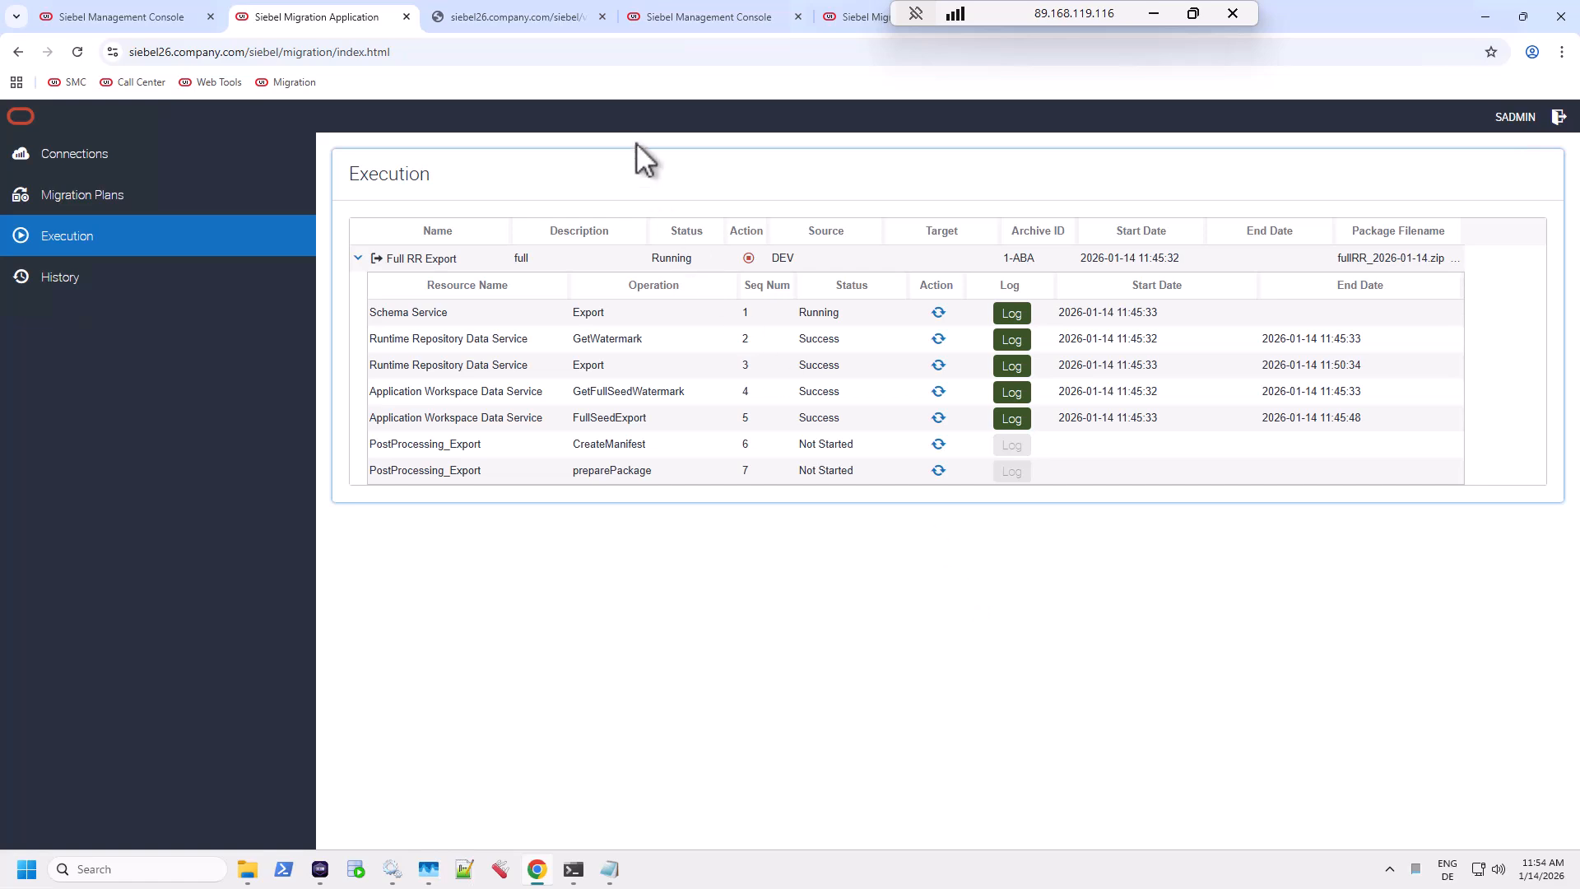
{"action": "left_click", "coordinate": [707, 18]}
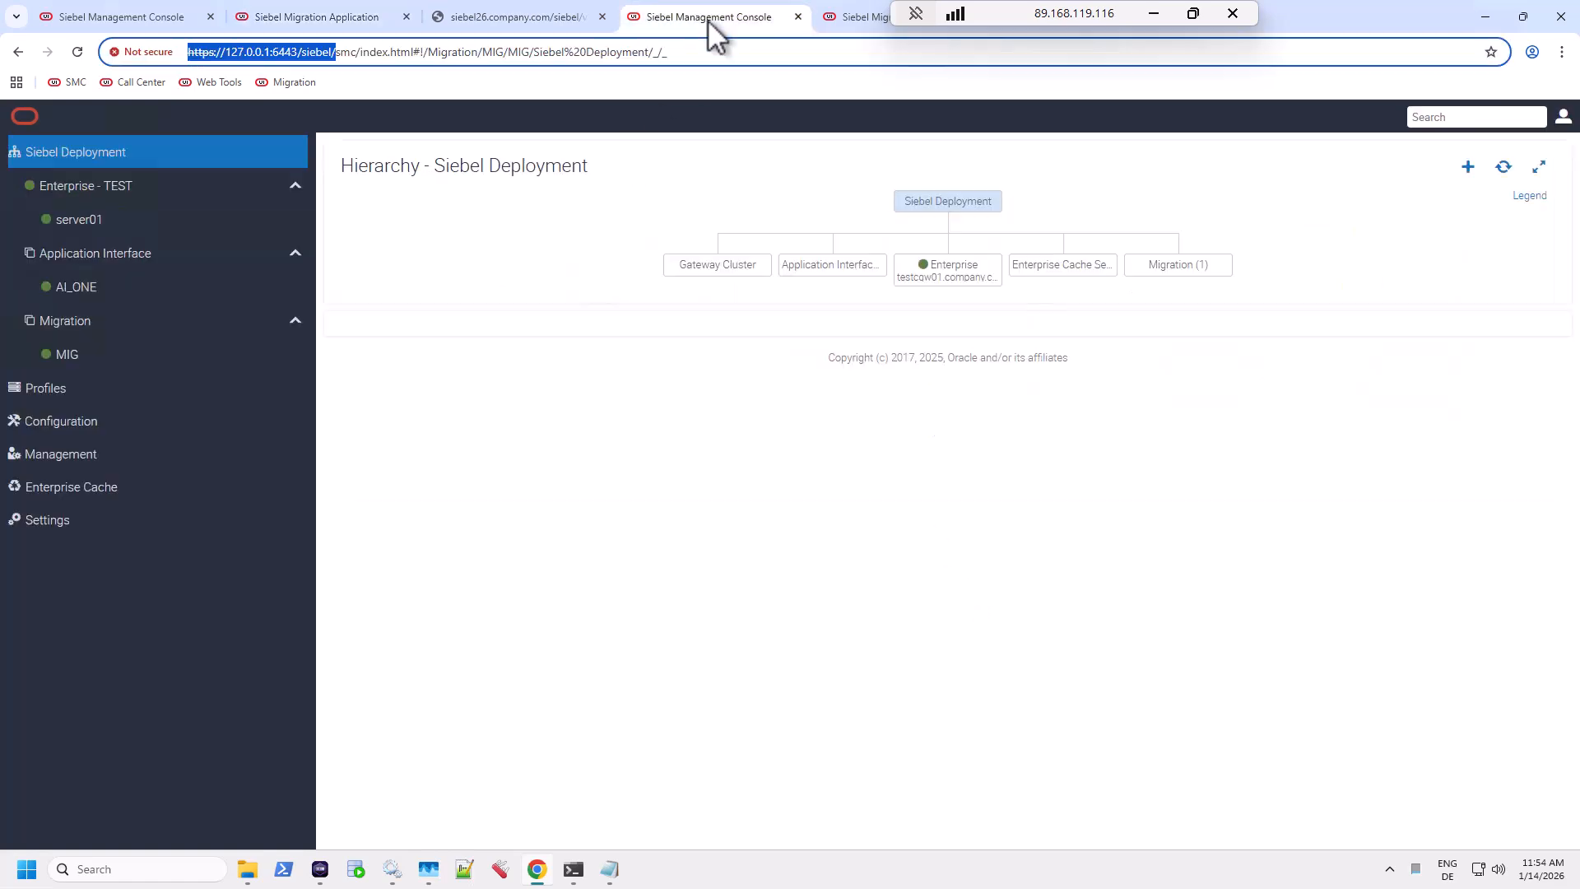
{"action": "left_click", "coordinate": [841, 18]}
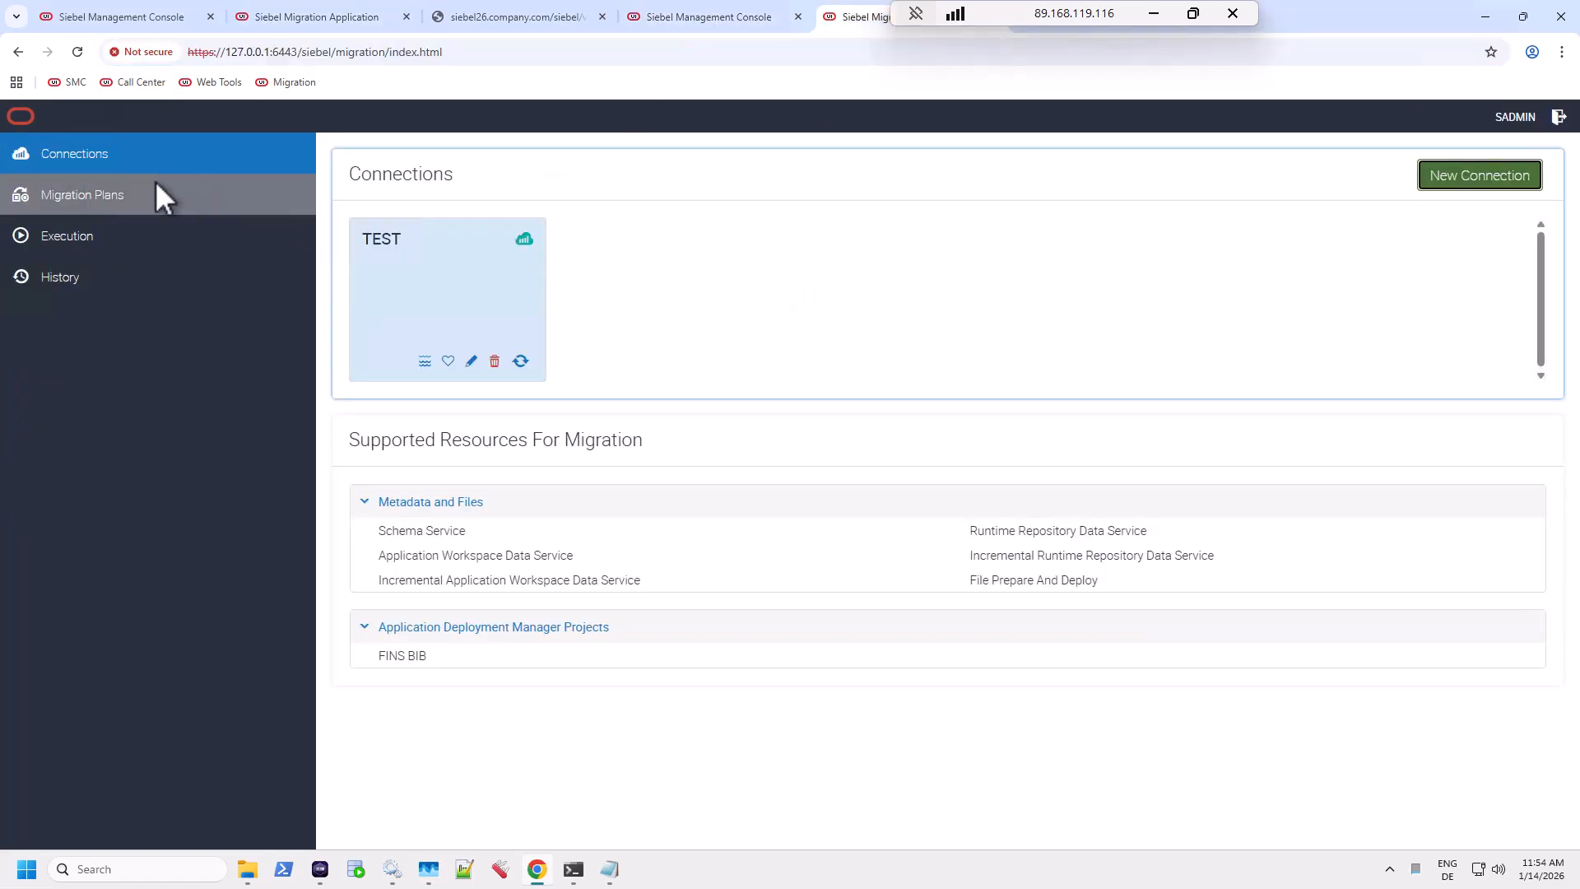
{"action": "left_click", "coordinate": [106, 210]}
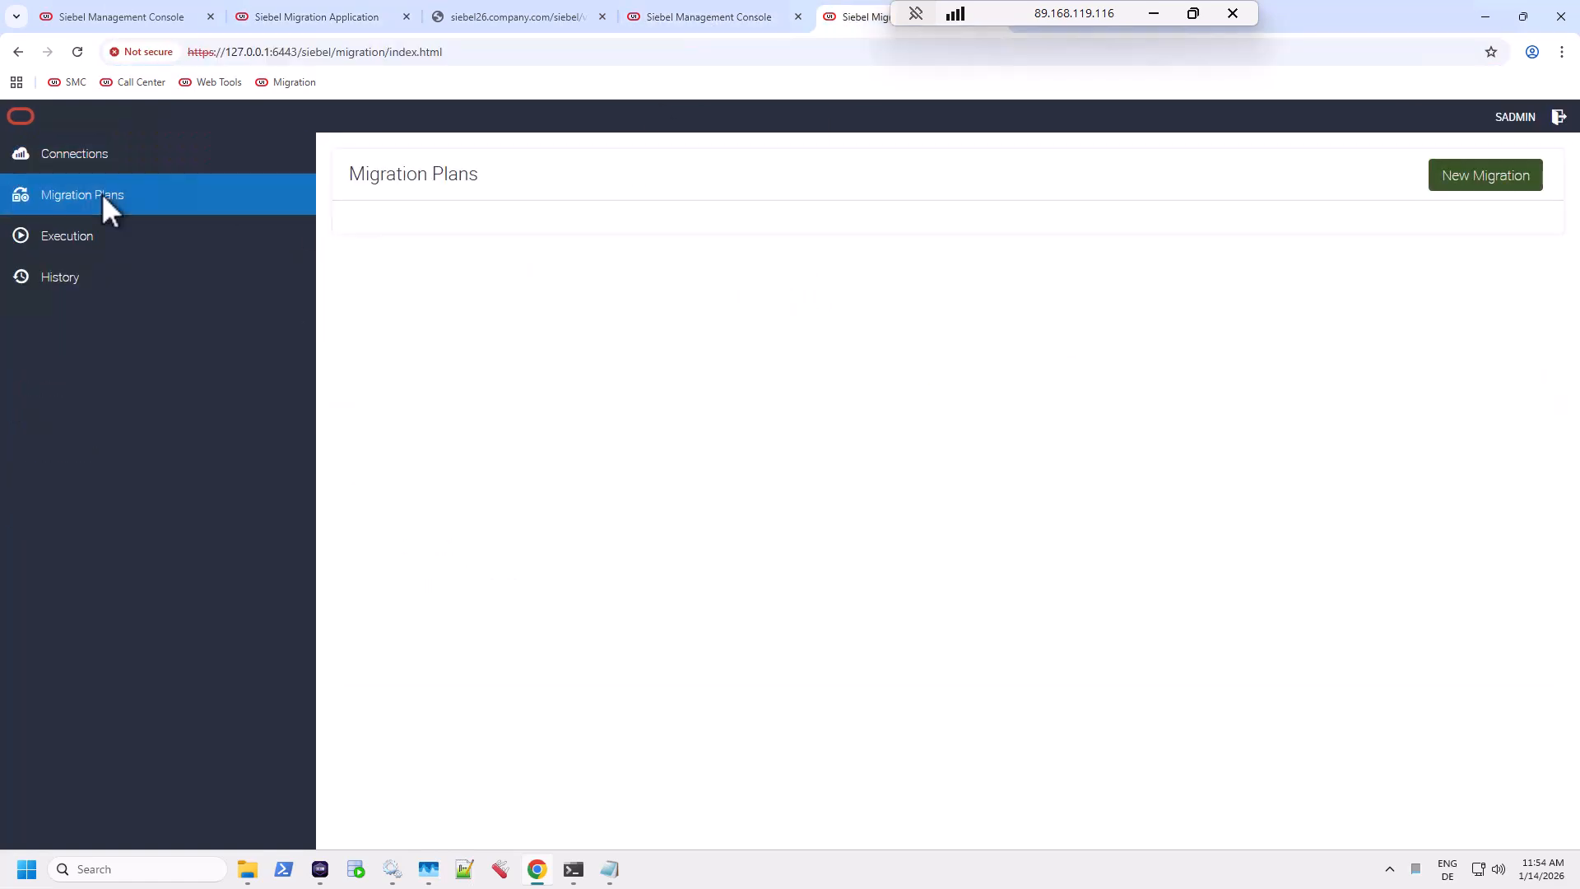
Save plan 'Full RR Import' (description 'full') targeting TEST, including Runtime Repository Data Service.
{"action": "left_click", "coordinate": [1489, 185]}
{"action": "type", "text": "Full RR Import"}
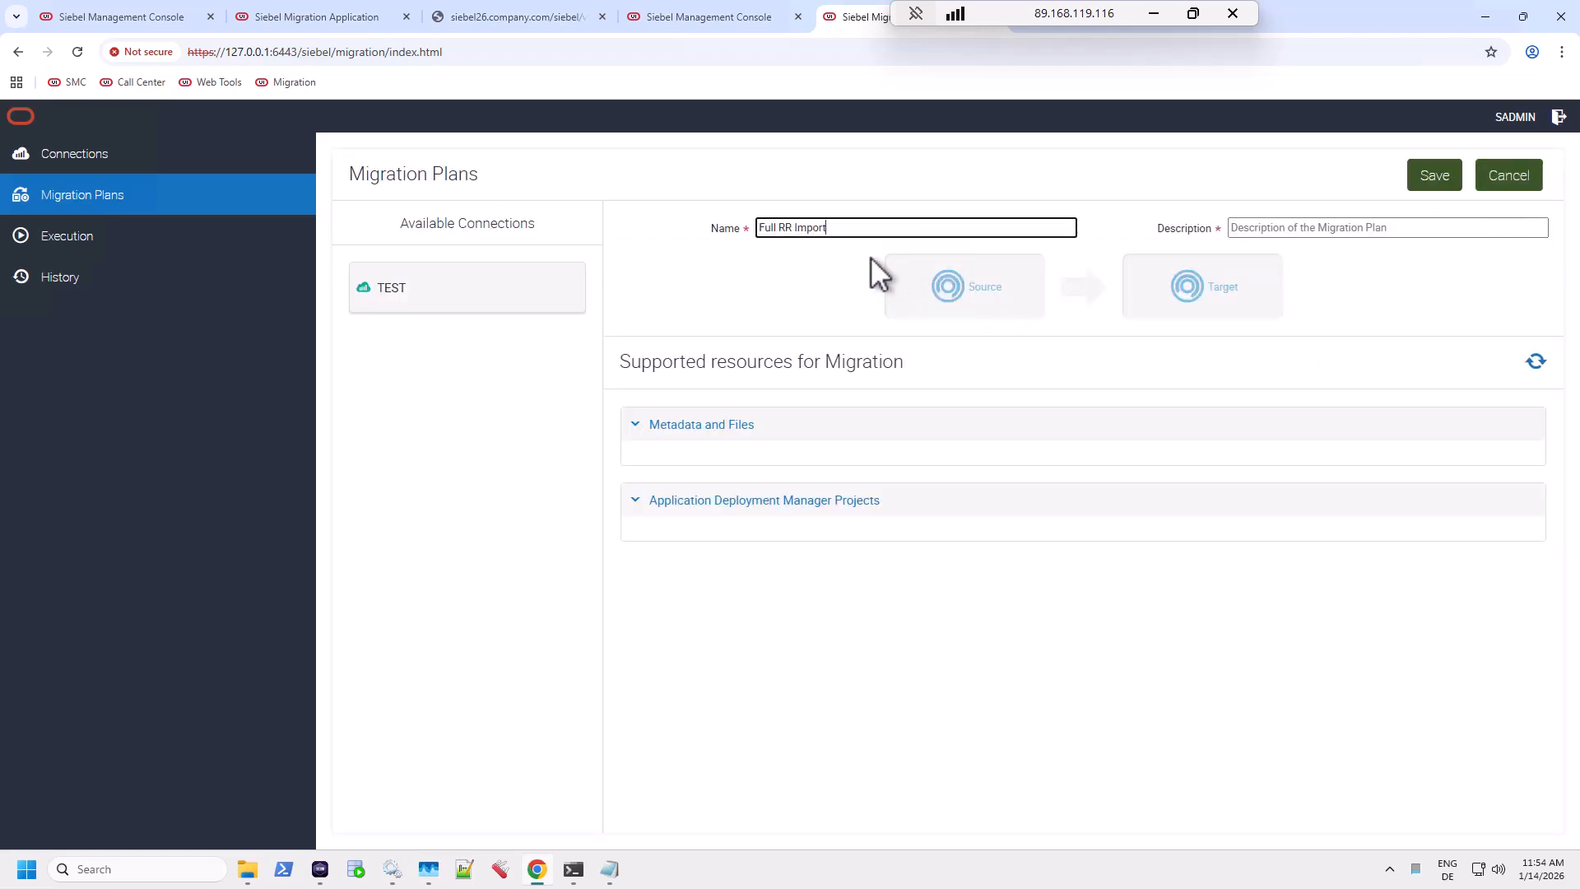
{"action": "key", "text": "Tab"}
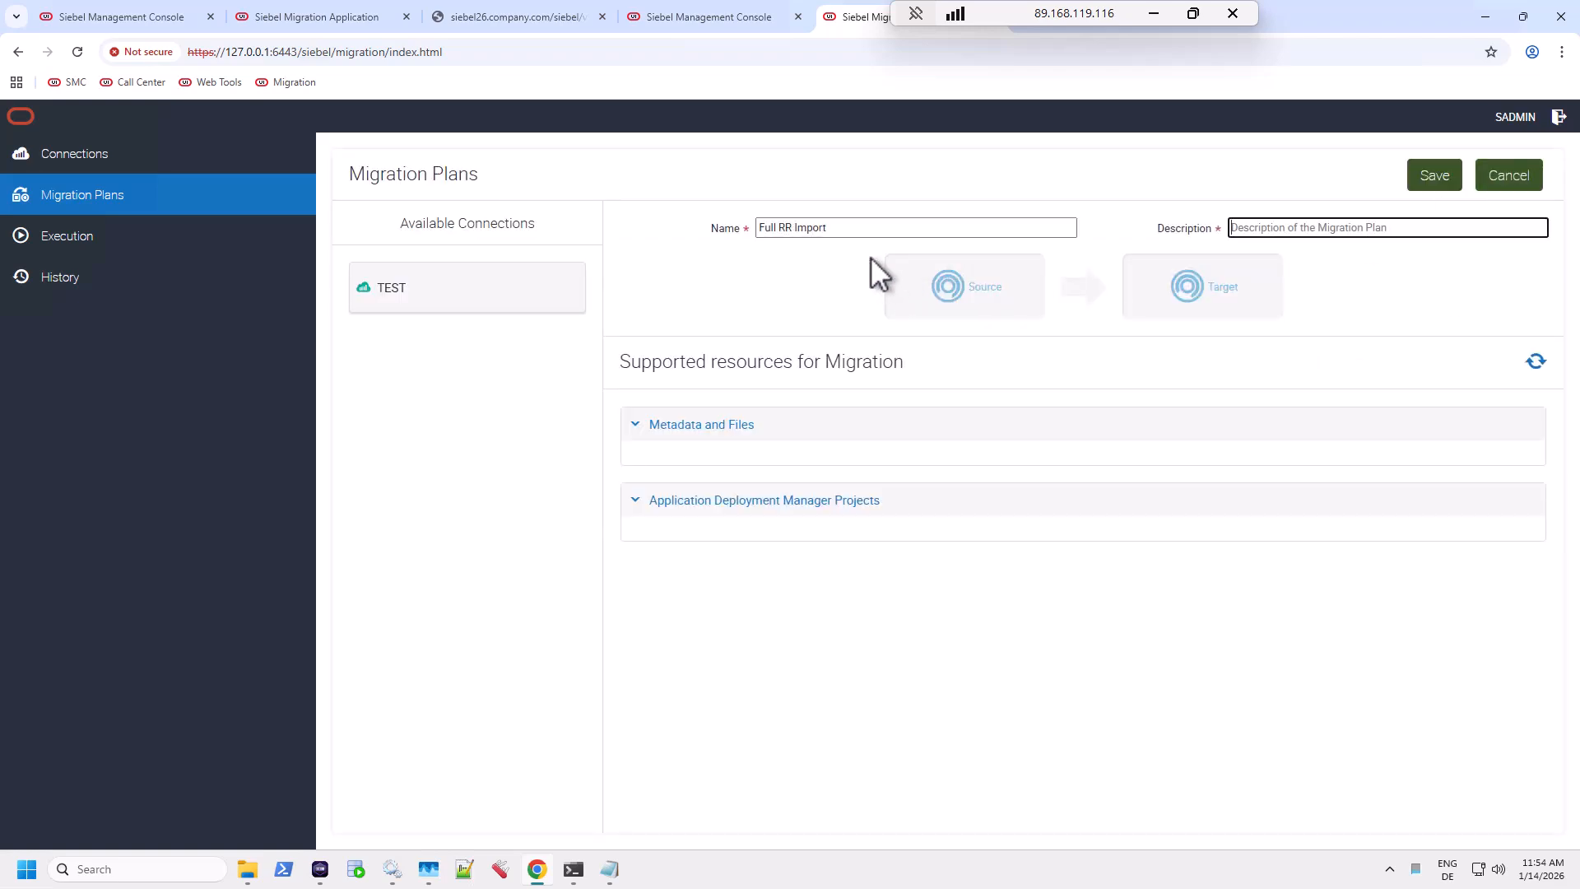
{"action": "type", "text": "full"}
{"action": "left_click_drag", "start_coordinate": [395, 282], "coordinate": [1160, 289]}
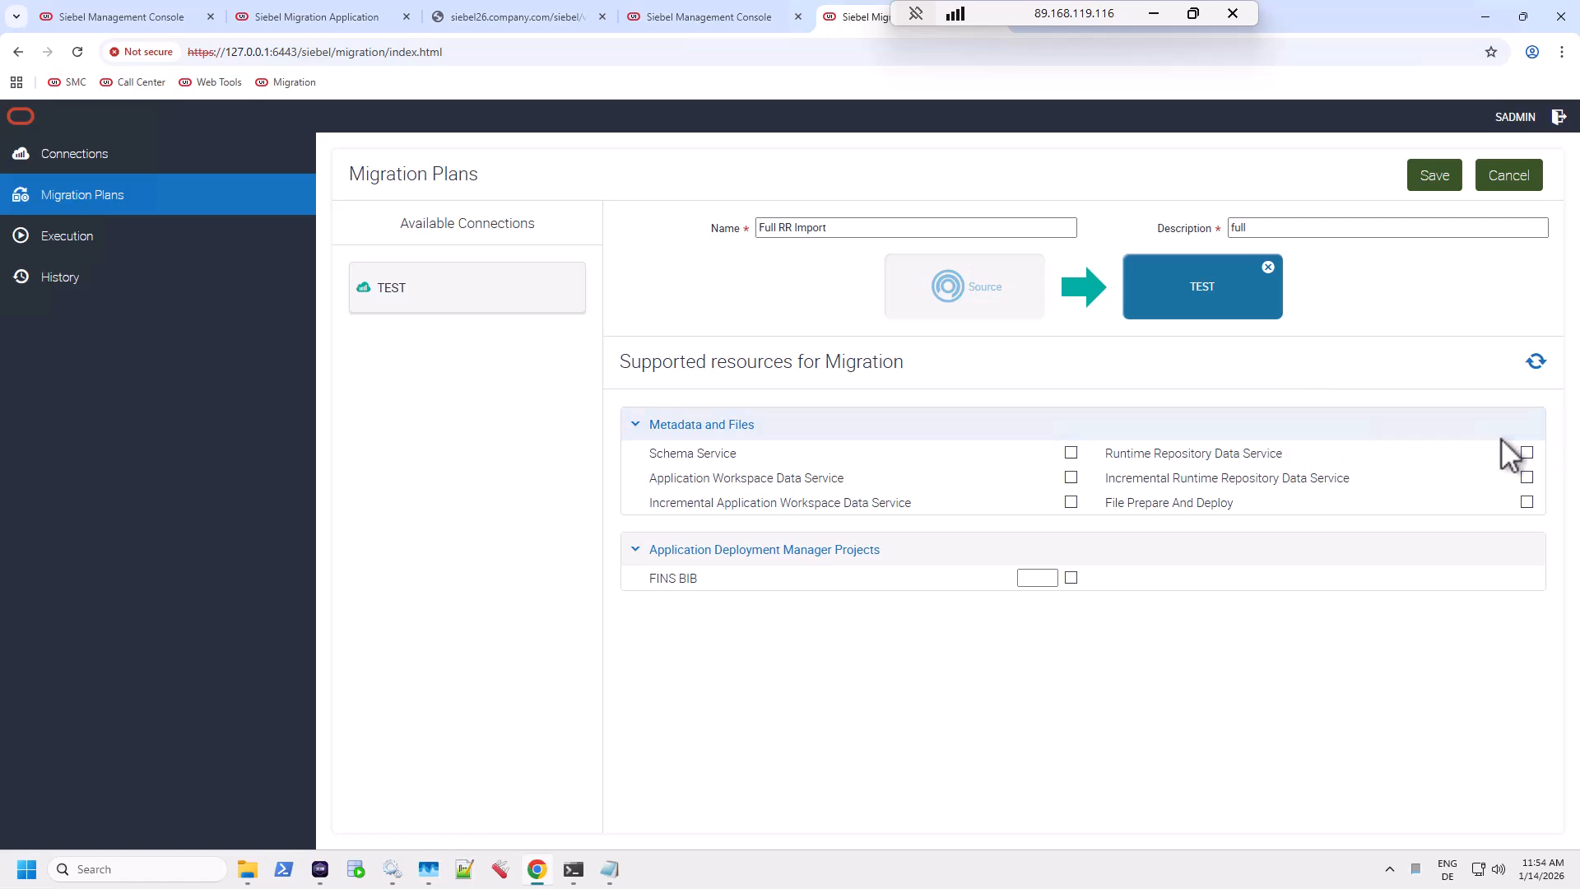
{"action": "left_click", "coordinate": [1527, 453]}
{"action": "left_click", "coordinate": [1439, 174]}
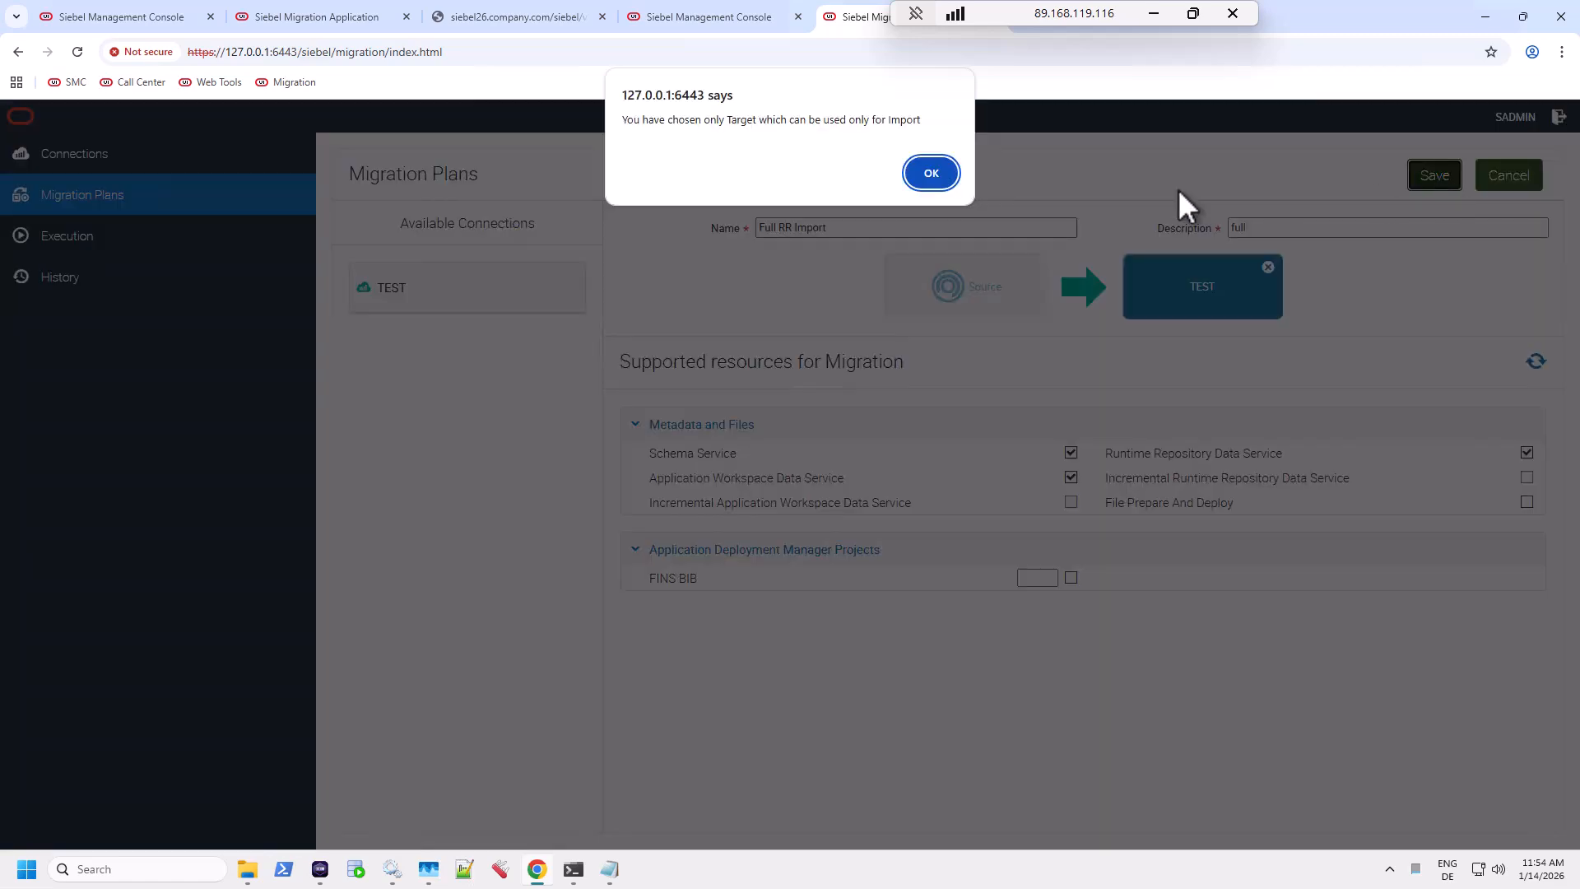
{"action": "left_click", "coordinate": [931, 172]}
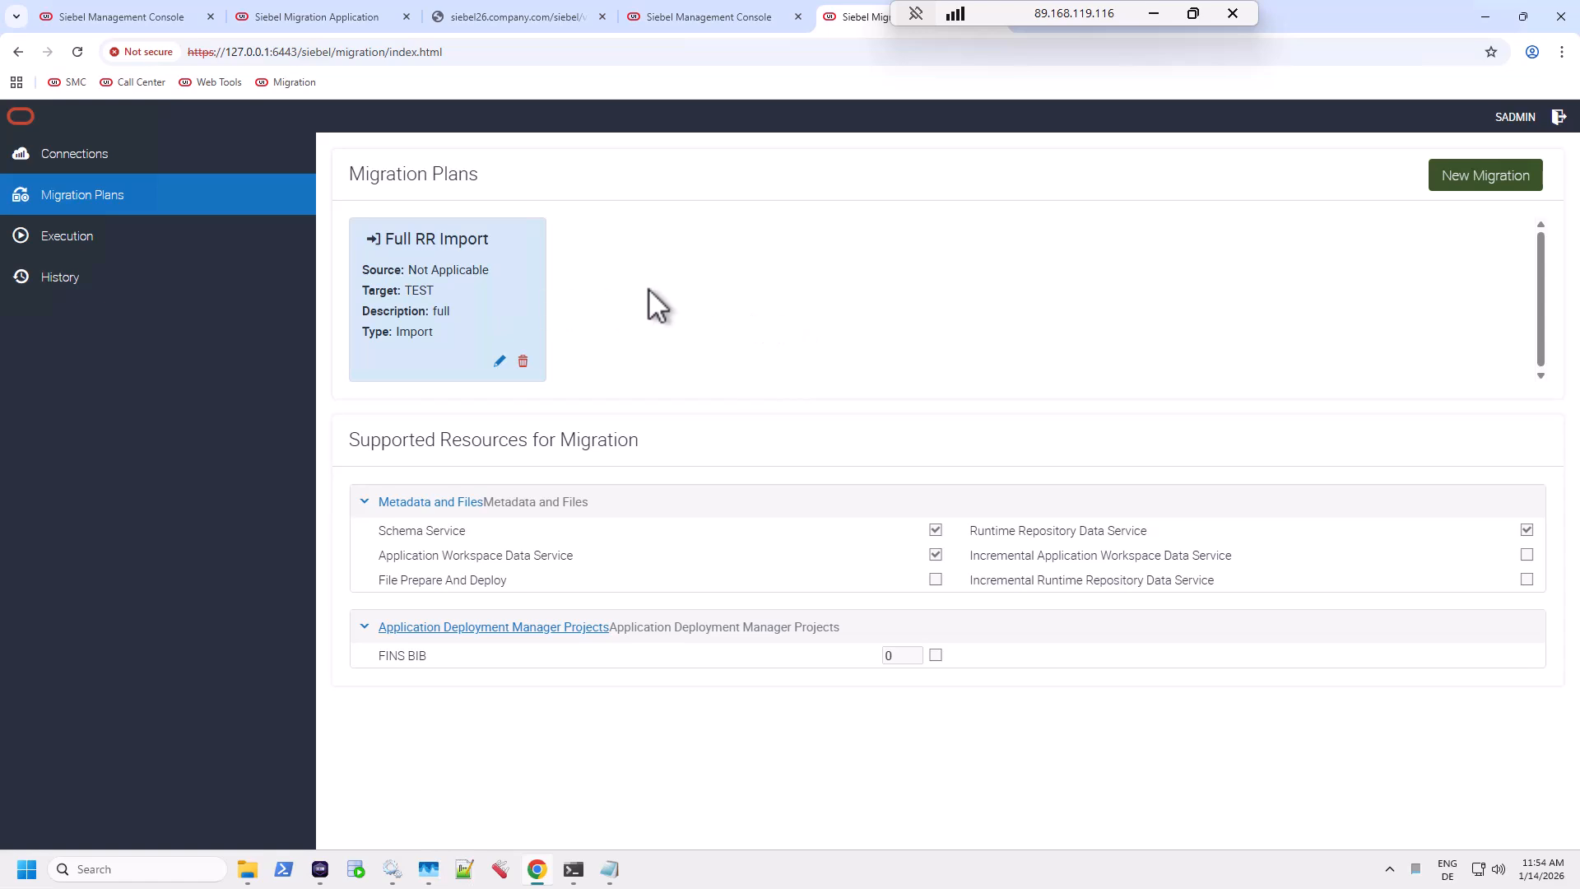
Open the Execution list and alternate between DEV and TEST tabs to watch the Full RR Export run.
{"action": "left_click", "coordinate": [95, 258]}
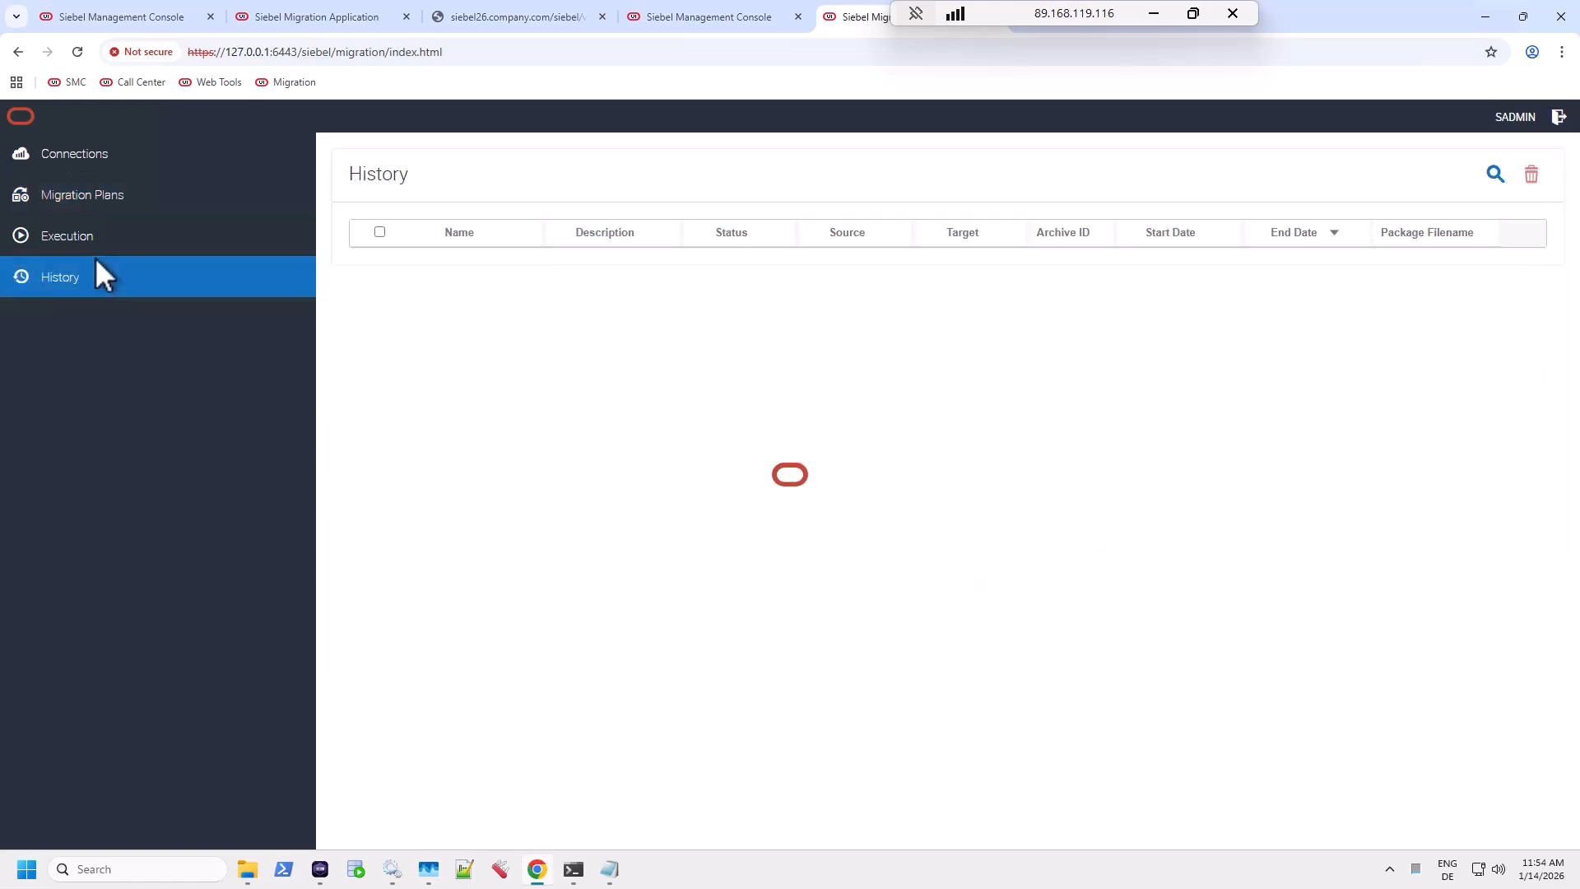
{"action": "left_click", "coordinate": [102, 237]}
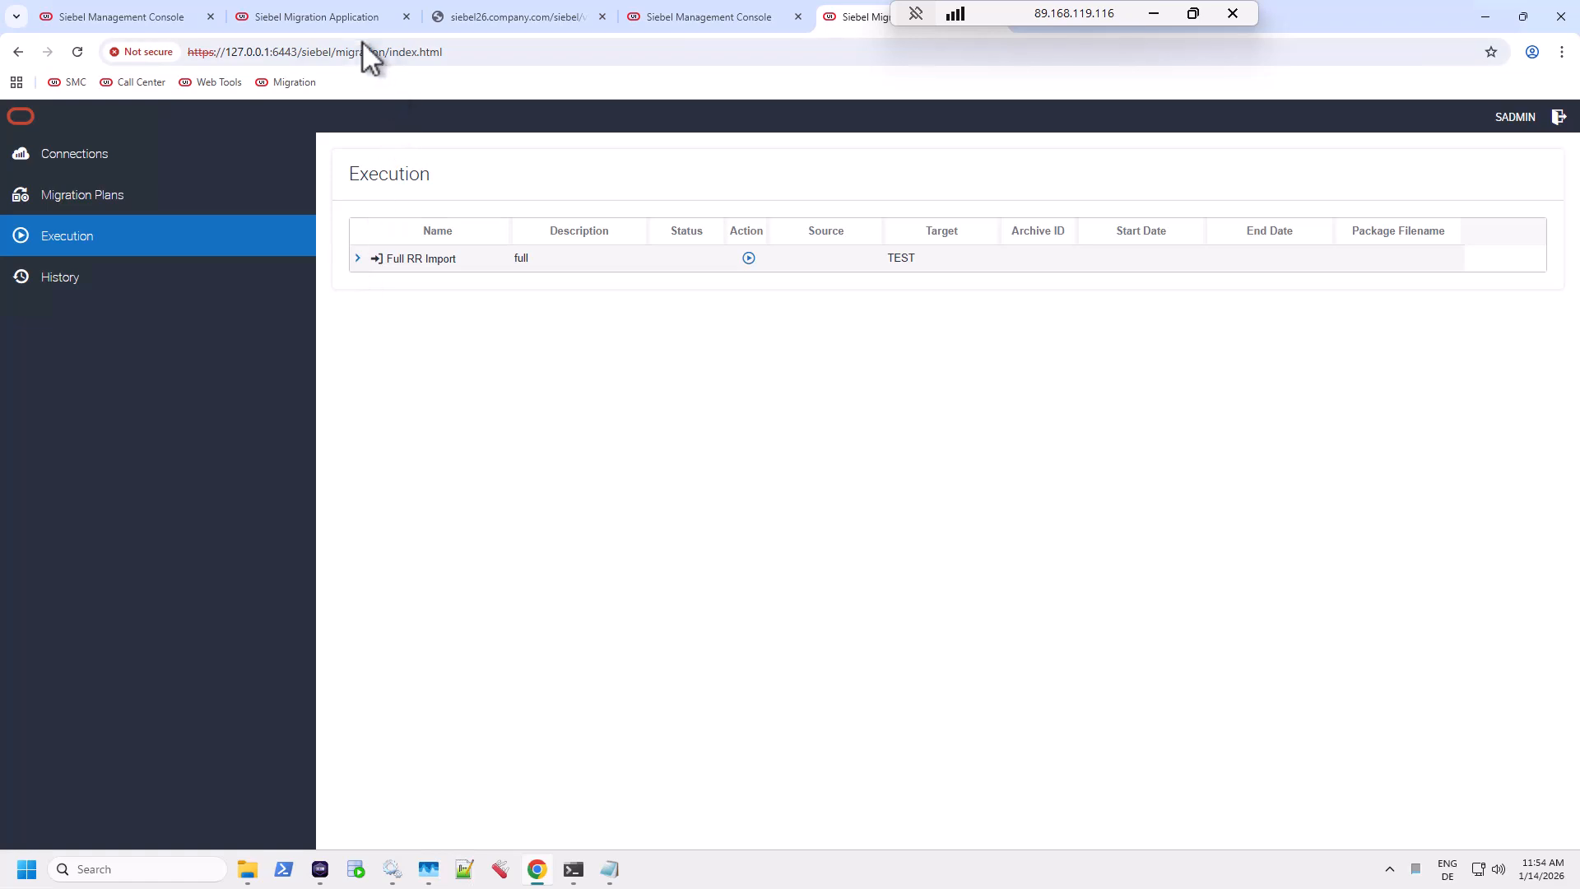
{"action": "left_click", "coordinate": [319, 13]}
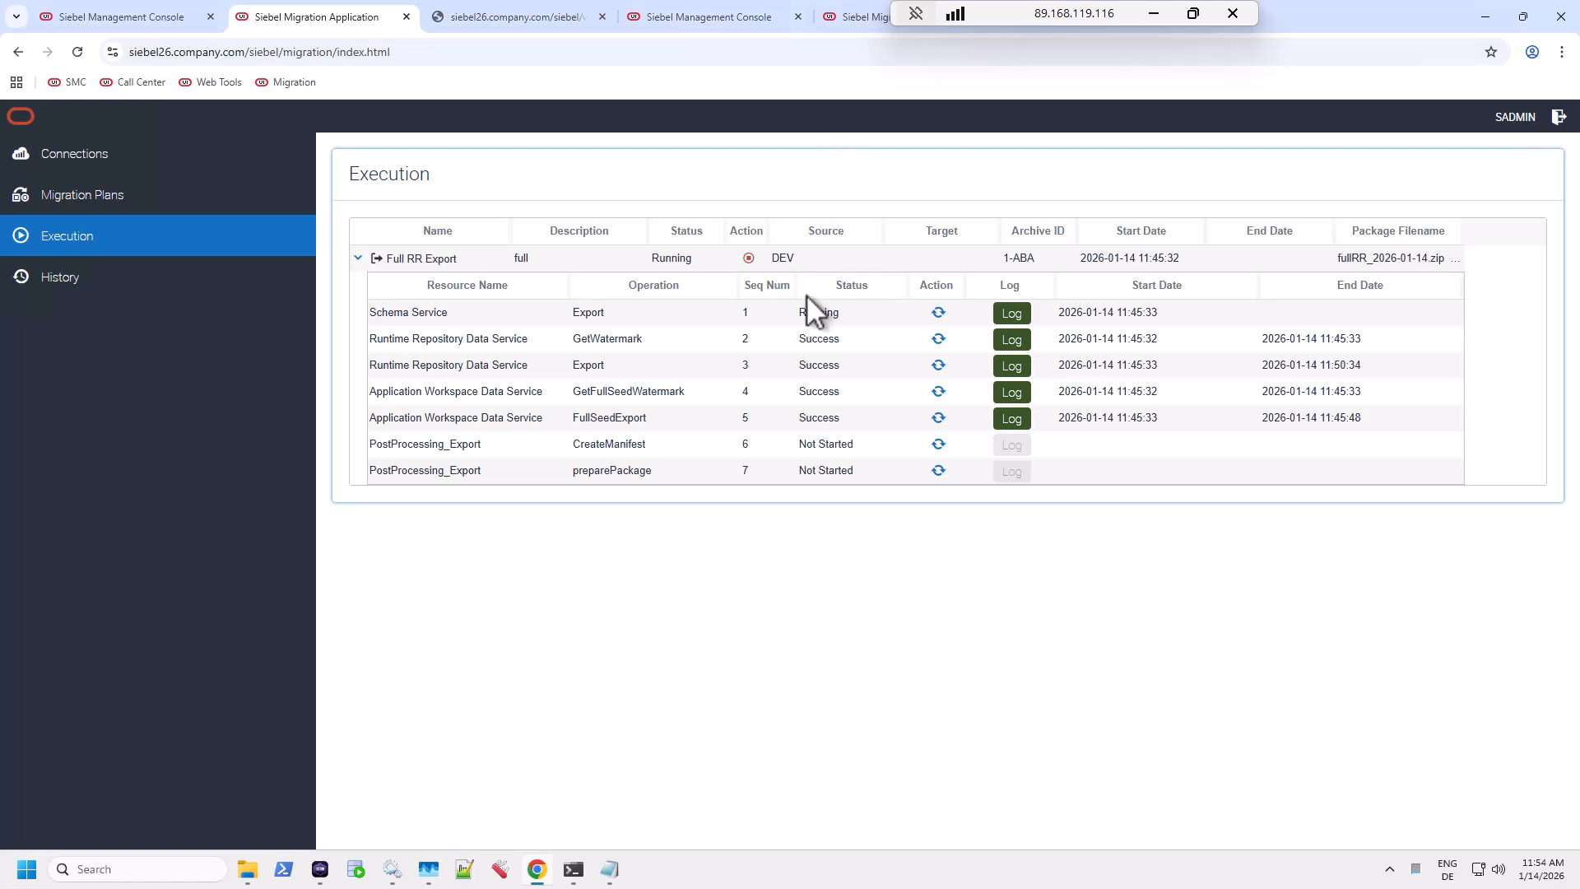
{"action": "left_click", "coordinate": [845, 18]}
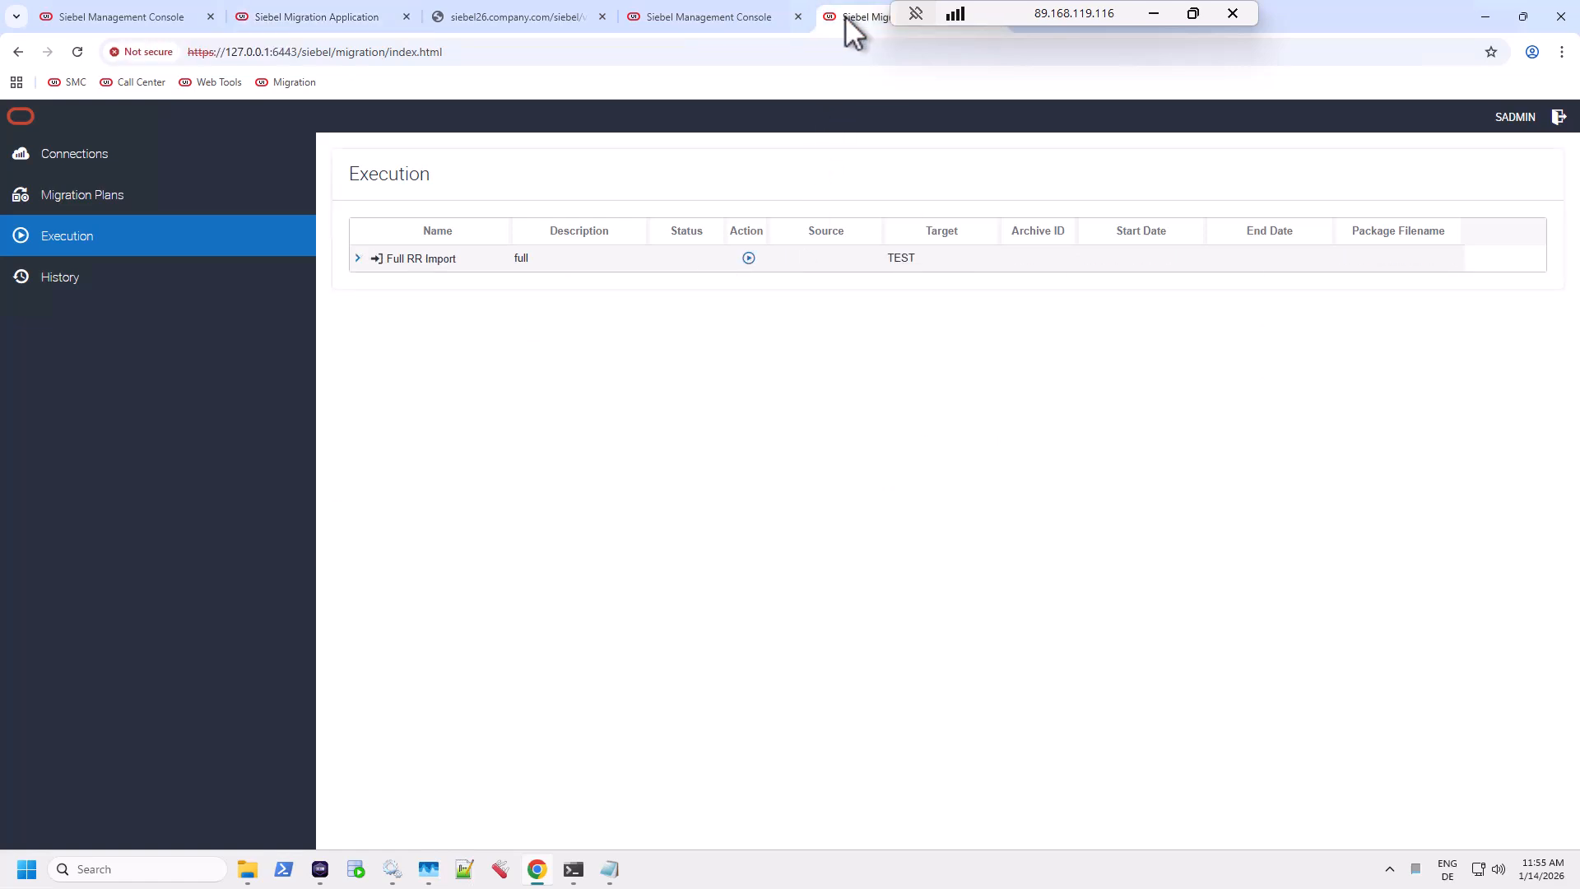
{"action": "left_click", "coordinate": [336, 15]}
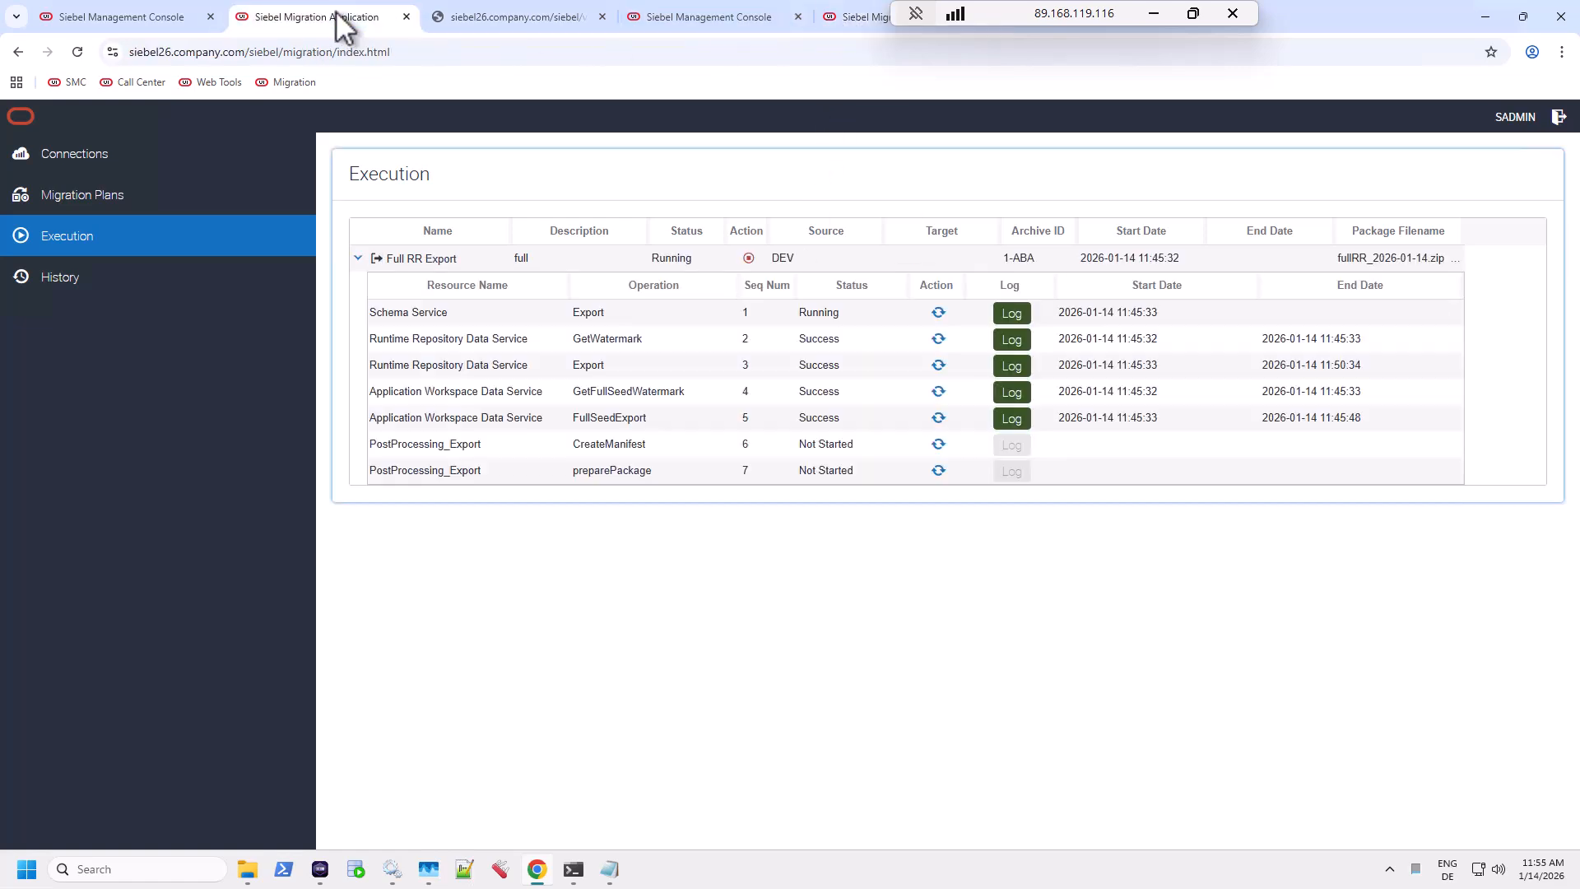
{"action": "left_click", "coordinate": [847, 22]}
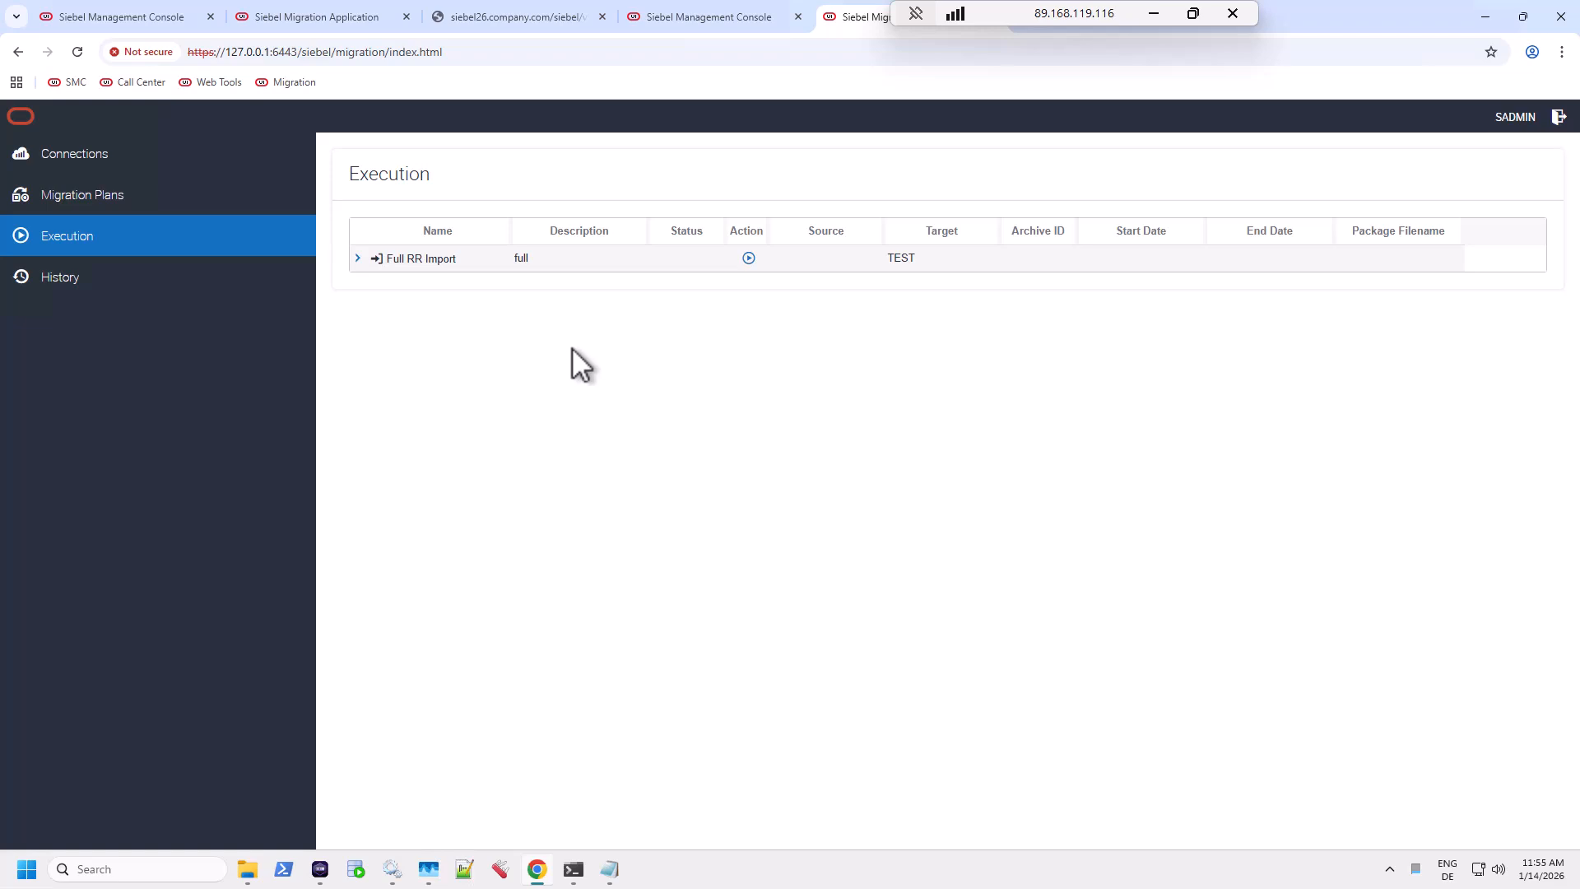
{"action": "left_click", "coordinate": [47, 160]}
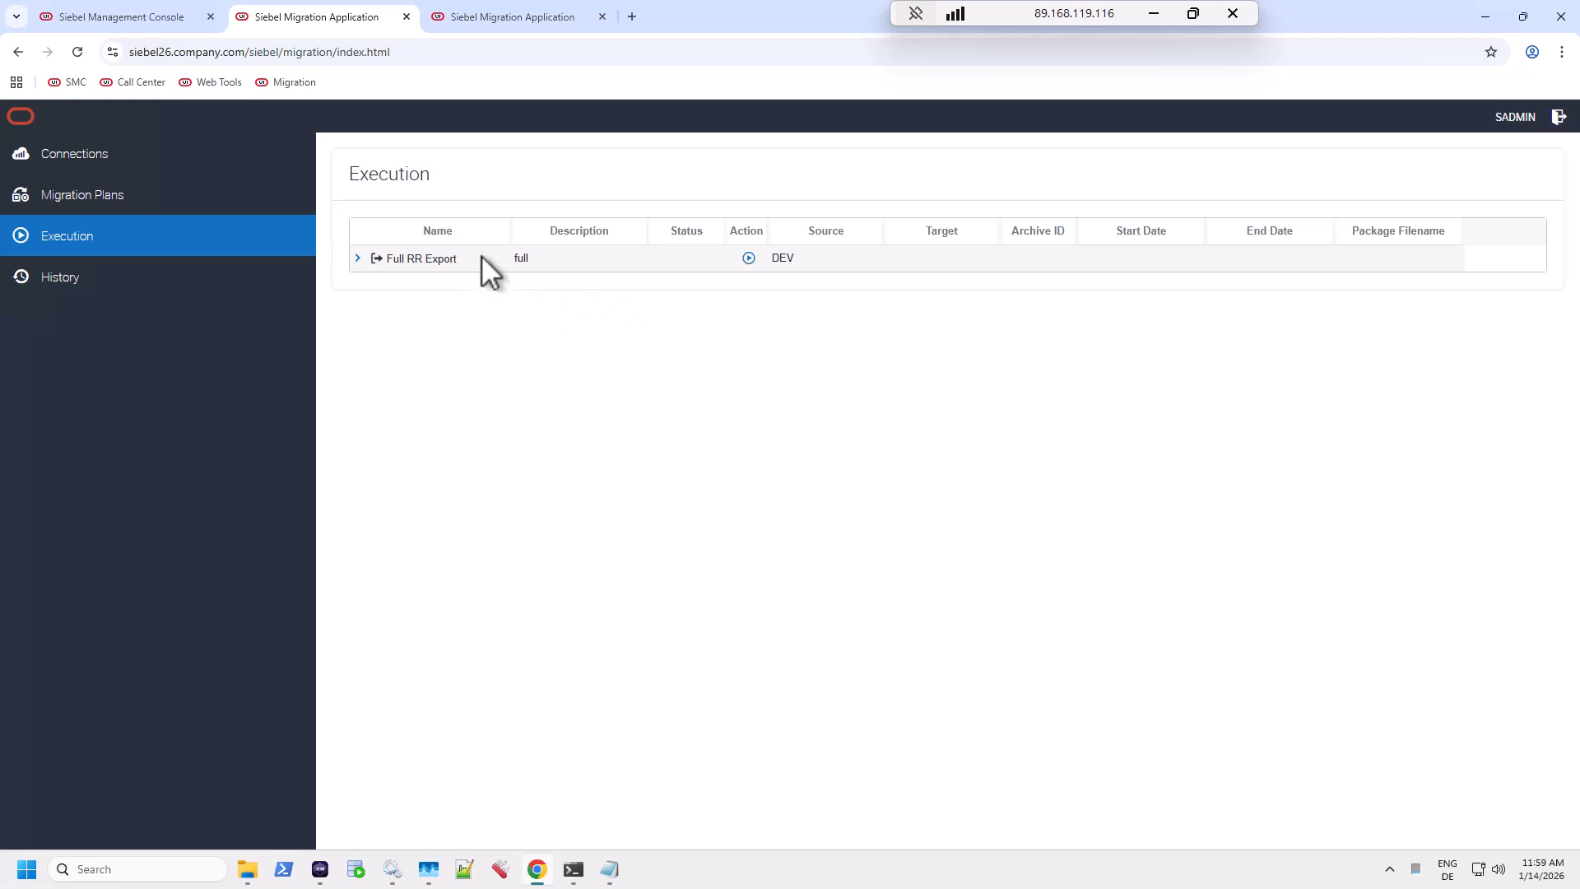
Expand Full RR Export in History, then select fullRR_2026-01-14.zip in C:\podman-volumes\test_sfs\migration.
{"action": "left_click", "coordinate": [169, 278]}
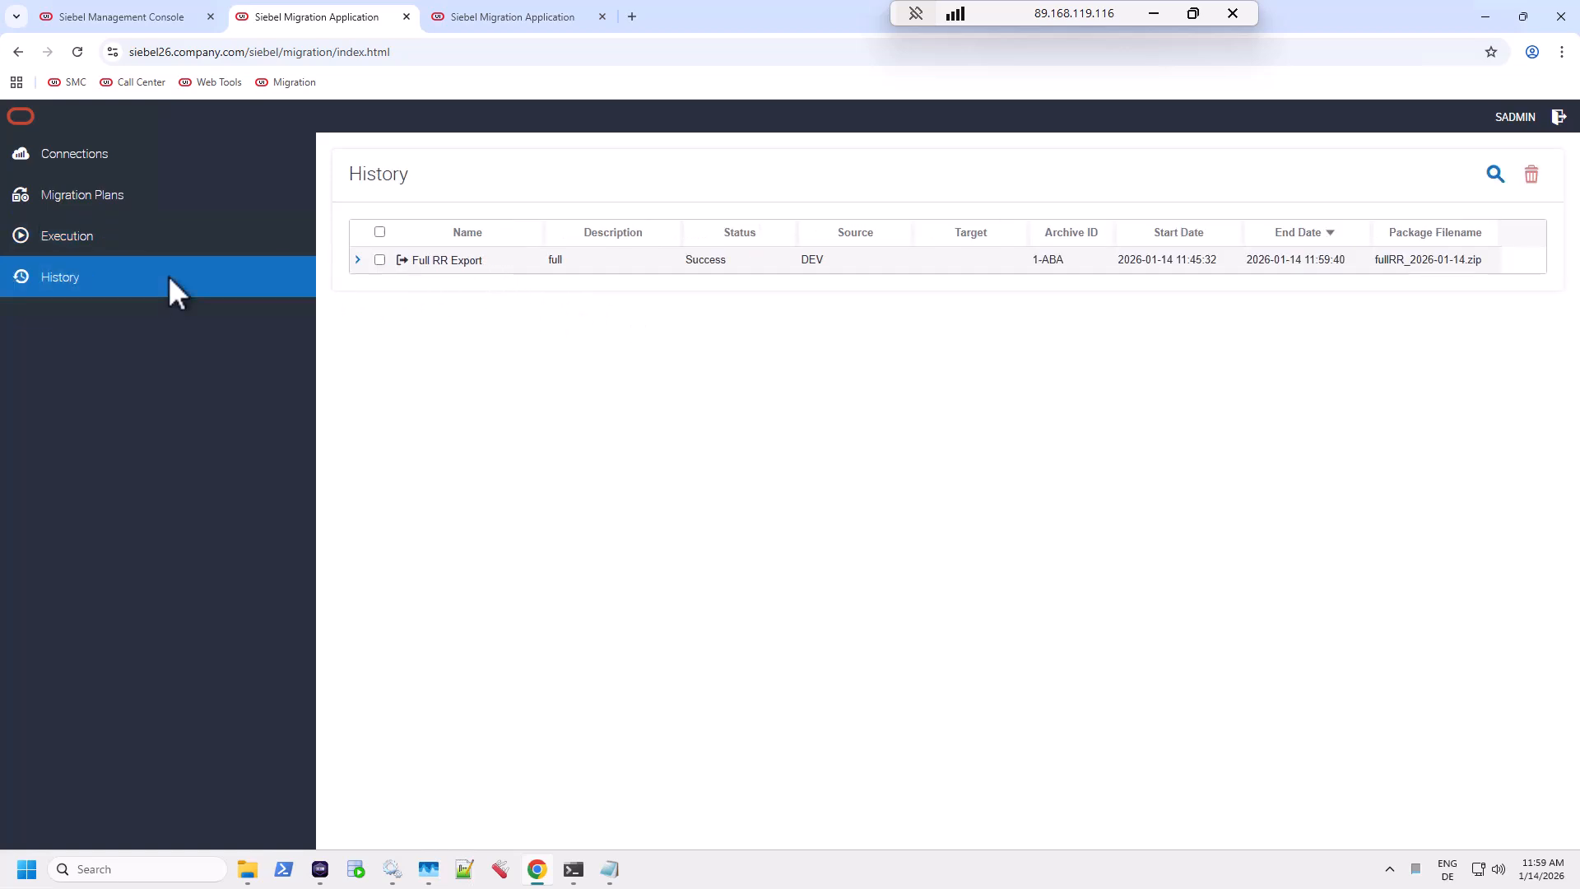
{"action": "left_click", "coordinate": [357, 260]}
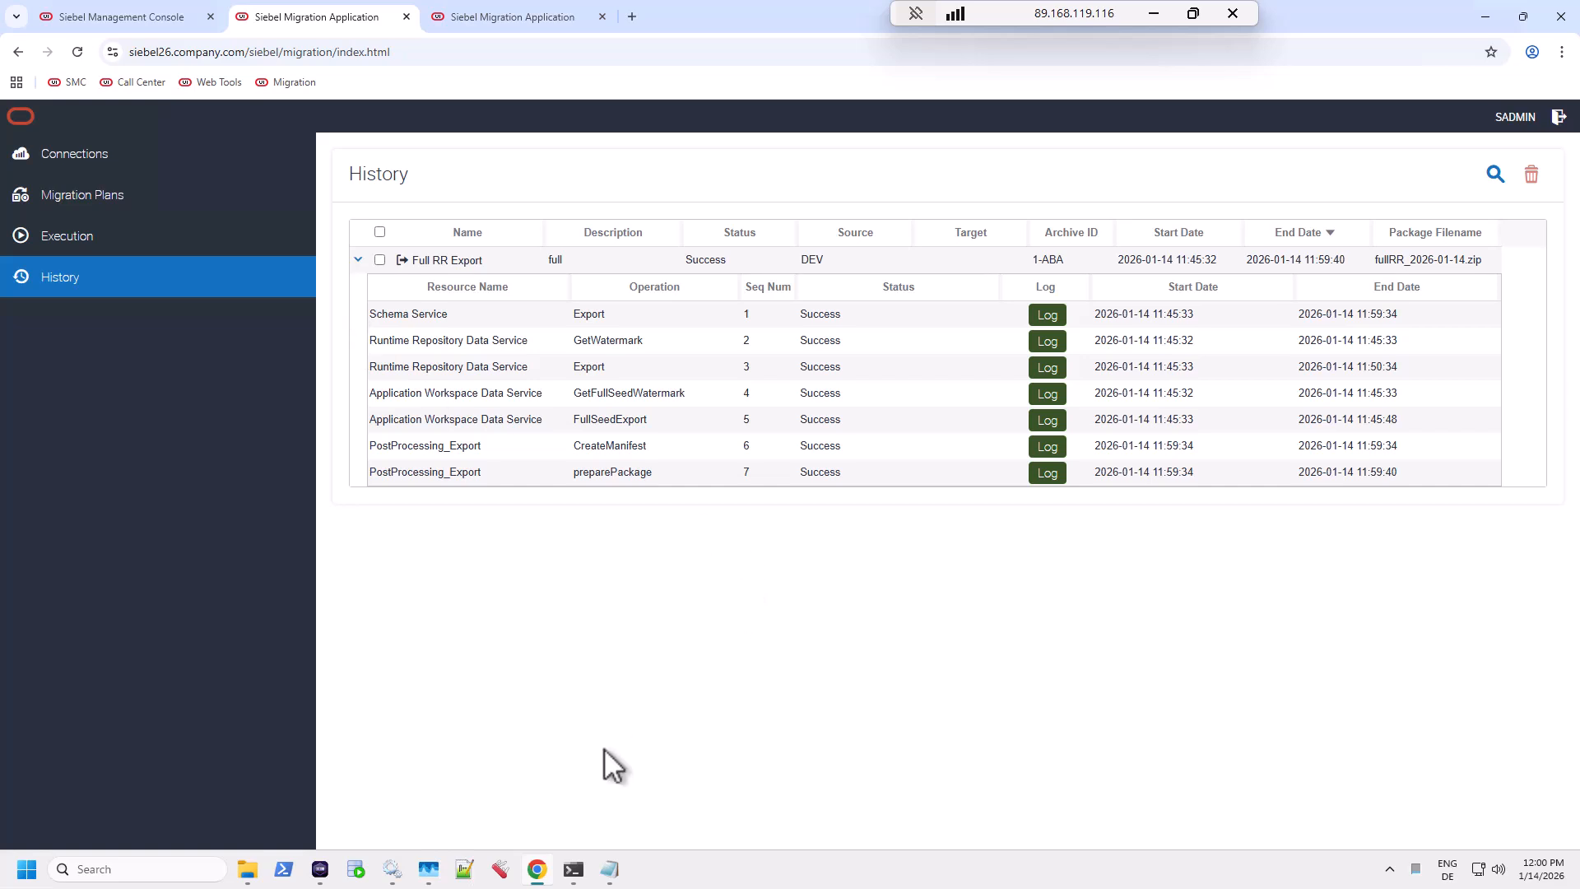
{"action": "left_click", "coordinate": [246, 870]}
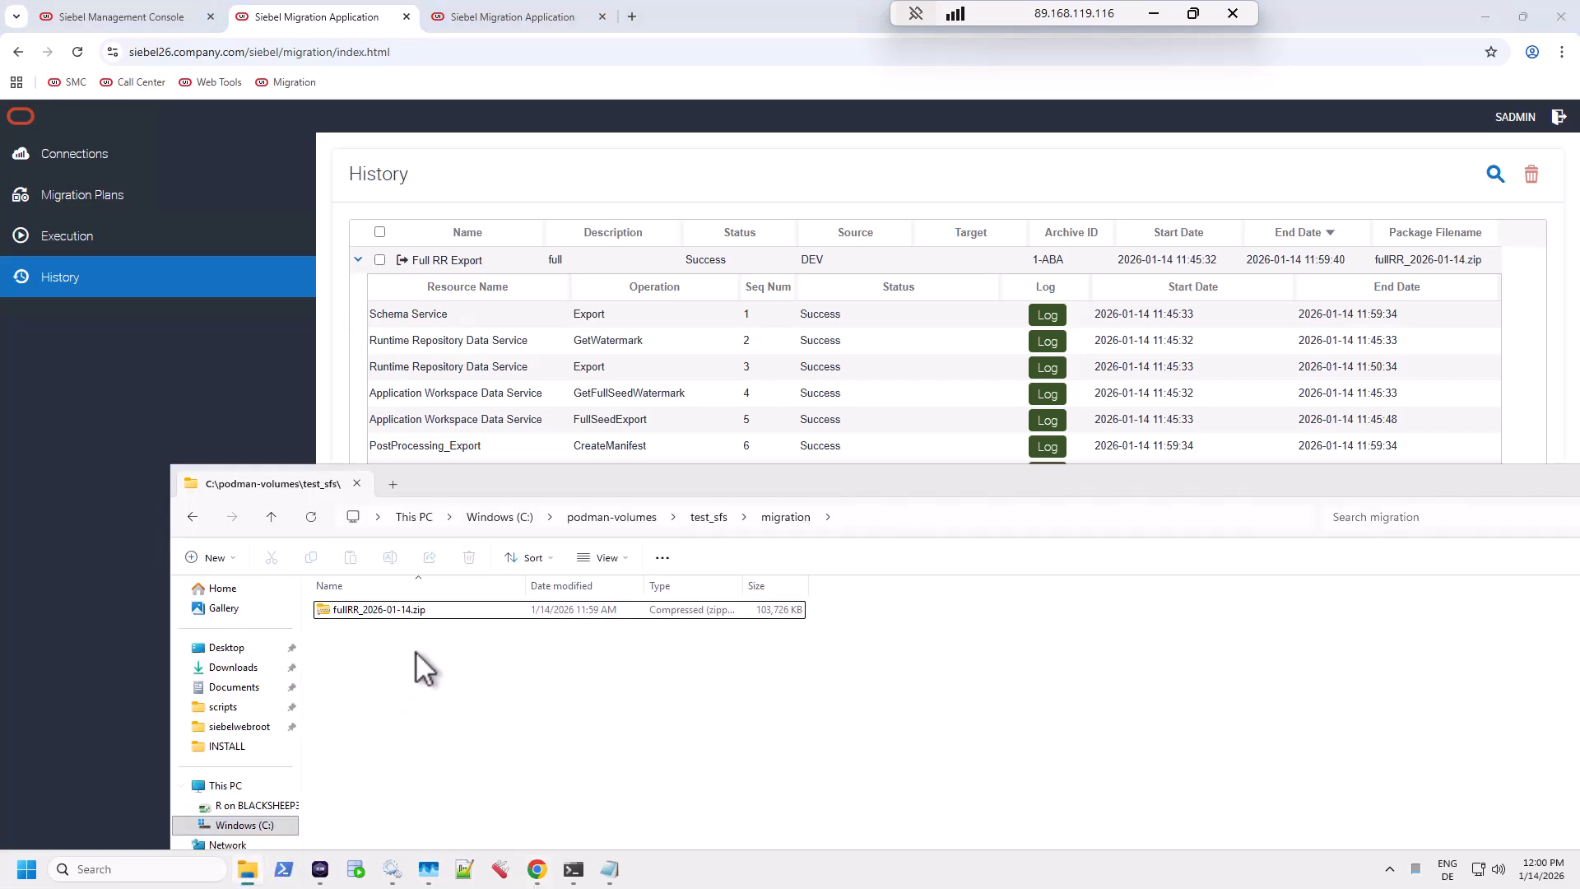
{"action": "left_click", "coordinate": [427, 615]}
{"action": "mouse_move", "coordinate": [575, 875]}
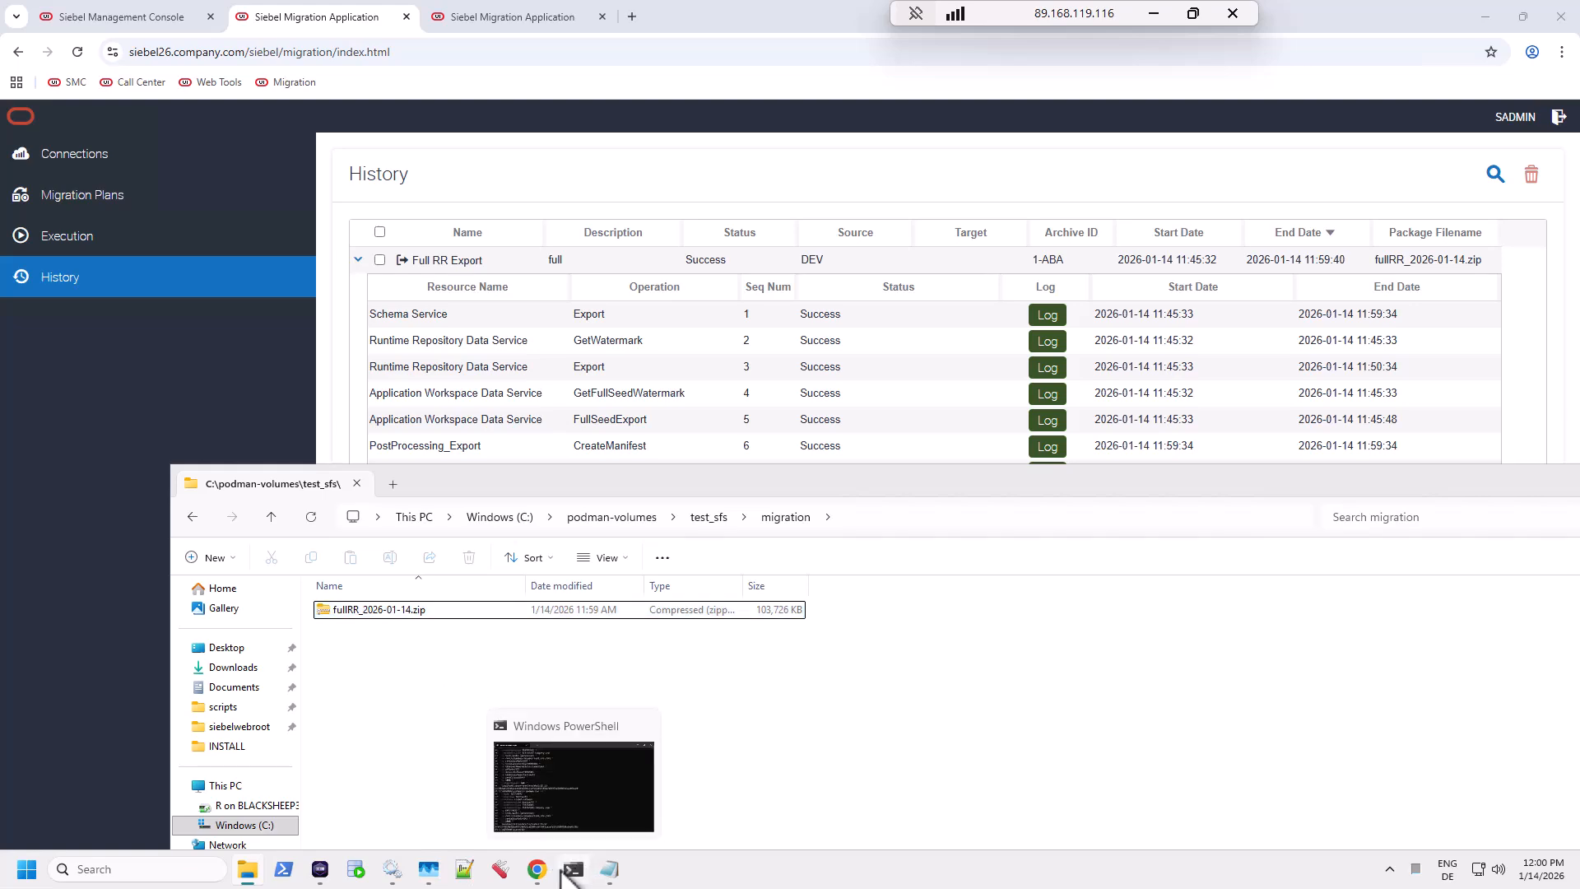
Run ls in the TESTSES01 container terminal in Podman Desktop.
{"action": "left_click", "coordinate": [327, 873]}
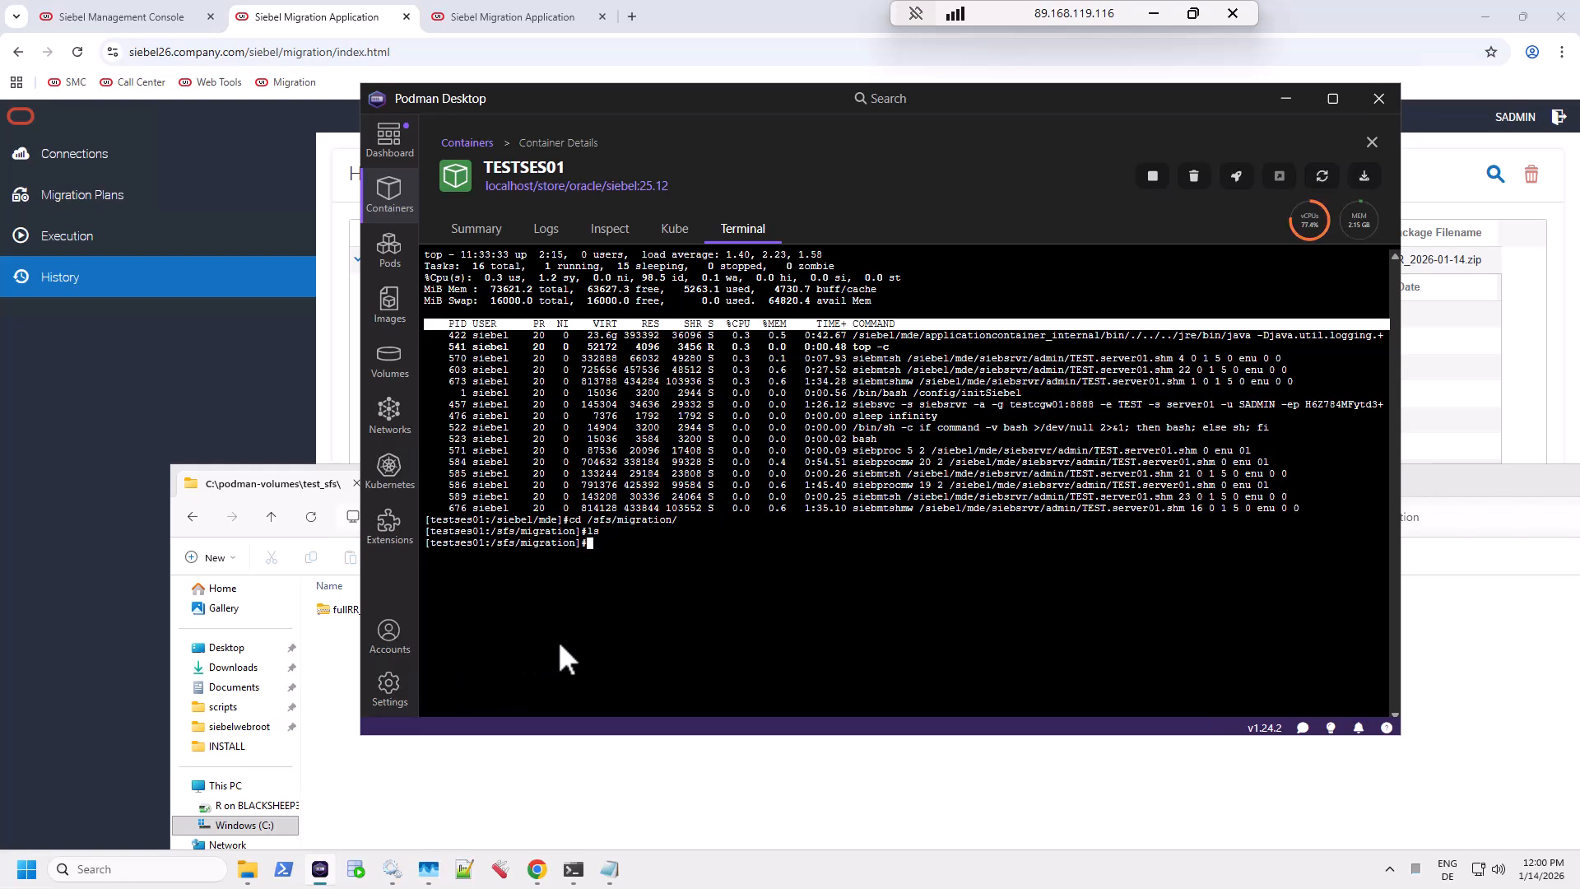
{"action": "type", "text": "ls"}
{"action": "key", "text": "Return"}
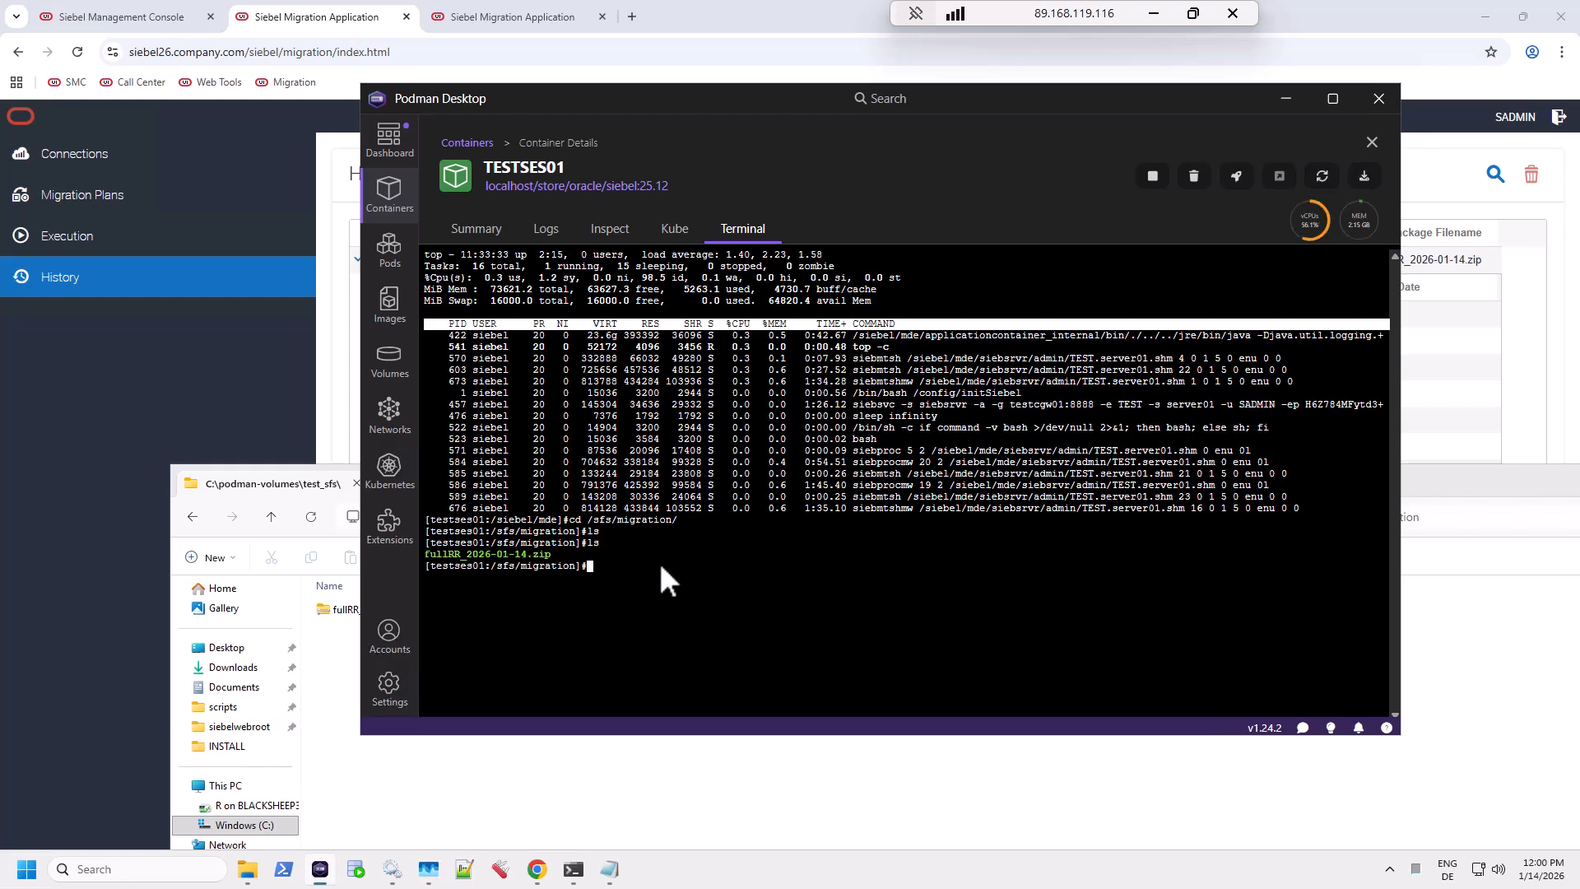
List /sfs/migration/ in the TESTSAI01 container terminal to confirm the zip is there.
{"action": "left_click", "coordinate": [467, 143]}
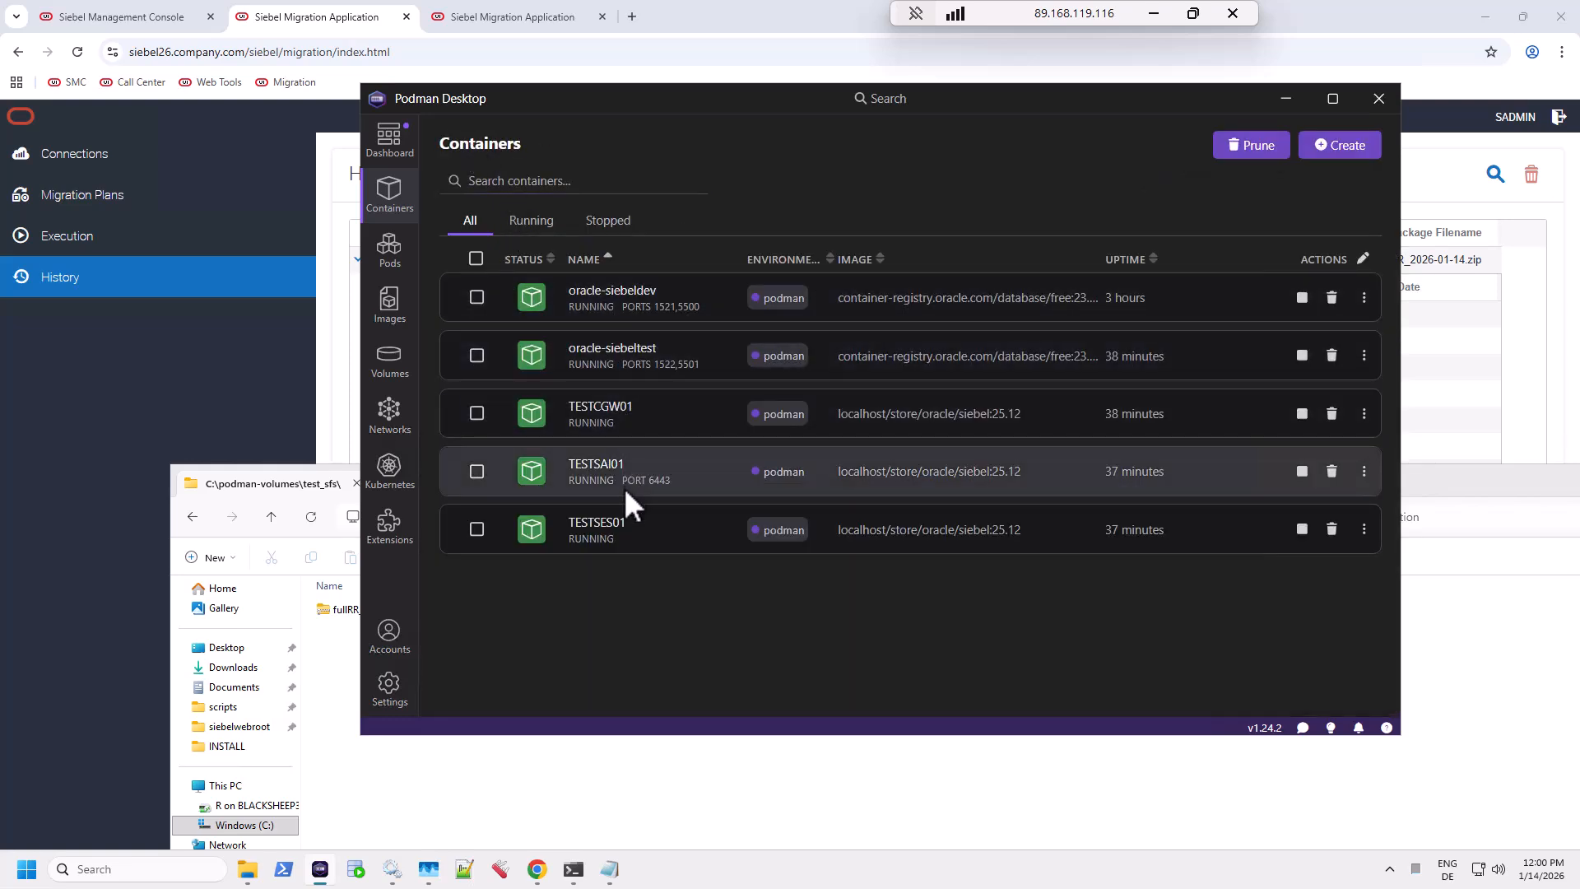
{"action": "left_click", "coordinate": [609, 463]}
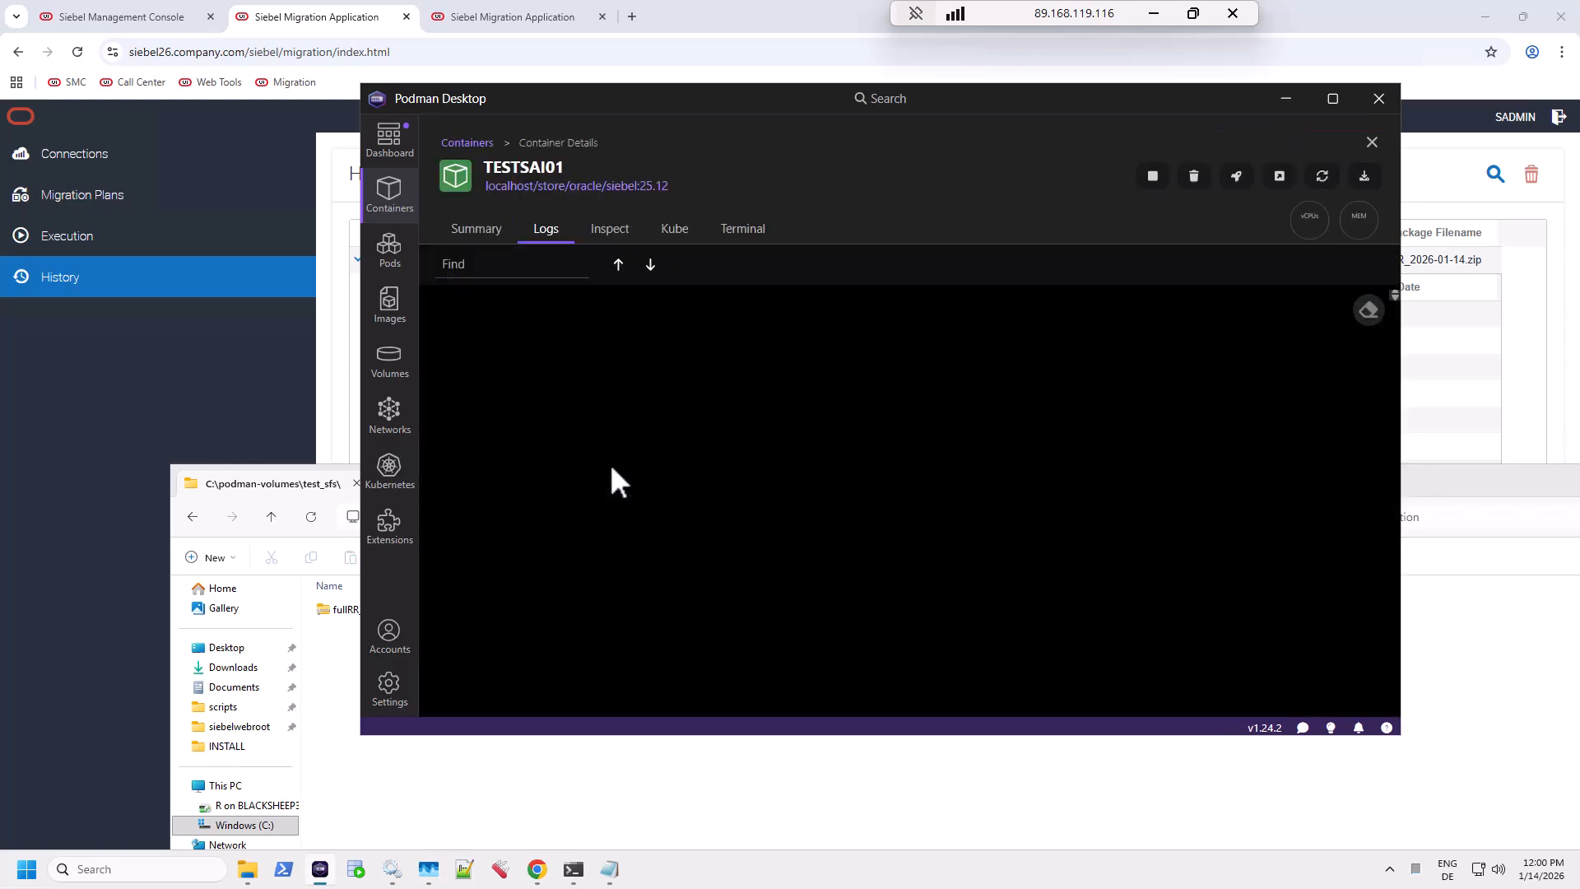
{"action": "left_click", "coordinate": [755, 235]}
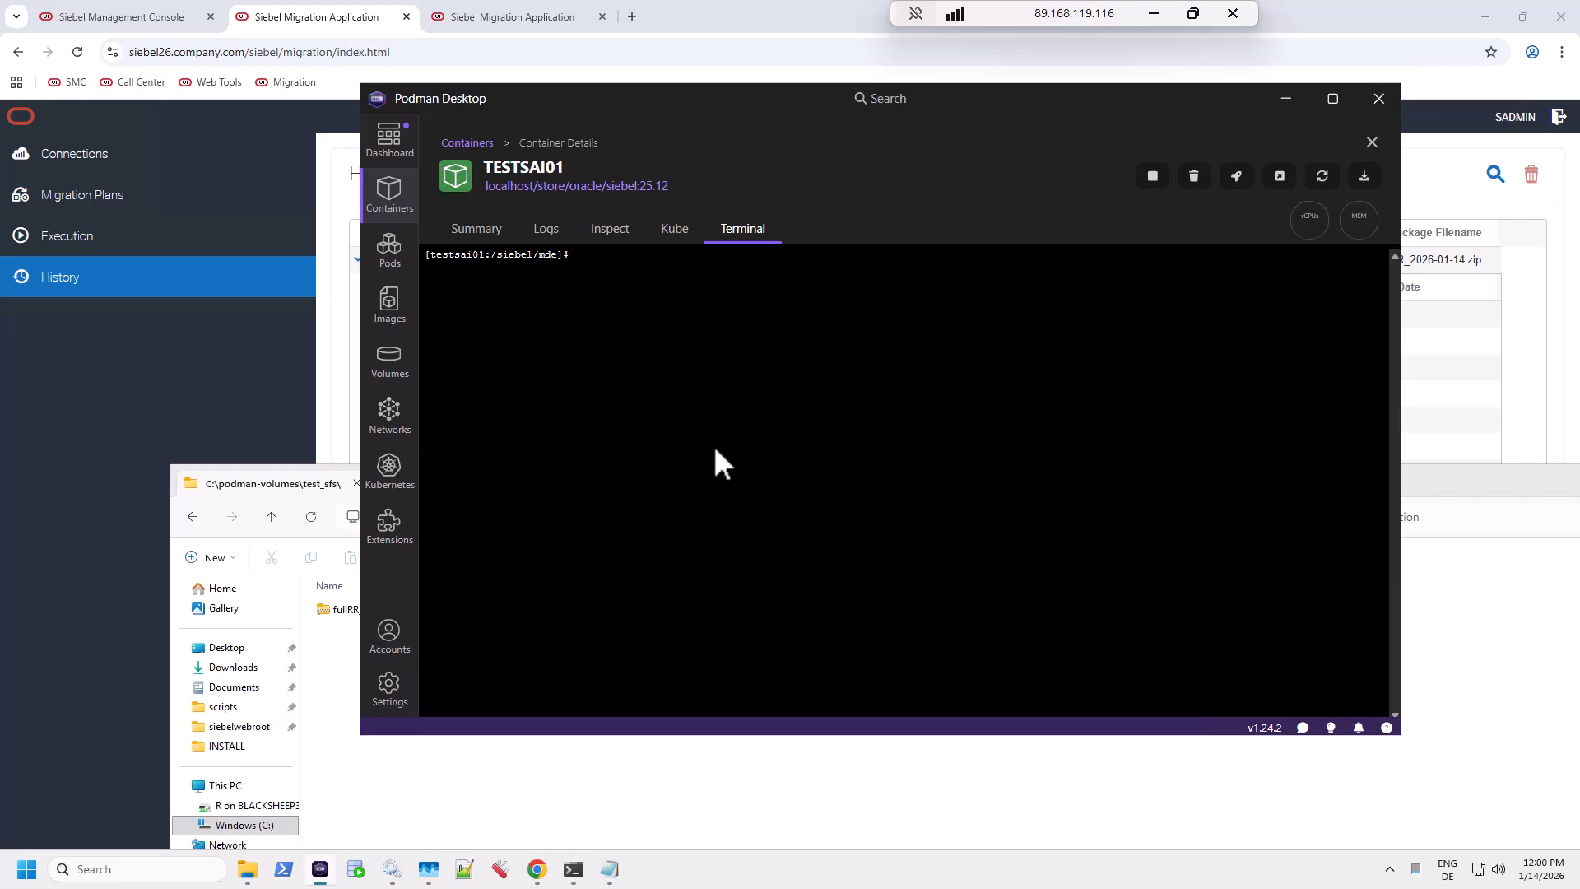
{"action": "type", "text": "ls /sfs/migration/"}
{"action": "key", "text": "Return"}
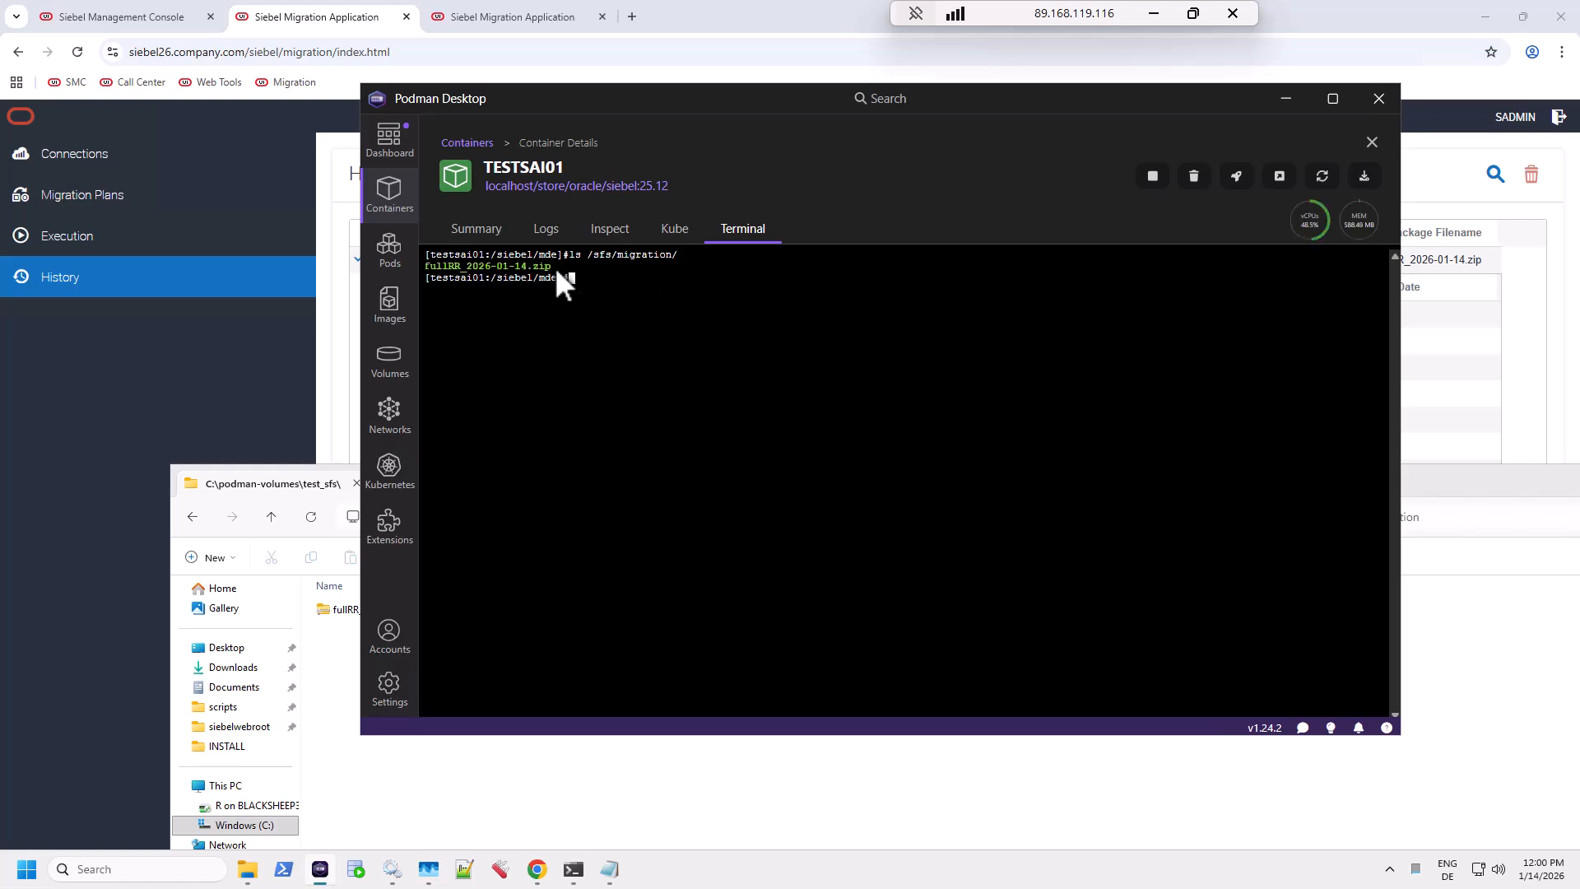
{"action": "left_click", "coordinate": [483, 146]}
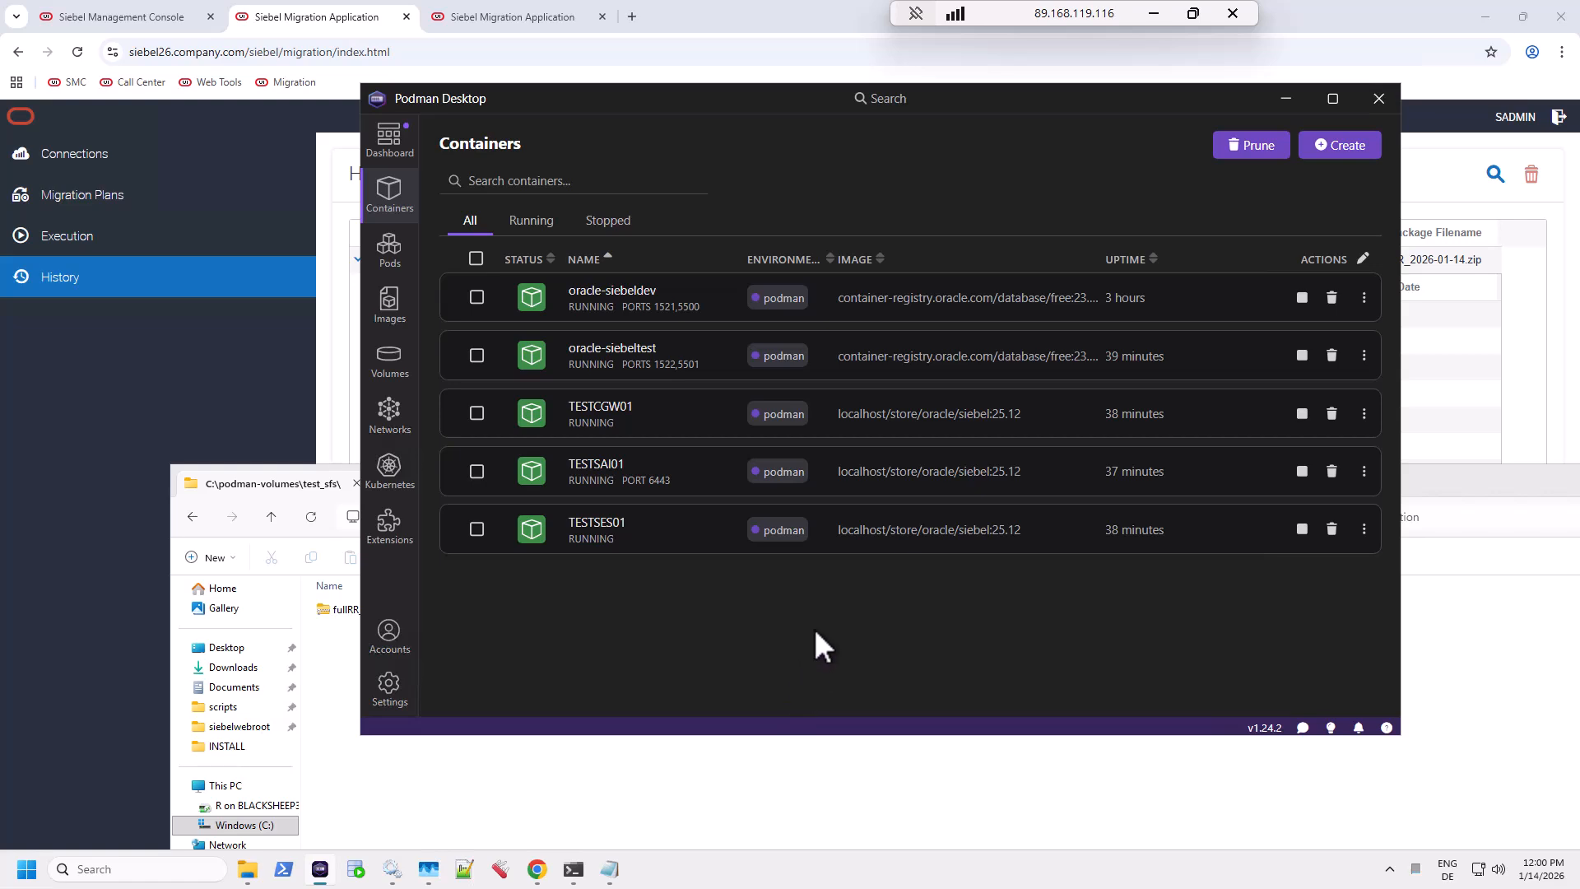
{"action": "left_click", "coordinate": [384, 788]}
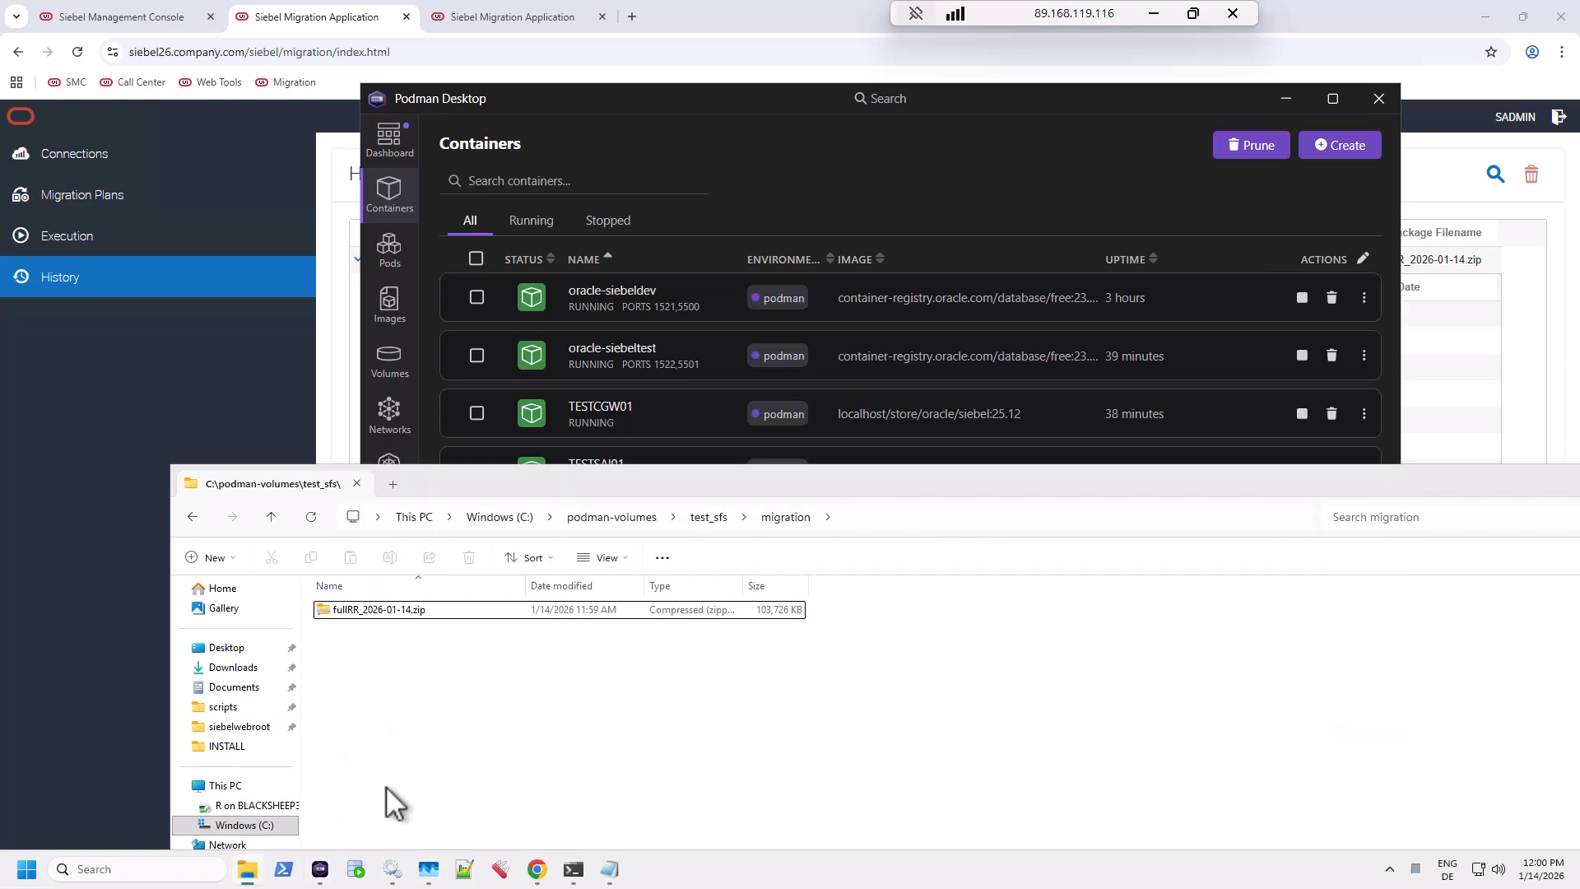